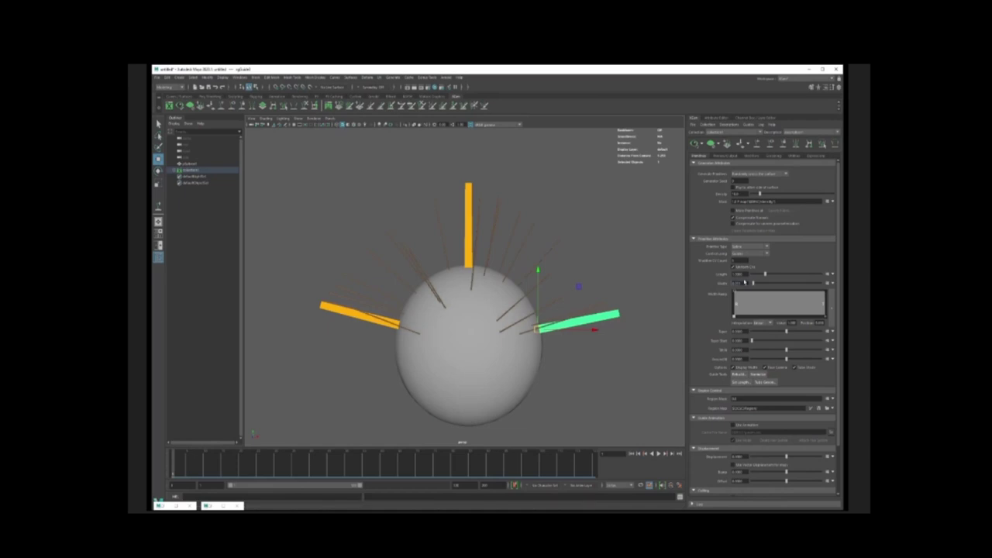
# Scale up the guide at the top centre of the sphere to roughly twice its length.
pyautogui.click(468, 217)
pyautogui.keyDown('alt'); pyautogui.moveTo(540, 199); pyautogui.dragTo(531, 209, button='middle'); pyautogui.keyUp('alt')
pyautogui.press('r')
pyautogui.moveTo(459, 280); pyautogui.dragTo(550, 273)
pyautogui.scroll(-3, 615, 212)
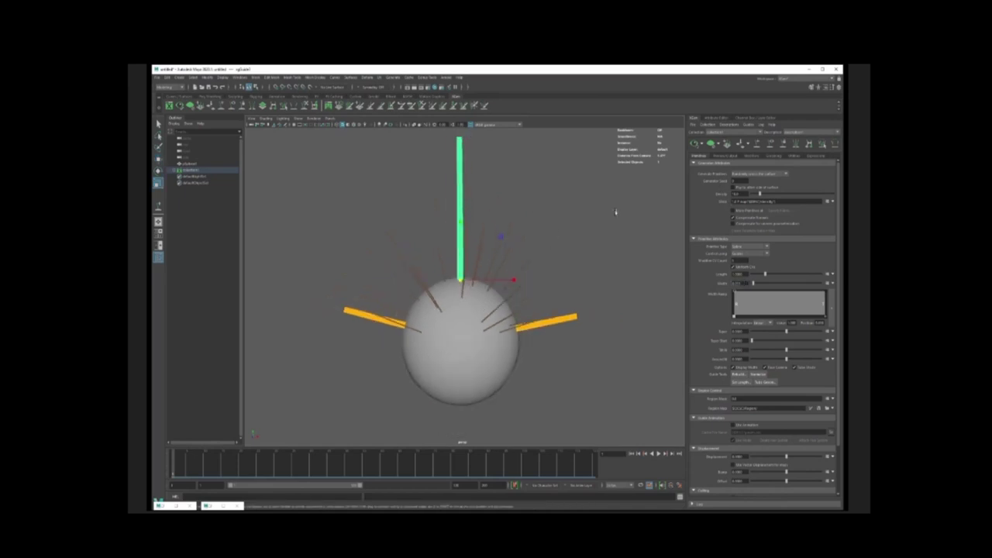
pyautogui.keyDown('alt'); pyautogui.moveTo(549, 201); pyautogui.dragTo(546, 224, button='middle'); pyautogui.keyUp('alt')
pyautogui.moveTo(457, 302); pyautogui.dragTo(485, 294)
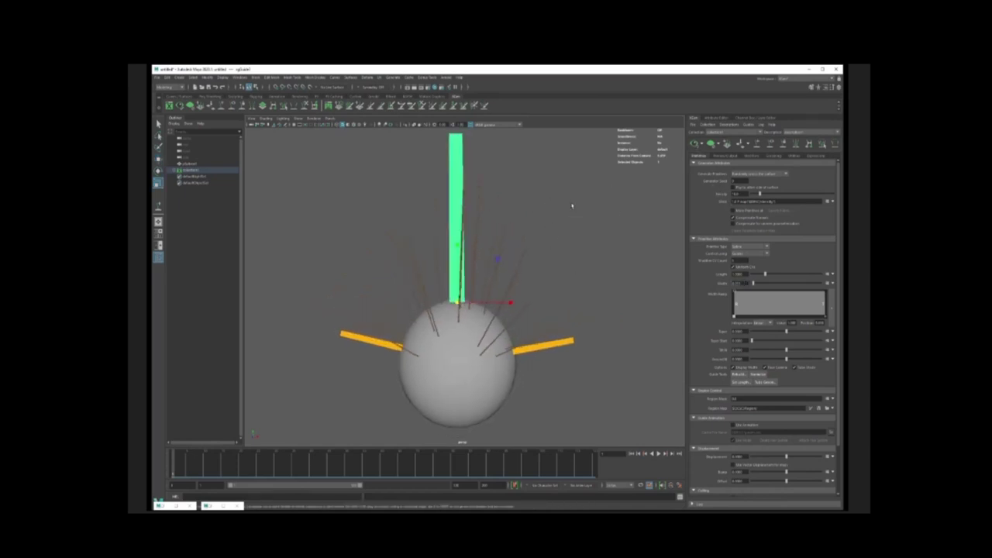
# Try bending the tall central guide sideways with the sculpt brush, undo the bend and refresh the hair preview.
pyautogui.press('w')
pyautogui.click(493, 160)
pyautogui.click(457, 186)
pyautogui.press('y')
pyautogui.moveTo(470, 237); pyautogui.dragTo(597, 246)
pyautogui.click(695, 143)
pyautogui.hotkey('ctrl', 'z')
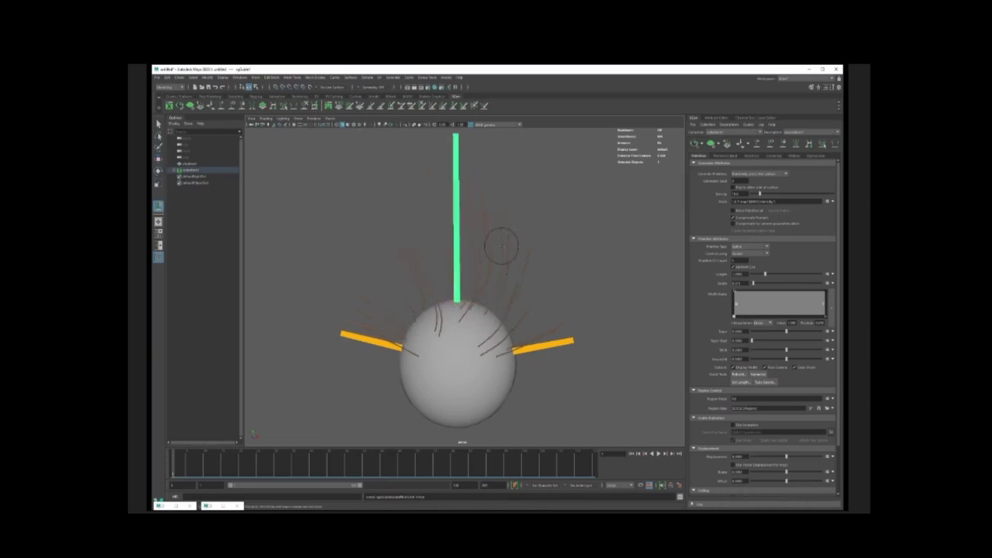
pyautogui.click(695, 143)
# Add two guides to the sphere, one on each side of the tall central guide.
pyautogui.press('w')
pyautogui.click(488, 333)
pyautogui.click(231, 107)
pyautogui.click(419, 316)
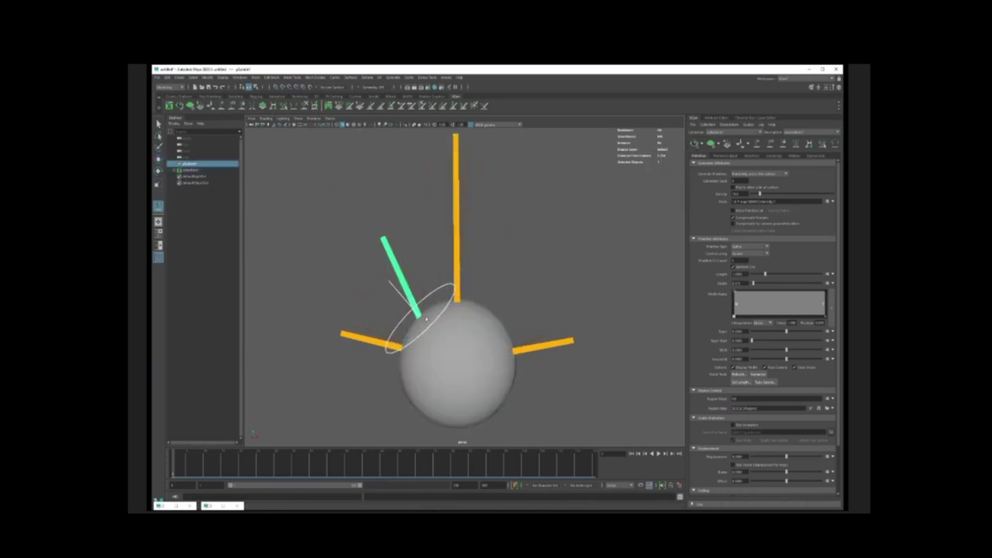
pyautogui.click(498, 325)
pyautogui.press('w')
# Sculpt the new guide on the right of the central one into a downward hook, refreshing the hair preview.
pyautogui.click(457, 164)
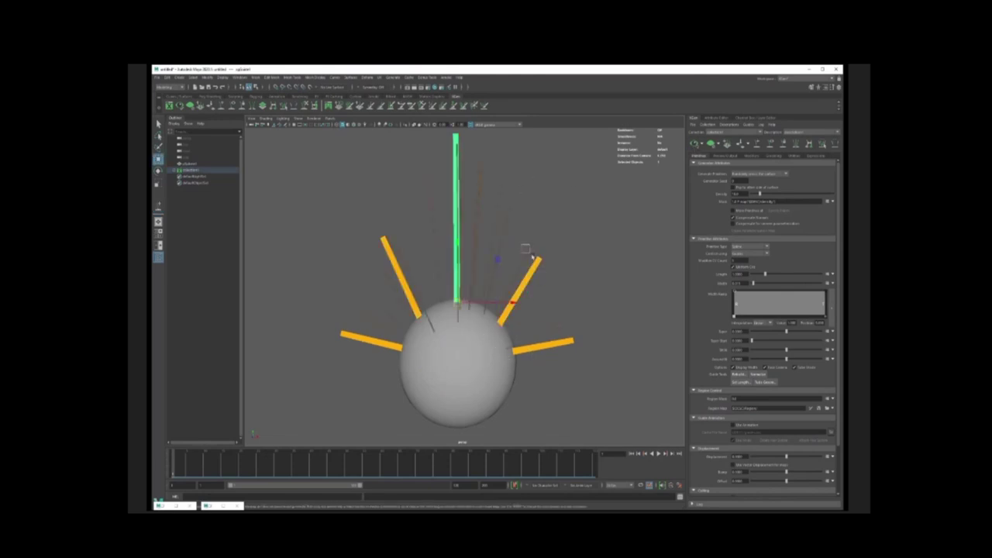
pyautogui.click(530, 275)
pyautogui.press('y')
pyautogui.moveTo(540, 290); pyautogui.dragTo(567, 346)
pyautogui.click(695, 144)
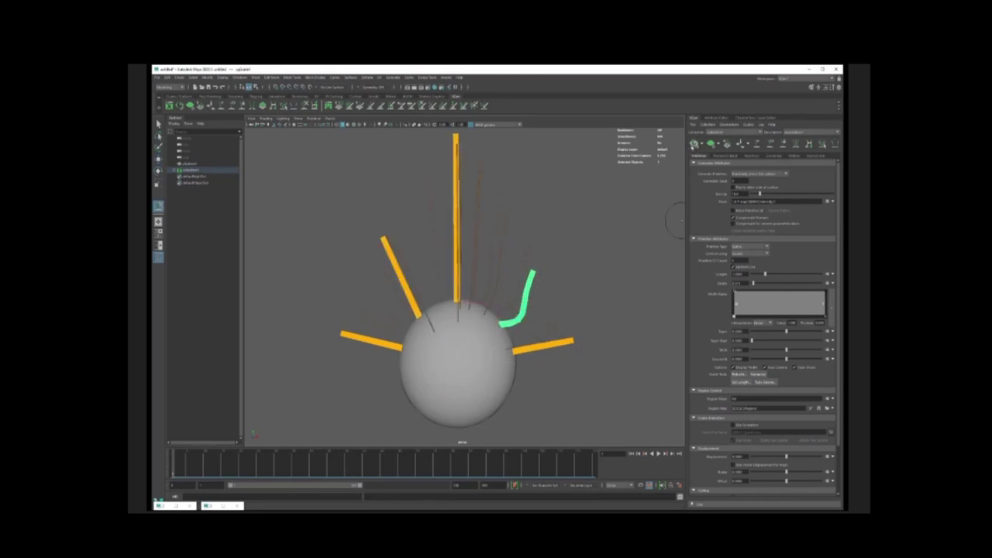
pyautogui.moveTo(516, 293); pyautogui.dragTo(560, 317)
pyautogui.click(695, 144)
pyautogui.moveTo(533, 268); pyautogui.dragTo(552, 268)
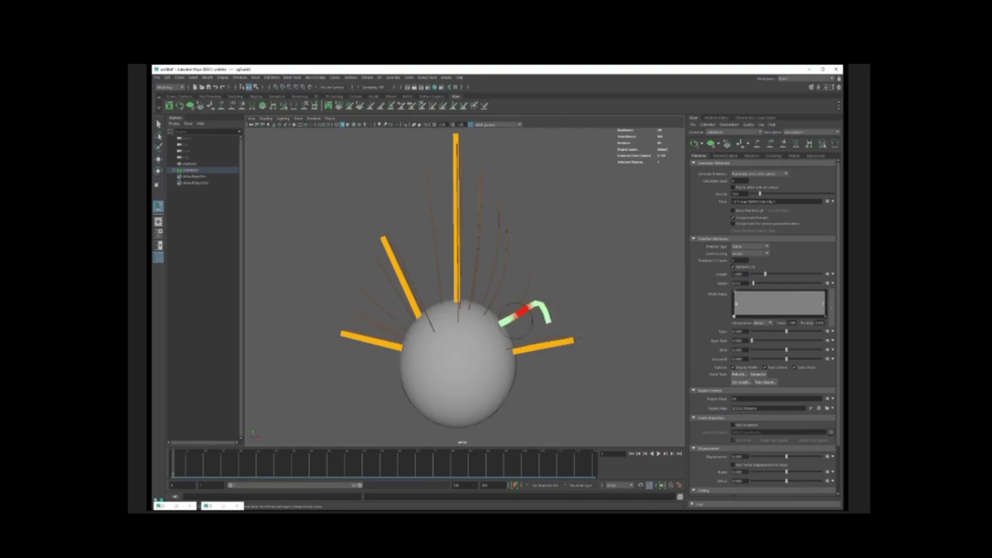
pyautogui.moveTo(521, 311); pyautogui.dragTo(522, 291)
# Sculpt the tall central guide into a large curl bending over to the left and refresh the hair preview.
pyautogui.press('w')
pyautogui.click(456, 179)
pyautogui.press('y')
pyautogui.moveTo(460, 238); pyautogui.dragTo(486, 243)
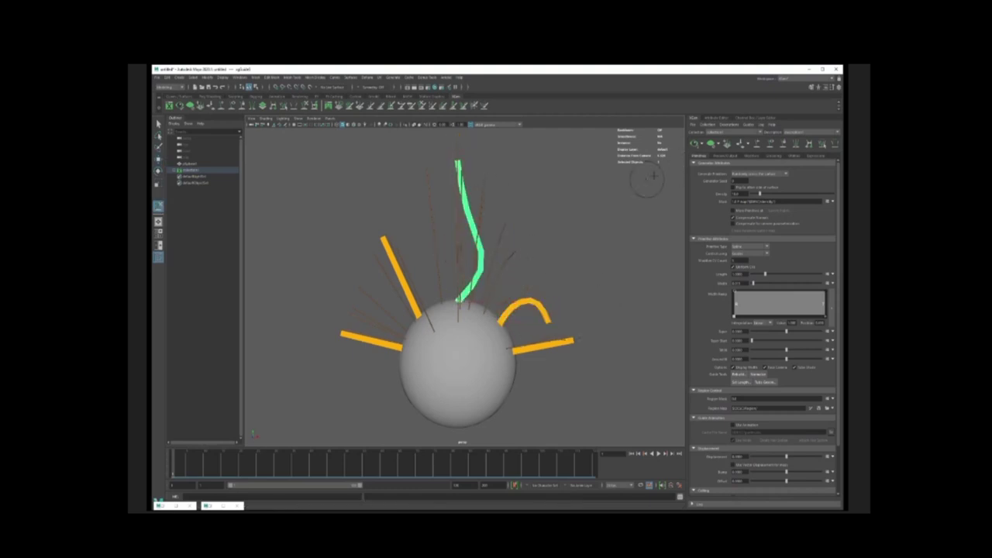
pyautogui.click(695, 144)
pyautogui.moveTo(454, 177)
pyautogui.mouseDown()
pyautogui.moveTo(463, 168)
pyautogui.moveTo(478, 227)
pyautogui.moveTo(465, 232)
pyautogui.mouseUp()
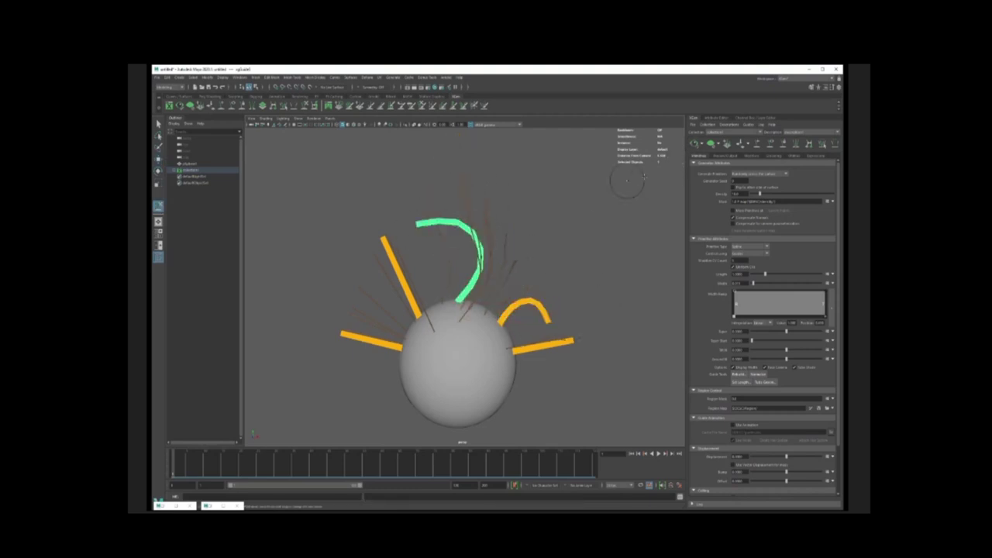
pyautogui.click(695, 144)
# Add a guide on the sphere between the curled central guide and the hooked one and refresh the hair preview.
pyautogui.moveTo(555, 292)
pyautogui.keyDown('alt'); pyautogui.mouseDown()
pyautogui.moveTo(511, 364)
pyautogui.moveTo(450, 325)
pyautogui.mouseUp(); pyautogui.keyUp('alt')
pyautogui.moveTo(405, 295)
pyautogui.keyDown('alt'); pyautogui.mouseDown()
pyautogui.moveTo(529, 245)
pyautogui.moveTo(598, 233)
pyautogui.moveTo(601, 222)
pyautogui.mouseUp(); pyautogui.keyUp('alt')
pyautogui.press('w')
pyautogui.click(453, 349)
pyautogui.click(223, 107)
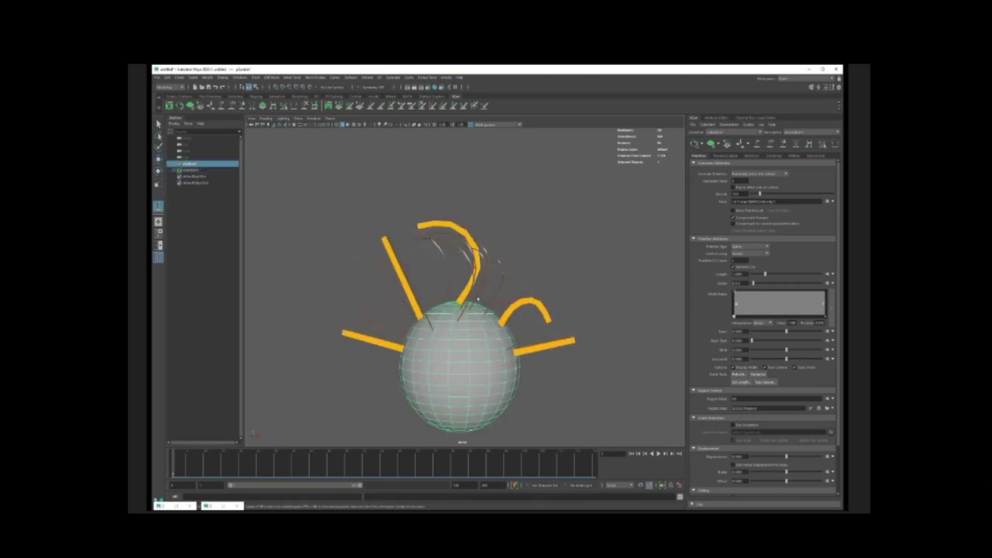
pyautogui.click(484, 312)
pyautogui.press('w')
pyautogui.press('r')
pyautogui.click(695, 144)
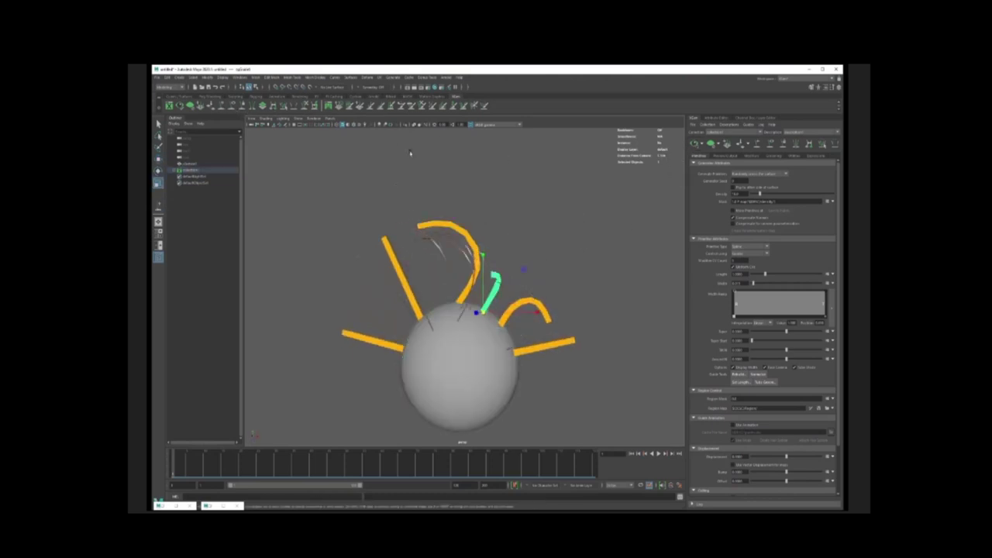
# Straighten and lengthen the newly added guide so it rises above the others, refresh the preview and deselect it.
pyautogui.click(231, 107)
pyautogui.moveTo(493, 264); pyautogui.dragTo(571, 151)
pyautogui.press('r')
pyautogui.moveTo(483, 312); pyautogui.dragTo(558, 304)
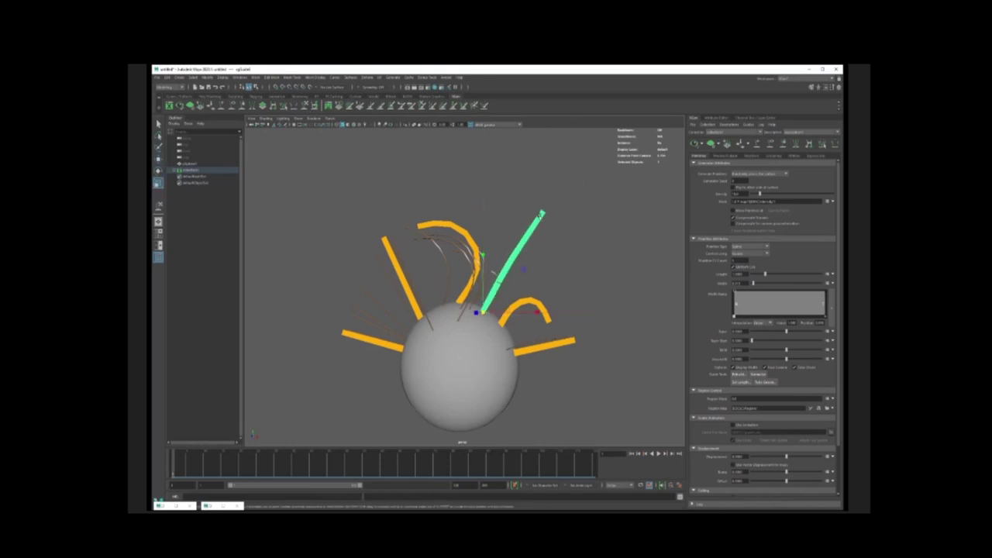
pyautogui.click(231, 107)
pyautogui.moveTo(540, 217); pyautogui.dragTo(571, 148)
pyautogui.click(695, 145)
pyautogui.press('w')
pyautogui.click(576, 229)
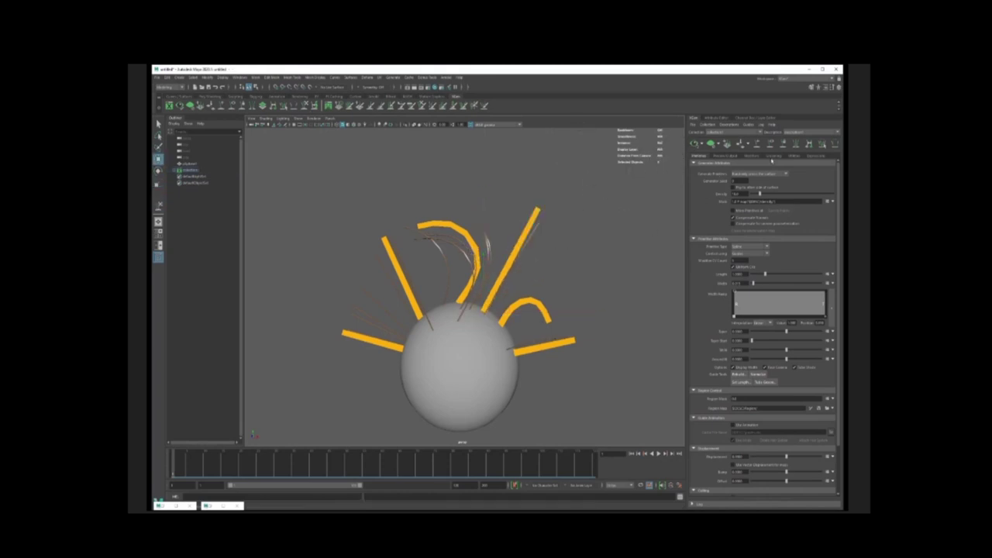
# Hide the guides, set the hair density to 10 and show the guides again.
pyautogui.click(772, 147)
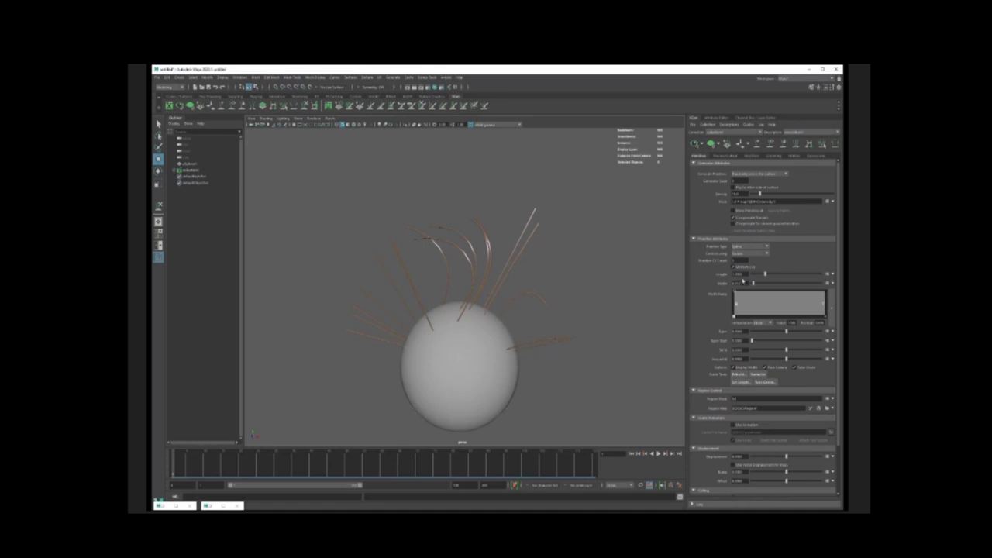
pyautogui.write('10')
pyautogui.press('Return')
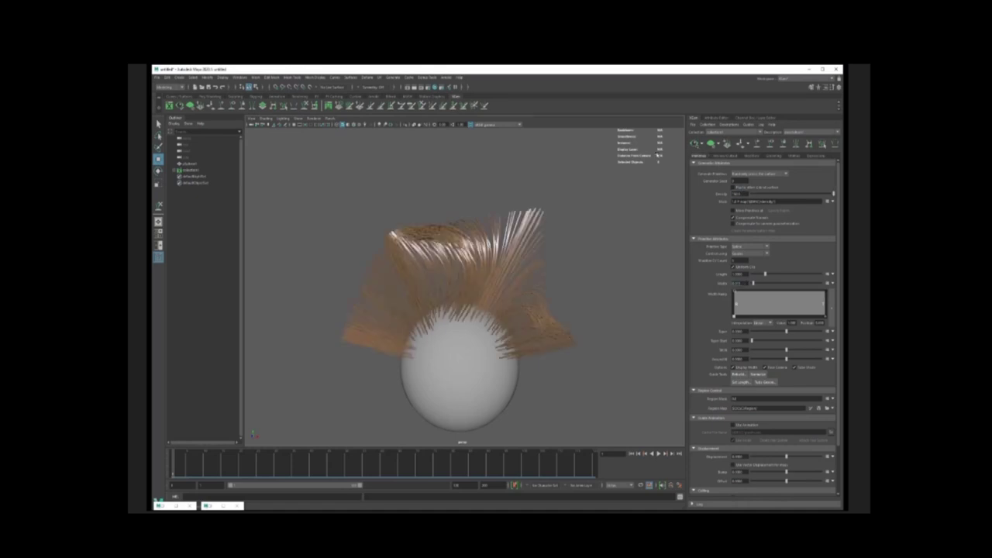
pyautogui.click(772, 146)
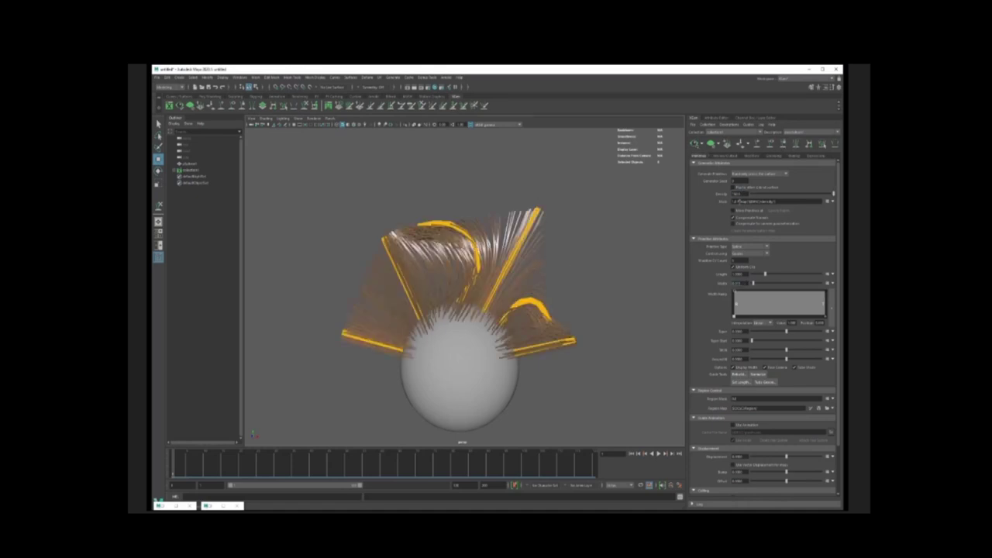
# Sculpt the long straight guide into a bend as seen from the side and refresh the hair preview.
pyautogui.click(534, 218)
pyautogui.keyDown('alt'); pyautogui.moveTo(589, 218); pyautogui.dragTo(529, 219); pyautogui.keyUp('alt')
pyautogui.press('y')
pyautogui.moveTo(490, 187); pyautogui.dragTo(424, 227)
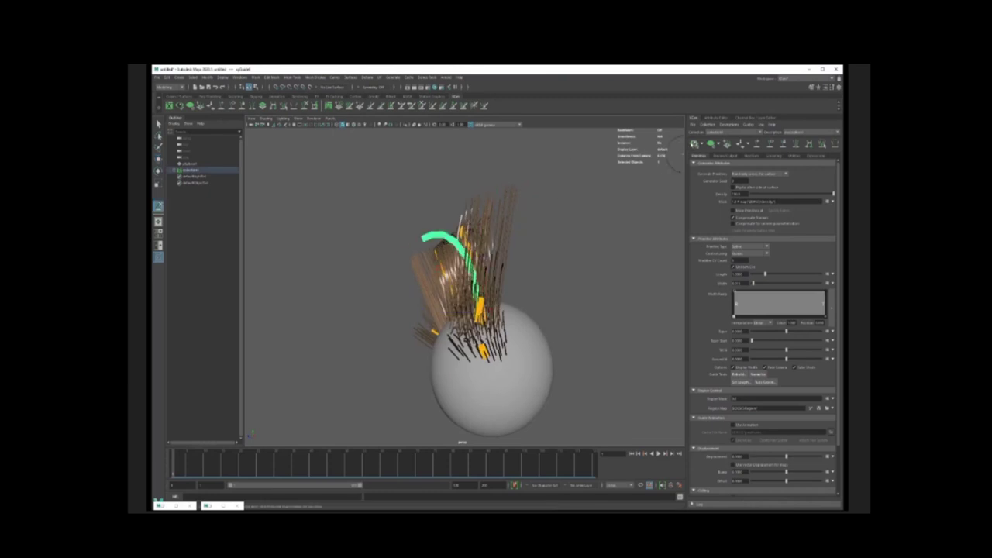
pyautogui.click(695, 144)
pyautogui.keyDown('alt'); pyautogui.moveTo(576, 204); pyautogui.dragTo(632, 211); pyautogui.keyUp('alt')
pyautogui.press('w')
pyautogui.keyDown('alt'); pyautogui.moveTo(558, 254); pyautogui.dragTo(579, 218, button='middle'); pyautogui.keyUp('alt')
pyautogui.keyDown('alt'); pyautogui.moveTo(596, 215); pyautogui.dragTo(601, 233); pyautogui.keyUp('alt')
pyautogui.click(603, 233)
pyautogui.click(694, 144)
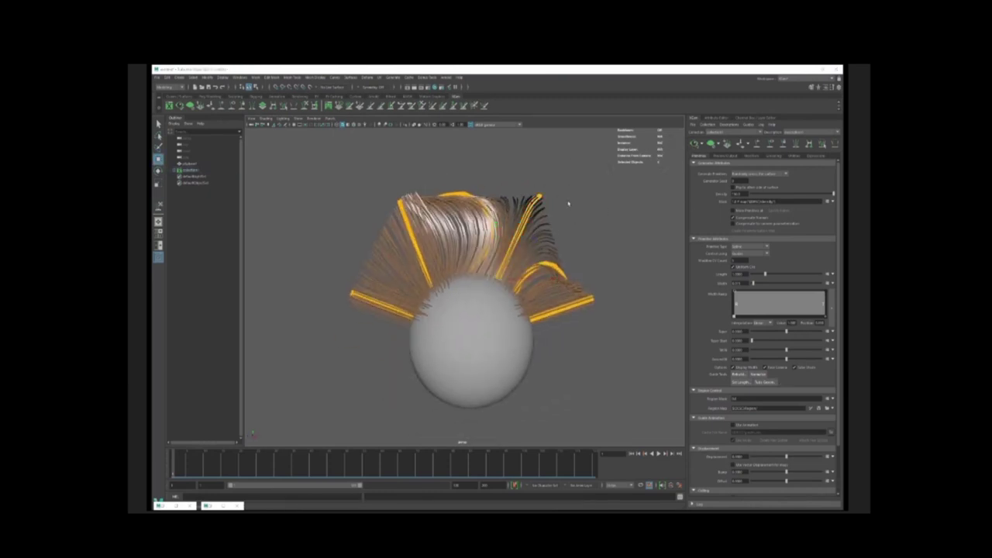
# Add a Clumping modifier to the hair description.
pyautogui.click(731, 157)
pyautogui.click(750, 156)
pyautogui.click(832, 171)
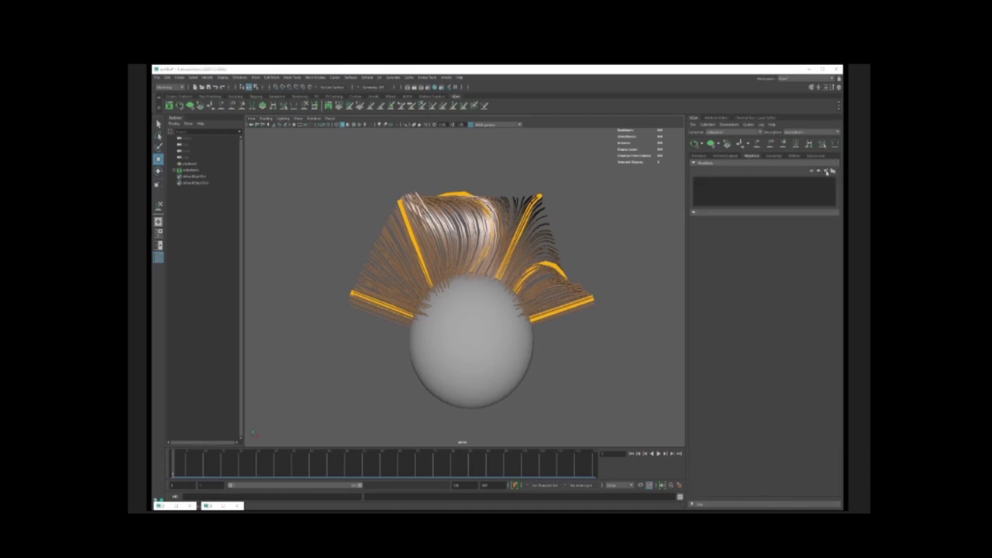
pyautogui.moveTo(748, 169); pyautogui.dragTo(750, 258)
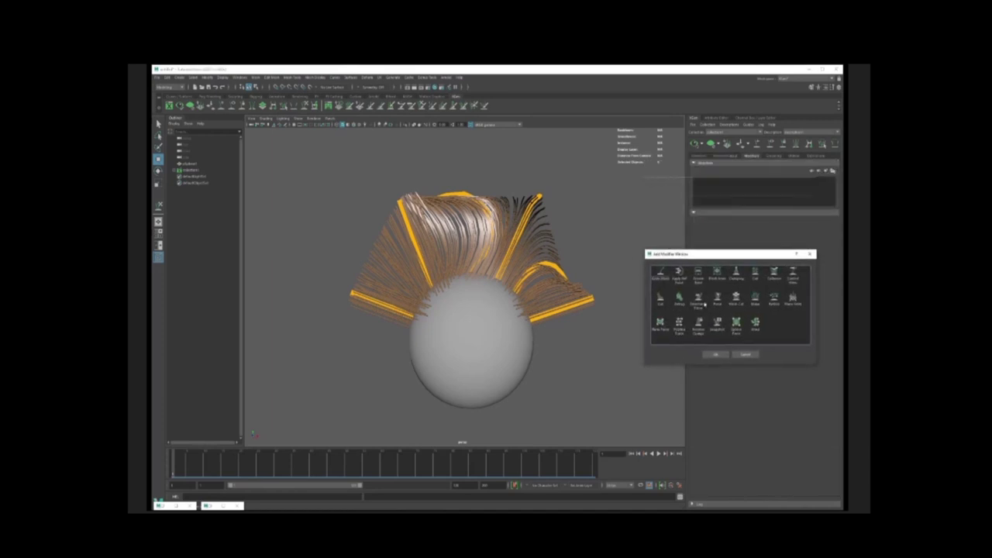
pyautogui.click(735, 273)
pyautogui.click(715, 354)
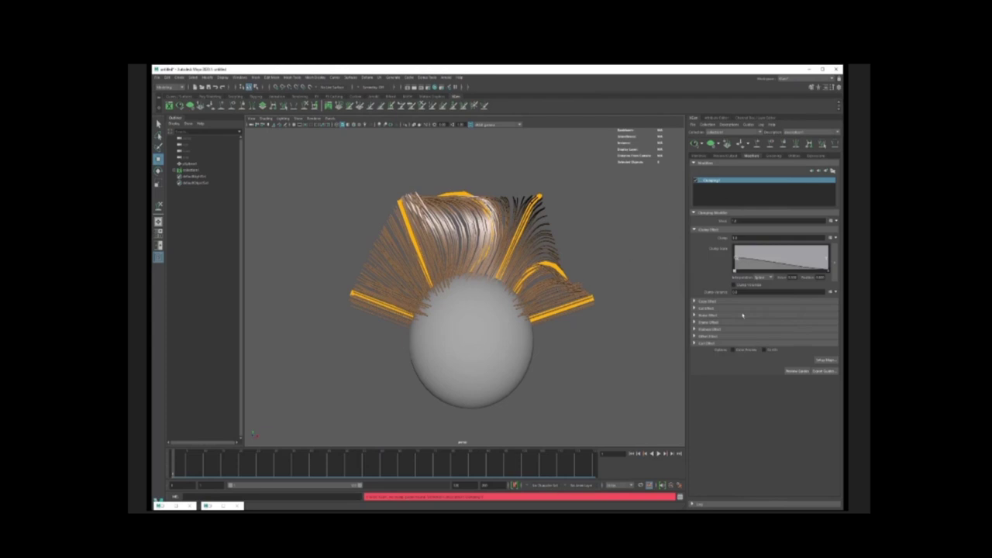
# Generate the clump points, save the clumping maps and refresh the hair preview.
pyautogui.click(803, 371)
pyautogui.click(827, 360)
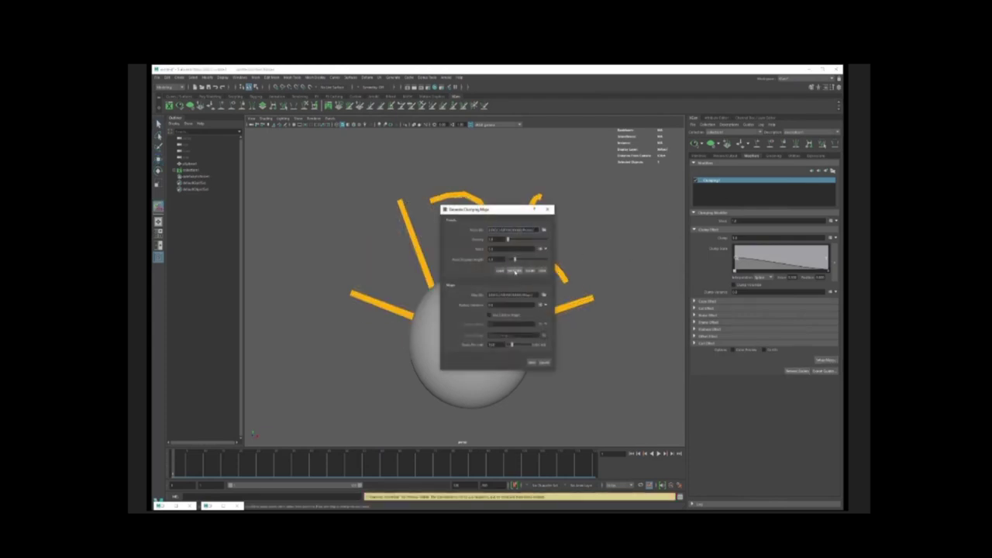
pyautogui.click(514, 271)
pyautogui.moveTo(505, 209); pyautogui.dragTo(691, 221)
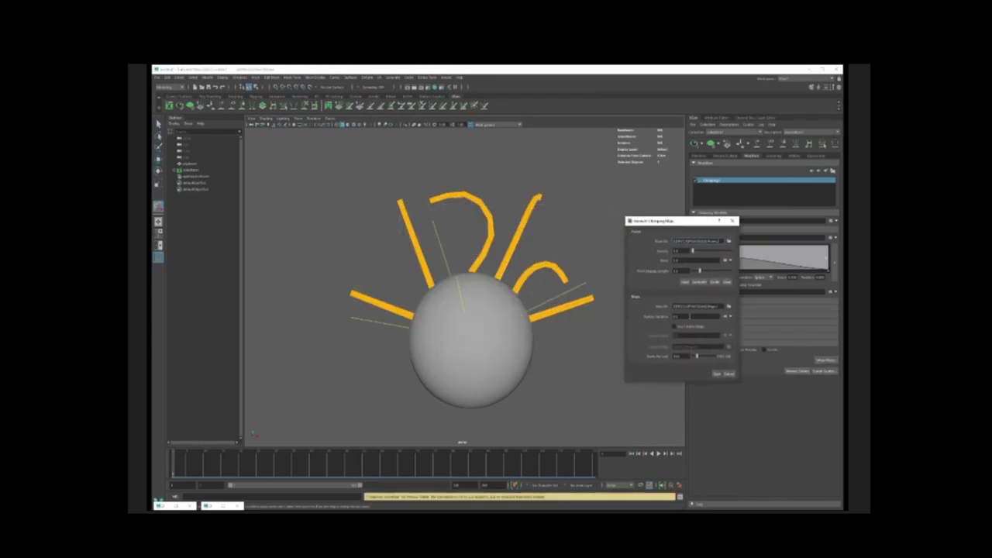
pyautogui.click(716, 374)
pyautogui.click(807, 371)
pyautogui.click(804, 372)
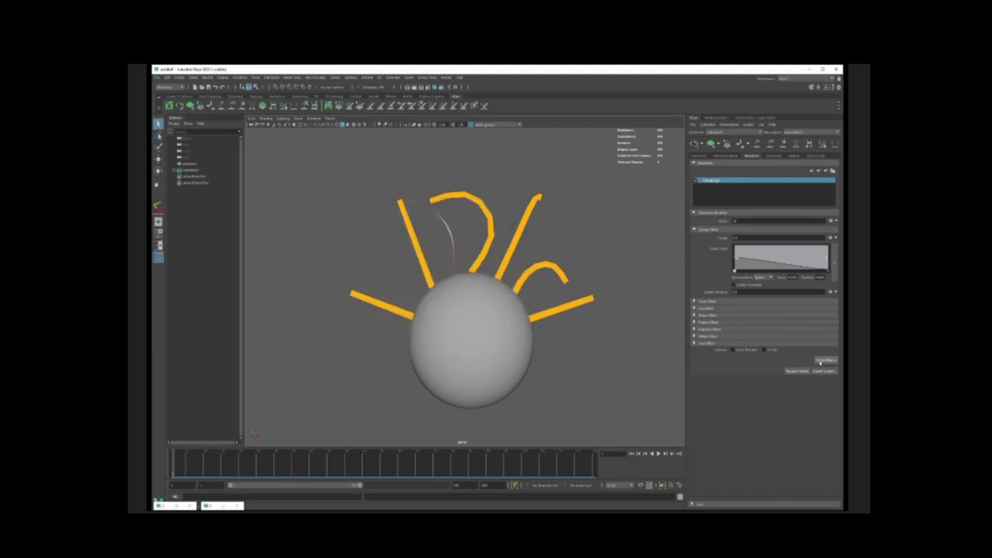
pyautogui.click(820, 361)
pyautogui.click(531, 362)
pyautogui.click(694, 144)
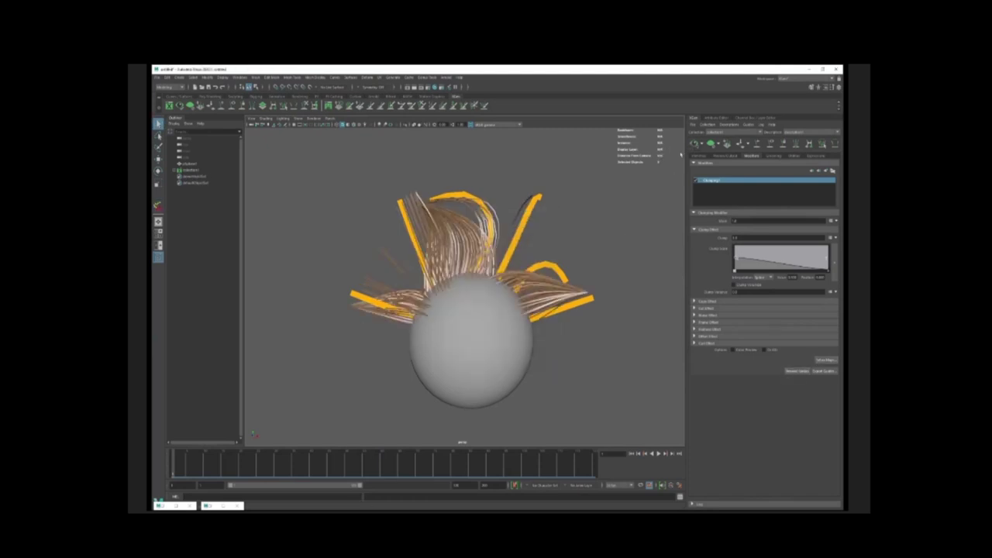
# Turn on the clumps' colour preview, raise the clump point density, and generate and save new clumping maps.
pyautogui.click(738, 351)
pyautogui.click(821, 362)
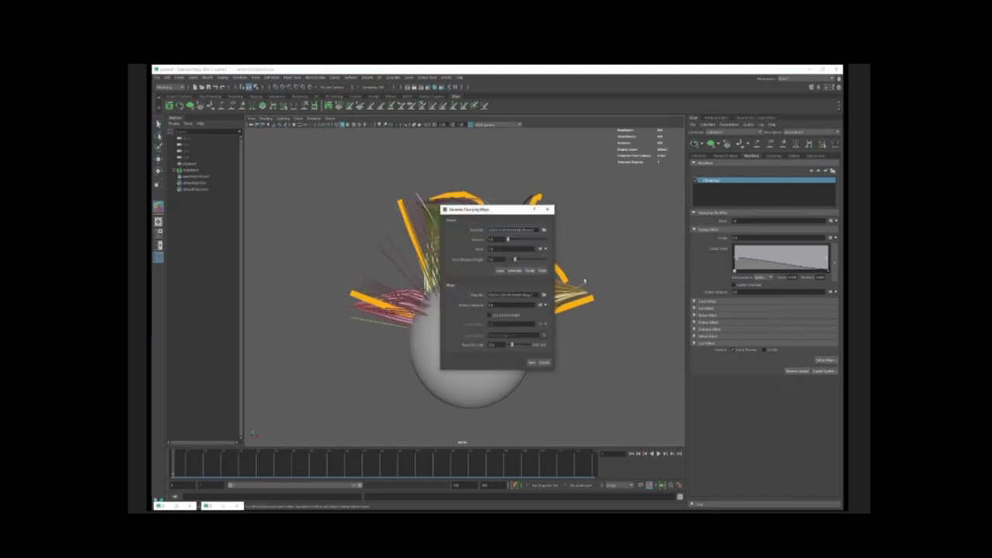
pyautogui.moveTo(514, 209); pyautogui.dragTo(706, 227)
pyautogui.doubleClick(687, 257)
pyautogui.click(706, 289)
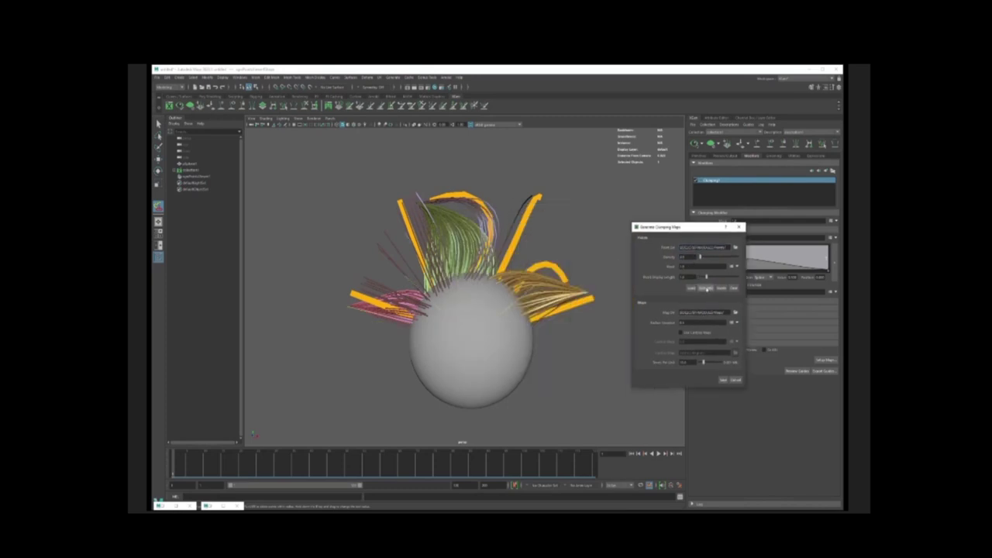
pyautogui.click(706, 289)
pyautogui.click(723, 380)
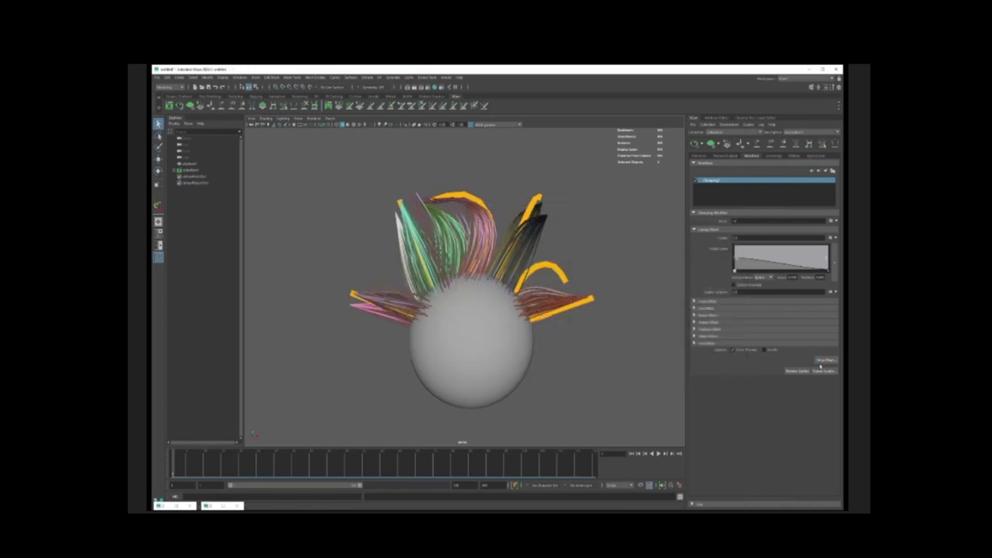
# Regenerate the clump points more densely for smaller clumps and save the clumping maps again.
pyautogui.click(824, 361)
pyautogui.moveTo(499, 203); pyautogui.dragTo(659, 198)
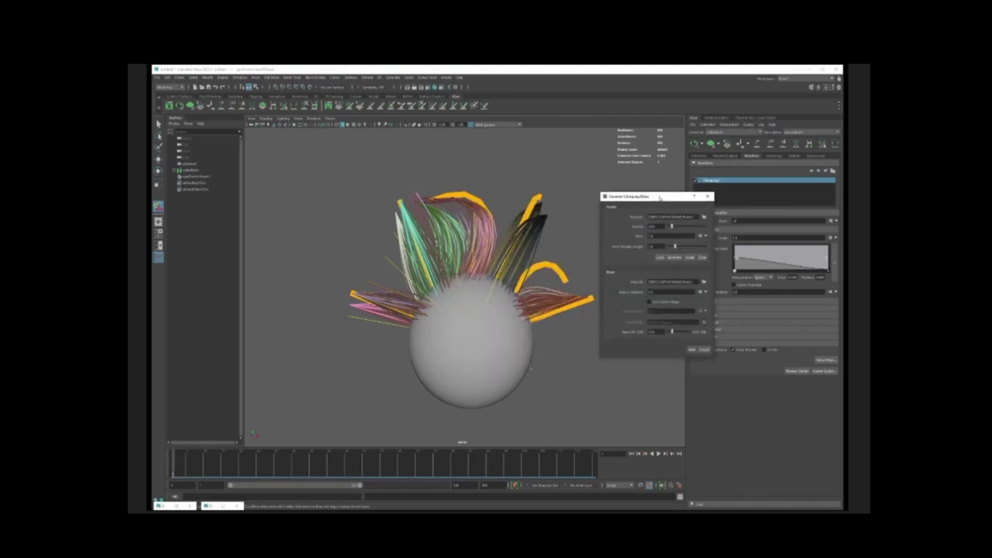
pyautogui.click(674, 258)
pyautogui.click(692, 349)
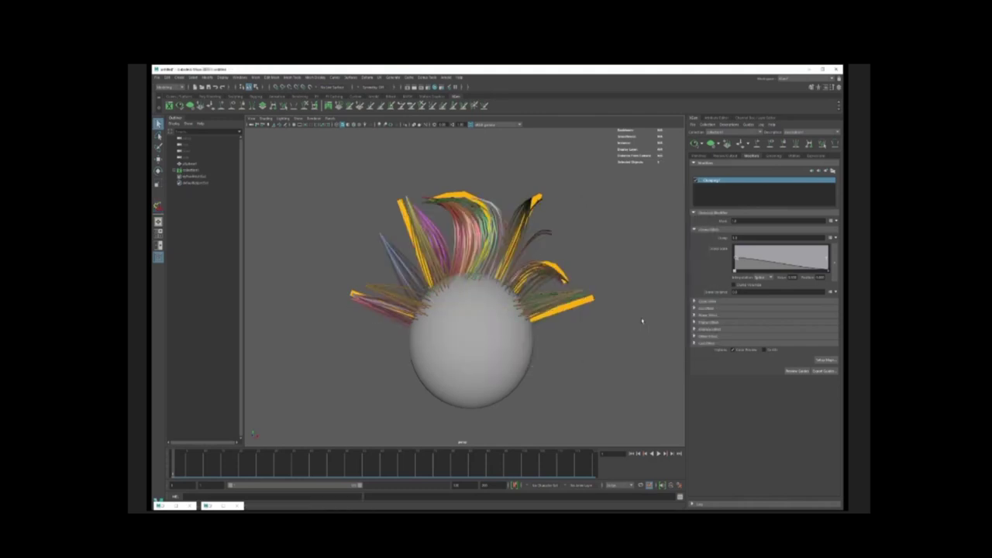
# Add a second Clumping modifier and save its clumping maps with the control maps option on.
pyautogui.click(826, 172)
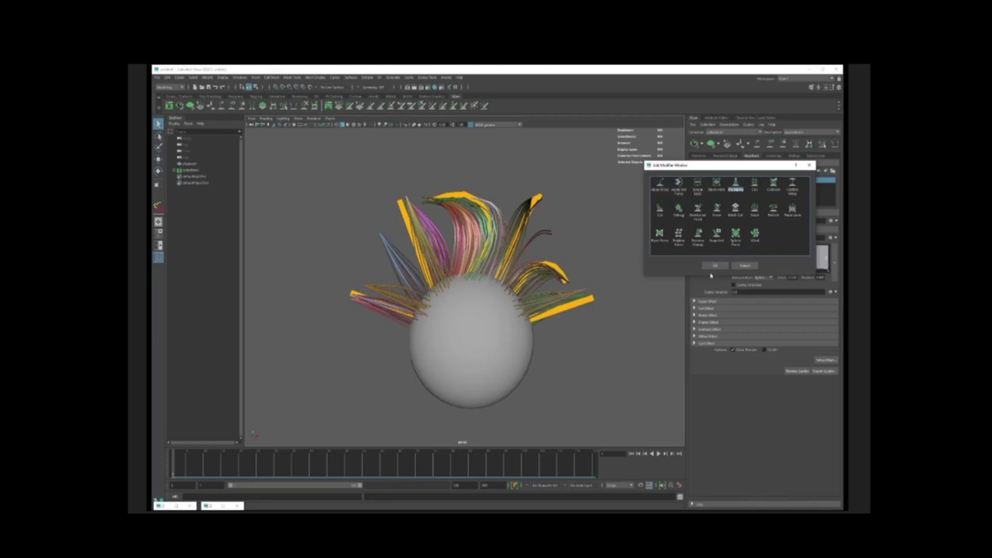
pyautogui.click(713, 265)
pyautogui.click(824, 361)
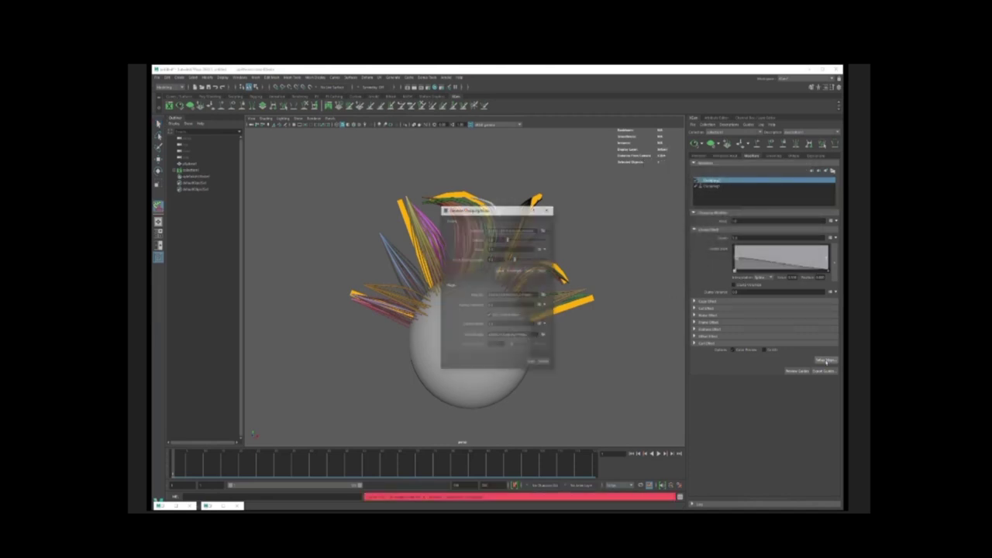
pyautogui.moveTo(510, 209); pyautogui.dragTo(611, 219)
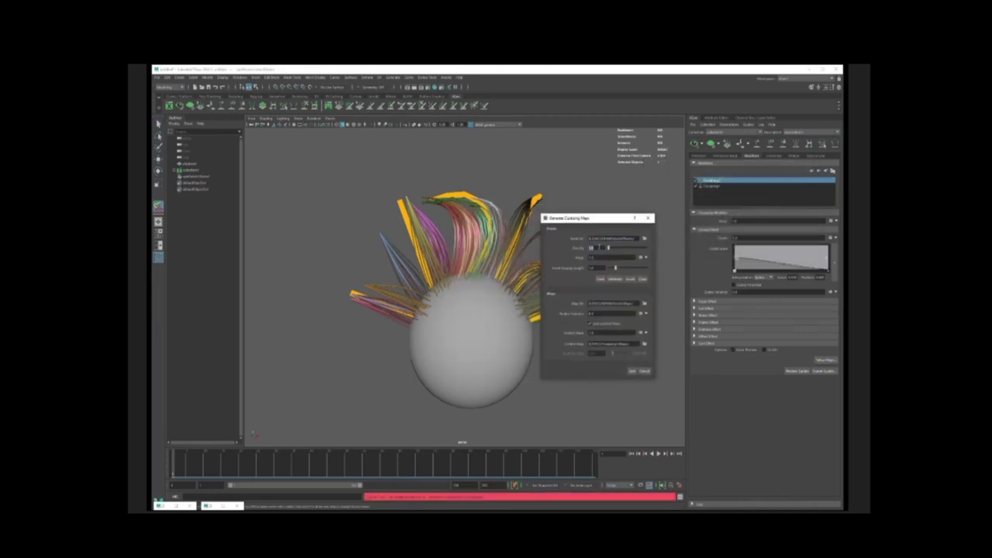
pyautogui.click(631, 372)
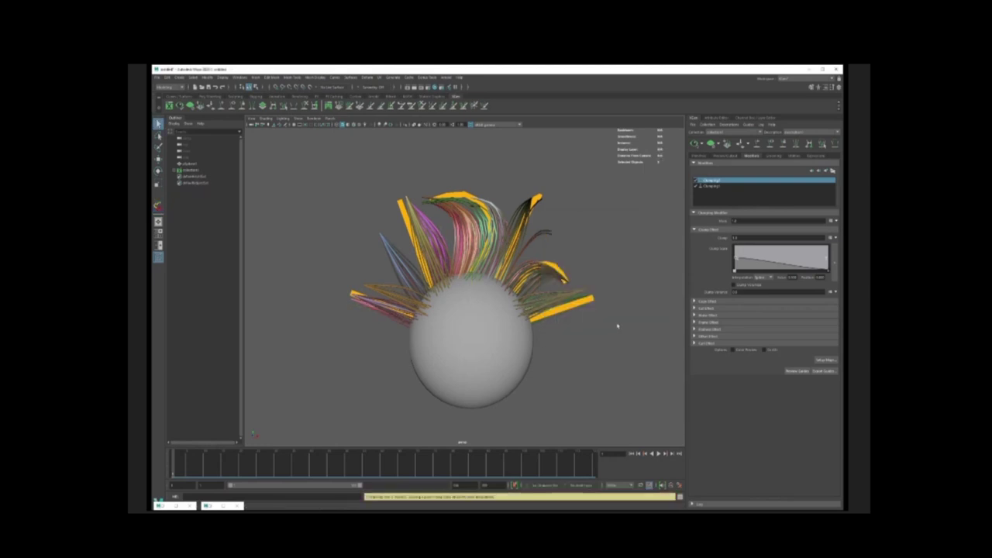
# Turn off the colour preview on the first Clumping modifier and select the second one again.
pyautogui.click(731, 186)
pyautogui.click(734, 349)
pyautogui.click(730, 180)
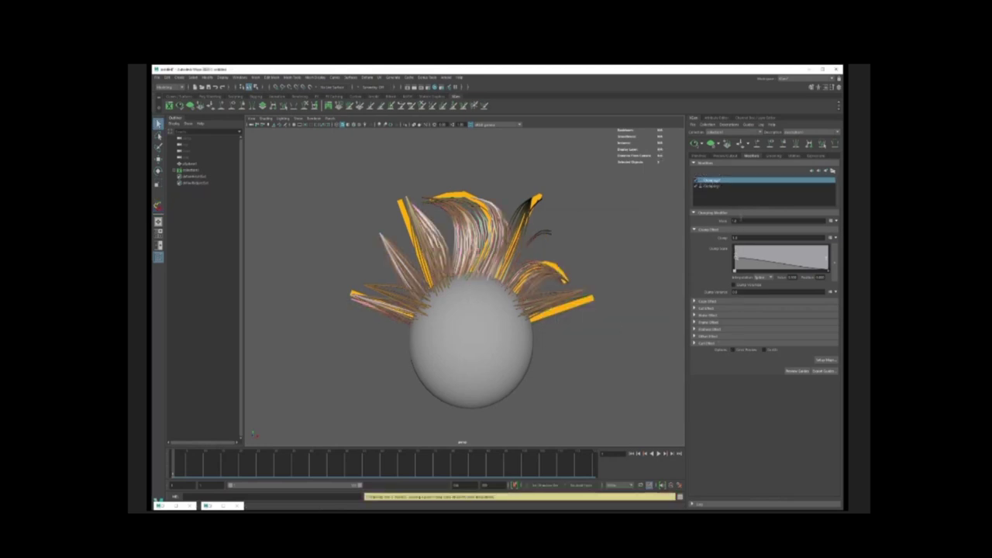
pyautogui.click(825, 360)
pyautogui.moveTo(500, 210); pyautogui.dragTo(603, 234)
pyautogui.click(650, 236)
# Set the hair description's density to 200.
pyautogui.click(698, 155)
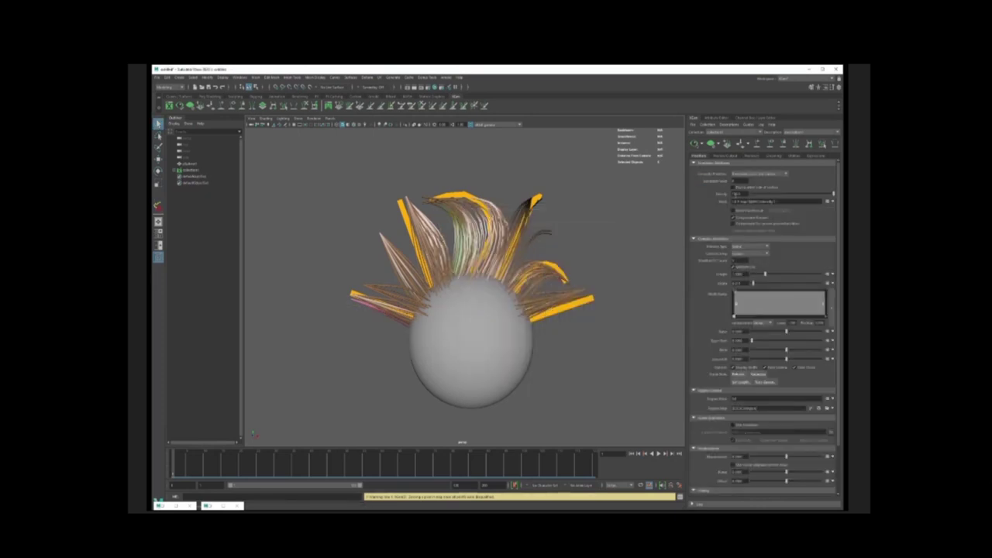
pyautogui.write('200')
pyautogui.press('Return')
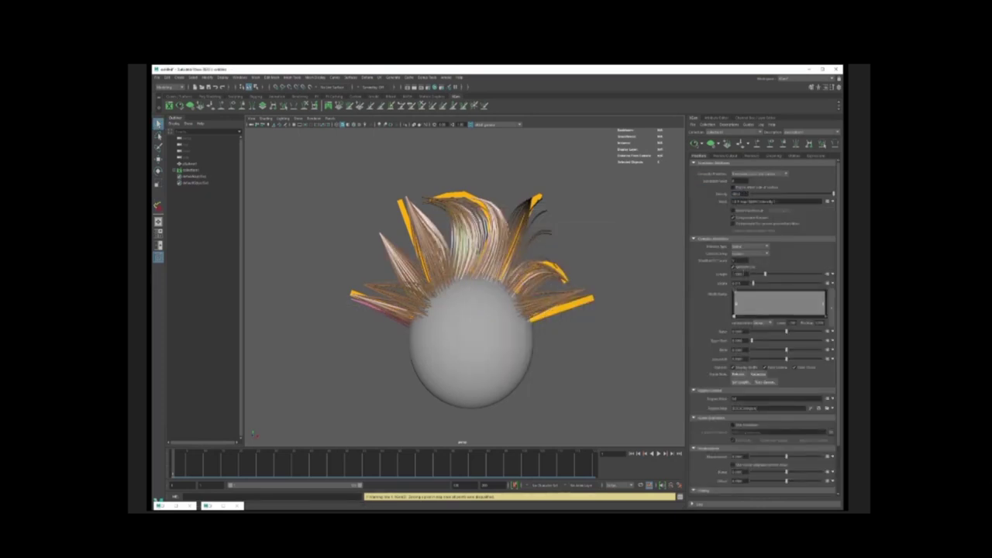
# Reduce the hair width for thinner strands and hide the guides.
pyautogui.doubleClick(746, 283)
pyautogui.write('0.1')
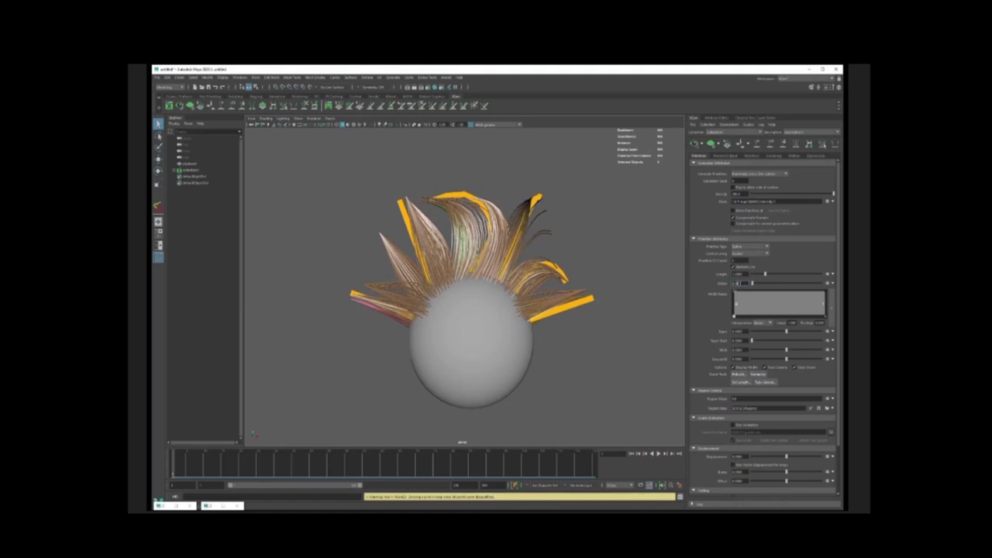
pyautogui.press('Return')
pyautogui.click(771, 146)
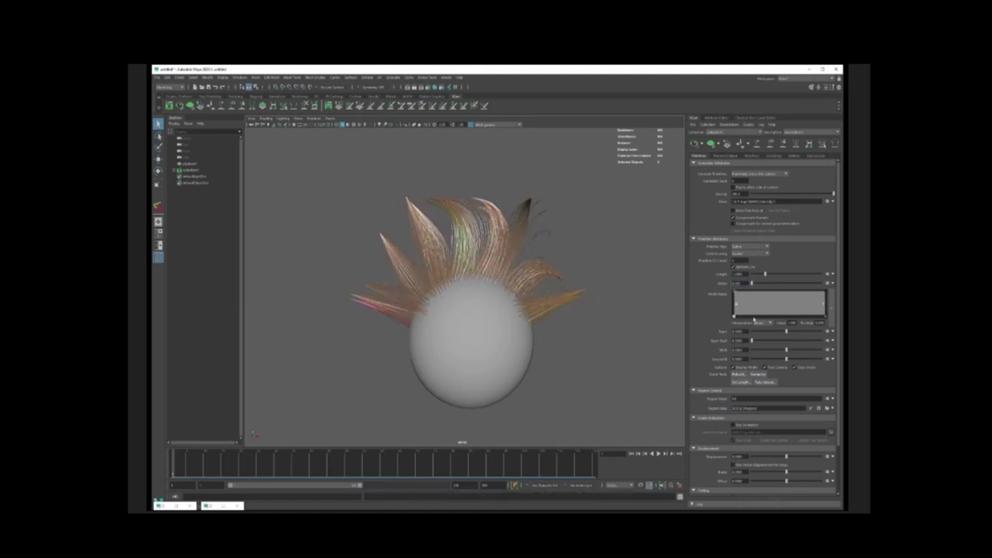
# Regenerate the second Clumping modifier's clump points and save its clumping maps.
pyautogui.click(751, 156)
pyautogui.click(826, 359)
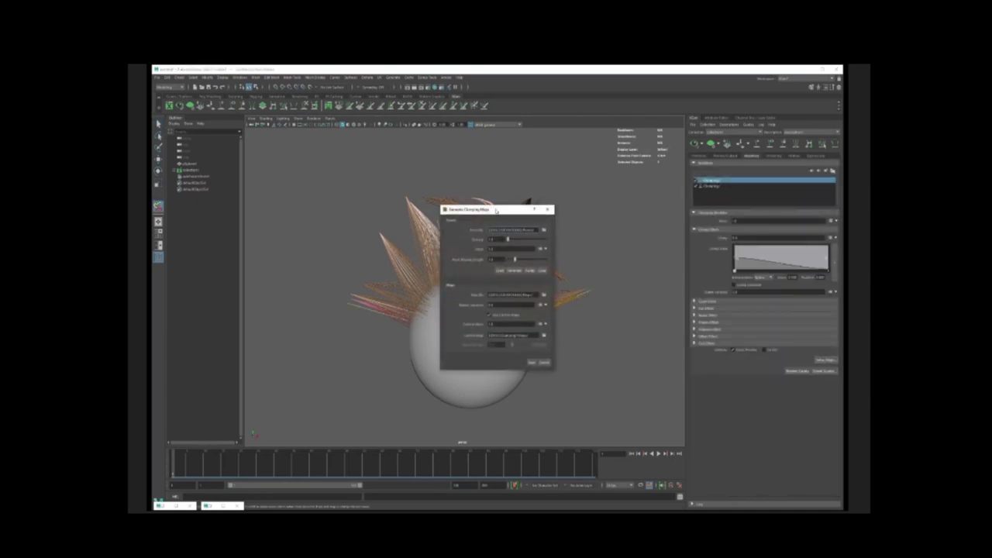
pyautogui.moveTo(498, 209); pyautogui.dragTo(650, 224)
pyautogui.click(682, 375)
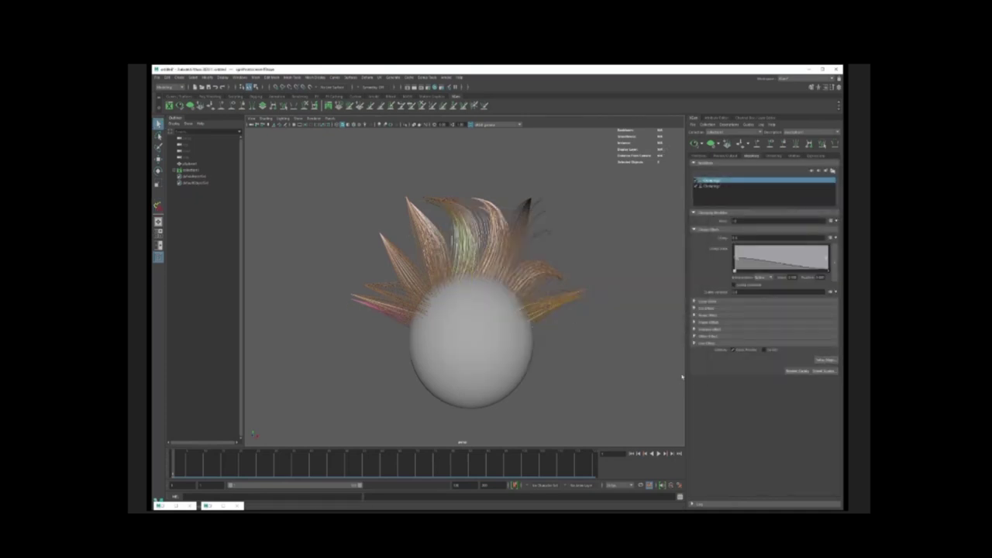
pyautogui.click(817, 359)
pyautogui.moveTo(503, 210); pyautogui.dragTo(631, 194)
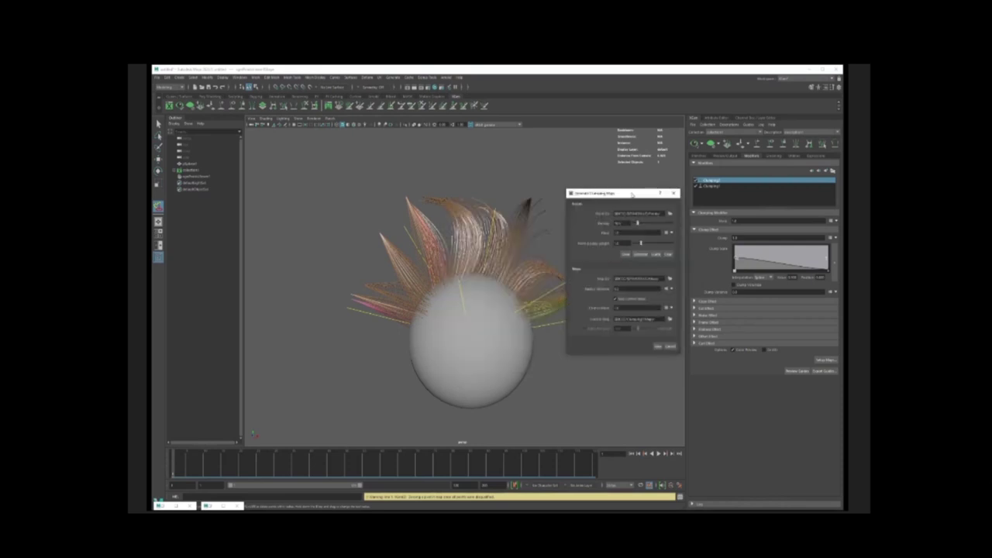
pyautogui.click(640, 255)
pyautogui.click(657, 347)
pyautogui.click(657, 347)
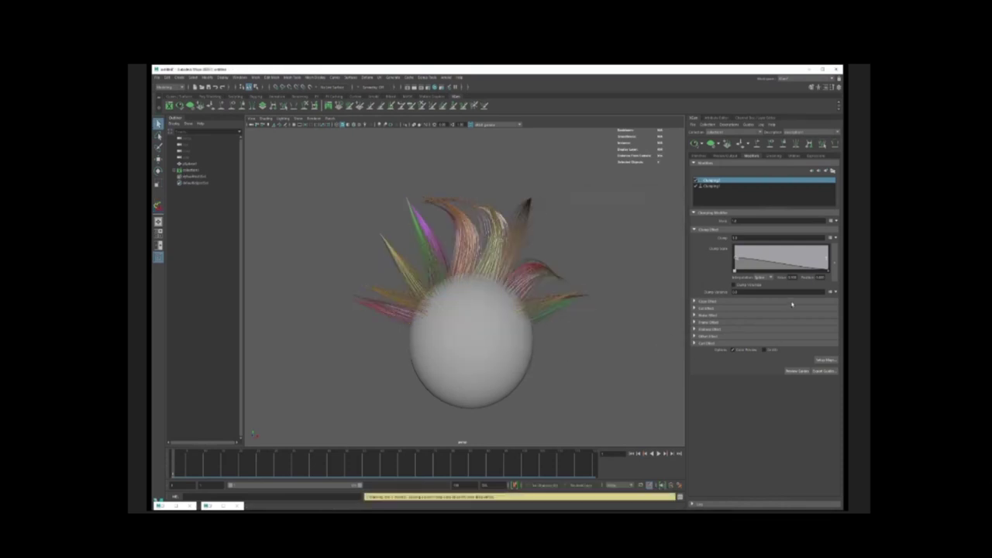
# Set the hair primitives' modifier CV count to 8.
pyautogui.click(700, 156)
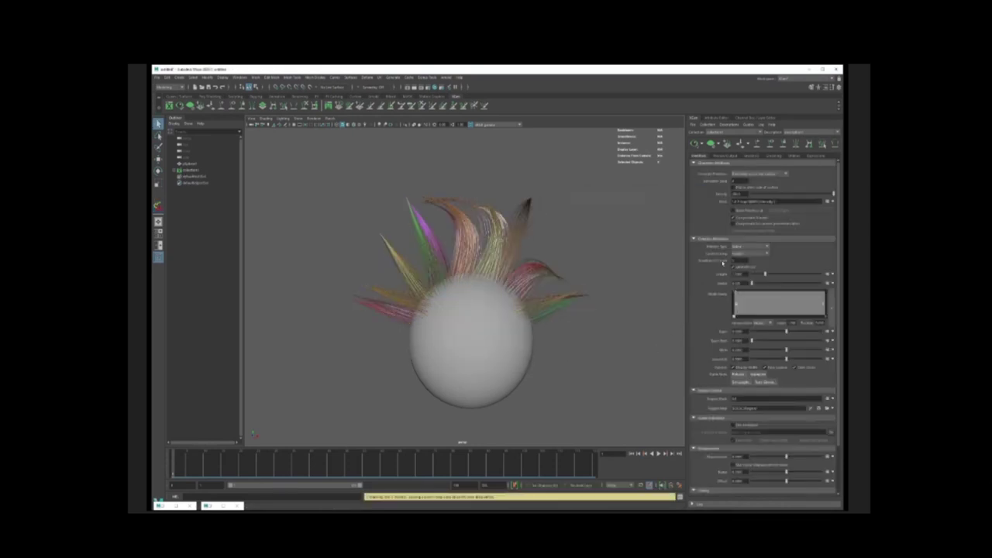
pyautogui.write('8')
pyautogui.press('Return')
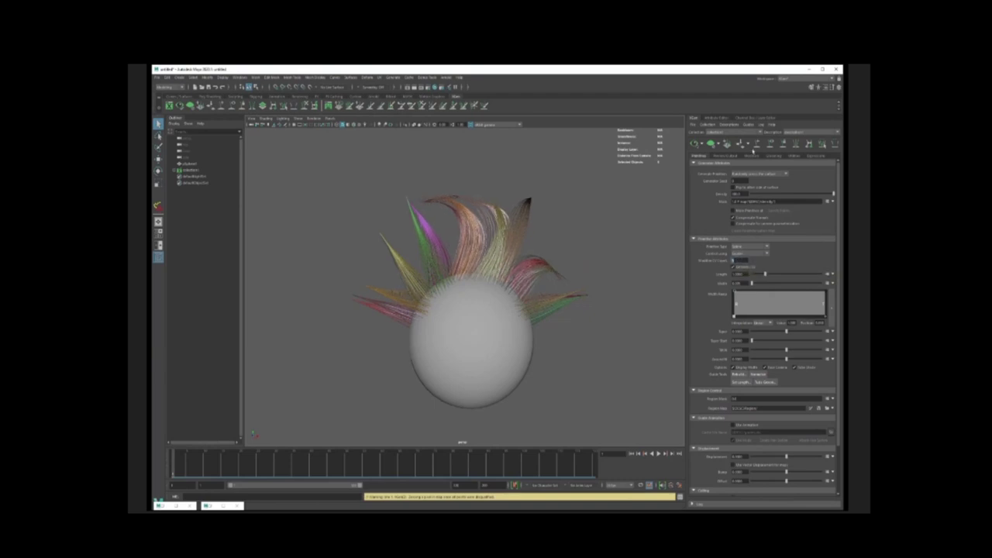
# Generate new clump points for the second Clumping modifier with control maps on and save the maps.
pyautogui.click(751, 155)
pyautogui.click(825, 360)
pyautogui.moveTo(499, 209); pyautogui.dragTo(618, 209)
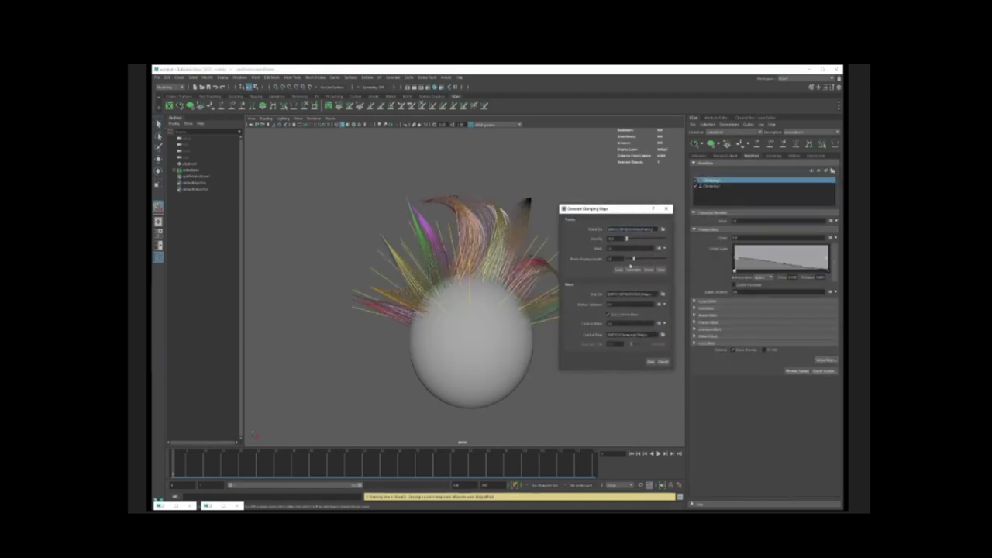
pyautogui.click(633, 271)
pyautogui.click(649, 363)
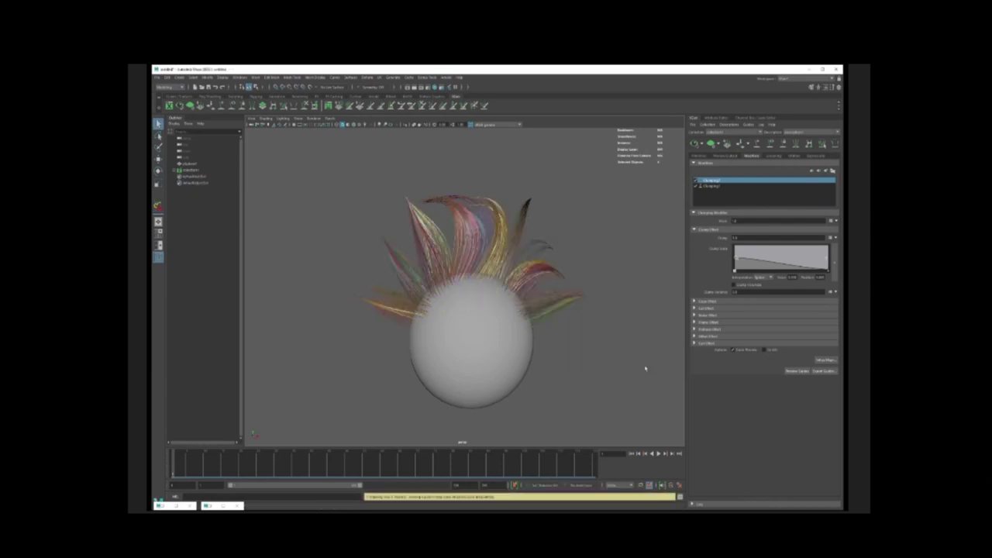
# Lower the start of the second Clumping modifier's Clump Scale ramp and add a point near the root in the enlarged ramp.
pyautogui.moveTo(734, 262); pyautogui.dragTo(735, 266)
pyautogui.click(835, 269)
pyautogui.moveTo(528, 253); pyautogui.dragTo(611, 319)
pyautogui.moveTo(668, 353); pyautogui.dragTo(809, 354)
pyautogui.click(508, 370)
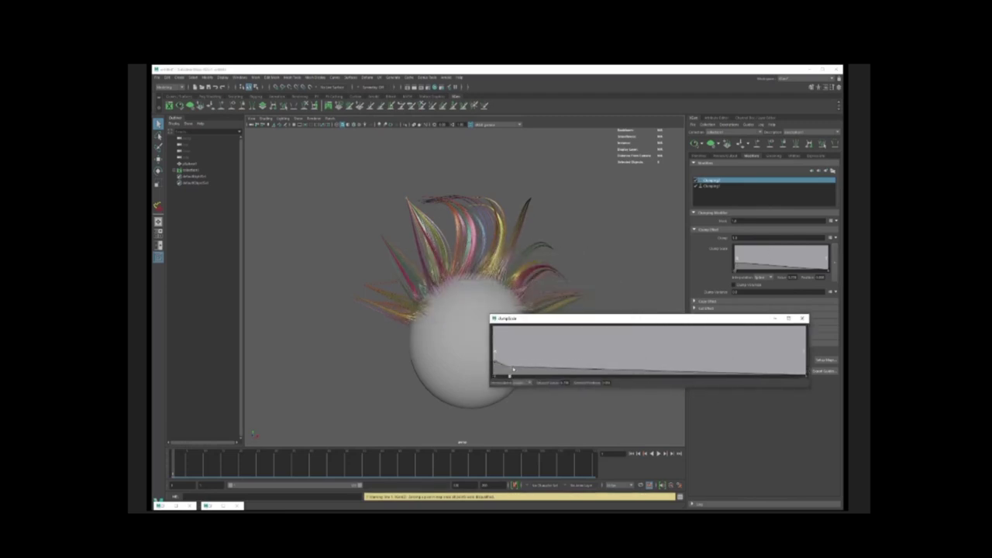
# Remove the Clump Scale ramp's starting point, reposition and raise the near-root point, and close the enlarged ramp.
pyautogui.click(494, 376)
pyautogui.click(506, 369)
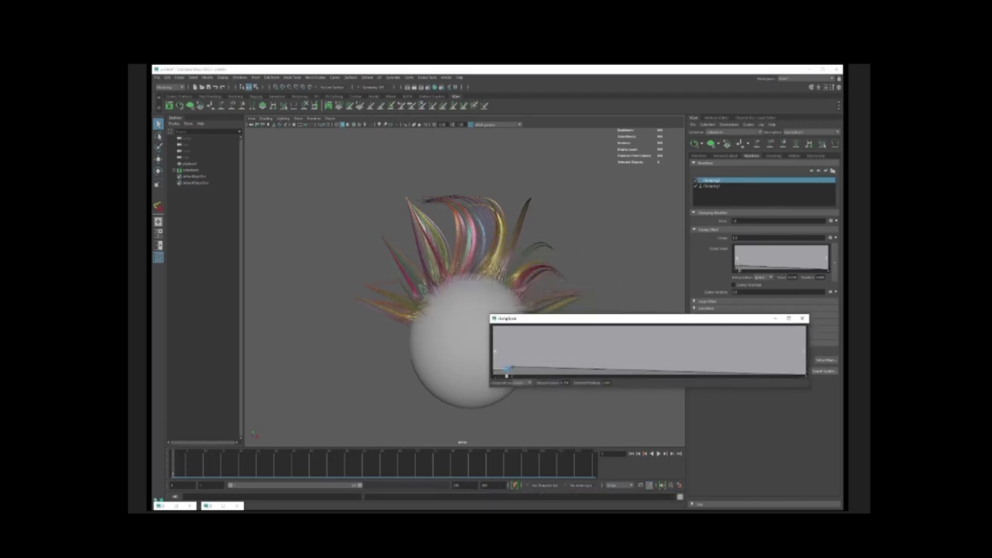
pyautogui.click(503, 377)
pyautogui.moveTo(512, 368); pyautogui.dragTo(512, 371)
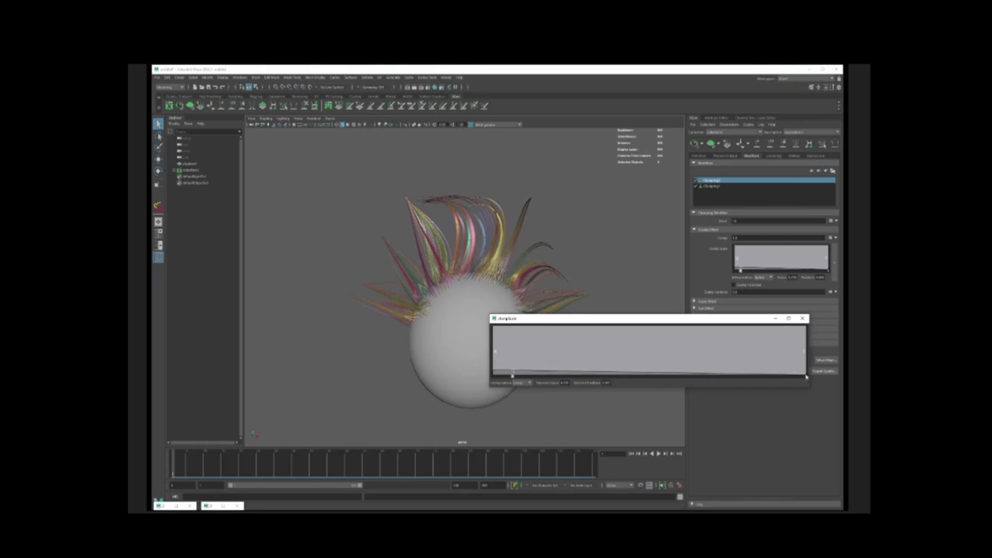
pyautogui.moveTo(804, 377)
pyautogui.mouseDown()
pyautogui.moveTo(800, 324)
pyautogui.moveTo(794, 377)
pyautogui.mouseUp()
pyautogui.moveTo(511, 375); pyautogui.dragTo(514, 342)
pyautogui.click(803, 318)
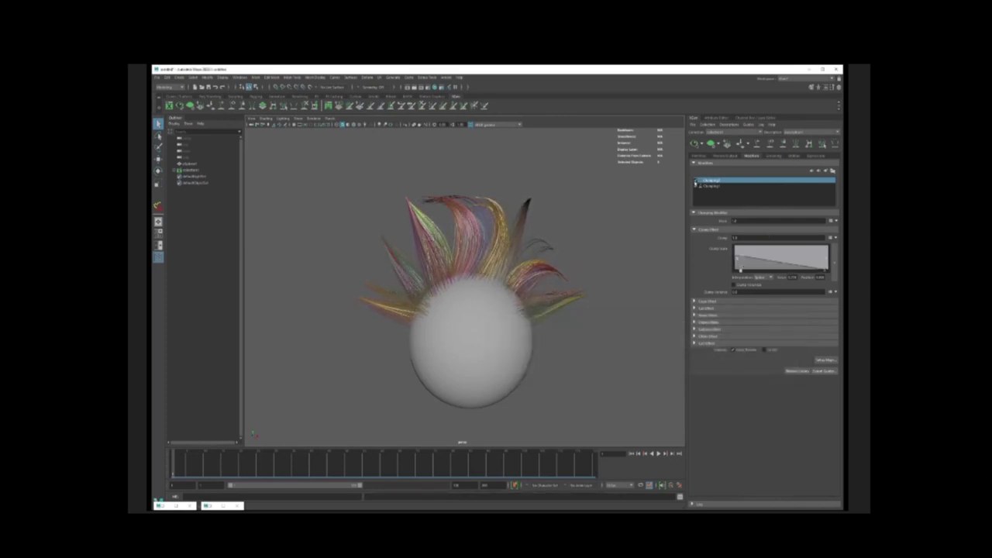
# Turn on the first Clumping modifier's colour preview, regenerate its clump points more sparsely and save its maps.
pyautogui.click(826, 359)
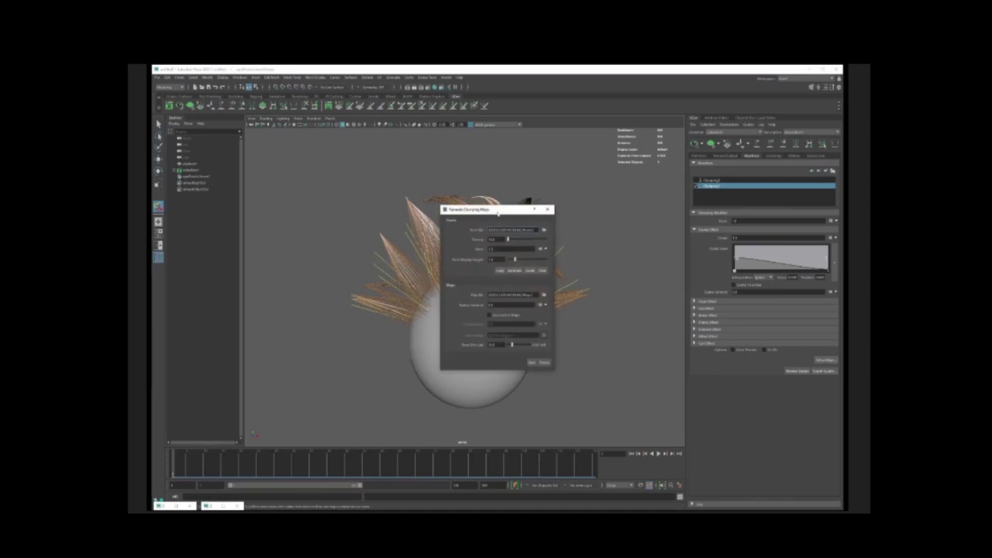
pyautogui.moveTo(511, 210); pyautogui.dragTo(584, 252)
pyautogui.click(620, 253)
pyautogui.click(747, 351)
pyautogui.click(821, 362)
pyautogui.moveTo(504, 209); pyautogui.dragTo(614, 273)
pyautogui.click(624, 334)
pyautogui.click(624, 334)
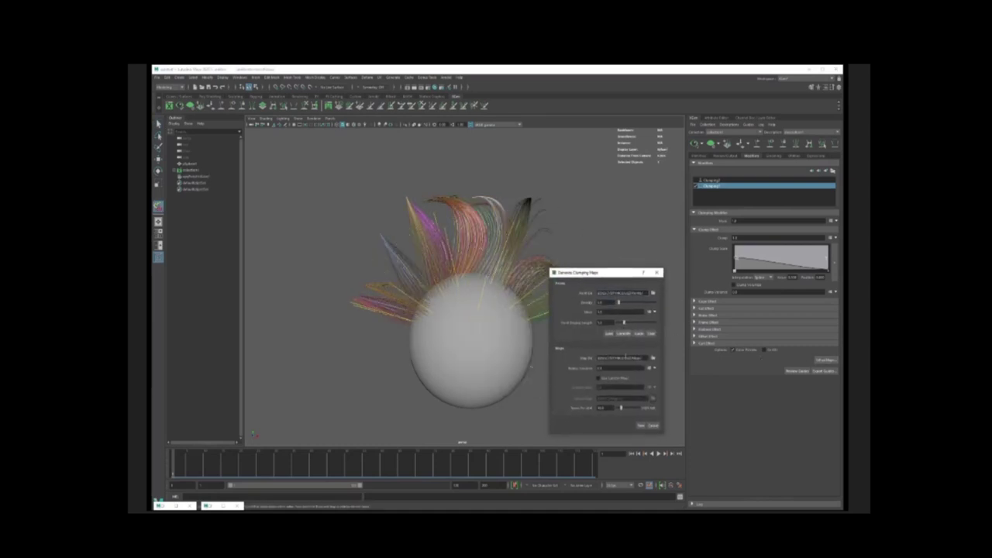
pyautogui.click(641, 425)
# Rework the first Clumping modifier's clump points into fewer, larger clumps, saving its clumping maps after each attempt.
pyautogui.click(825, 361)
pyautogui.moveTo(494, 209); pyautogui.dragTo(616, 208)
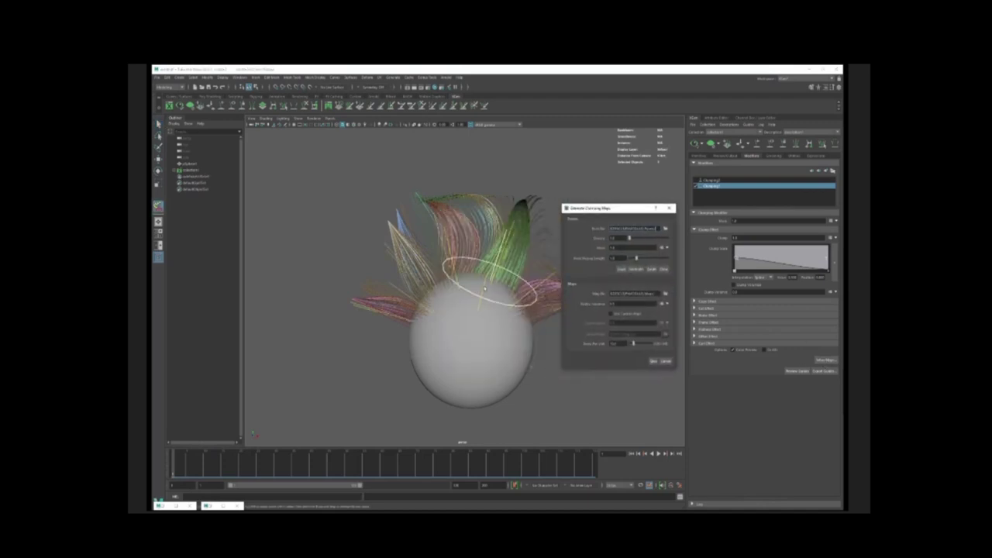
pyautogui.moveTo(490, 281)
pyautogui.keyDown('alt'); pyautogui.mouseDown()
pyautogui.moveTo(482, 314)
pyautogui.moveTo(494, 313)
pyautogui.moveTo(451, 311)
pyautogui.mouseUp(); pyautogui.keyUp('alt')
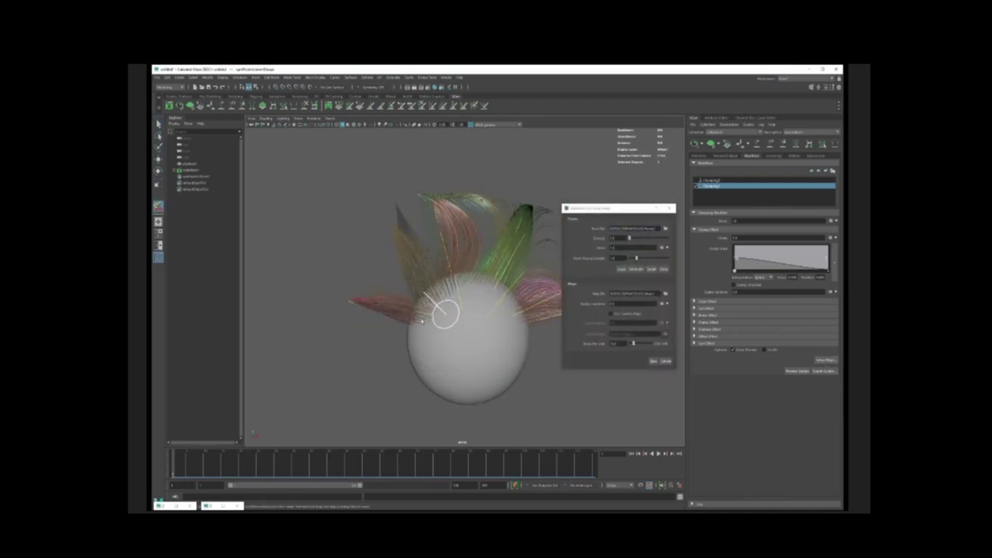
pyautogui.click(654, 361)
pyautogui.keyDown('alt'); pyautogui.moveTo(499, 303); pyautogui.dragTo(491, 303); pyautogui.keyUp('alt')
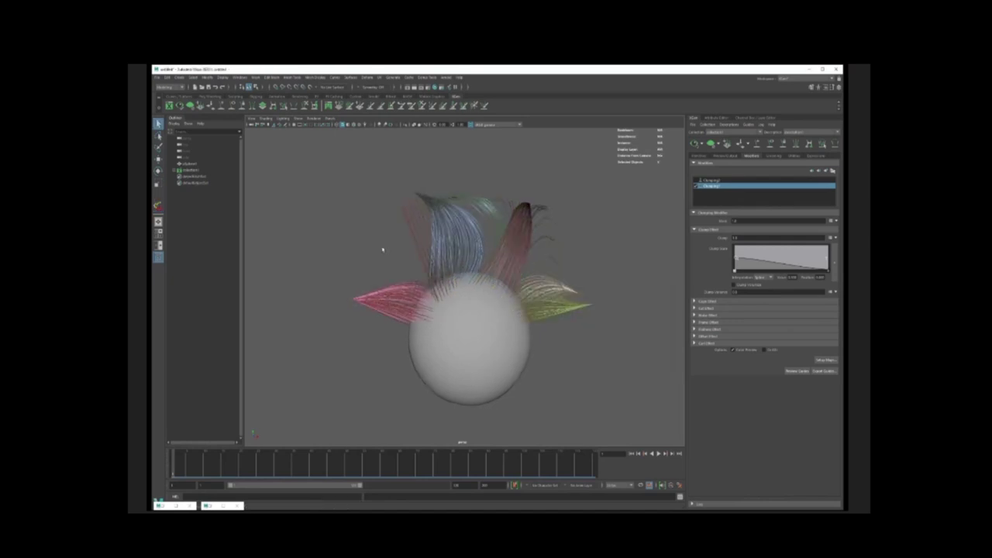
pyautogui.click(824, 360)
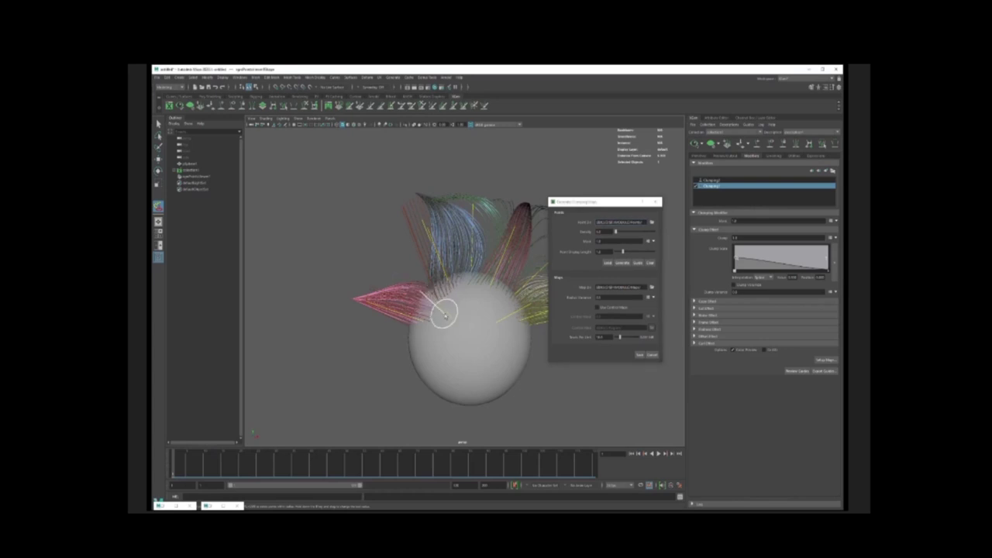
pyautogui.click(641, 356)
pyautogui.click(825, 360)
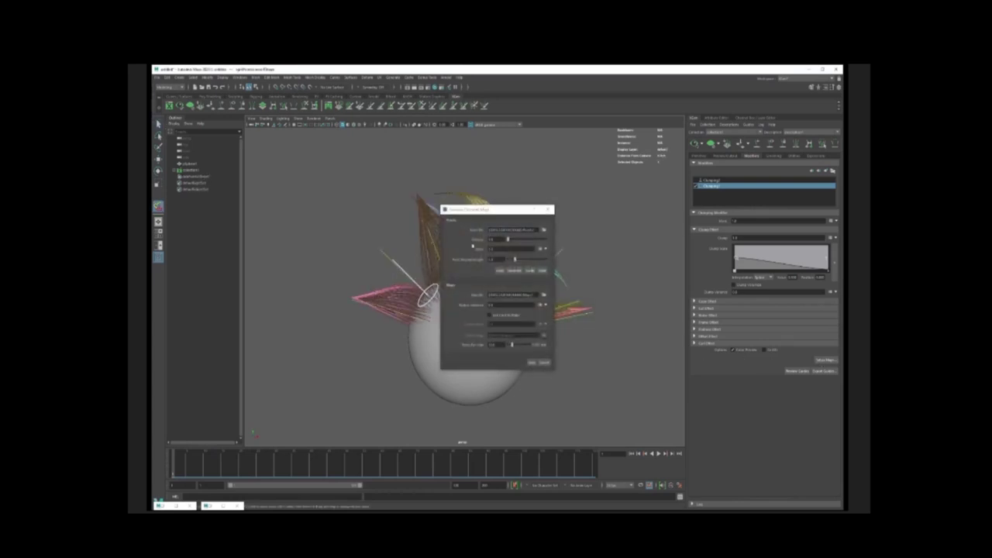
pyautogui.moveTo(479, 214); pyautogui.dragTo(582, 215)
pyautogui.click(635, 365)
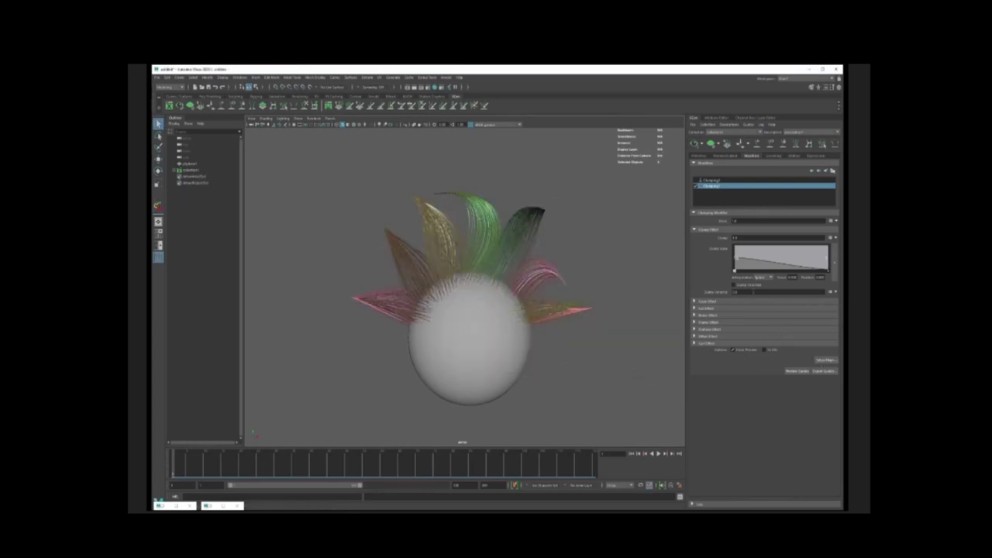
# Reshape the first Clumping modifier's Clump Scale ramp with added points, high in the first part and dropping to a low second half.
pyautogui.moveTo(736, 257); pyautogui.dragTo(735, 253)
pyautogui.click(758, 255)
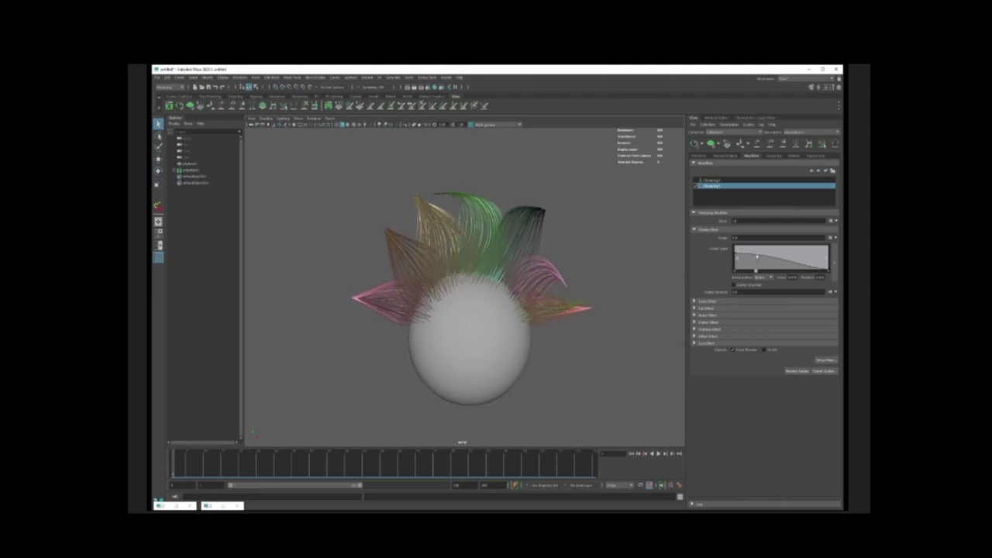
pyautogui.click(778, 268)
pyautogui.moveTo(795, 268); pyautogui.dragTo(797, 270)
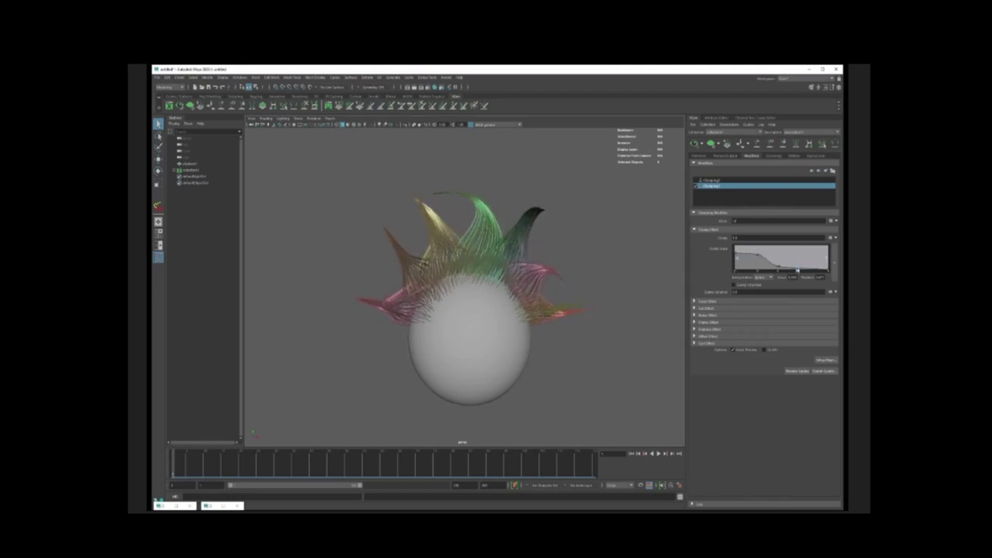
# Re-enable the second Clumping modifier and save its clumping maps with the control maps option on.
pyautogui.click(695, 181)
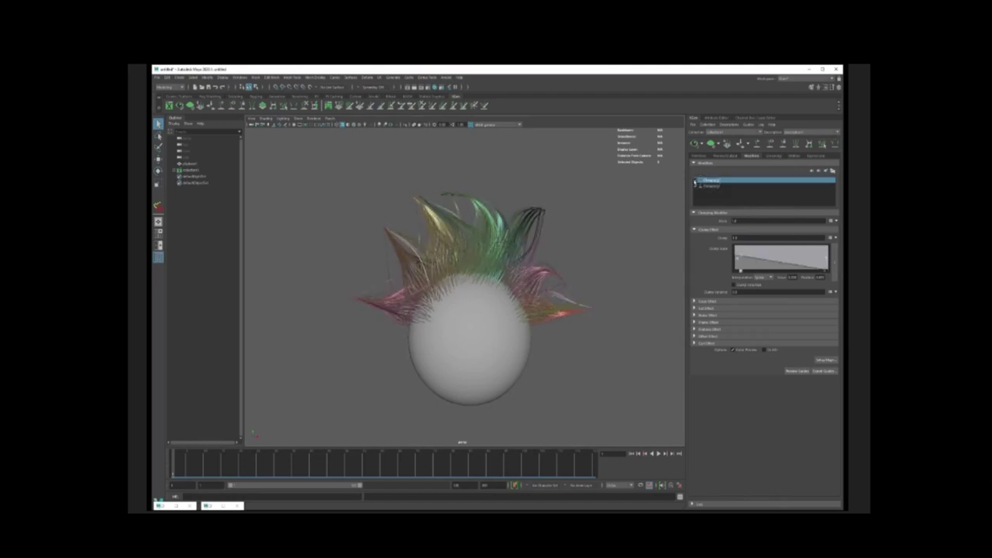
pyautogui.click(825, 359)
pyautogui.moveTo(498, 211); pyautogui.dragTo(604, 211)
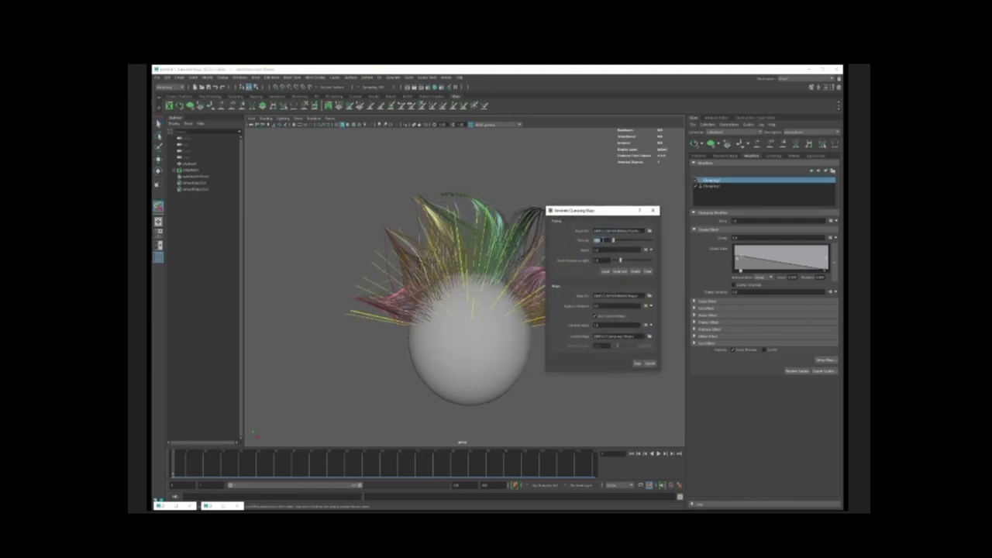
pyautogui.click(638, 362)
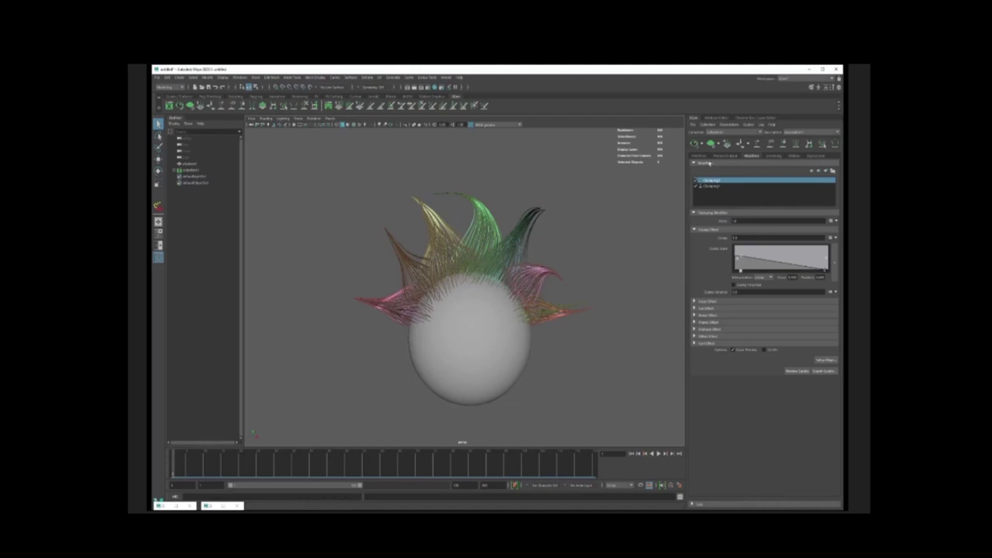
# Raise the hair density further and check the clumps from another angle.
pyautogui.click(699, 155)
pyautogui.press('Return')
pyautogui.scroll(1, 547, 280)
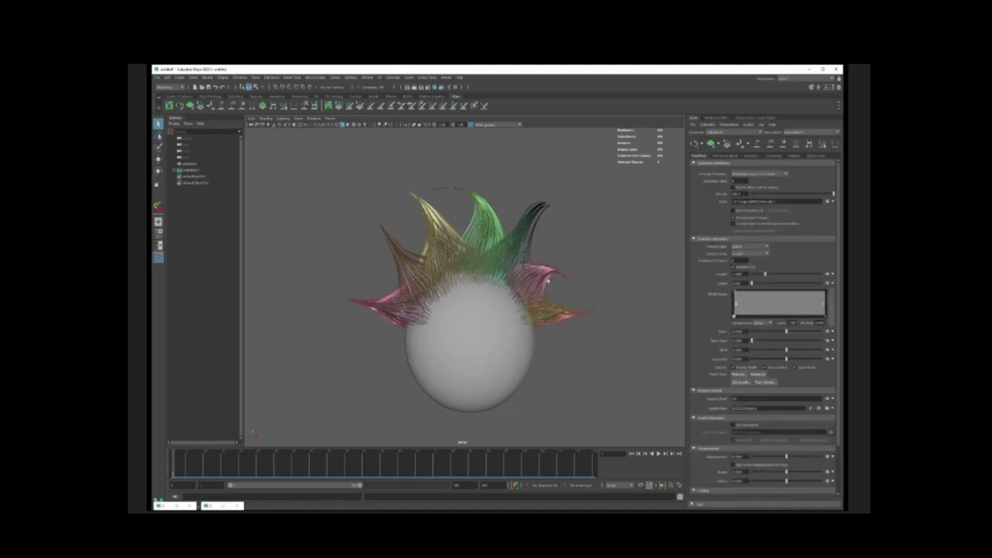
pyautogui.keyDown('alt'); pyautogui.moveTo(559, 250); pyautogui.dragTo(607, 242); pyautogui.keyUp('alt')
# Add a Cut modifier above the two Clumping modifiers.
pyautogui.click(794, 156)
pyautogui.click(773, 156)
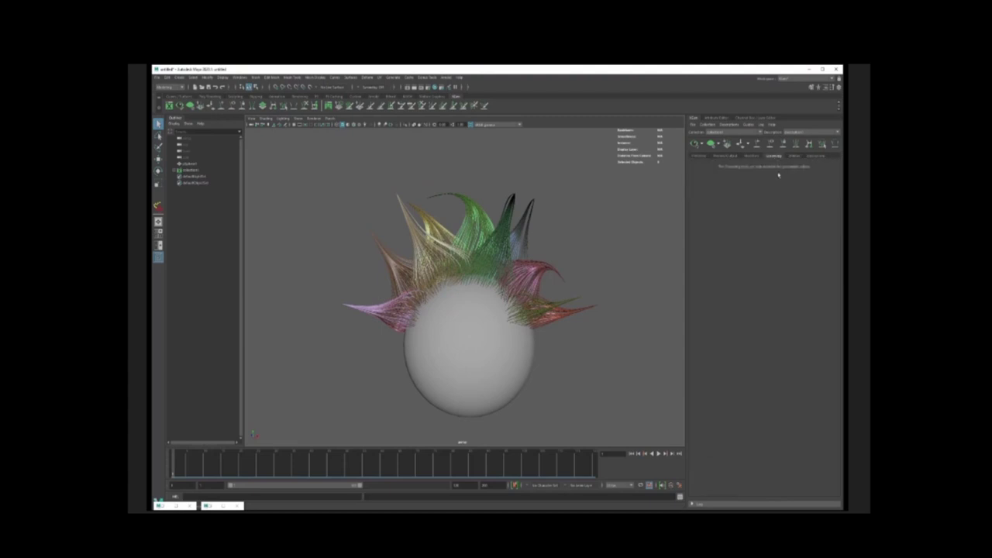
pyautogui.click(698, 155)
pyautogui.click(752, 156)
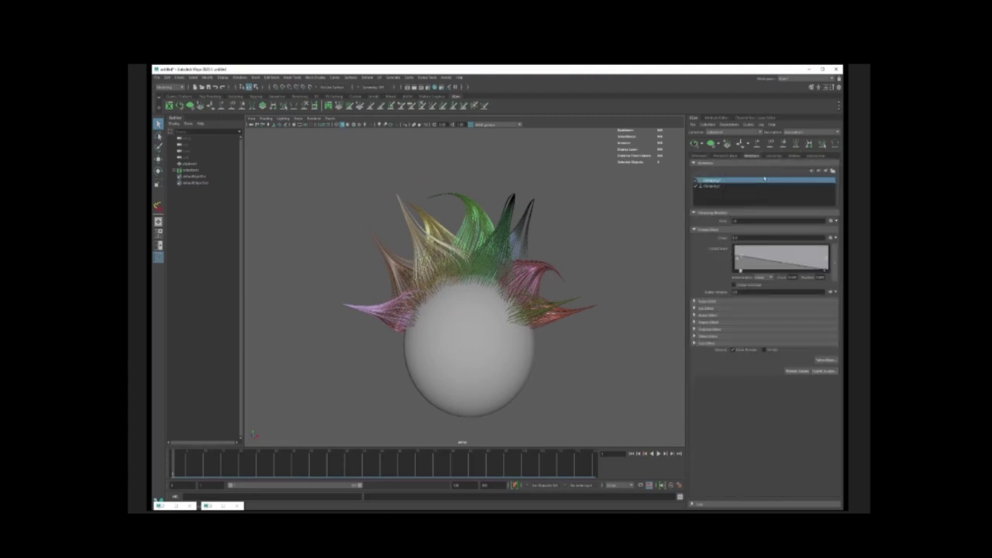
pyautogui.click(824, 175)
pyautogui.click(701, 314)
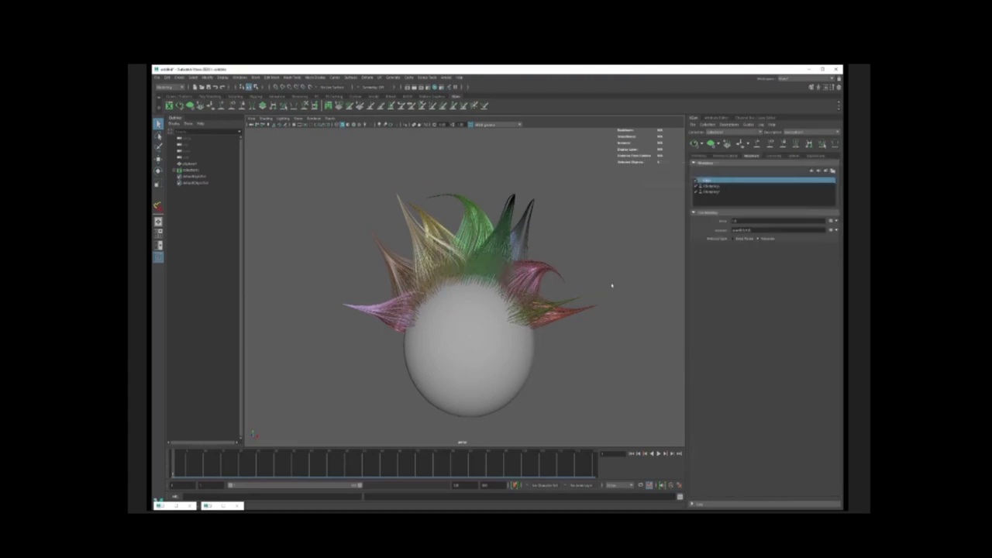
# Edit the random range in the Cut modifier's amount expression to vary how much hair is trimmed.
pyautogui.click(751, 230)
pyautogui.press('Return')
pyautogui.scroll(5, 469, 233)
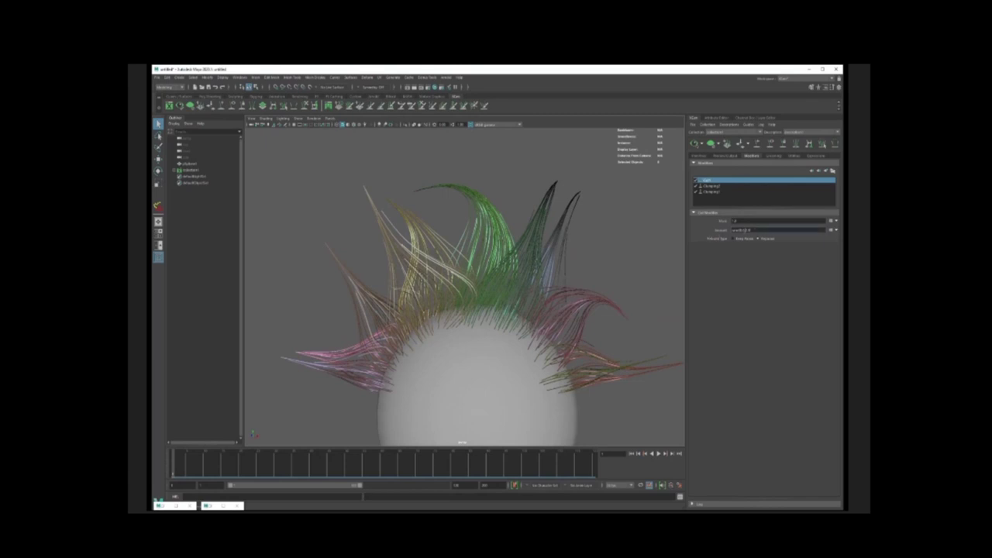
pyautogui.write('5')
pyautogui.press('Return')
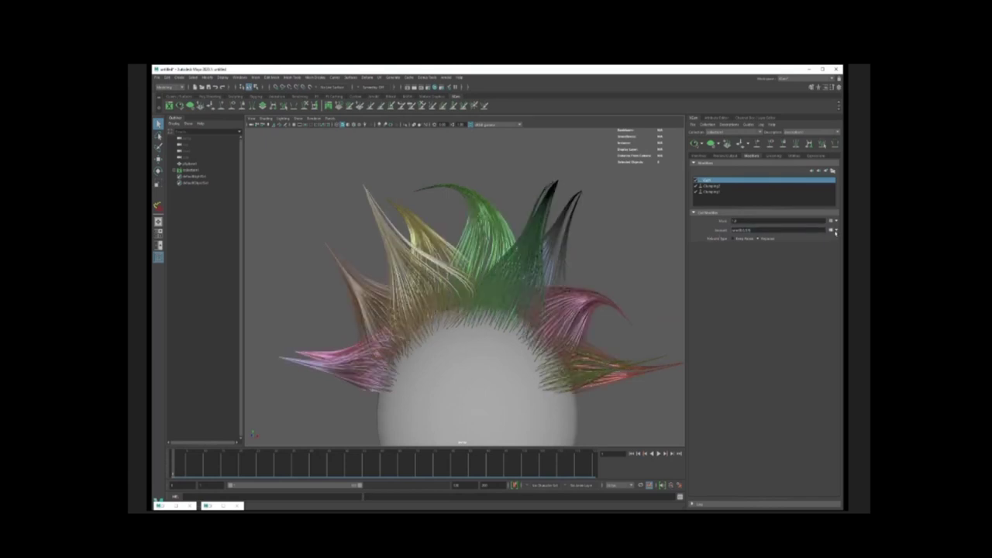
# Switch the Cut modifier's amount to a preset random expression with editable parameters and lower its first parameter.
pyautogui.click(835, 233)
pyautogui.click(839, 252)
pyautogui.keyDown('alt'); pyautogui.moveTo(678, 261); pyautogui.dragTo(663, 247, button='middle'); pyautogui.keyUp('alt')
pyautogui.scroll(-1, 662, 247)
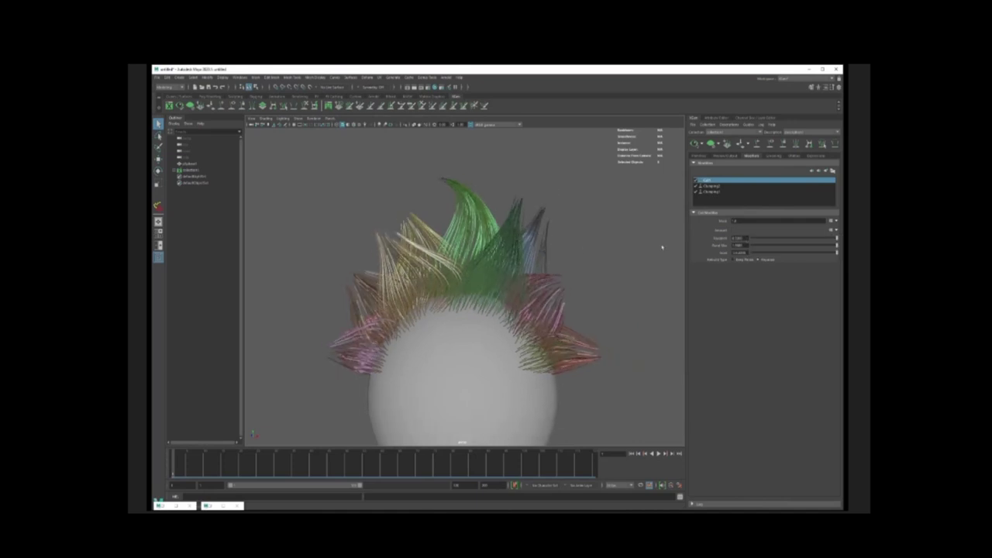
pyautogui.press('Return')
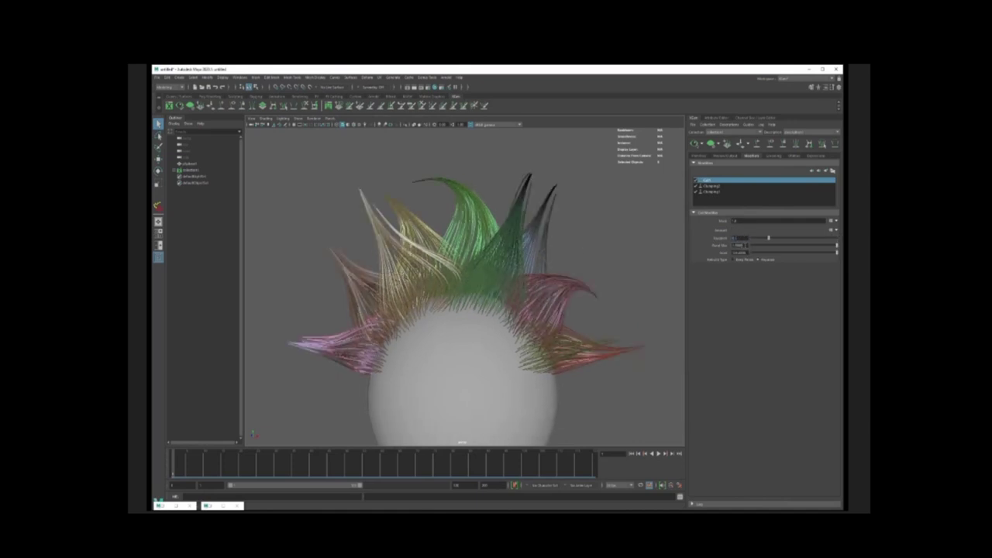
# Add a Noise modifier above the Cut and Clumping modifiers.
pyautogui.click(810, 171)
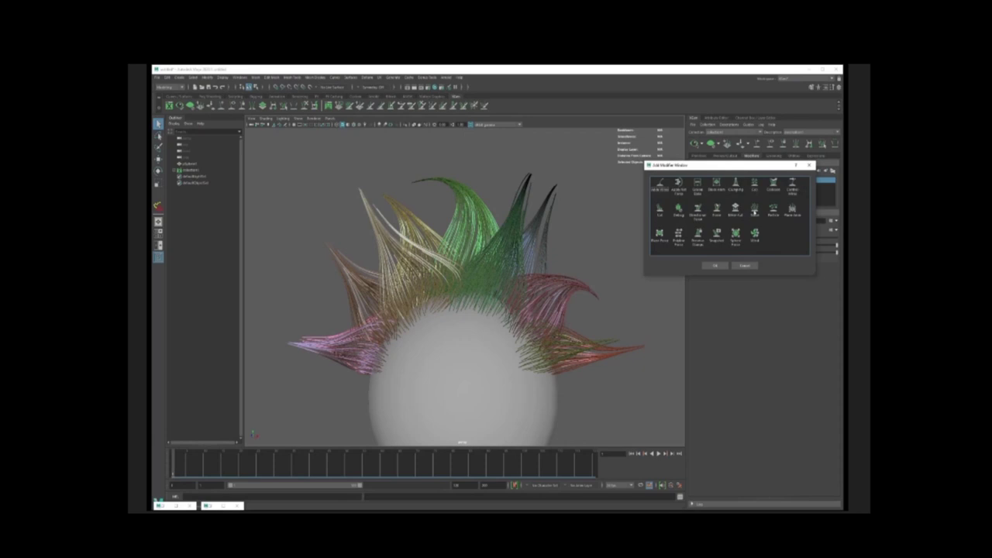
pyautogui.click(755, 212)
pyautogui.click(714, 266)
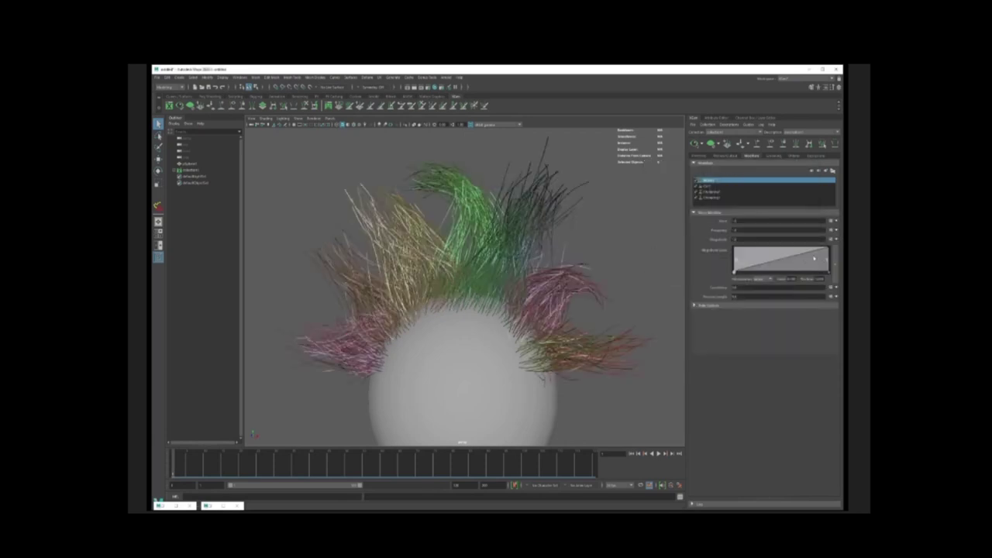
# Try different heights for the root and tip points of the Noise modifier's magnitude scale ramp.
pyautogui.moveTo(829, 248); pyautogui.dragTo(829, 275)
pyautogui.moveTo(735, 270)
pyautogui.mouseDown()
pyautogui.moveTo(733, 249)
pyautogui.moveTo(731, 272)
pyautogui.mouseUp()
pyautogui.moveTo(829, 274); pyautogui.dragTo(832, 240)
pyautogui.moveTo(736, 249); pyautogui.dragTo(735, 272)
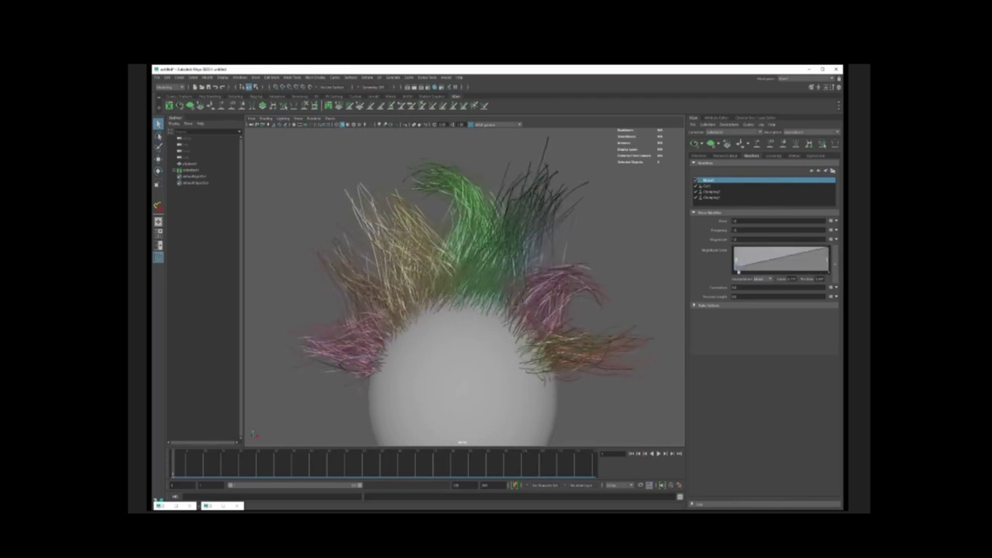
# Adjust the Noise modifier's frequency and magnitude to get a subtle waviness along the clumped hair.
pyautogui.moveTo(741, 230); pyautogui.dragTo(733, 230)
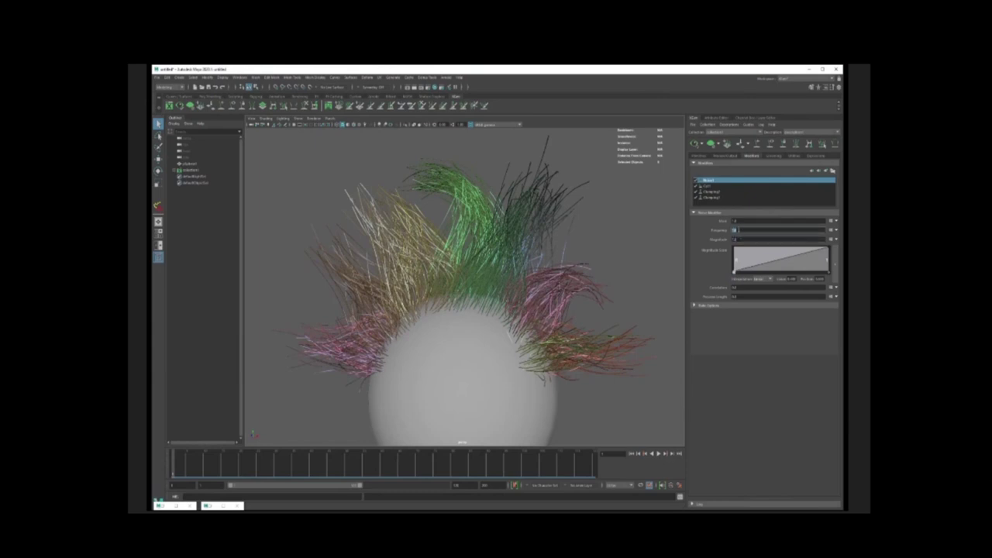
pyautogui.press('Return')
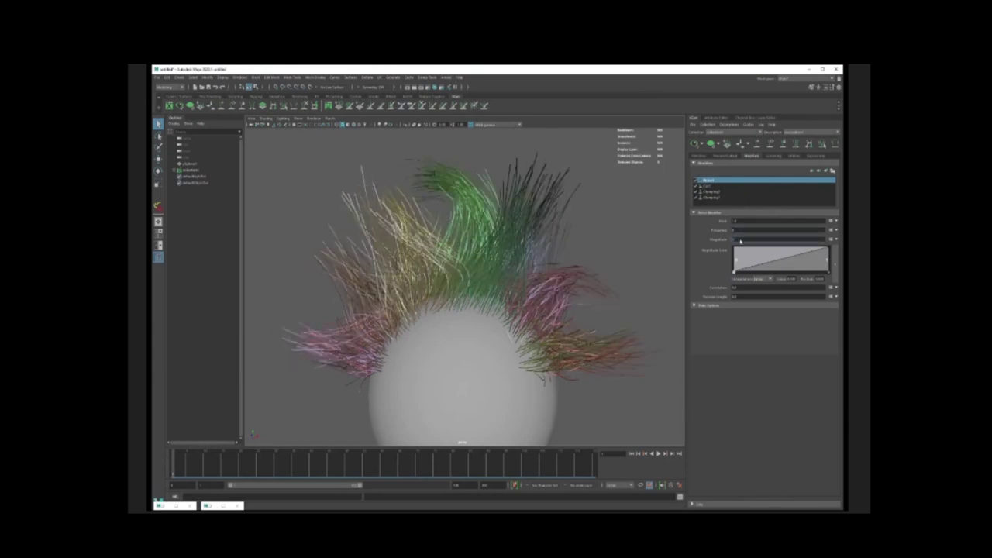
pyautogui.press('Return')
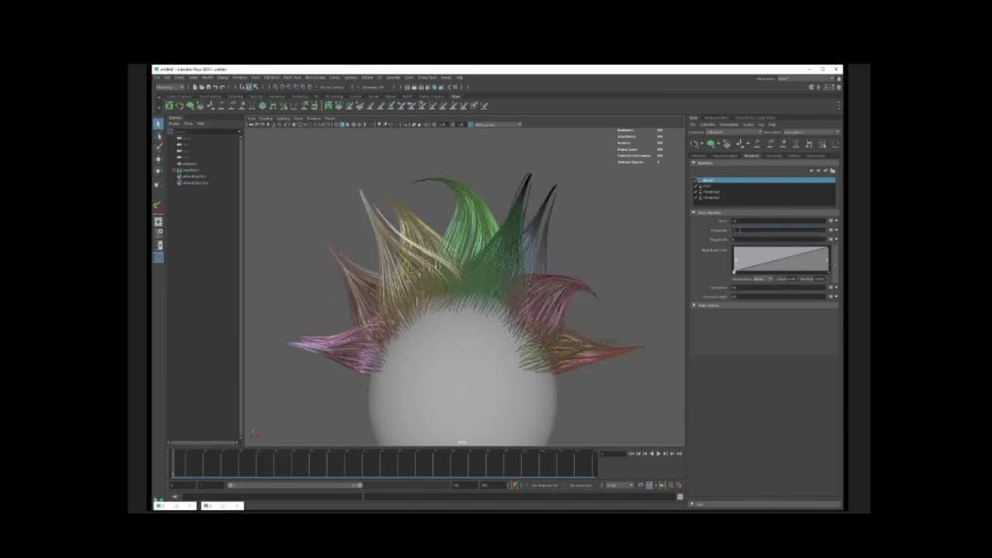
pyautogui.press('Return')
pyautogui.press('Return')
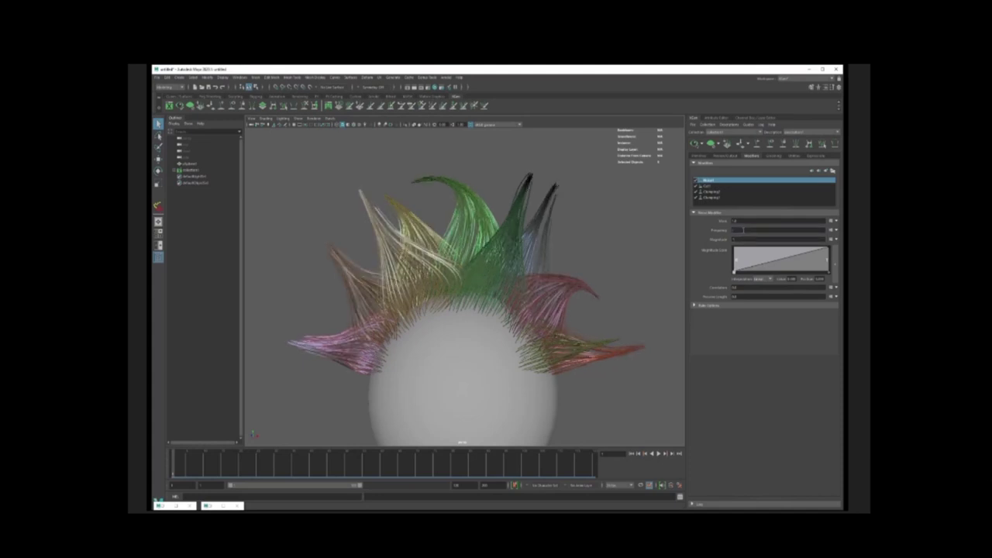
pyautogui.press('Return')
pyautogui.doubleClick(737, 230)
pyautogui.press('Return')
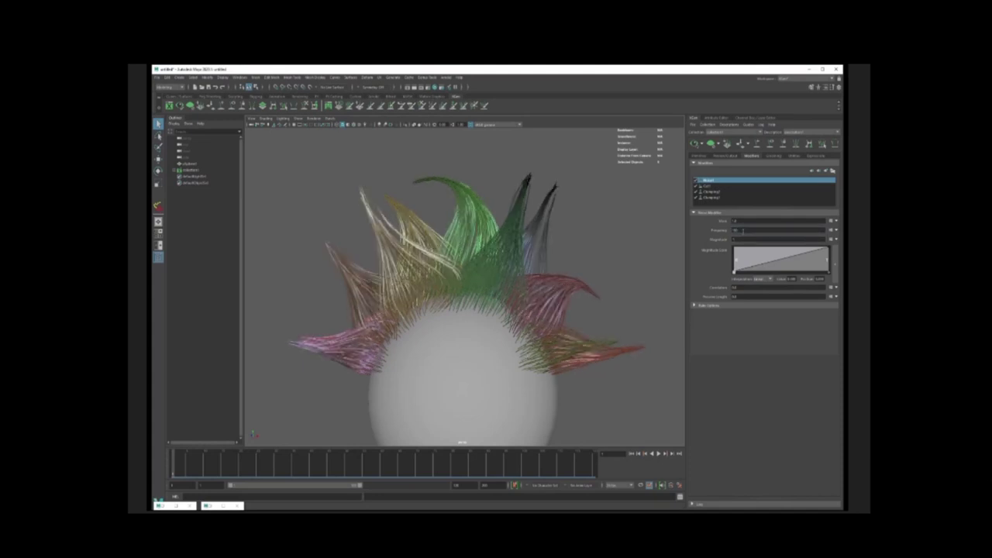
pyautogui.moveTo(739, 239); pyautogui.dragTo(734, 239)
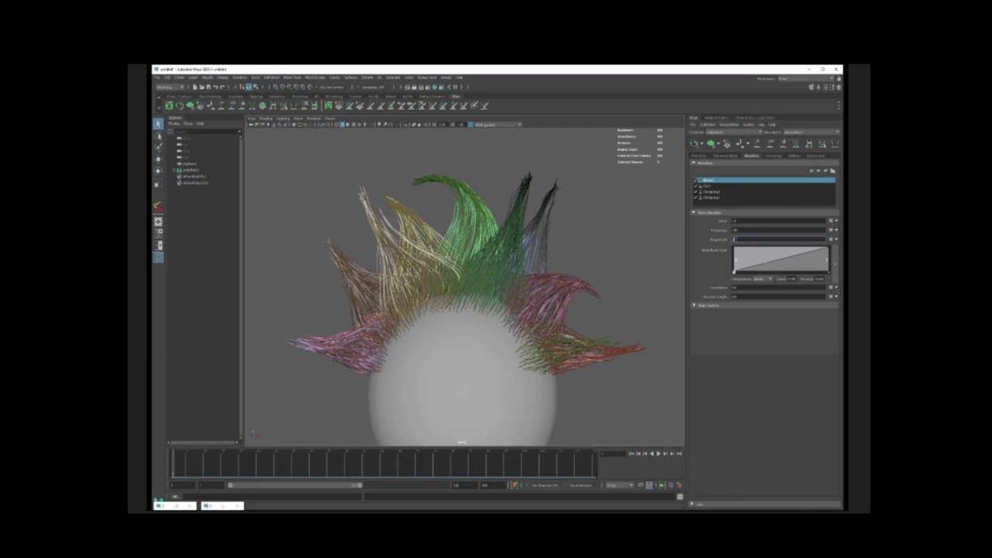
pyautogui.press('Return')
# Insert extra points in the Noise modifier's magnitude scale ramp to vary the noise strength along each hair.
pyautogui.click(747, 252)
pyautogui.click(767, 265)
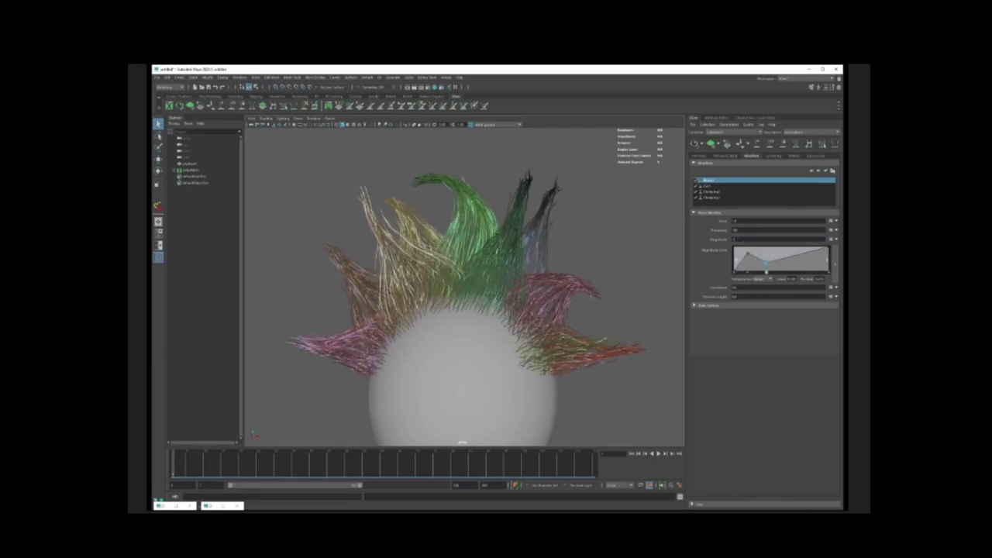
pyautogui.click(800, 265)
pyautogui.moveTo(800, 265); pyautogui.dragTo(798, 251)
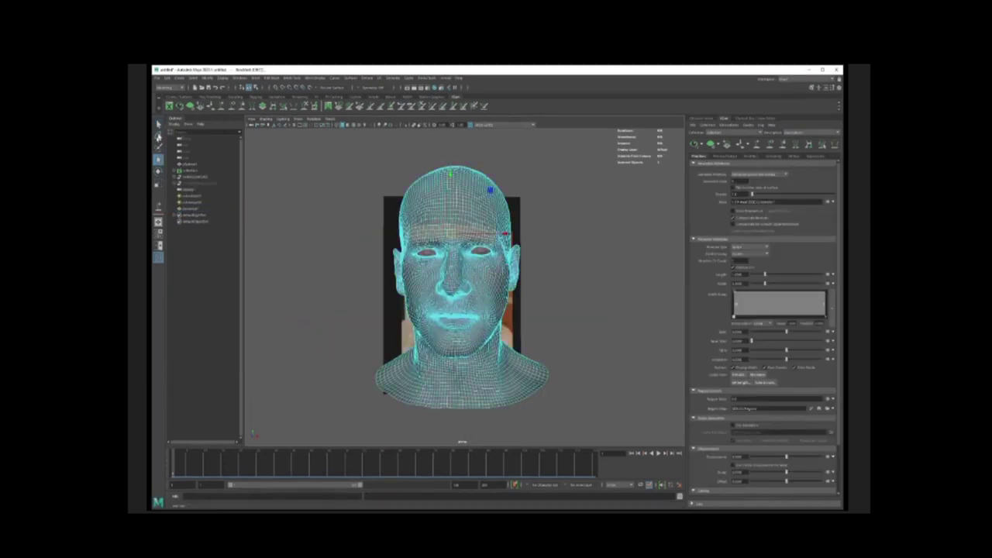
# Create a new XGen spline description for the eyebrow on the selected head mesh, controlled by placed and shaped guides.
pyautogui.click(729, 125)
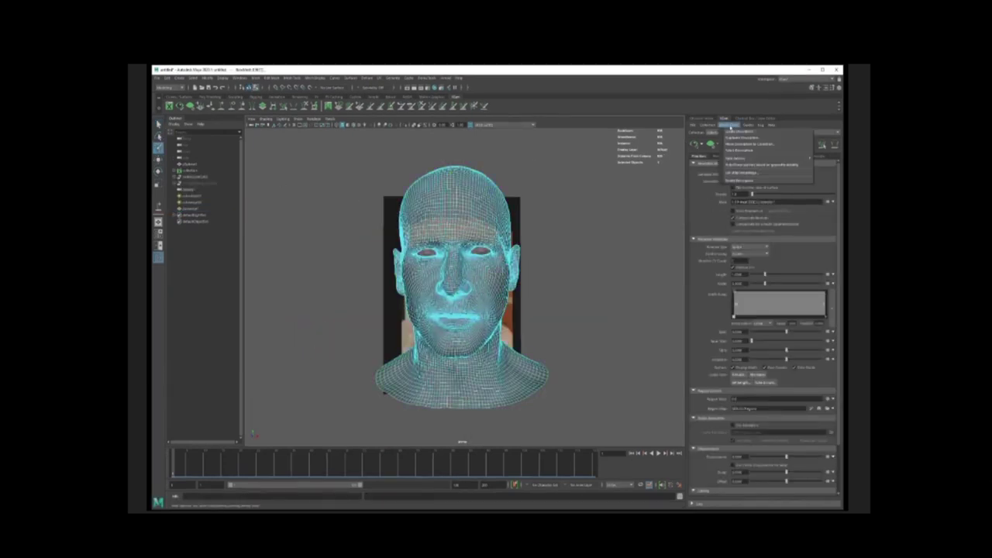
pyautogui.click(741, 131)
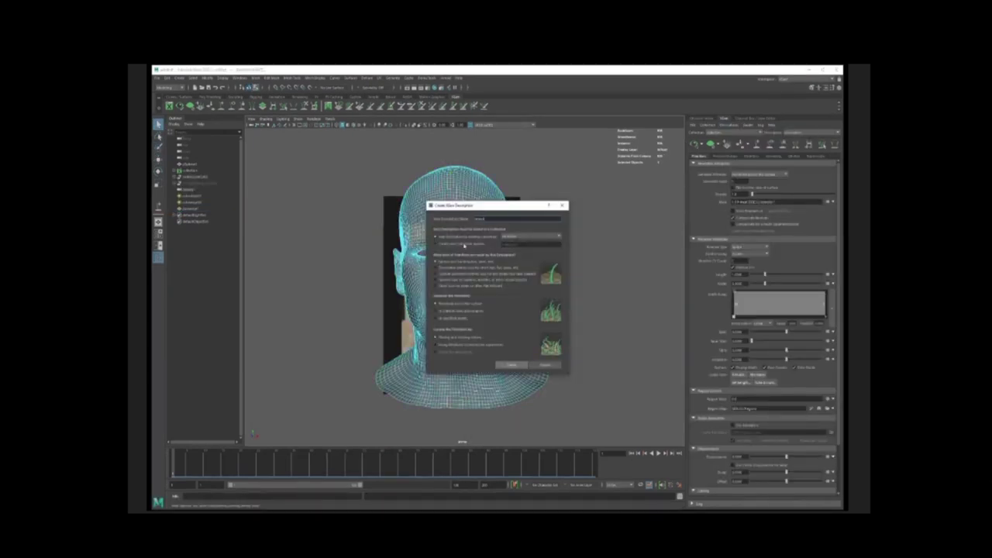
pyautogui.click(511, 364)
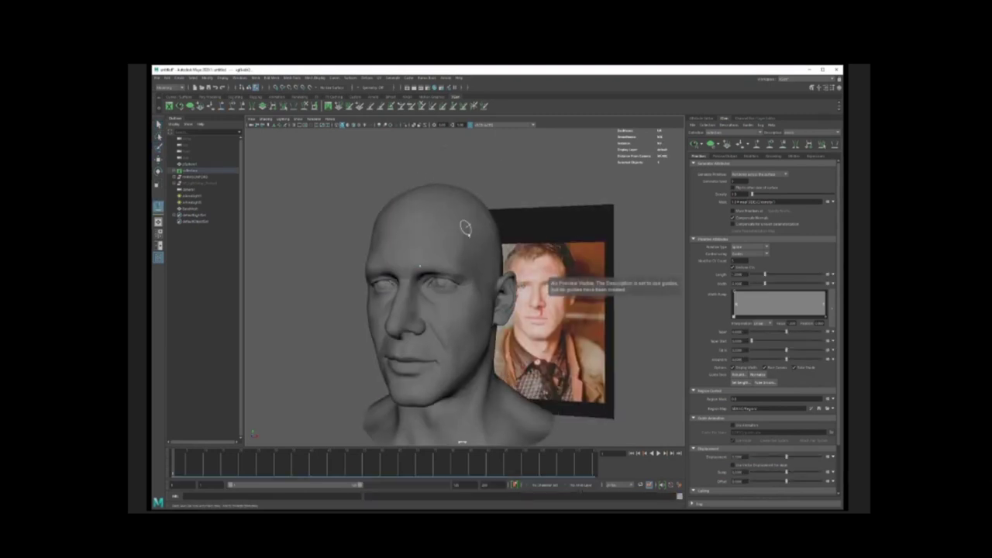
# Place short guides in a row along the brow above the eye.
pyautogui.moveTo(464, 222)
pyautogui.keyDown('alt'); pyautogui.mouseDown()
pyautogui.moveTo(431, 239)
pyautogui.moveTo(469, 251)
pyautogui.mouseUp(); pyautogui.keyUp('alt')
pyautogui.press('w')
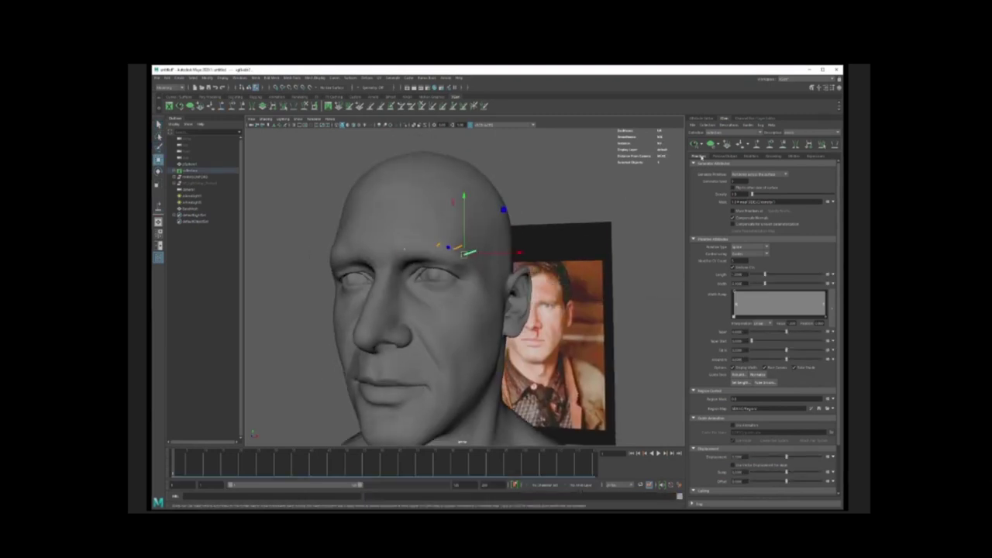
pyautogui.click(694, 145)
pyautogui.keyDown('alt'); pyautogui.moveTo(559, 247); pyautogui.dragTo(548, 204); pyautogui.keyUp('alt')
pyautogui.keyDown('alt'); pyautogui.moveTo(393, 210); pyautogui.dragTo(374, 210); pyautogui.keyUp('alt')
# Select the brow guides and rotate them to follow the brow line.
pyautogui.moveTo(409, 197)
pyautogui.mouseDown()
pyautogui.moveTo(504, 237)
pyautogui.moveTo(482, 187)
pyautogui.moveTo(463, 220)
pyautogui.moveTo(496, 235)
pyautogui.mouseUp()
pyautogui.press('F8')
pyautogui.press('F8')
pyautogui.keyDown('shift'); pyautogui.click(498, 223); pyautogui.keyUp('shift')
pyautogui.press('e')
pyautogui.moveTo(533, 211); pyautogui.dragTo(533, 231)
# Sculpt the row of brow guides so they lie close along the skin.
pyautogui.click(158, 206)
pyautogui.moveTo(434, 254)
pyautogui.keyDown('alt'); pyautogui.mouseDown()
pyautogui.moveTo(457, 161)
pyautogui.moveTo(491, 250)
pyautogui.moveTo(488, 271)
pyautogui.mouseUp(); pyautogui.keyUp('alt')
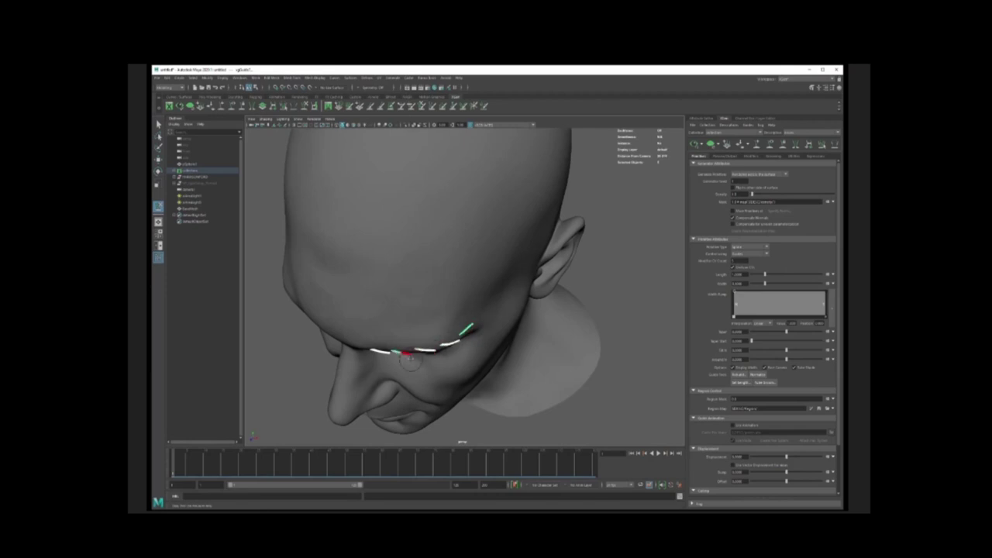
pyautogui.press('r')
pyautogui.keyDown('shift'); pyautogui.click(467, 329); pyautogui.keyUp('shift')
pyautogui.moveTo(430, 342)
pyautogui.keyDown('alt'); pyautogui.mouseDown()
pyautogui.moveTo(451, 267)
pyautogui.moveTo(429, 268)
pyautogui.mouseUp(); pyautogui.keyUp('alt')
pyautogui.click(429, 310)
# Add further guides above the outer part of the existing brow row.
pyautogui.click(221, 107)
pyautogui.scroll(2, 447, 244)
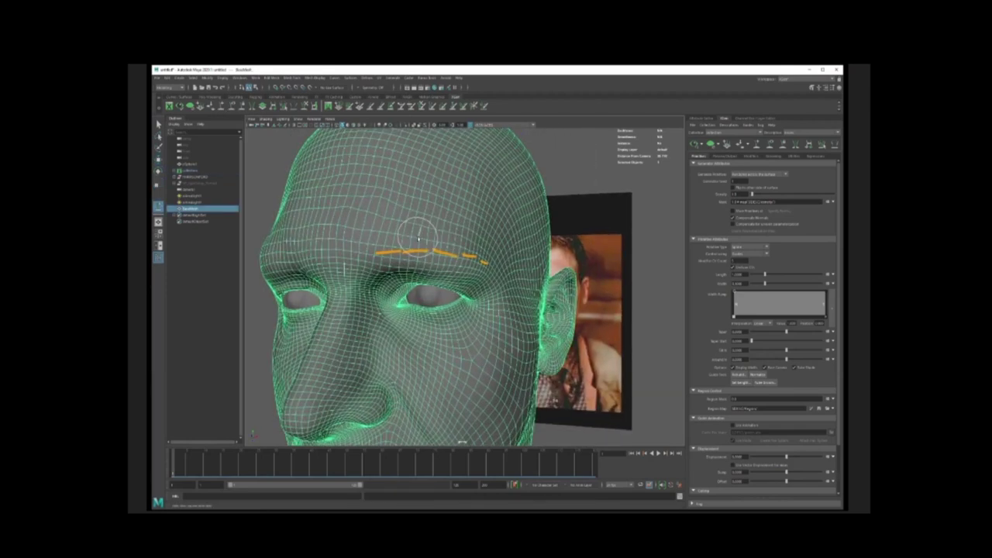
pyautogui.click(423, 237)
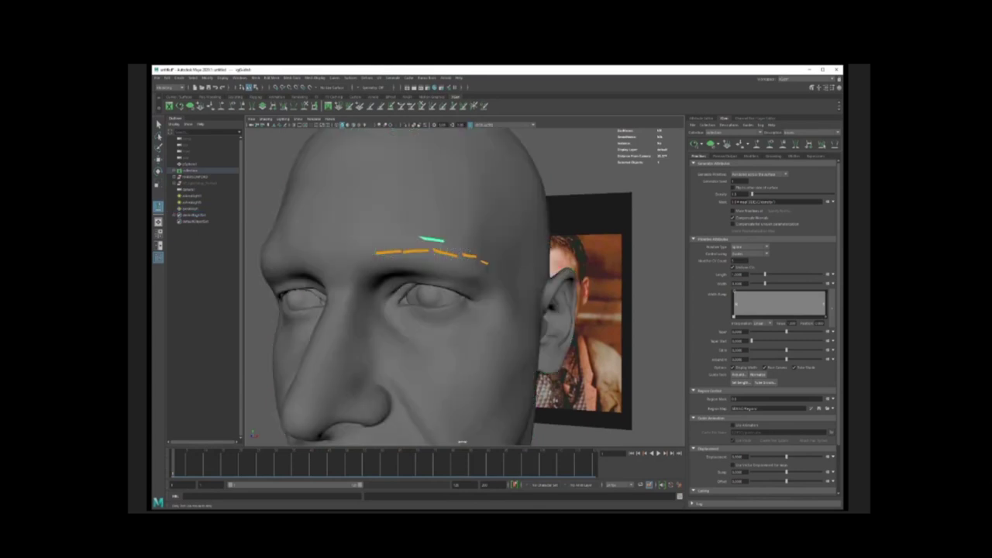
pyautogui.click(451, 237)
pyautogui.keyDown('alt'); pyautogui.moveTo(451, 237); pyautogui.dragTo(420, 261); pyautogui.keyUp('alt')
pyautogui.click(465, 251)
# Reshape the upper brow guides so they curve down and outward toward the main row.
pyautogui.press('w')
pyautogui.click(222, 107)
pyautogui.scroll(2, 426, 237)
pyautogui.press('w')
pyautogui.click(392, 271)
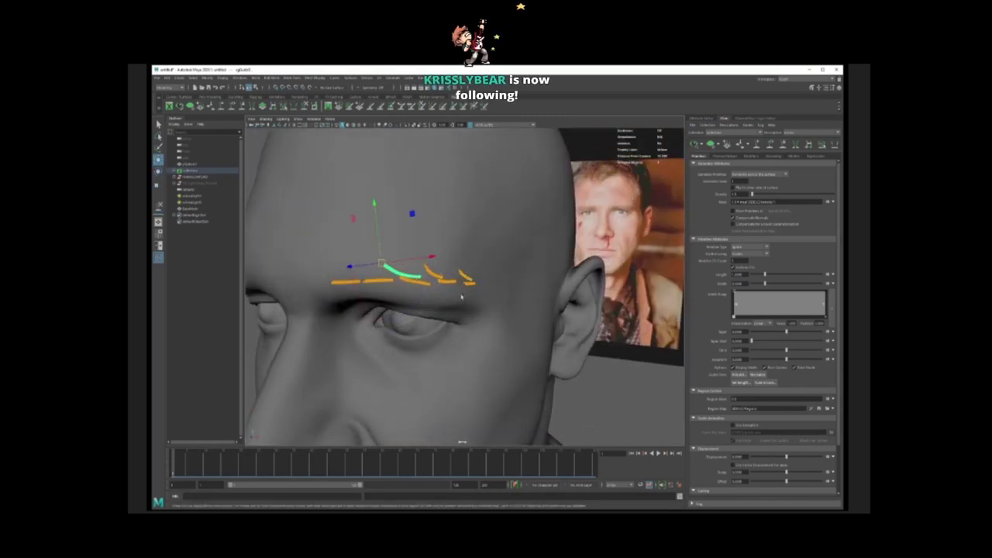
pyautogui.click(461, 295)
# Add guides below the main brow row, at the outer tail and at the inner end near the nose.
pyautogui.click(222, 108)
pyautogui.keyDown('alt'); pyautogui.moveTo(443, 298); pyautogui.dragTo(482, 268); pyautogui.keyUp('alt')
pyautogui.click(449, 256)
pyautogui.click(459, 254)
pyautogui.click(487, 261)
pyautogui.click(341, 255)
pyautogui.click(342, 236)
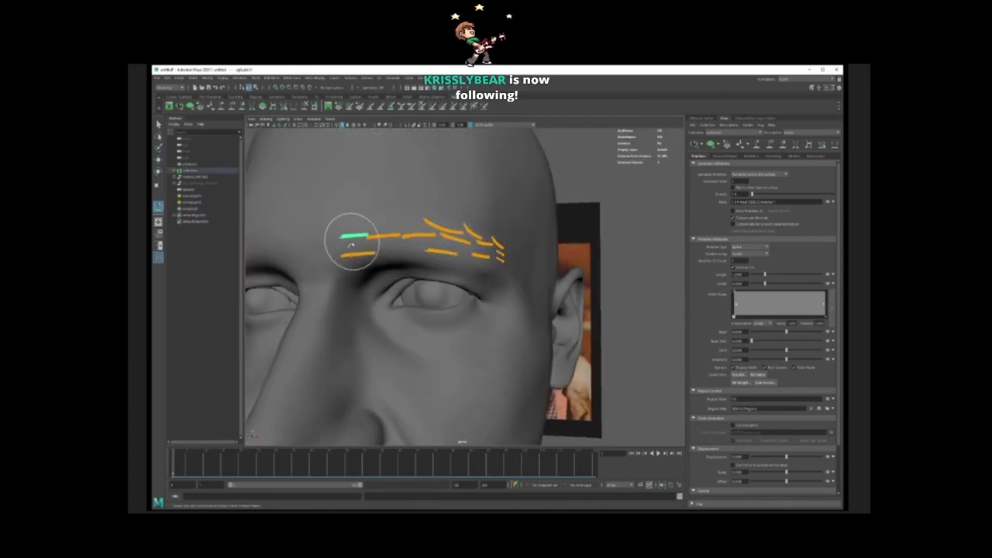
# Move and rotate the guides at the inner end of the brow so they point upward and outward.
pyautogui.click(352, 243)
pyautogui.press('w')
pyautogui.moveTo(348, 219); pyautogui.dragTo(342, 265)
pyautogui.press('e')
pyautogui.moveTo(398, 231); pyautogui.dragTo(382, 204)
pyautogui.click(231, 106)
# Select the lower brow guides and sculpt them to follow the underside of the brow.
pyautogui.moveTo(379, 250)
pyautogui.keyDown('alt'); pyautogui.mouseDown()
pyautogui.moveTo(317, 243)
pyautogui.moveTo(366, 180)
pyautogui.moveTo(575, 255)
pyautogui.mouseUp(); pyautogui.keyUp('alt')
pyautogui.moveTo(575, 268)
pyautogui.mouseDown()
pyautogui.moveTo(581, 300)
pyautogui.moveTo(450, 205)
pyautogui.moveTo(361, 267)
pyautogui.moveTo(416, 252)
pyautogui.moveTo(372, 256)
pyautogui.moveTo(378, 166)
pyautogui.moveTo(418, 225)
pyautogui.mouseUp()
pyautogui.press('r')
pyautogui.click(389, 231)
pyautogui.press('w')
pyautogui.click(433, 267)
pyautogui.keyDown('shift'); pyautogui.click(461, 282); pyautogui.keyUp('shift')
pyautogui.press('y')
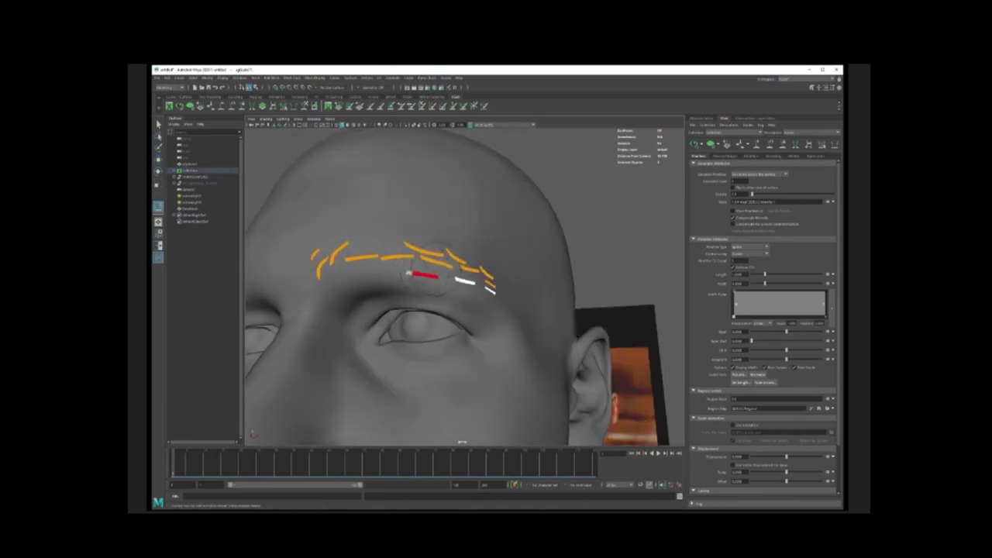
pyautogui.moveTo(423, 284); pyautogui.dragTo(423, 273)
pyautogui.moveTo(423, 273)
pyautogui.keyDown('alt'); pyautogui.mouseDown()
pyautogui.moveTo(454, 291)
pyautogui.moveTo(485, 293)
pyautogui.mouseUp(); pyautogui.keyUp('alt')
# Sculpt the individual upper and inner brow guides so they sweep toward the tail of the brow.
pyautogui.press('w')
pyautogui.moveTo(485, 293)
pyautogui.keyDown('alt'); pyautogui.mouseDown()
pyautogui.moveTo(446, 236)
pyautogui.moveTo(388, 275)
pyautogui.moveTo(431, 226)
pyautogui.moveTo(422, 255)
pyautogui.mouseUp(); pyautogui.keyUp('alt')
pyautogui.click(443, 235)
pyautogui.press('y')
pyautogui.click(360, 271)
pyautogui.press('w')
pyautogui.press('y')
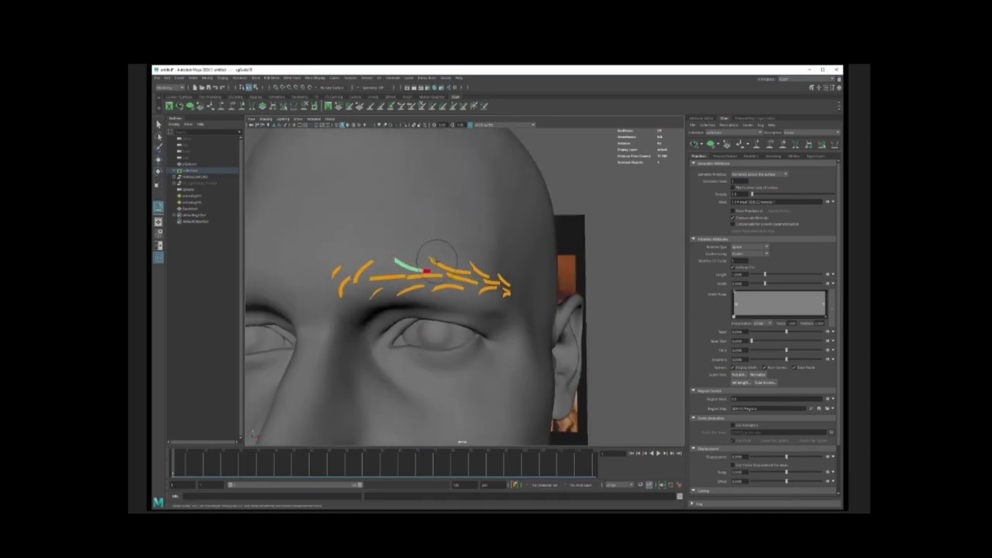
pyautogui.press('w')
pyautogui.click(375, 292)
pyautogui.moveTo(380, 298)
pyautogui.keyDown('alt'); pyautogui.mouseDown()
pyautogui.moveTo(449, 328)
pyautogui.moveTo(383, 290)
pyautogui.moveTo(310, 267)
pyautogui.mouseUp(); pyautogui.keyUp('alt')
pyautogui.press('y')
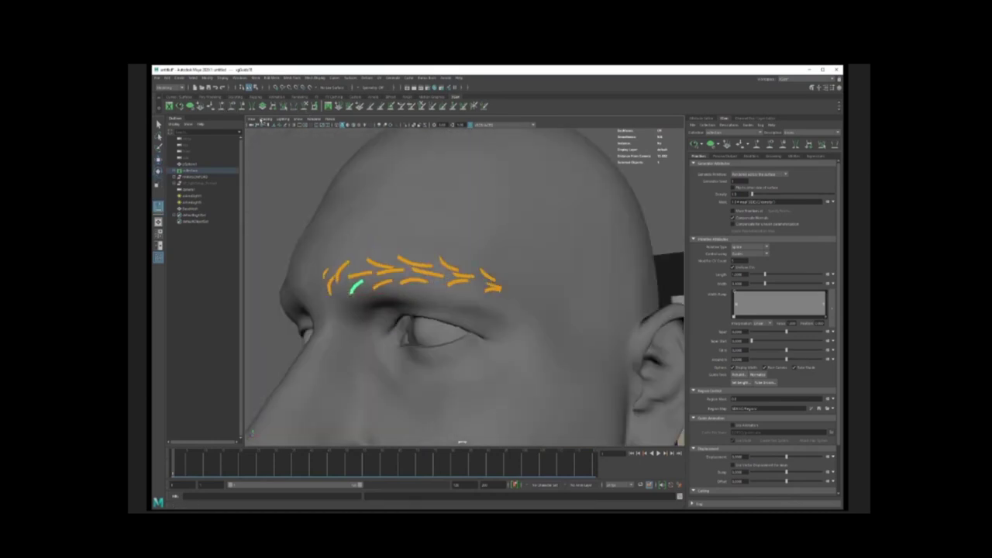
# Set the eyebrow description's density to 5 and its hair width to 0.1.
pyautogui.moveTo(554, 290)
pyautogui.keyDown('alt'); pyautogui.mouseDown()
pyautogui.moveTo(495, 293)
pyautogui.moveTo(518, 237)
pyautogui.moveTo(474, 241)
pyautogui.mouseUp(); pyautogui.keyUp('alt')
pyautogui.press('w')
pyautogui.click(496, 237)
pyautogui.doubleClick(736, 194)
pyautogui.write('5')
pyautogui.press('Return')
pyautogui.doubleClick(738, 274)
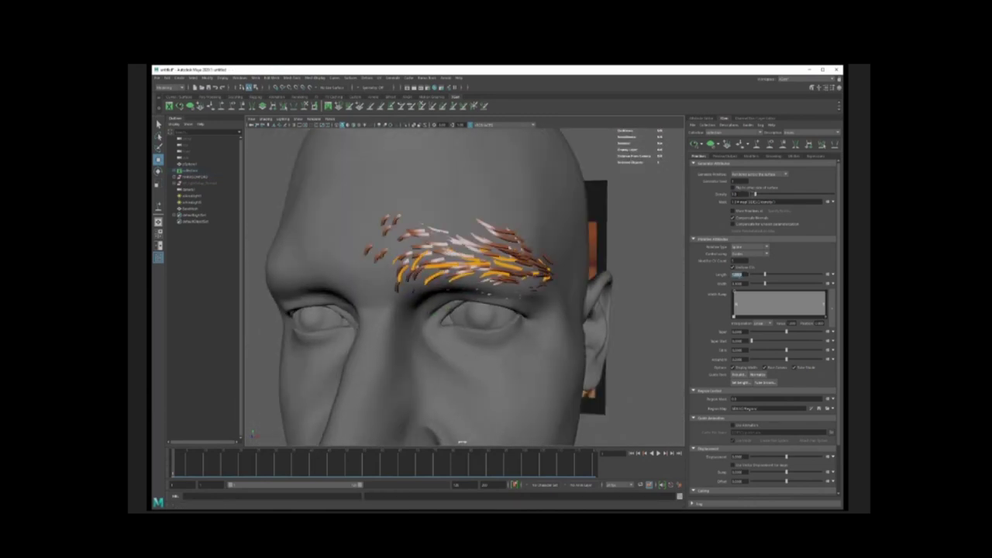
pyautogui.write('.1')
pyautogui.press('Return')
# Select the head mesh and create a paintable map for the eyebrow description's density mask.
pyautogui.click(520, 194)
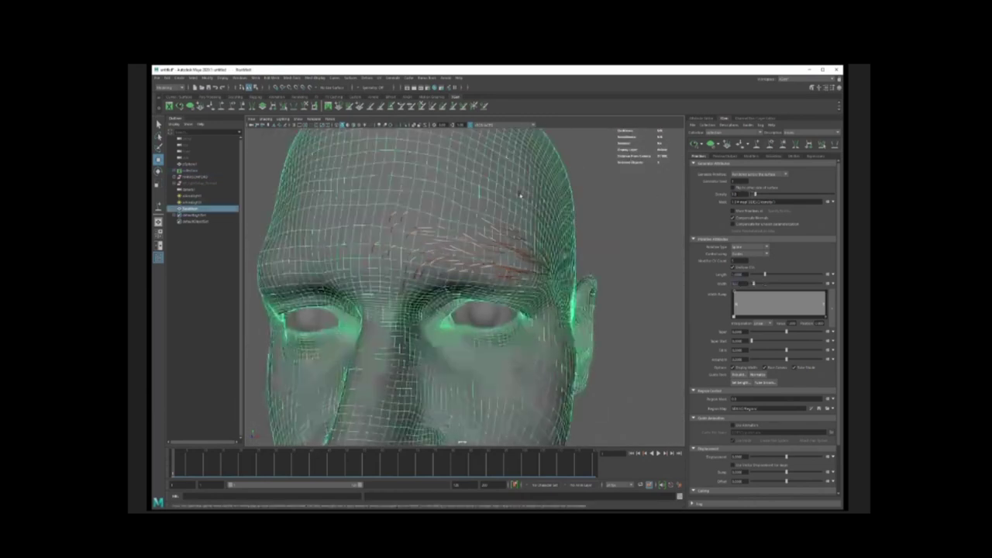
pyautogui.keyDown('alt'); pyautogui.moveTo(520, 194); pyautogui.dragTo(540, 195); pyautogui.keyUp('alt')
pyautogui.click(826, 202)
pyautogui.click(591, 175)
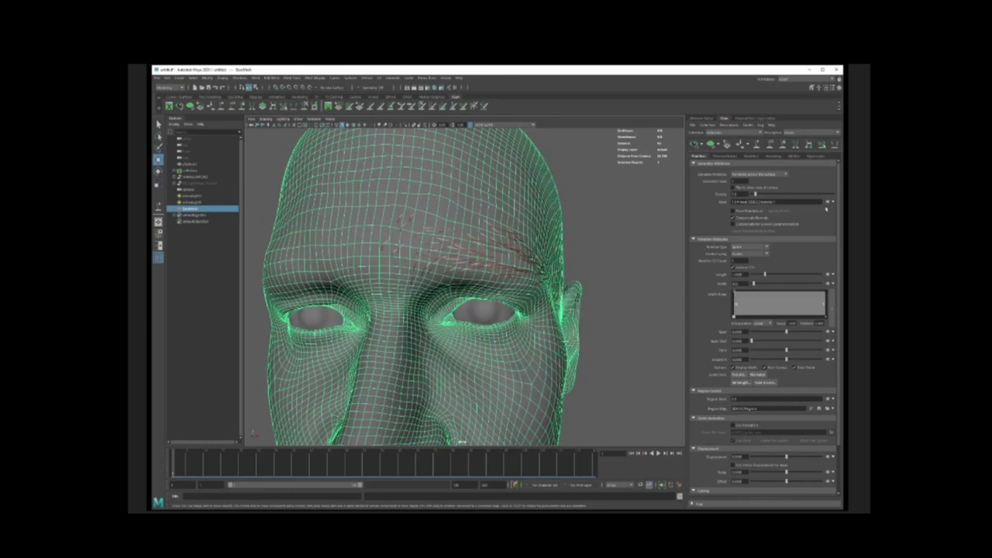
pyautogui.click(828, 202)
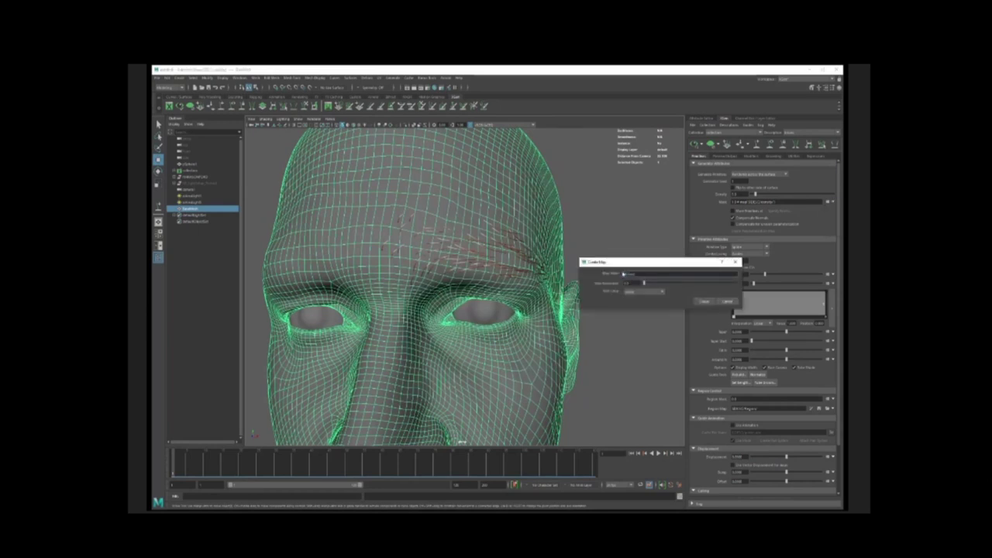
pyautogui.click(633, 307)
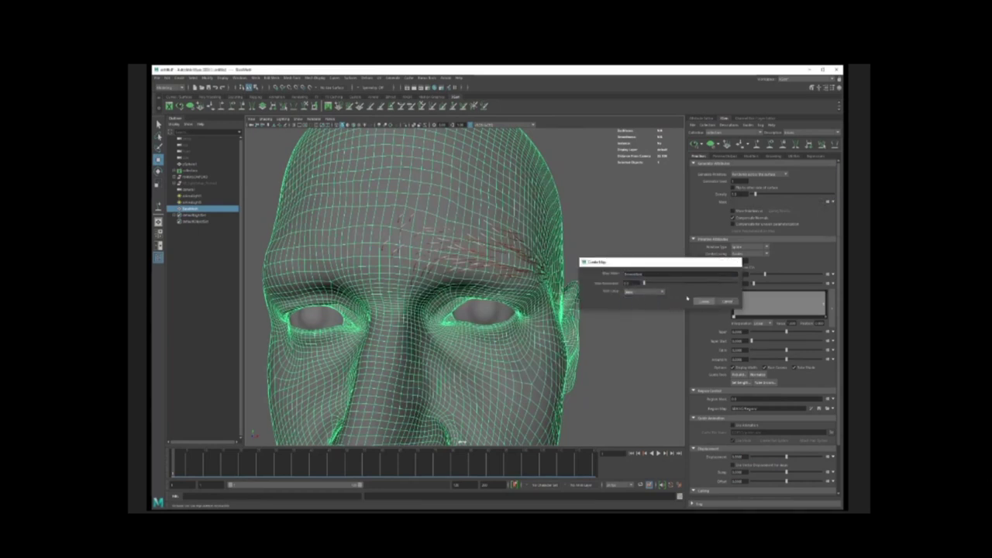
pyautogui.click(702, 302)
# Hide the reference image planes in the viewport.
pyautogui.press('w')
pyautogui.keyDown('alt'); pyautogui.moveTo(466, 209); pyautogui.dragTo(485, 211); pyautogui.keyUp('alt')
pyautogui.click(298, 119)
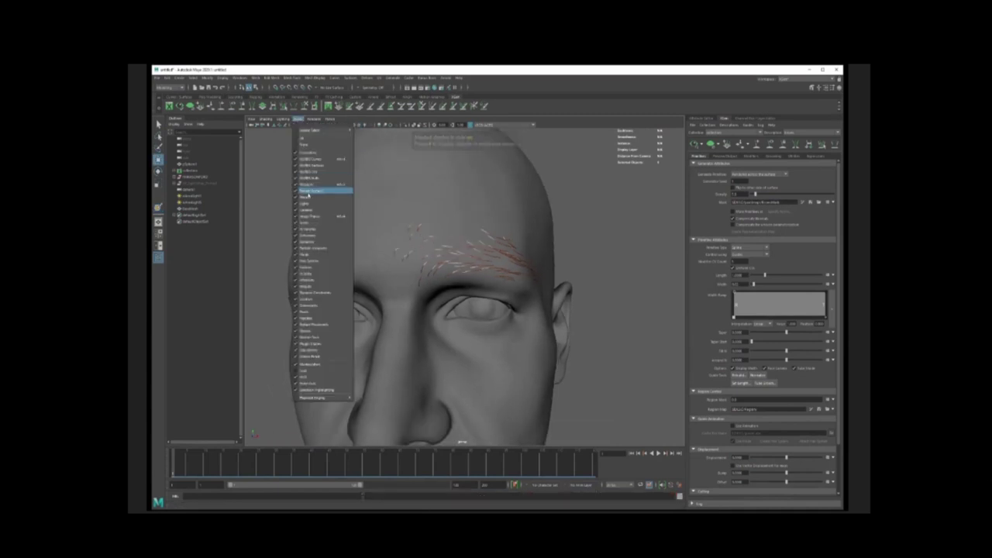
pyautogui.click(308, 217)
# Select the head mesh, assign it a different material and refresh the hair preview.
pyautogui.click(502, 195)
pyautogui.click(803, 203)
pyautogui.click(512, 205)
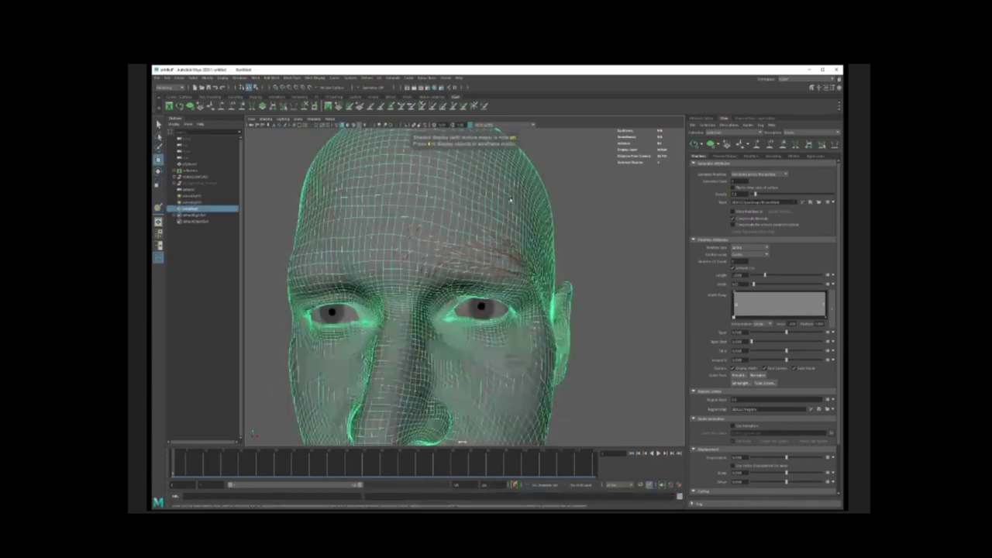
pyautogui.moveTo(512, 201)
pyautogui.mouseDown(button='right')
pyautogui.moveTo(536, 365)
pyautogui.moveTo(570, 437)
pyautogui.mouseUp(button='right')
pyautogui.click(694, 145)
pyautogui.scroll(-4, 434, 250)
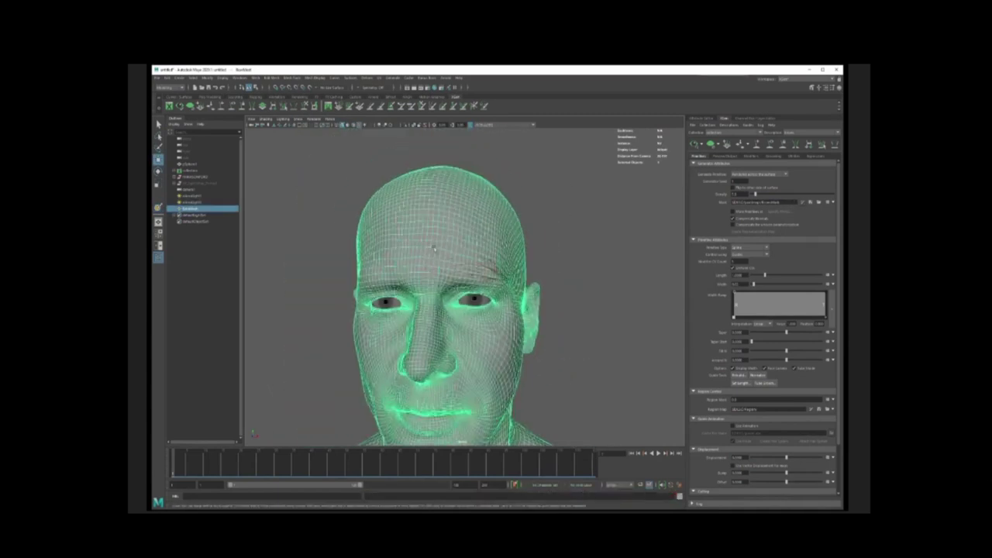
# Select the head mesh and open the paint tool for the eyebrow density mask.
pyautogui.keyDown('alt'); pyautogui.moveTo(433, 250); pyautogui.dragTo(465, 249); pyautogui.keyUp('alt')
pyautogui.click(619, 211)
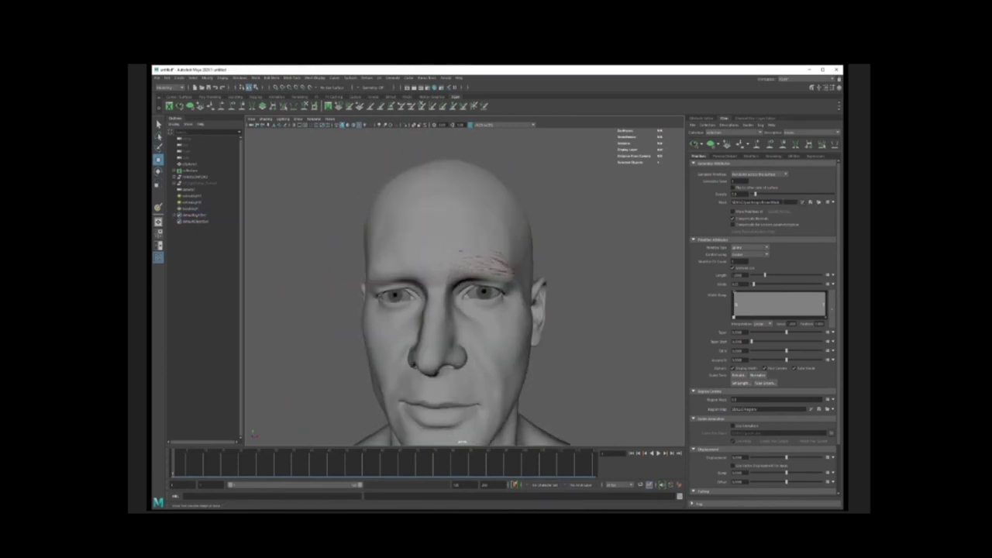
pyautogui.click(803, 203)
pyautogui.click(496, 224)
pyautogui.click(802, 203)
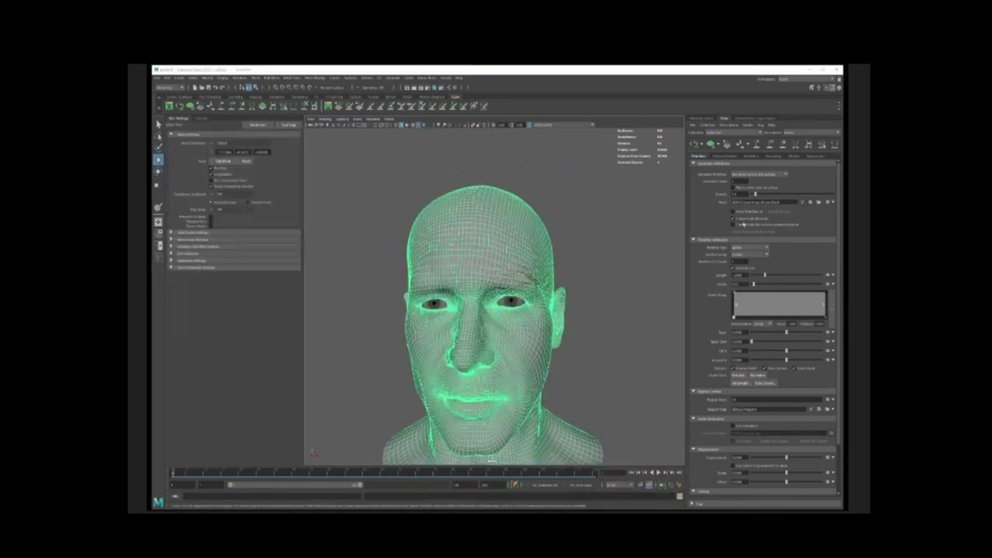
# Show the head with its textures in the viewport and frame the eyebrow for mask painting.
pyautogui.press('6')
pyautogui.click(224, 175)
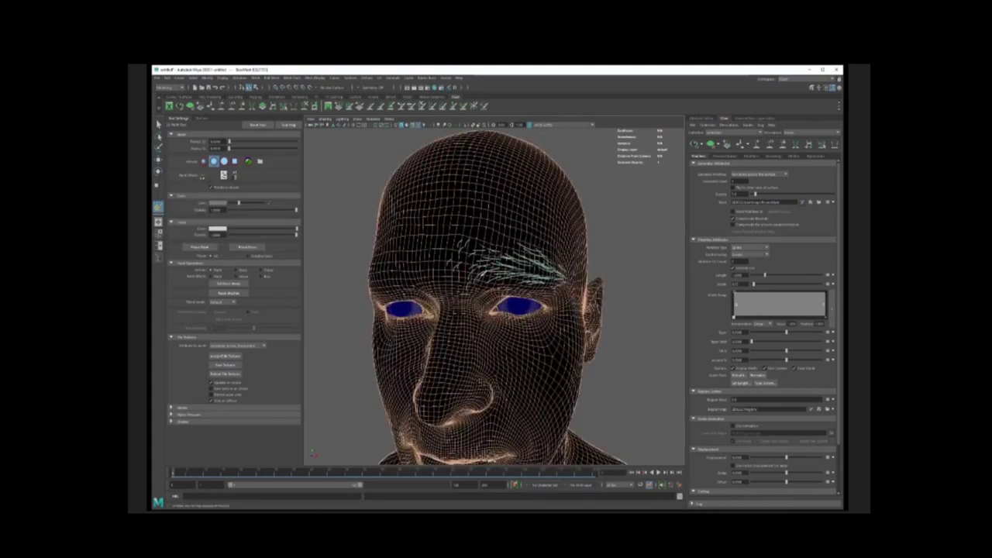
pyautogui.keyDown('alt'); pyautogui.moveTo(549, 275); pyautogui.dragTo(485, 218); pyautogui.keyUp('alt')
pyautogui.keyDown('alt'); pyautogui.moveTo(485, 219); pyautogui.dragTo(529, 254, button='right'); pyautogui.keyUp('alt')
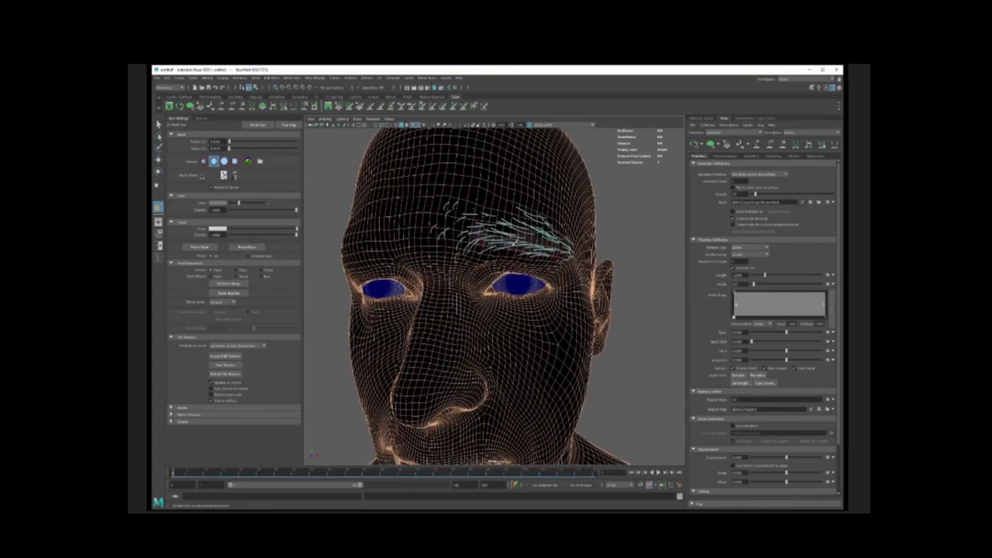
pyautogui.keyDown('alt'); pyautogui.moveTo(514, 242); pyautogui.dragTo(468, 239); pyautogui.keyUp('alt')
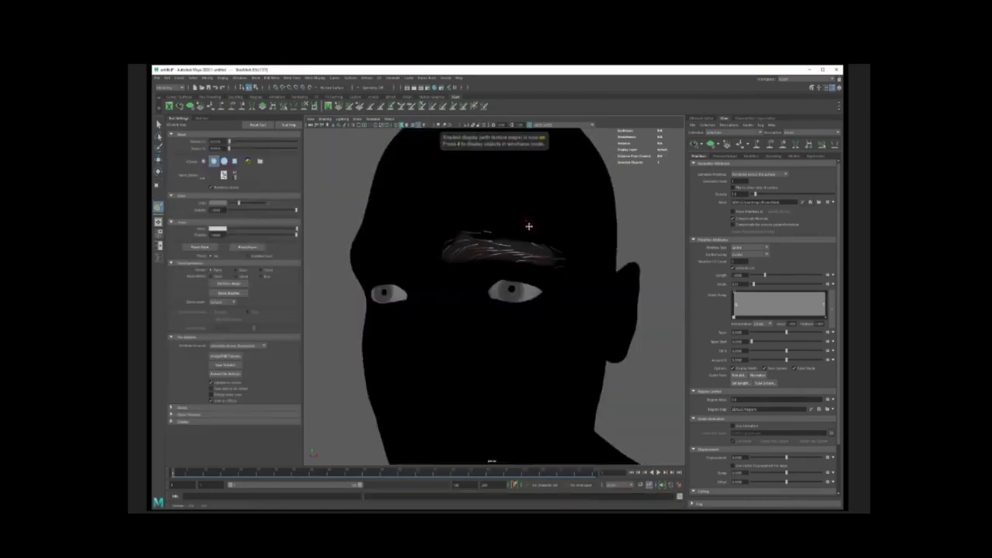
# Load another image as the paint tool's brush shape and display the head mesh with its painted mask.
pyautogui.click(260, 161)
pyautogui.click(398, 108)
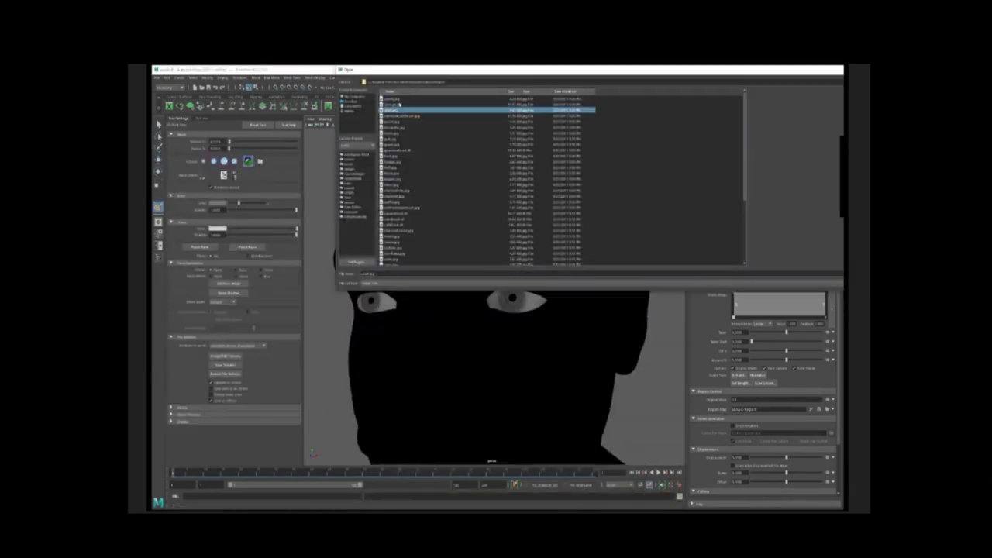
pyautogui.doubleClick(395, 99)
pyautogui.press('5')
pyautogui.press('6')
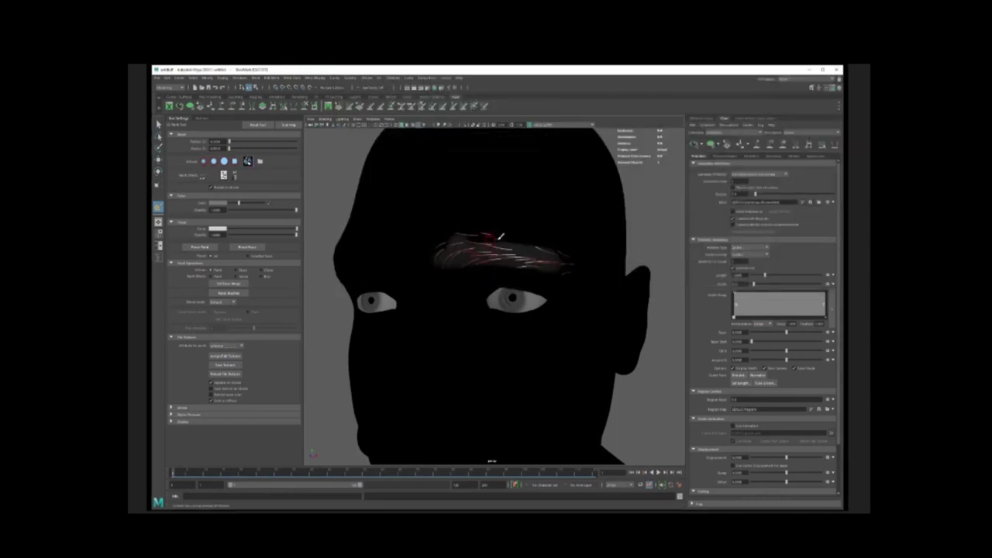
# Expose the stylus pressure settings, choose a lighter paint colour and paint over the eyebrow area of the density mask.
pyautogui.moveTo(555, 260)
pyautogui.keyDown('alt'); pyautogui.mouseDown()
pyautogui.moveTo(487, 249)
pyautogui.moveTo(465, 262)
pyautogui.moveTo(571, 266)
pyautogui.moveTo(509, 249)
pyautogui.moveTo(569, 224)
pyautogui.mouseUp(); pyautogui.keyUp('alt')
pyautogui.click(188, 414)
pyautogui.click(217, 203)
pyautogui.click(230, 191)
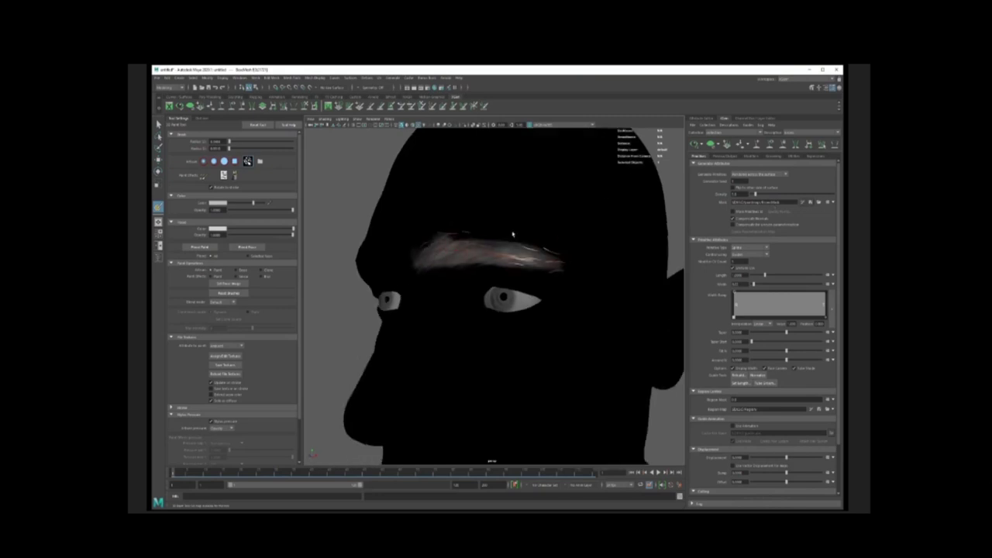
pyautogui.keyDown('alt'); pyautogui.moveTo(512, 234); pyautogui.dragTo(610, 183); pyautogui.keyUp('alt')
pyautogui.keyDown('alt'); pyautogui.moveTo(530, 235); pyautogui.dragTo(531, 225); pyautogui.keyUp('alt')
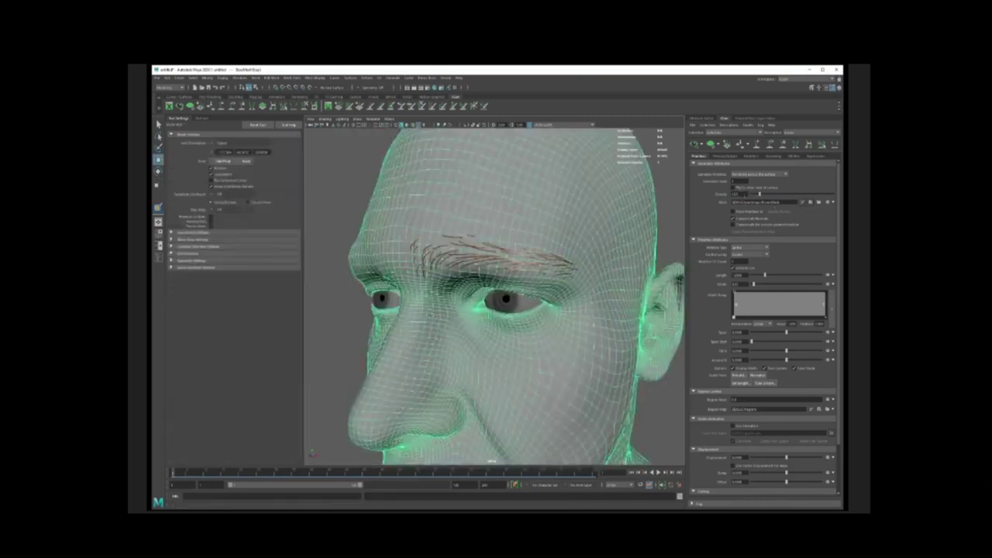
# Raise the eyebrow description's density slightly and deselect the head mesh.
pyautogui.keyDown('alt'); pyautogui.moveTo(589, 216); pyautogui.dragTo(559, 217); pyautogui.keyUp('alt')
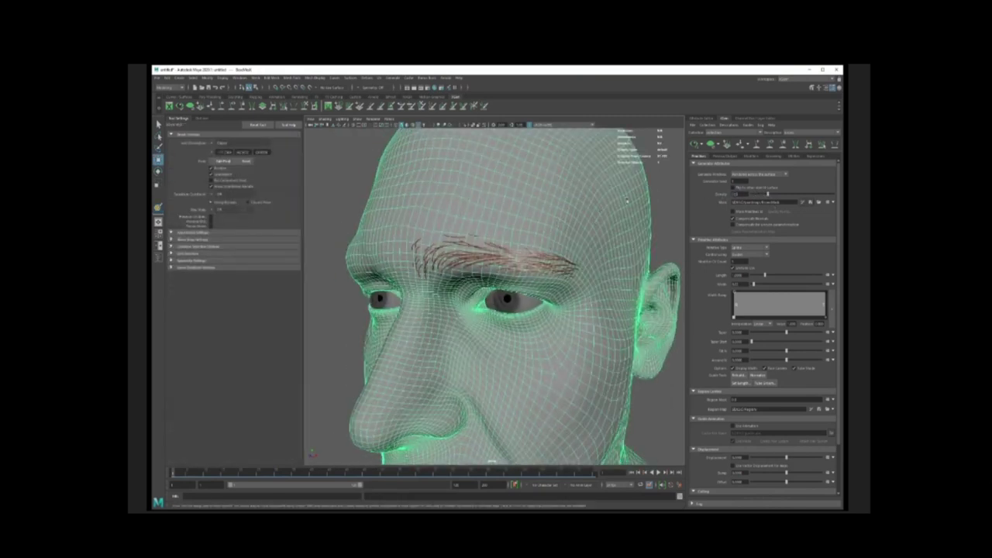
pyautogui.click(663, 197)
pyautogui.keyDown('alt'); pyautogui.moveTo(656, 200); pyautogui.dragTo(557, 234); pyautogui.keyUp('alt')
pyautogui.scroll(2, 499, 237)
# Select guides near the outer end of the eyebrow and reshape them with the guide sculpting tool.
pyautogui.click(529, 244)
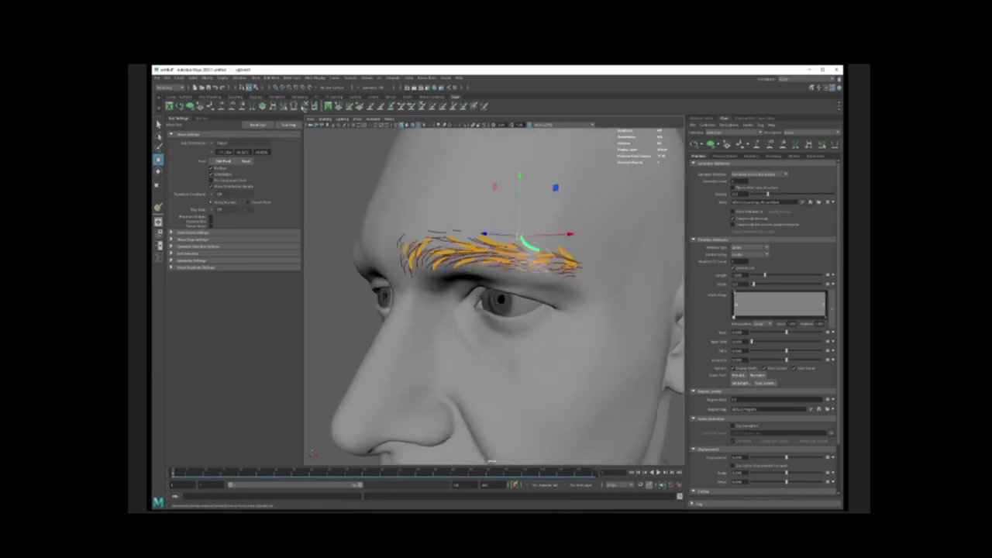
pyautogui.click(303, 107)
pyautogui.keyDown('alt'); pyautogui.moveTo(531, 245); pyautogui.dragTo(518, 246); pyautogui.keyUp('alt')
pyautogui.press('w')
pyautogui.click(542, 255)
pyautogui.press('y')
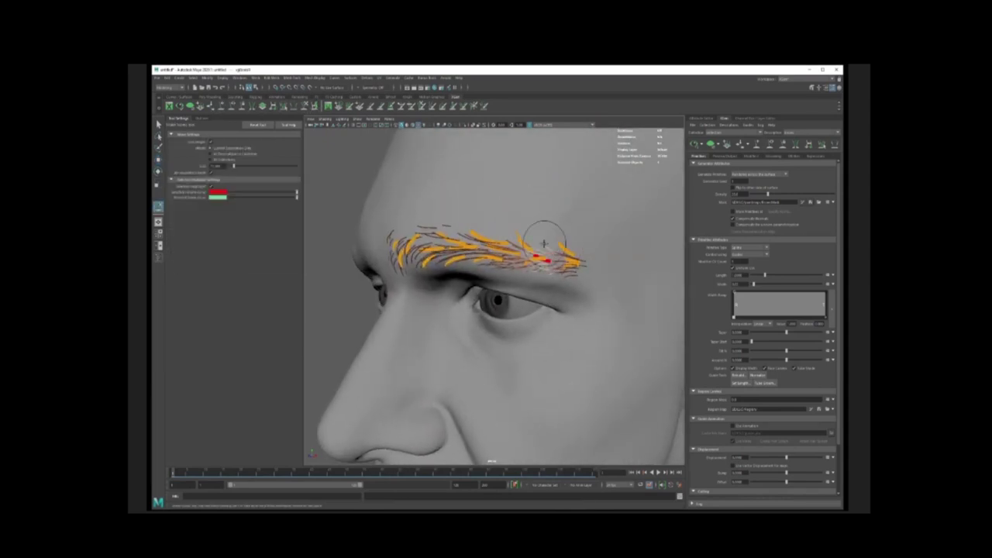
pyautogui.keyDown('alt'); pyautogui.moveTo(566, 225); pyautogui.dragTo(606, 227); pyautogui.keyUp('alt')
# Select the guide at the inner upper edge of the eyebrow and sculpt its shape.
pyautogui.press('w')
pyautogui.click(443, 232)
pyautogui.press('y')
pyautogui.moveTo(445, 217)
pyautogui.keyDown('alt'); pyautogui.mouseDown()
pyautogui.moveTo(418, 212)
pyautogui.moveTo(465, 209)
pyautogui.moveTo(448, 209)
pyautogui.mouseUp(); pyautogui.keyUp('alt')
pyautogui.moveTo(532, 201)
pyautogui.keyDown('alt'); pyautogui.mouseDown()
pyautogui.moveTo(476, 223)
pyautogui.moveTo(449, 221)
pyautogui.mouseUp(); pyautogui.keyUp('alt')
# Select the guide on the upper edge above the outer half of the eye and sculpt its direction.
pyautogui.press('w')
pyautogui.click(537, 231)
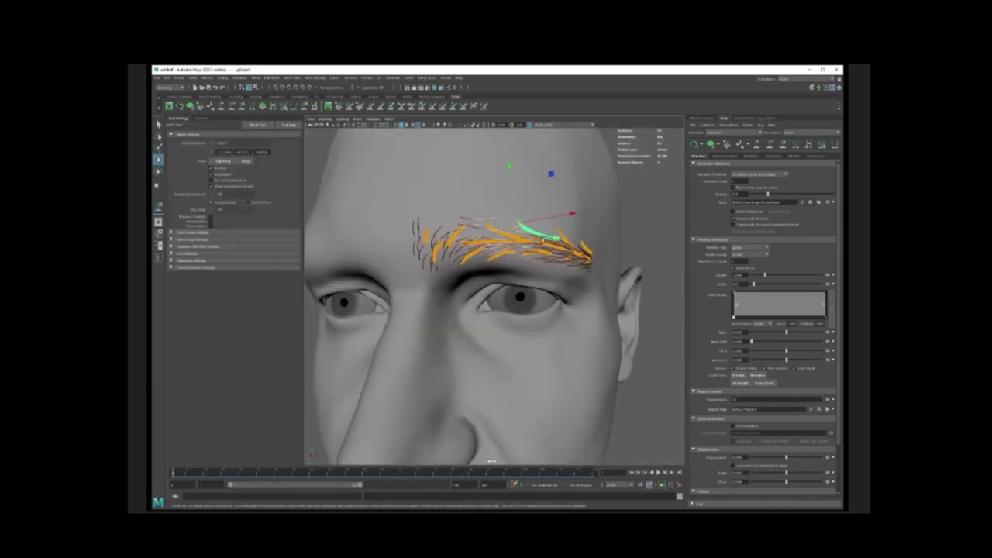
pyautogui.press('y')
pyautogui.keyDown('alt'); pyautogui.moveTo(474, 187); pyautogui.dragTo(456, 189); pyautogui.keyUp('alt')
pyautogui.keyDown('alt'); pyautogui.moveTo(542, 221); pyautogui.dragTo(530, 221); pyautogui.keyUp('alt')
pyautogui.press('w')
# Select the head mesh and paint black on the density mask around the eyebrow's edges to trim stray hairs.
pyautogui.keyDown('alt'); pyautogui.moveTo(574, 263); pyautogui.dragTo(536, 269); pyautogui.keyUp('alt')
pyautogui.click(545, 273)
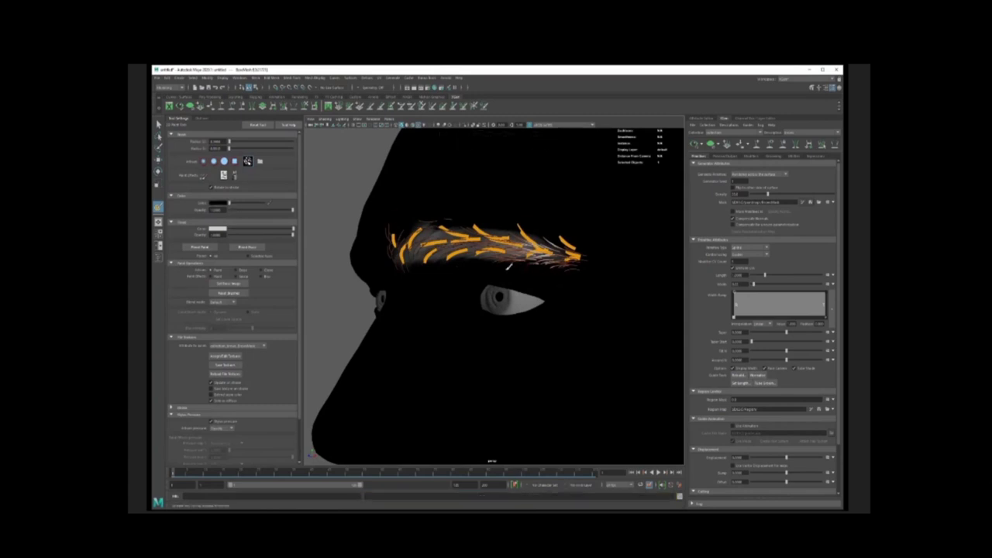
pyautogui.scroll(1, 553, 244)
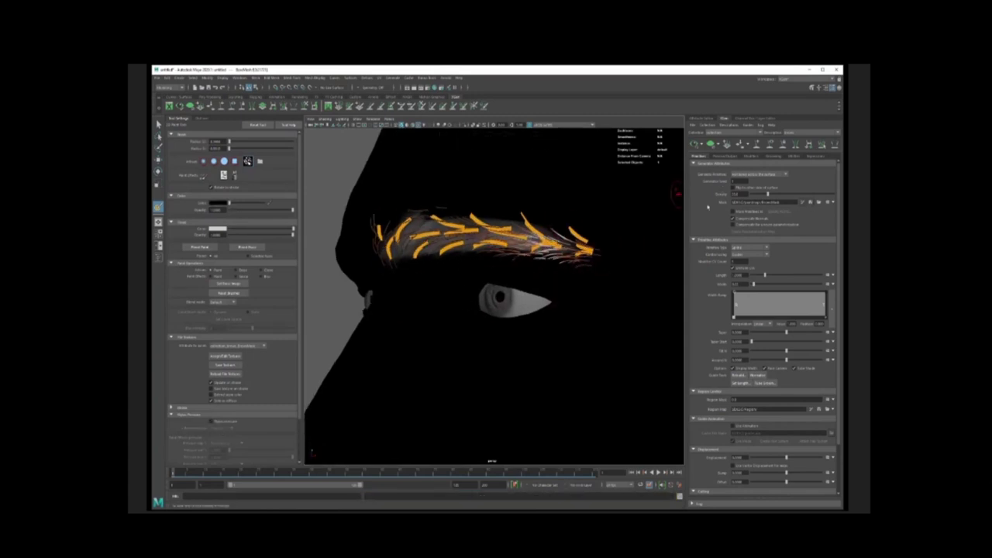
pyautogui.keyDown('alt'); pyautogui.moveTo(517, 251); pyautogui.dragTo(554, 250); pyautogui.keyUp('alt')
pyautogui.scroll(-3, 476, 273)
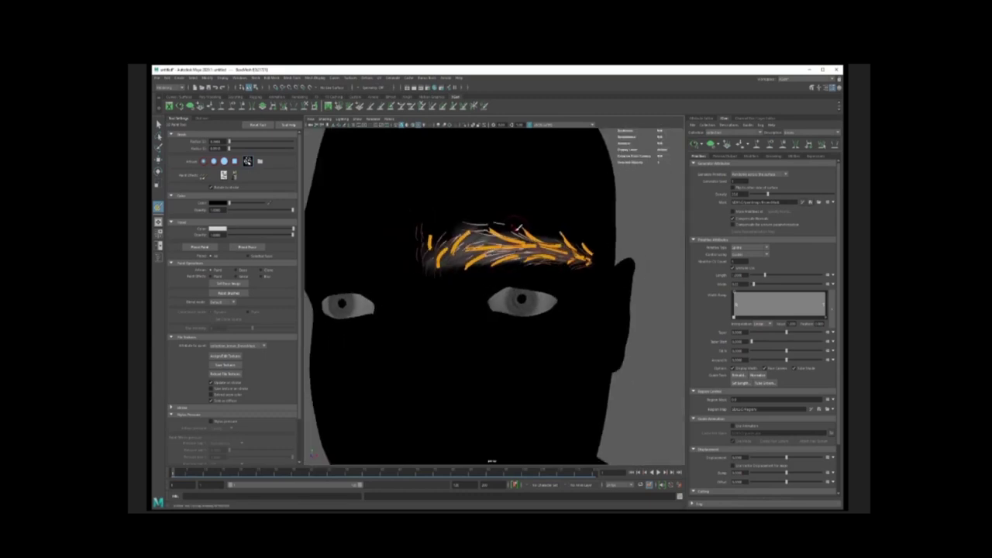
# Deselect the head mesh and set the eyebrow description's density to 50.
pyautogui.press('w')
pyautogui.click(638, 221)
pyautogui.doubleClick(741, 194)
pyautogui.write('50')
pyautogui.press('Return')
# Narrow the width ramp towards the hair tips and set Taper to 0.5.
pyautogui.keyDown('alt'); pyautogui.moveTo(544, 252); pyautogui.dragTo(495, 252); pyautogui.keyUp('alt')
pyautogui.doubleClick(737, 331)
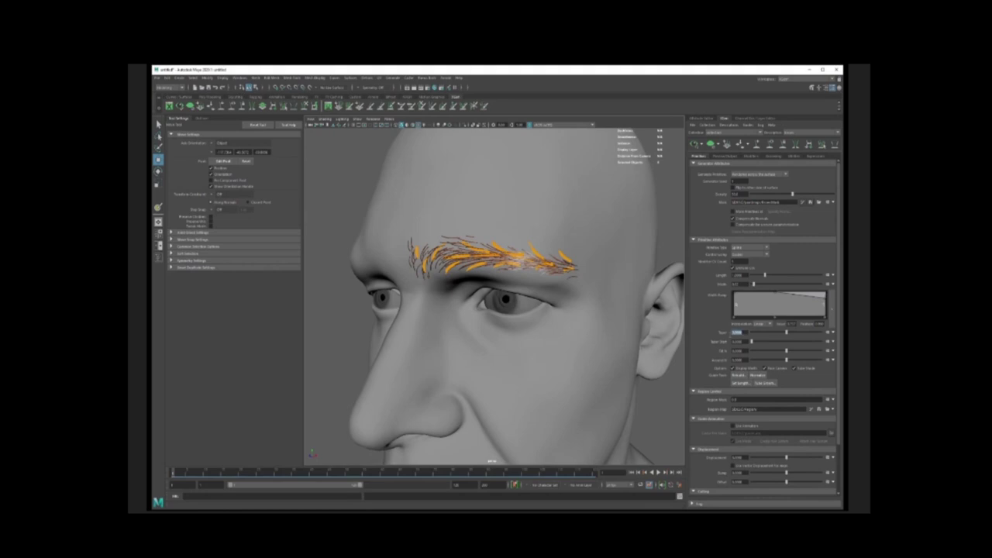
pyautogui.write('.5')
pyautogui.press('Return')
# Select the guides in the middle and outer part of the eyebrow one after another and sculpt their shapes.
pyautogui.keyDown('alt'); pyautogui.moveTo(582, 300); pyautogui.dragTo(640, 224, button='right'); pyautogui.keyUp('alt')
pyautogui.moveTo(543, 246)
pyautogui.keyDown('alt'); pyautogui.mouseDown()
pyautogui.moveTo(575, 246)
pyautogui.moveTo(545, 242)
pyautogui.mouseUp(); pyautogui.keyUp('alt')
pyautogui.click(526, 244)
pyautogui.press('y')
pyautogui.press('w')
pyautogui.click(550, 238)
pyautogui.press('y')
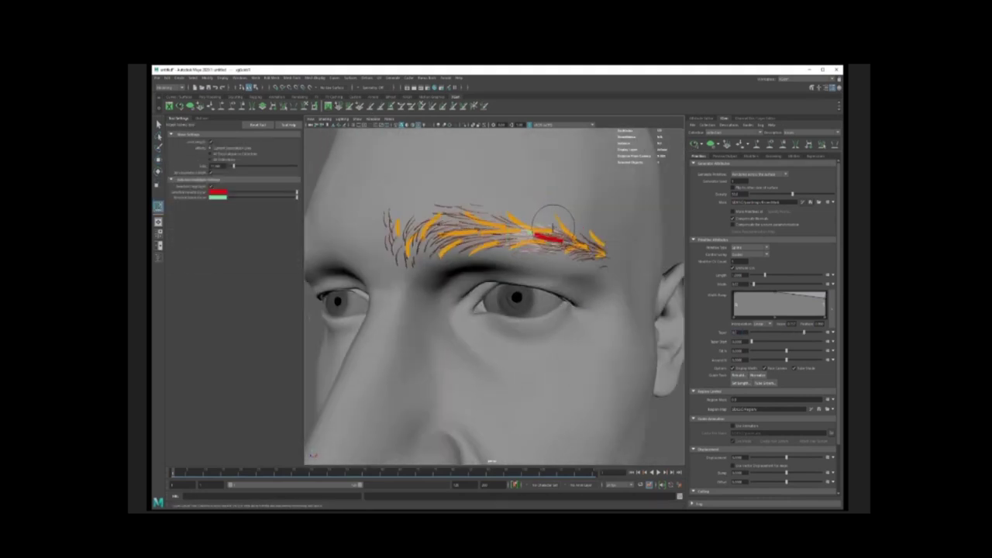
pyautogui.press('w')
pyautogui.click(512, 235)
pyautogui.press('y')
# Select the guide in the inner half of the eyebrow and sculpt its curve.
pyautogui.press('w')
pyautogui.click(465, 230)
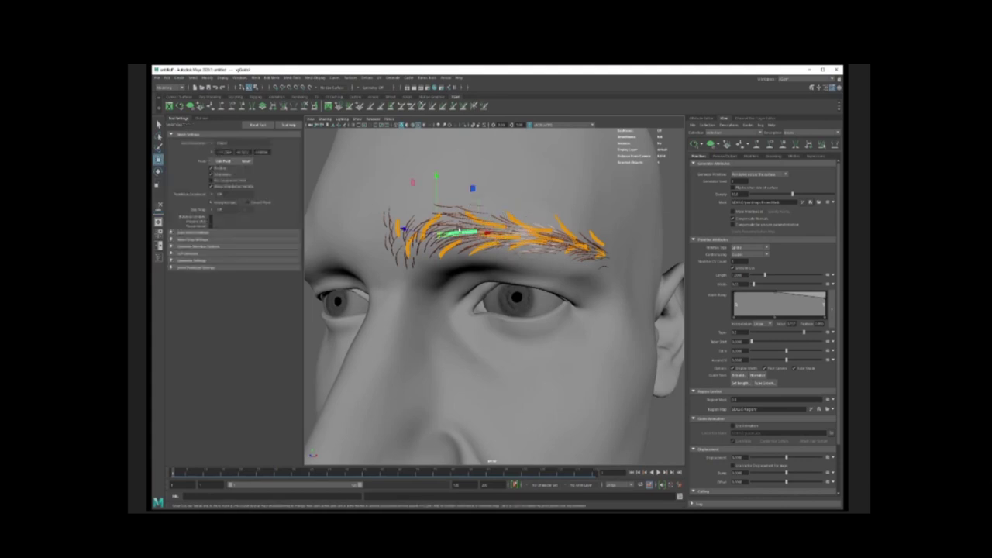
pyautogui.press('y')
pyautogui.keyDown('alt'); pyautogui.moveTo(467, 231); pyautogui.dragTo(509, 234); pyautogui.keyUp('alt')
pyautogui.press('w')
pyautogui.keyDown('alt'); pyautogui.moveTo(613, 197); pyautogui.dragTo(579, 194); pyautogui.keyUp('alt')
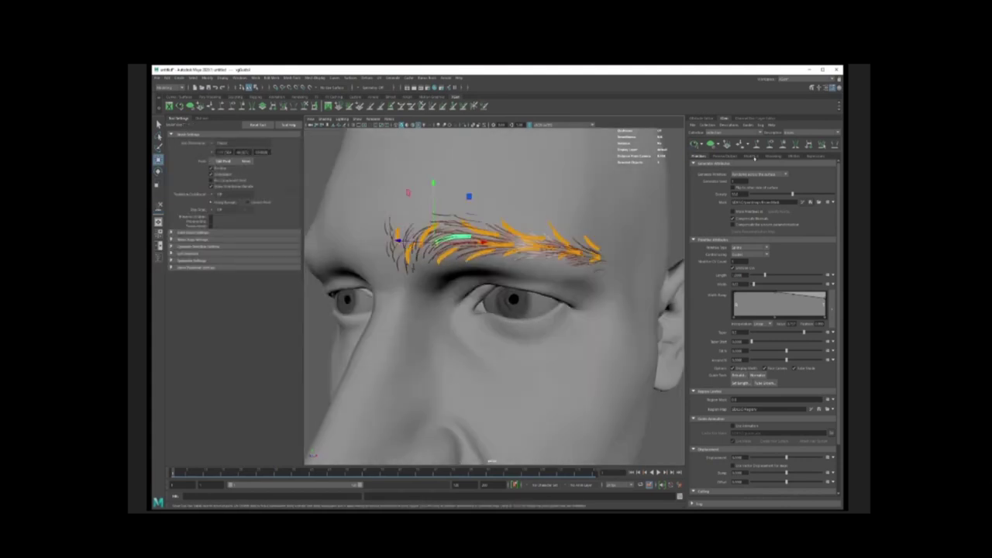
# Show the eyebrow description's modifier stack, clear the guide selection and hide the guides.
pyautogui.click(750, 156)
pyautogui.click(589, 190)
pyautogui.click(658, 178)
pyautogui.keyDown('alt'); pyautogui.moveTo(589, 232); pyautogui.dragTo(537, 235, button='right'); pyautogui.keyUp('alt')
pyautogui.click(534, 246)
pyautogui.click(770, 144)
# Show the scene outliner, select the eyebrow description inside its collection and open the Hypershade.
pyautogui.click(158, 257)
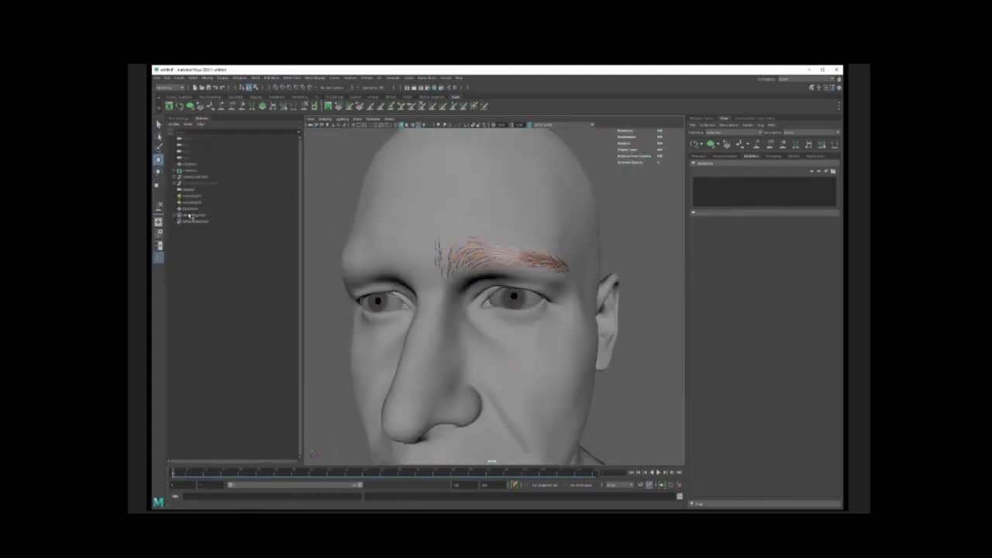
pyautogui.click(173, 170)
pyautogui.click(178, 183)
pyautogui.click(192, 183)
pyautogui.click(239, 78)
pyautogui.moveTo(257, 119)
pyautogui.click(323, 135)
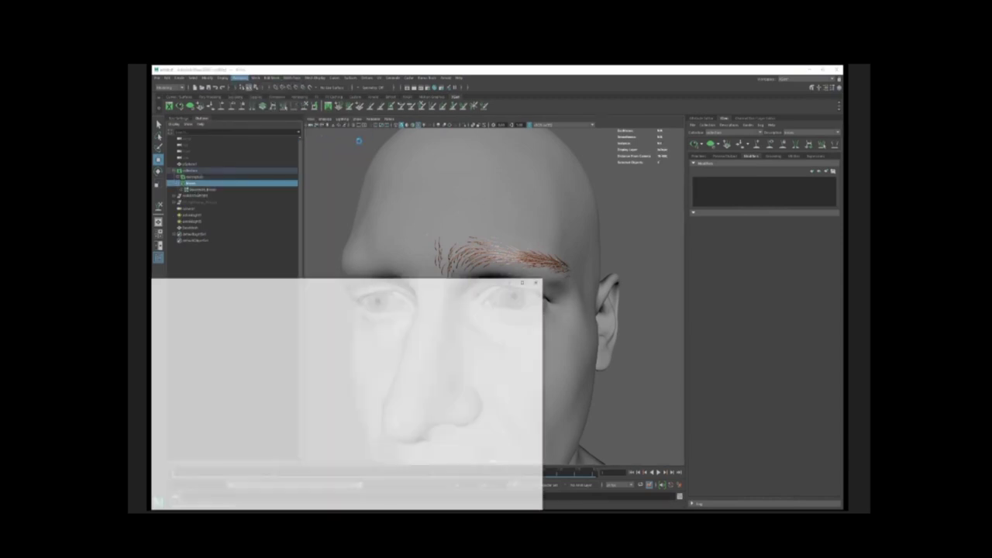
# Create an Arnold Standard Hair material and rename it for the eyebrow.
pyautogui.moveTo(454, 284); pyautogui.dragTo(502, 190)
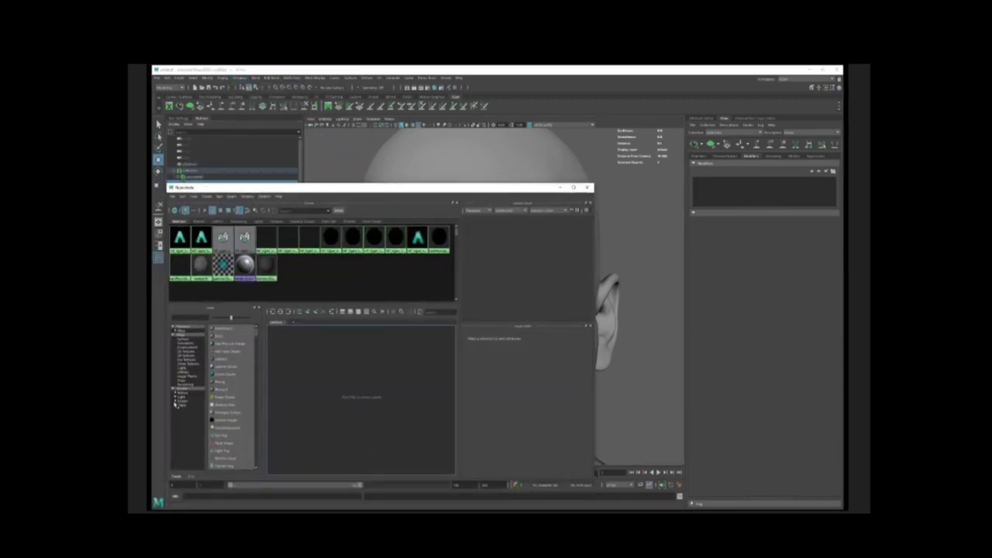
pyautogui.click(185, 405)
pyautogui.click(235, 421)
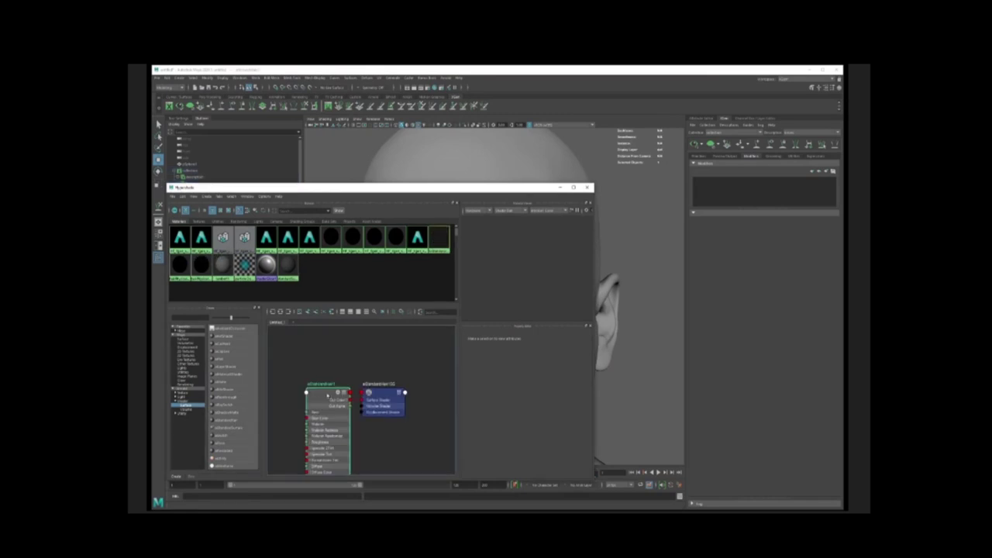
pyautogui.moveTo(511, 342); pyautogui.dragTo(538, 342)
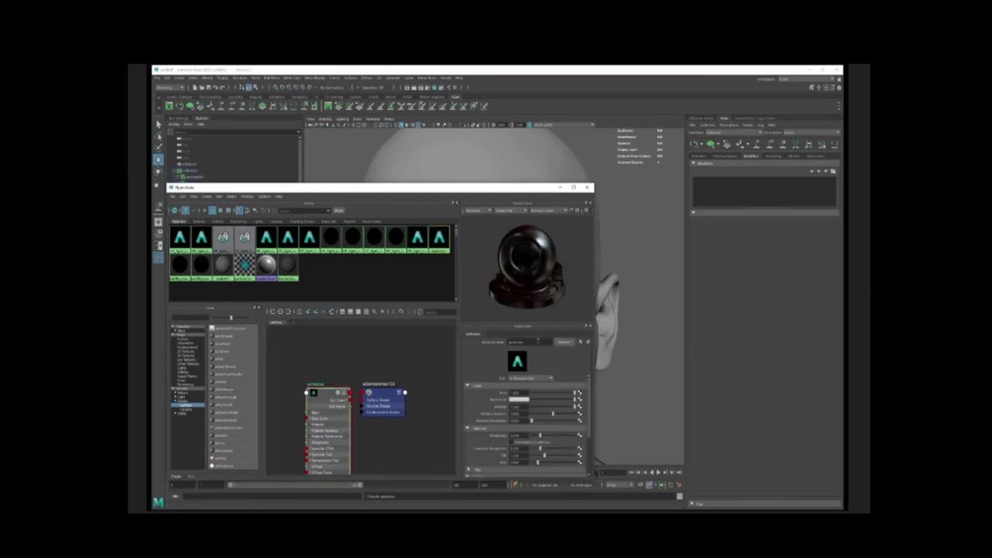
# Assign the new hair material to the eyebrow description and its patch, and minimise the Hypershade.
pyautogui.moveTo(495, 188); pyautogui.dragTo(667, 152)
pyautogui.click(212, 190)
pyautogui.moveTo(487, 363); pyautogui.dragTo(487, 340, button='right')
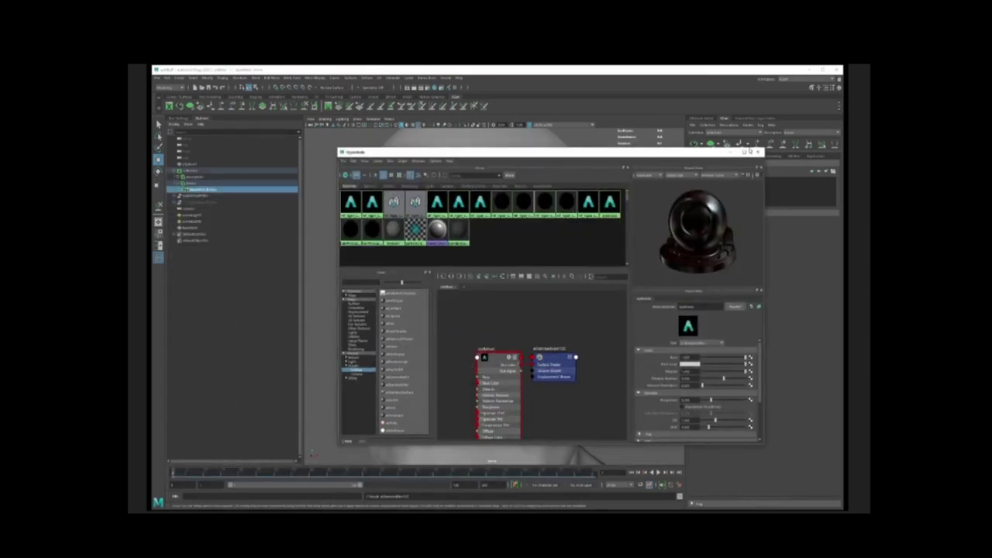
pyautogui.moveTo(712, 152); pyautogui.dragTo(487, 292)
pyautogui.moveTo(261, 500); pyautogui.dragTo(263, 471, button='right')
pyautogui.click(192, 184)
pyautogui.click(506, 293)
pyautogui.click(624, 216)
# Select the head mesh and pick the loop of faces along the eyelid edge for the eyelashes.
pyautogui.keyDown('alt'); pyautogui.moveTo(563, 217); pyautogui.dragTo(564, 237); pyautogui.keyUp('alt')
pyautogui.click(565, 236)
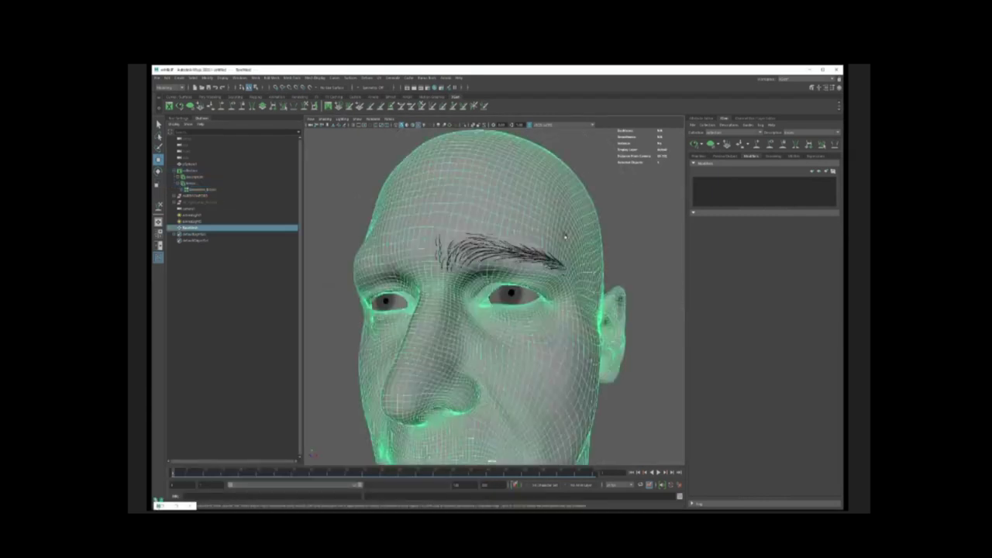
pyautogui.scroll(8, 565, 236)
pyautogui.moveTo(565, 251); pyautogui.dragTo(564, 273, button='right')
pyautogui.doubleClick(564, 252)
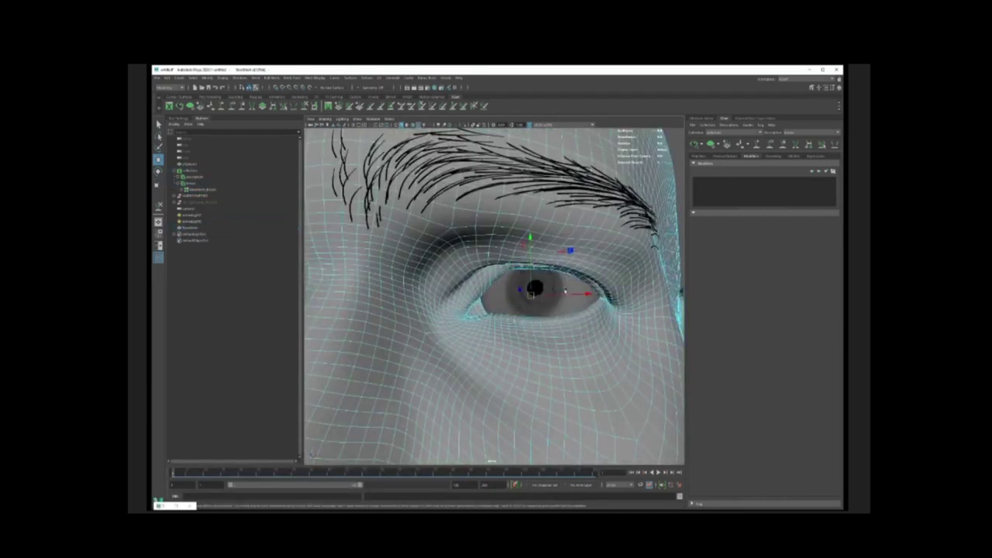
pyautogui.scroll(-1, 487, 308)
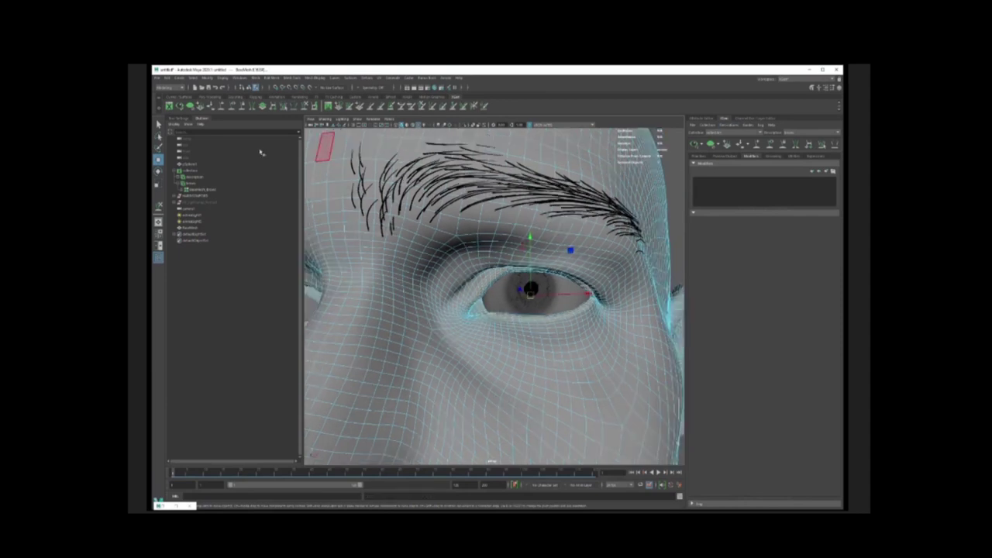
# Create a spline description for the eyelashes on the selected faces in the existing collection.
pyautogui.click(728, 125)
pyautogui.click(738, 131)
pyautogui.click(511, 365)
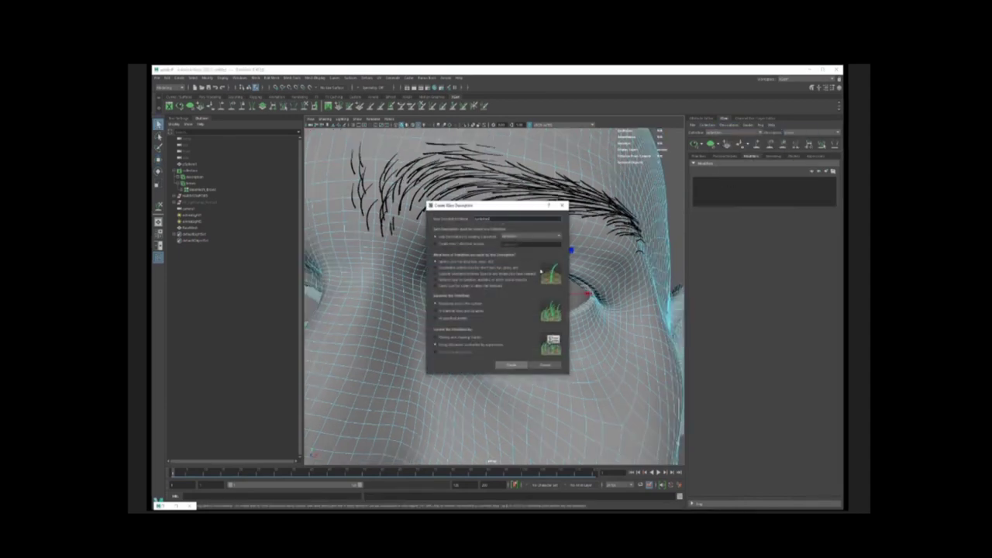
# Try to place a guide at the outer end of the lower eyelid.
pyautogui.scroll(1, 531, 294)
pyautogui.click(221, 106)
pyautogui.scroll(3, 538, 330)
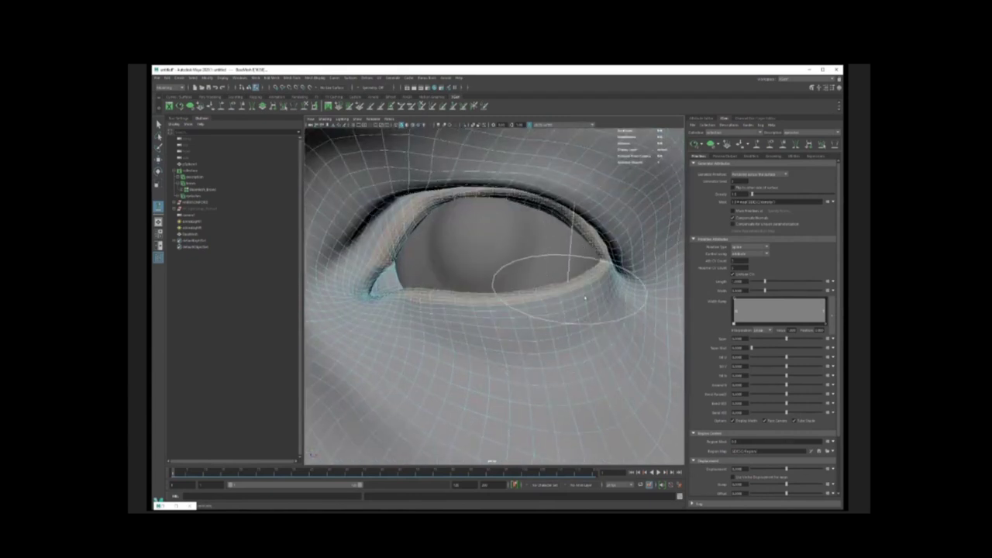
pyautogui.moveTo(582, 289); pyautogui.dragTo(547, 290)
pyautogui.click(601, 283)
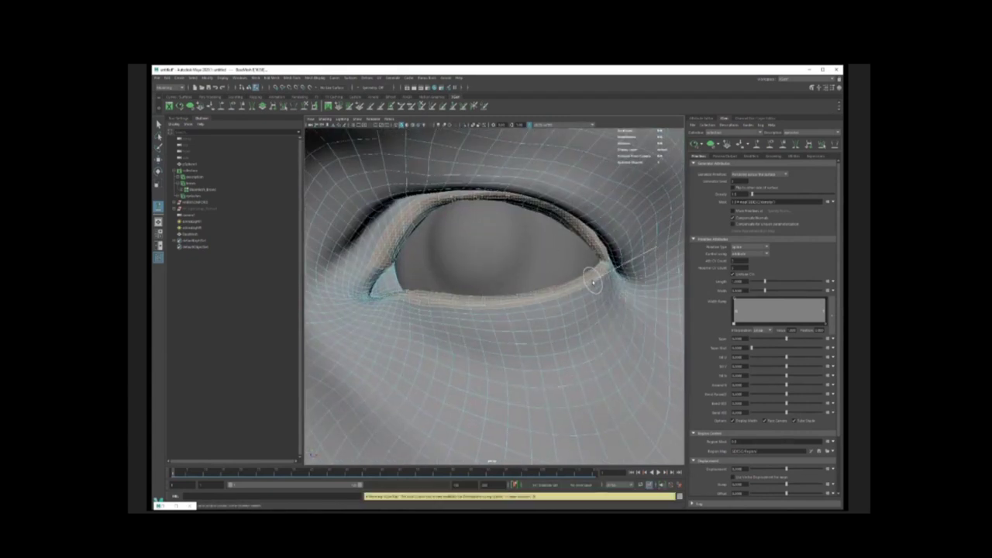
# Extend the face selection with the neighbouring face loops around the eyelid rim.
pyautogui.press('w')
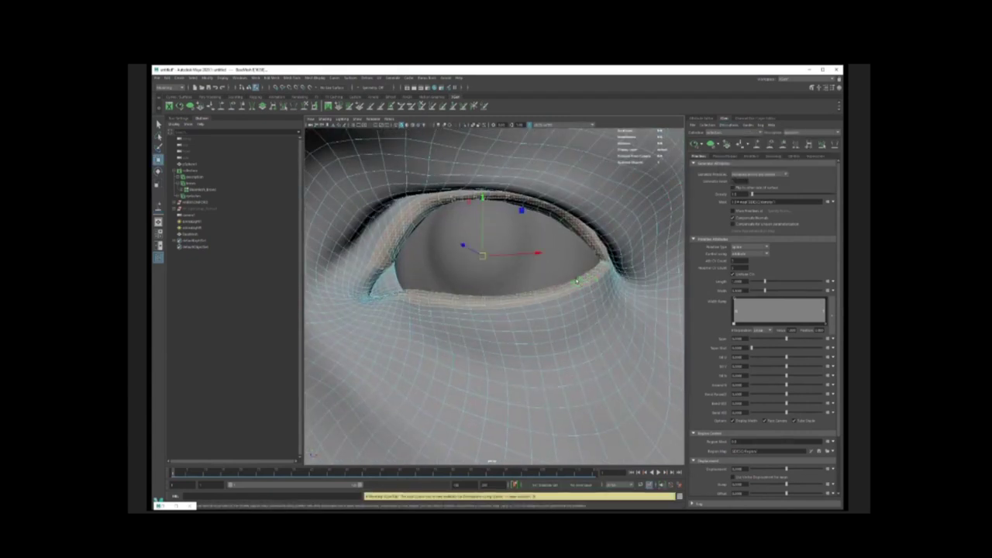
pyautogui.keyDown('shift'); pyautogui.doubleClick(577, 282); pyautogui.keyUp('shift')
pyautogui.keyDown('shift'); pyautogui.doubleClick(593, 285); pyautogui.keyUp('shift')
pyautogui.hotkey('ctrl', 'z')
pyautogui.keyDown('shift'); pyautogui.doubleClick(593, 283); pyautogui.keyUp('shift')
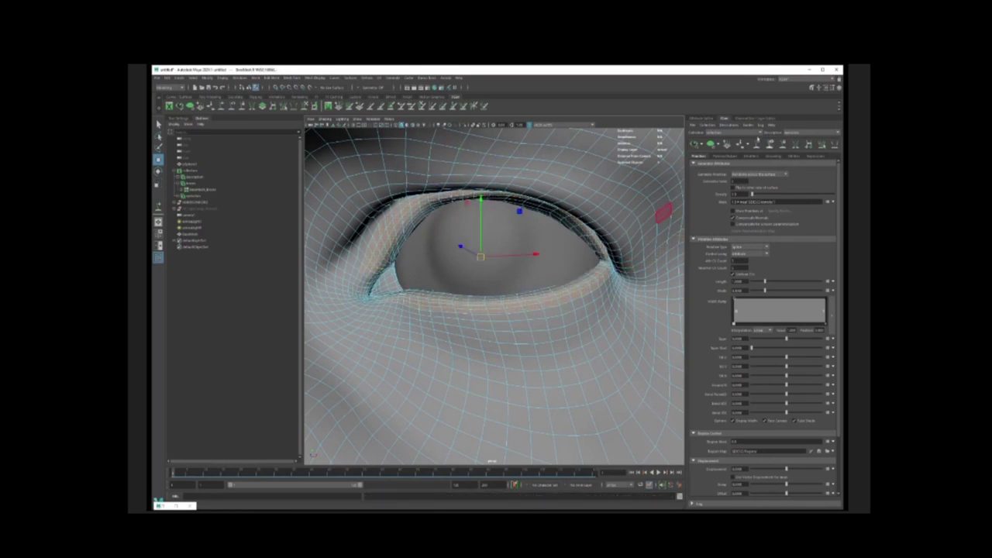
# Update the eyelash description's bound patches with the selected eyelid faces.
pyautogui.click(729, 124)
pyautogui.moveTo(747, 161)
pyautogui.click(828, 177)
pyautogui.scroll(-3, 676, 162)
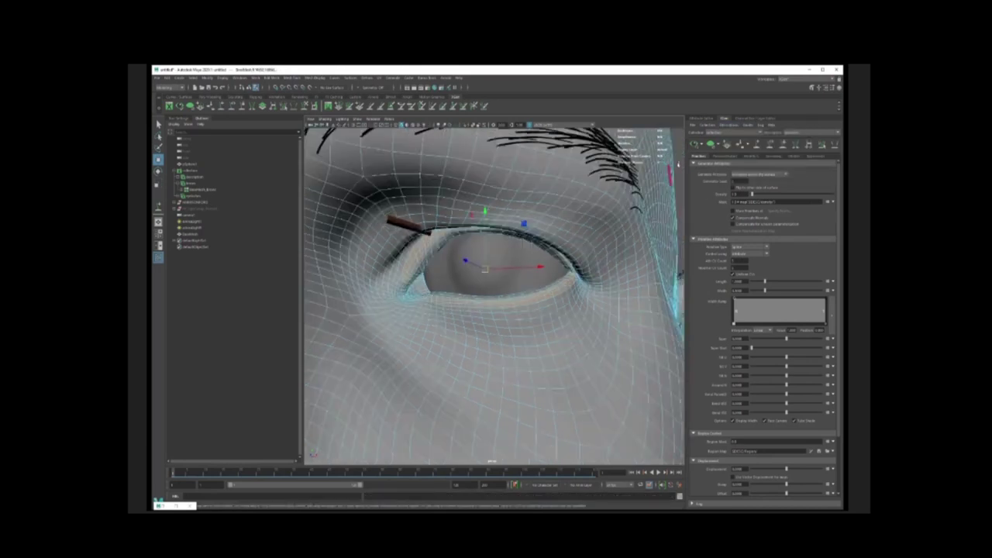
# Check the list of descriptions, select the eyelash description's patch in the outliner and return to object selection mode.
pyautogui.press('y')
pyautogui.click(795, 133)
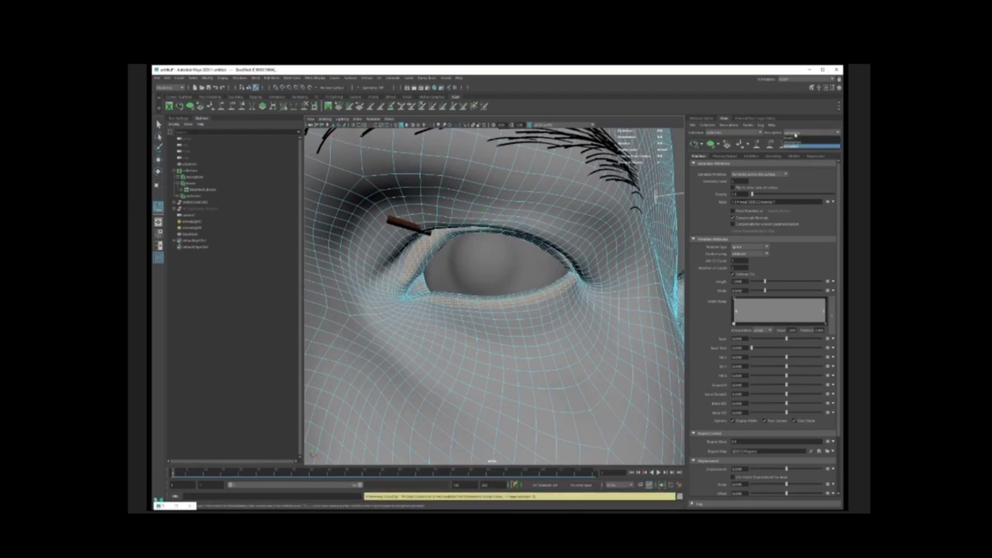
pyautogui.click(178, 196)
pyautogui.click(205, 202)
pyautogui.scroll(-4, 545, 223)
pyautogui.press('w')
pyautogui.press('F8')
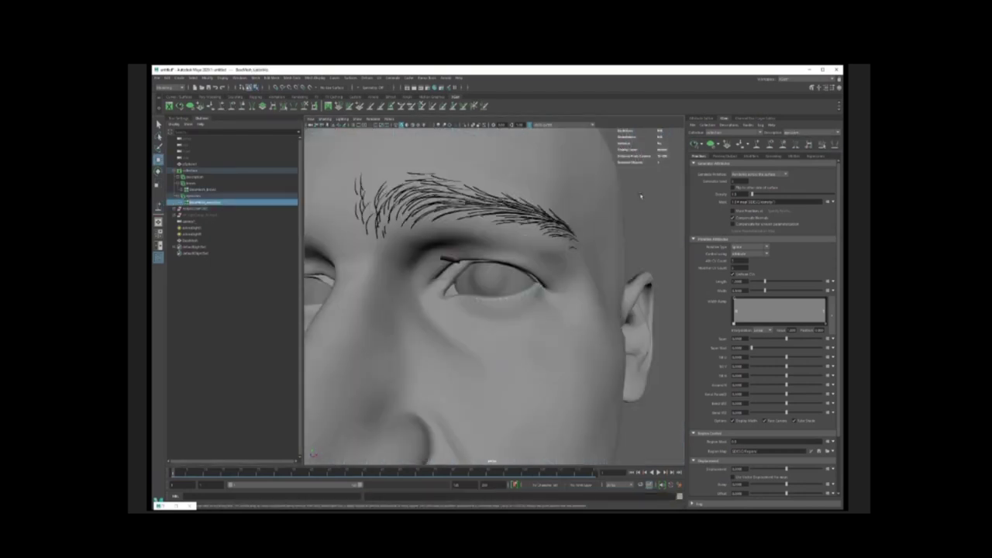
# Delete the current eyelash description from the XGen collection.
pyautogui.click(600, 217)
pyautogui.keyDown('alt'); pyautogui.moveTo(448, 258); pyautogui.dragTo(496, 271, button='right'); pyautogui.keyUp('alt')
pyautogui.click(729, 125)
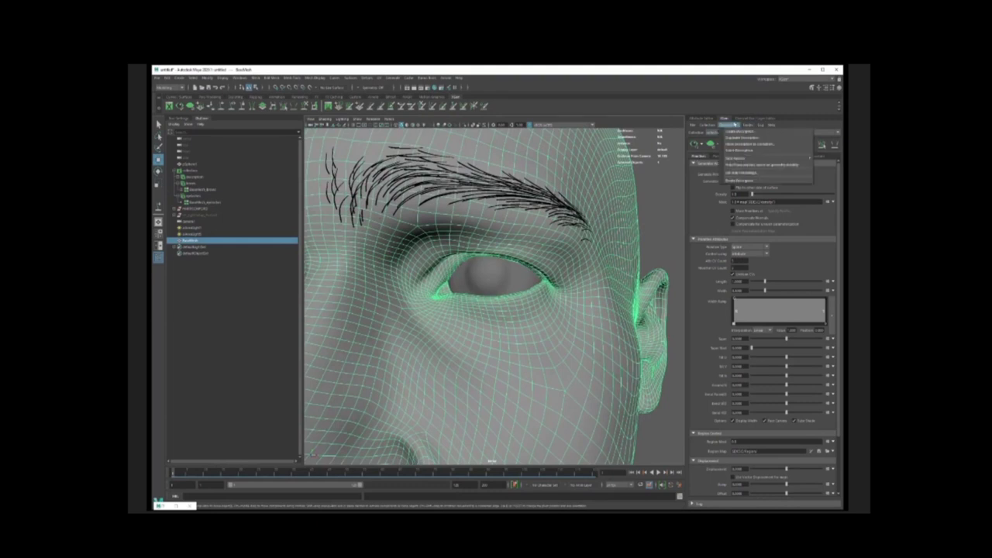
pyautogui.moveTo(740, 158)
pyautogui.click(655, 154)
pyautogui.click(729, 126)
pyautogui.click(829, 185)
pyautogui.click(729, 126)
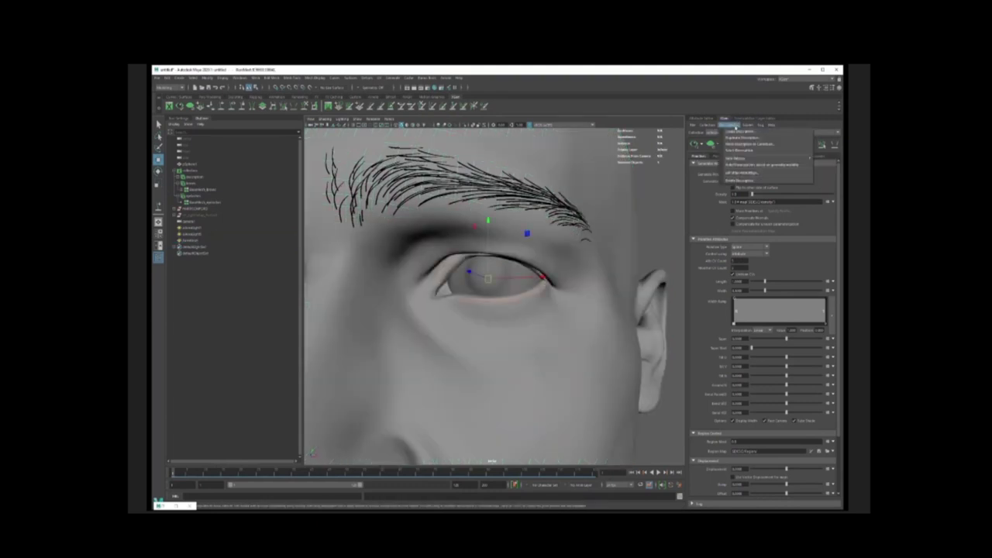
pyautogui.click(735, 182)
pyautogui.click(729, 125)
pyautogui.click(736, 182)
# Create a new spline description in the existing collection on the selected eyelid faces, shaped by guides.
pyautogui.keyDown('alt'); pyautogui.moveTo(535, 233); pyautogui.dragTo(589, 232, button='right'); pyautogui.keyUp('alt')
pyautogui.moveTo(635, 196); pyautogui.dragTo(636, 216, button='right')
pyautogui.click(737, 127)
pyautogui.click(738, 133)
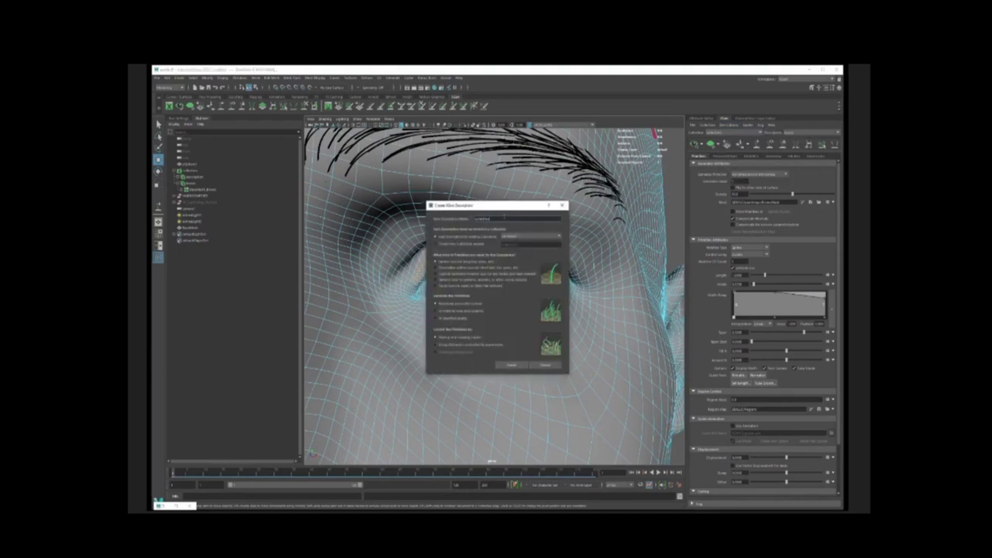
pyautogui.click(511, 365)
# Place a row of guides along the lower eyelid rim from the outer to the inner corner.
pyautogui.click(758, 144)
pyautogui.scroll(3, 561, 292)
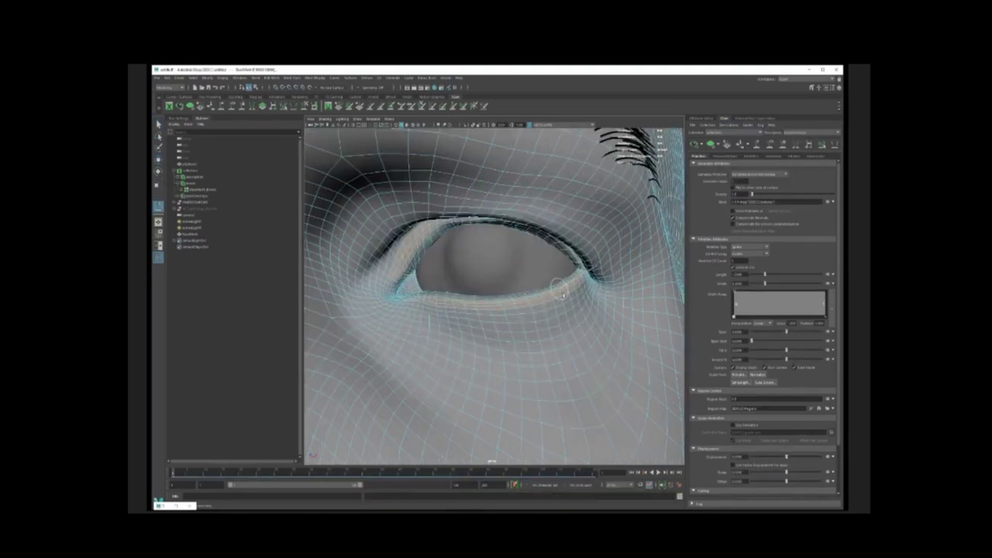
pyautogui.click(531, 298)
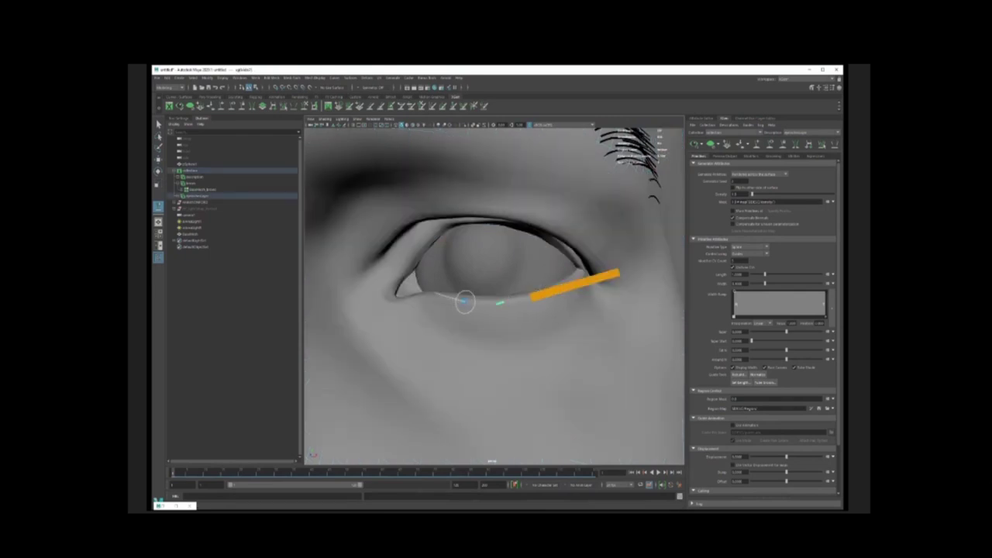
pyautogui.click(465, 302)
pyautogui.keyDown('alt'); pyautogui.moveTo(416, 268); pyautogui.dragTo(448, 292); pyautogui.keyUp('alt')
pyautogui.click(447, 292)
pyautogui.keyDown('alt'); pyautogui.moveTo(523, 272); pyautogui.dragTo(580, 270); pyautogui.keyUp('alt')
pyautogui.click(580, 271)
# Select the row of lower eyelid guides together and switch to rotating them.
pyautogui.press('w')
pyautogui.scroll(-2, 537, 268)
pyautogui.moveTo(364, 260); pyautogui.dragTo(639, 337)
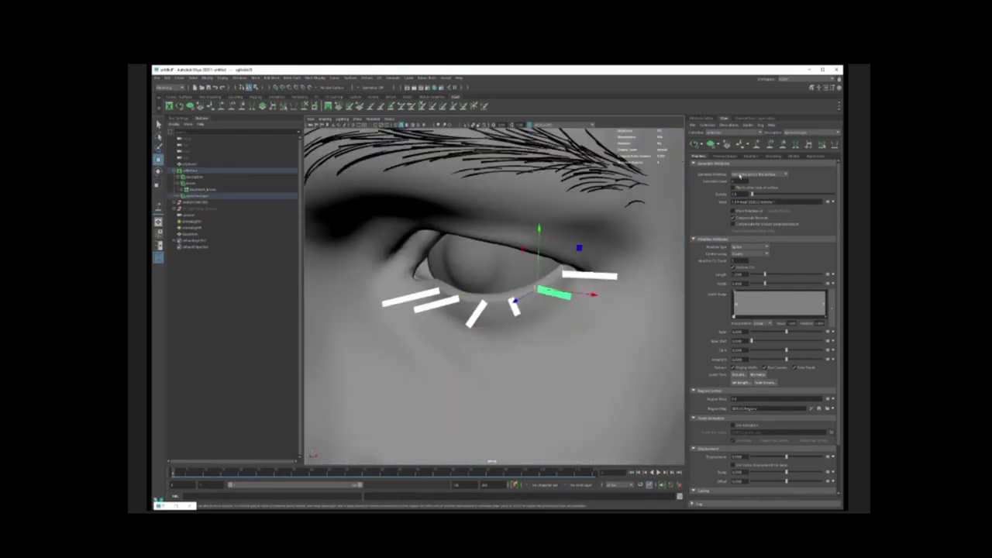
pyautogui.keyDown('alt'); pyautogui.moveTo(536, 288); pyautogui.dragTo(572, 253); pyautogui.keyUp('alt')
pyautogui.press('e')
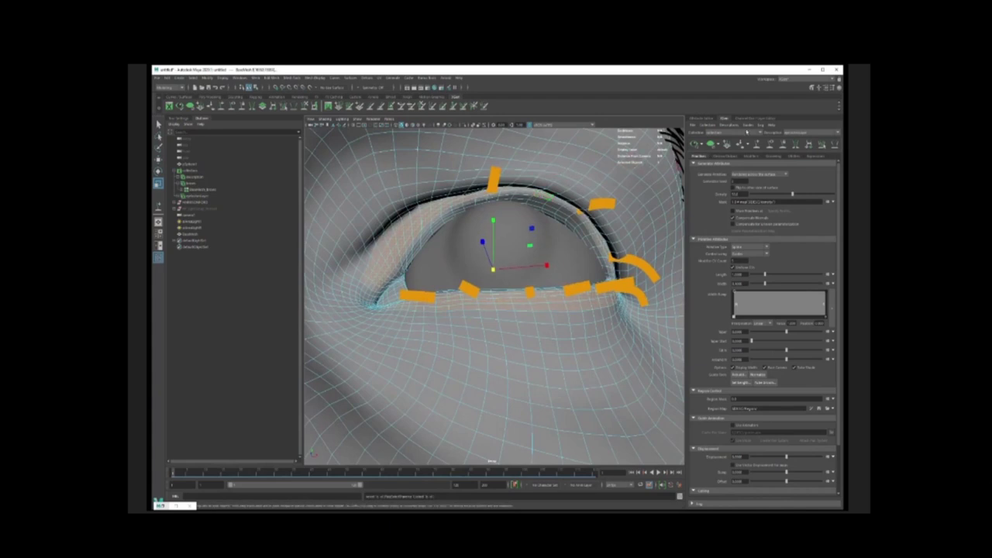
# Select the eyelash description in the outliner and taper its width ramp towards the hair tips.
pyautogui.click(728, 125)
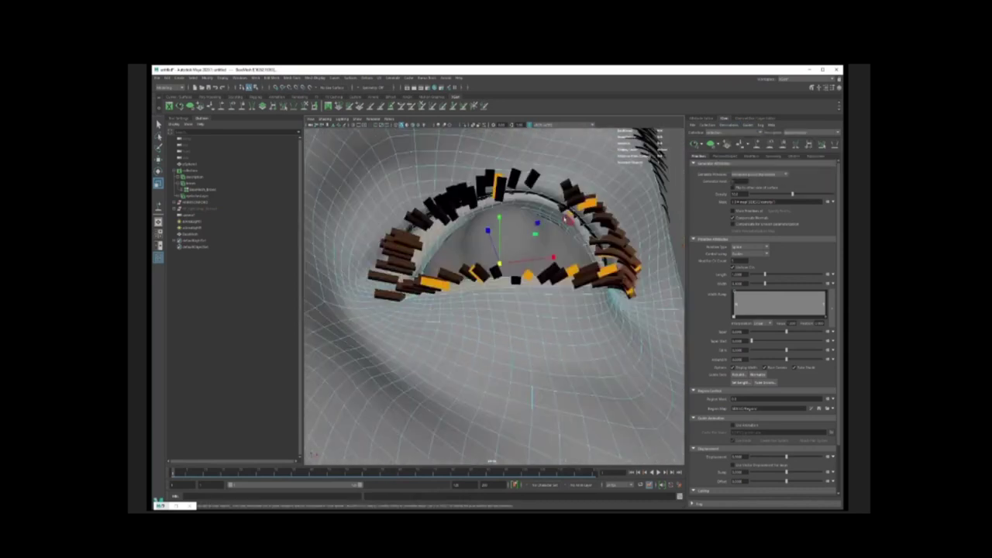
pyautogui.click(190, 234)
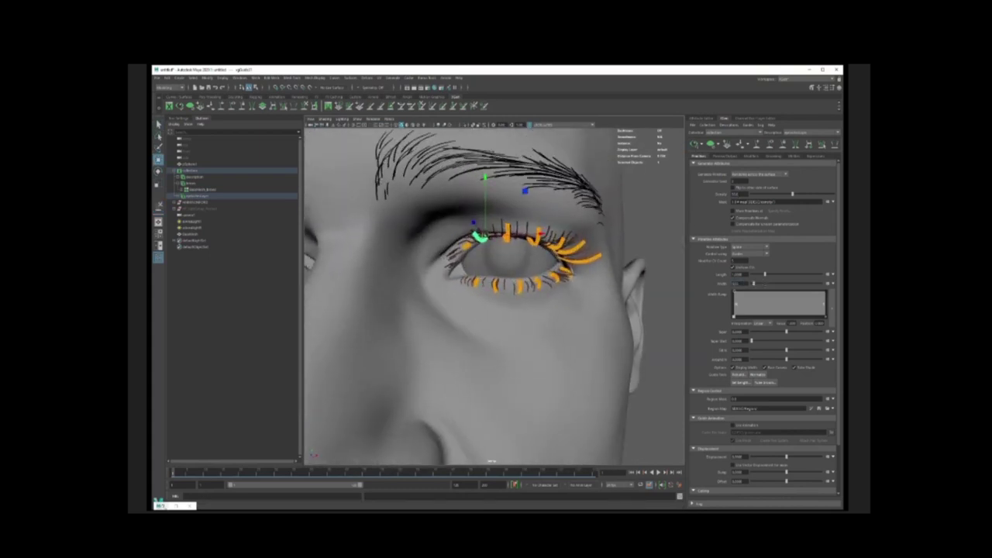
pyautogui.click(204, 196)
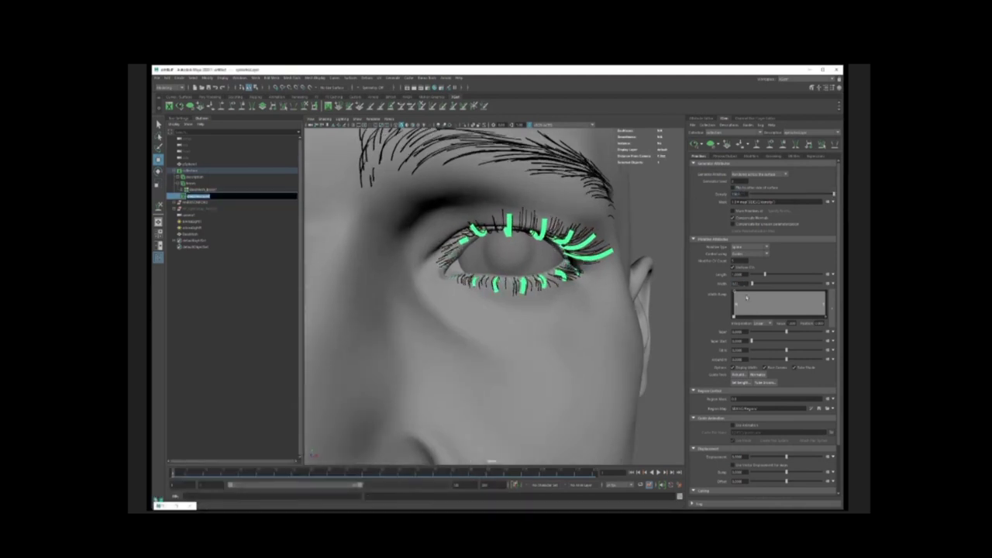
pyautogui.click(812, 296)
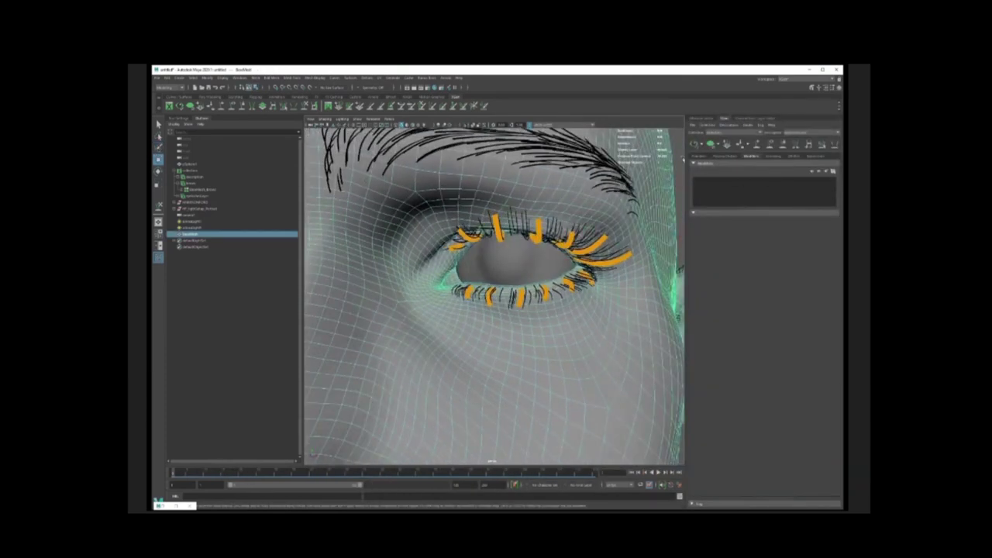
# Add a Clumping modifier to the eyelashes and save its clumping maps.
pyautogui.moveTo(747, 171); pyautogui.dragTo(755, 177)
pyautogui.click(744, 190)
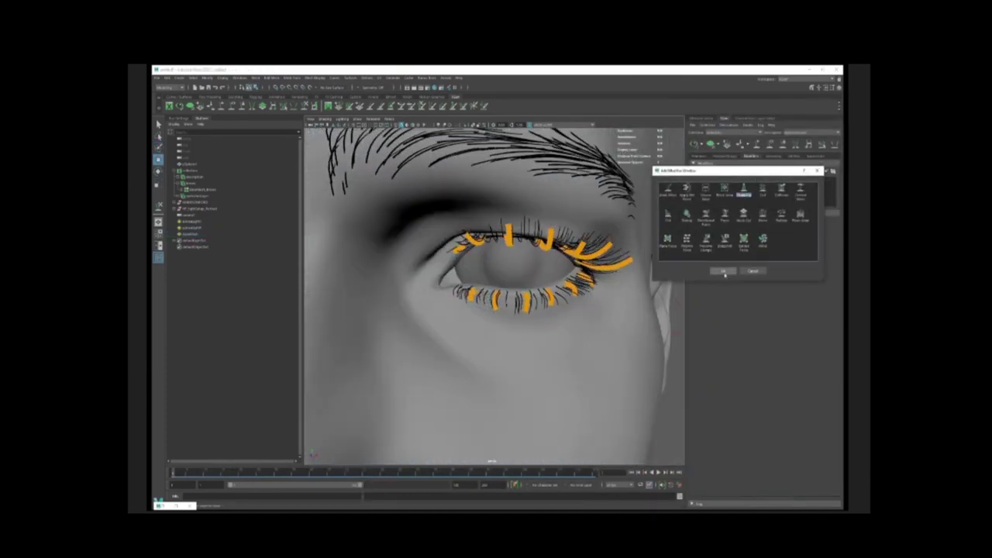
pyautogui.click(723, 272)
pyautogui.click(826, 359)
pyautogui.moveTo(496, 212); pyautogui.dragTo(373, 222)
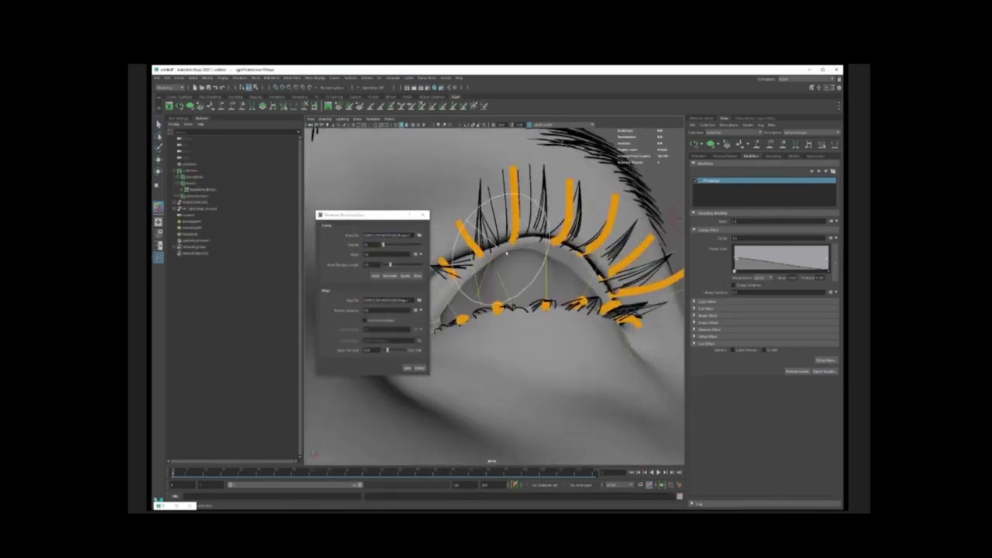
pyautogui.keyDown('alt'); pyautogui.moveTo(511, 245); pyautogui.dragTo(629, 245); pyautogui.keyUp('alt')
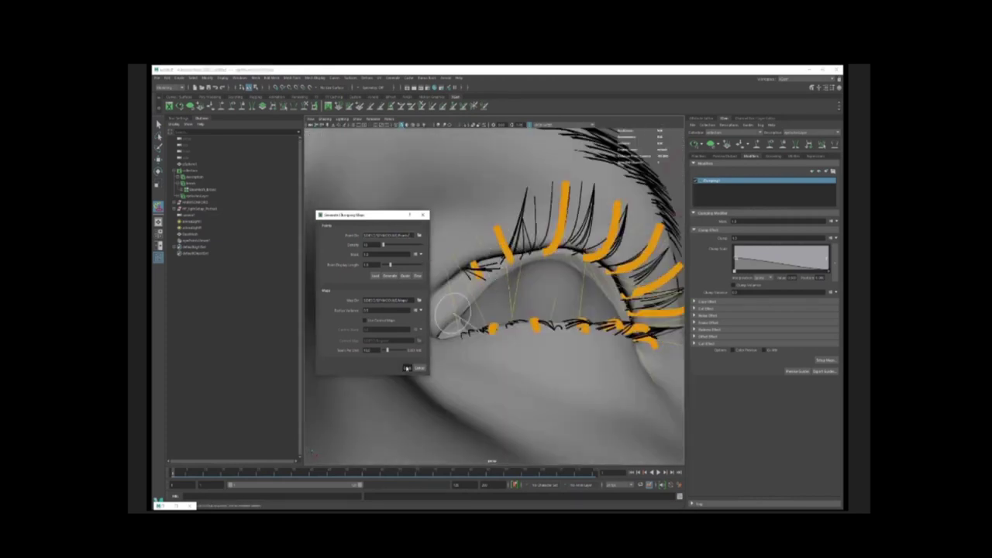
pyautogui.click(406, 368)
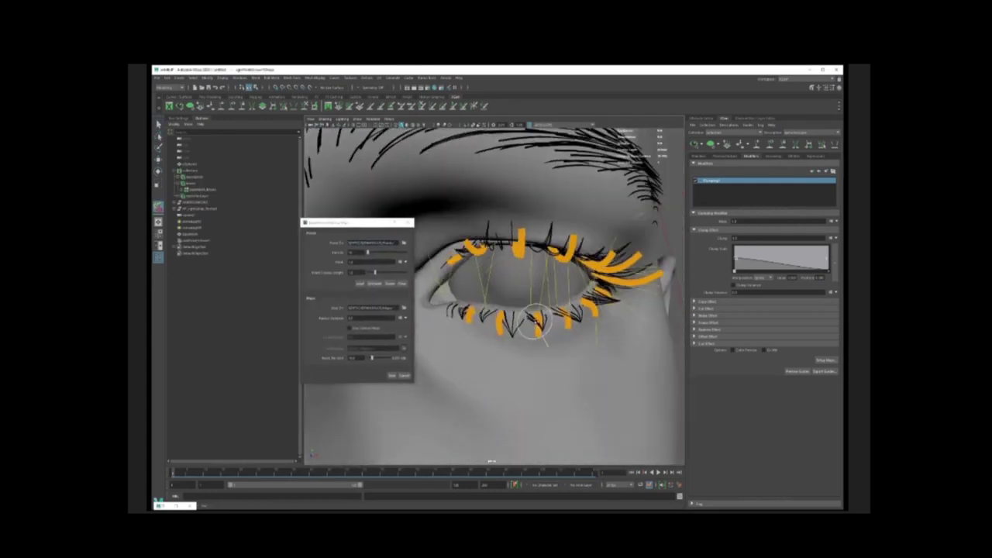
# Review the eyelashes' primitive settings and reshape the clump scale ramp so clumping drops towards one end.
pyautogui.keyDown('alt'); pyautogui.moveTo(527, 317); pyautogui.dragTo(576, 309); pyautogui.keyUp('alt')
pyautogui.click(700, 157)
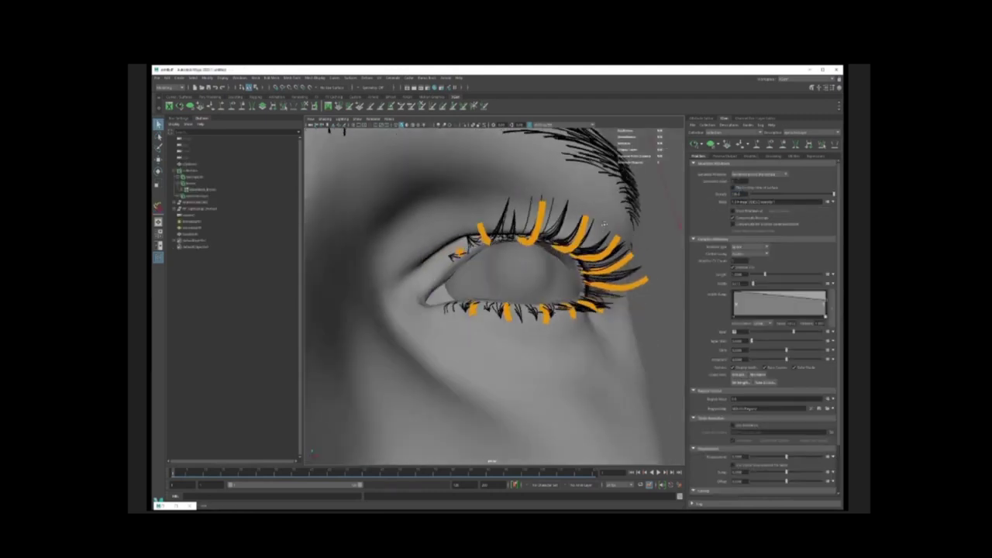
pyautogui.keyDown('alt'); pyautogui.moveTo(569, 304); pyautogui.dragTo(540, 310); pyautogui.keyUp('alt')
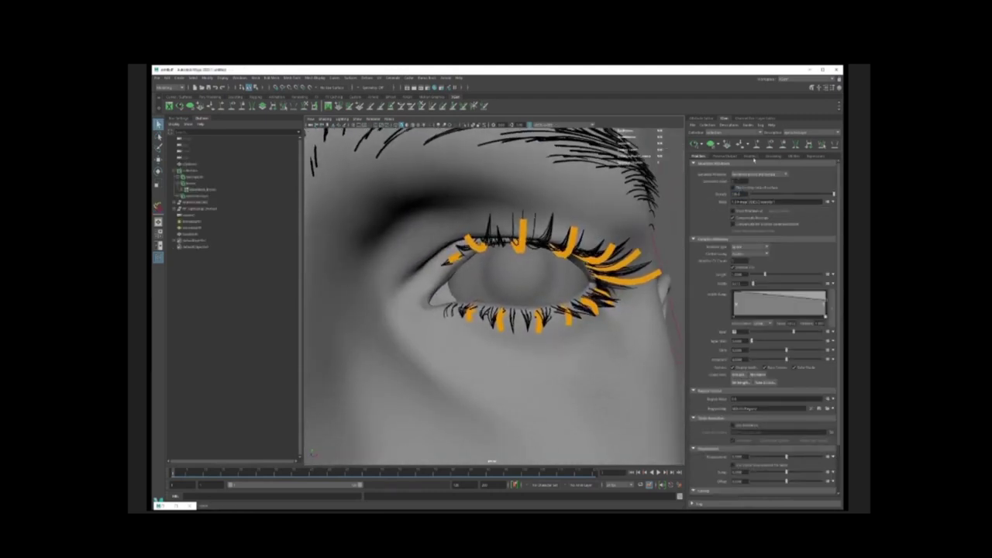
pyautogui.click(751, 156)
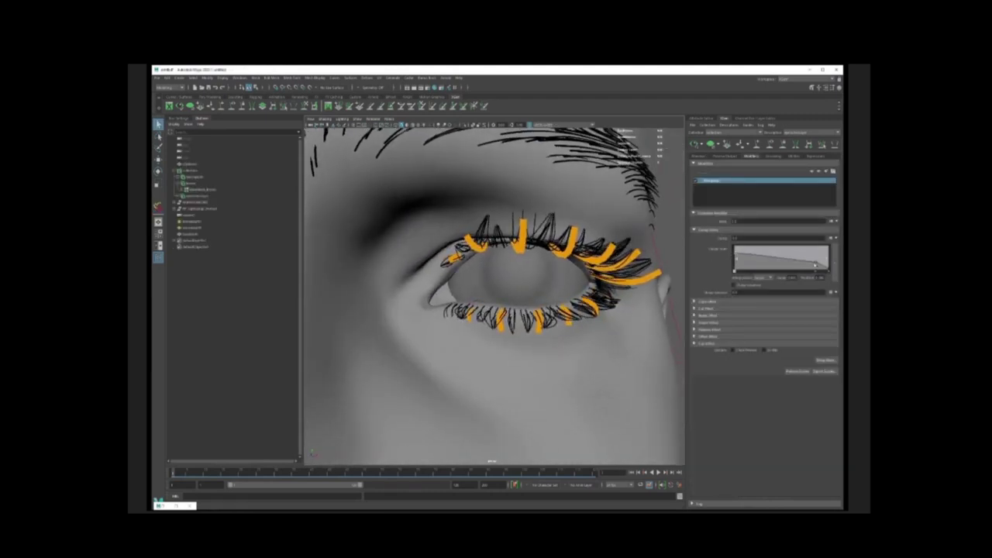
pyautogui.keyDown('alt'); pyautogui.moveTo(546, 309); pyautogui.dragTo(537, 267); pyautogui.keyUp('alt')
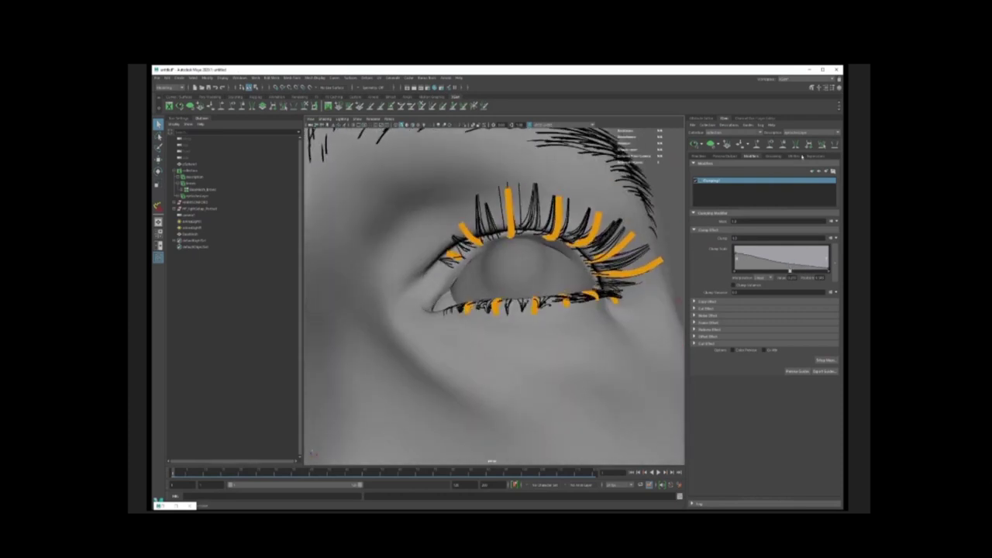
# Add a Noise modifier to the eyelashes, reshape its magnitude ramp and add one further modifier.
pyautogui.click(832, 171)
pyautogui.click(715, 265)
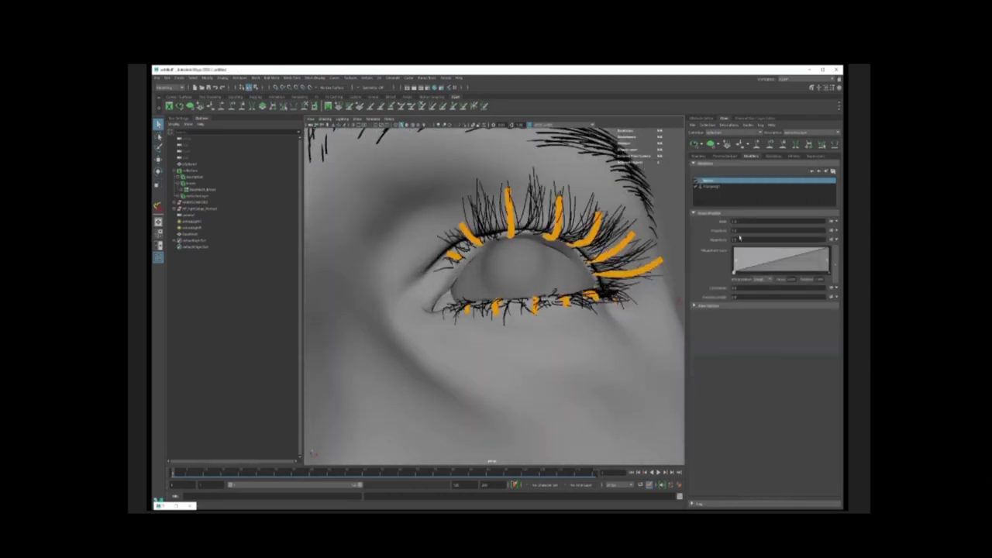
pyautogui.moveTo(825, 254); pyautogui.dragTo(826, 260)
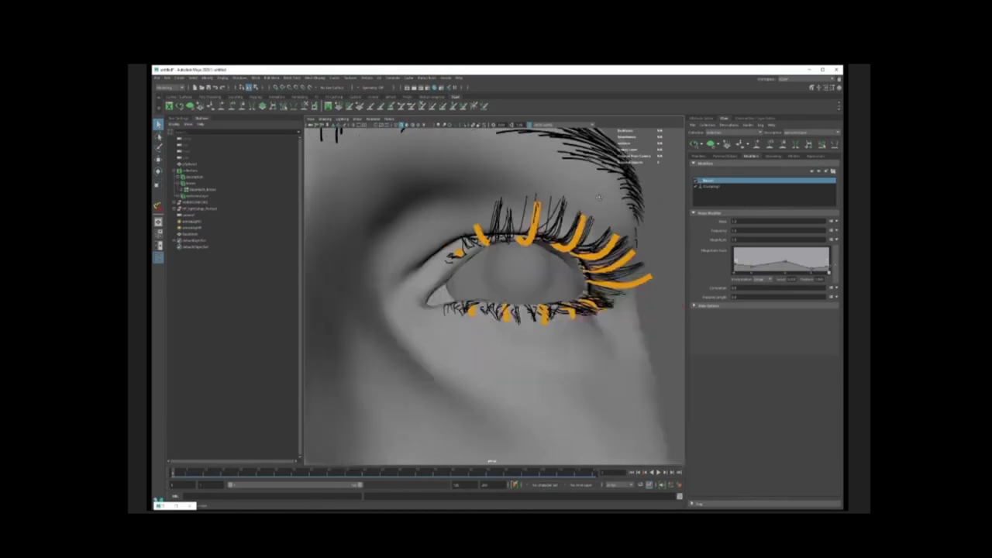
pyautogui.click(827, 170)
pyautogui.click(714, 265)
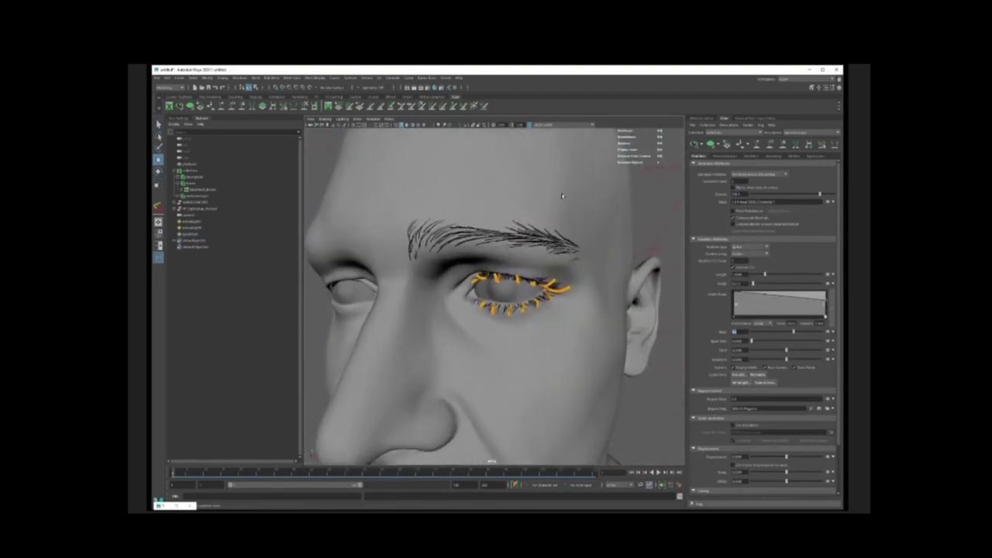
# Select the view camera and set its focal length to 55.
pyautogui.click(793, 141)
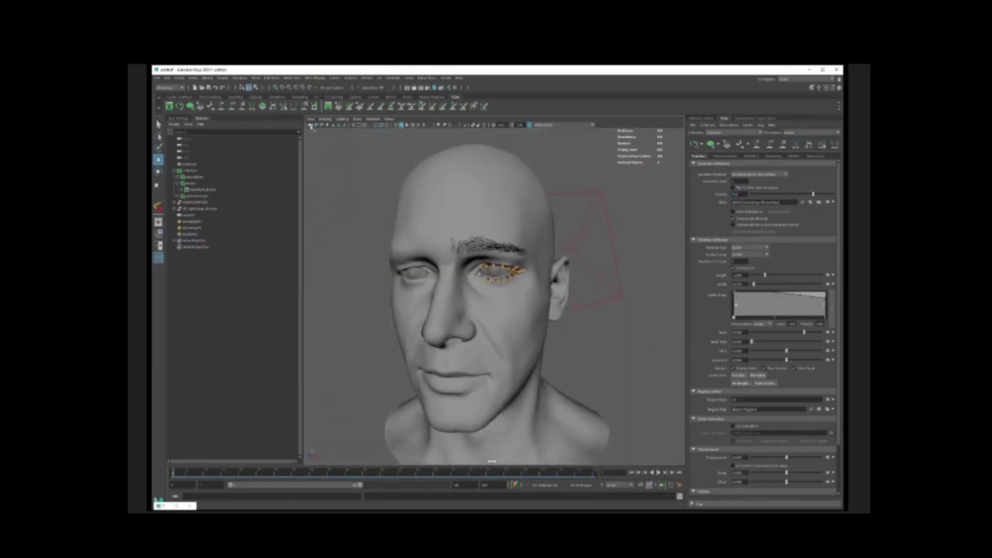
pyautogui.click(311, 125)
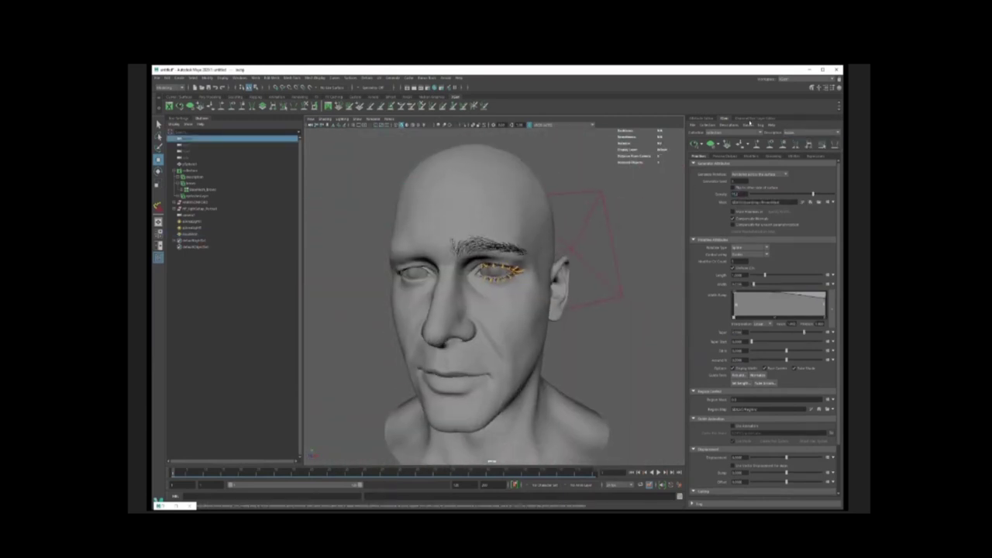
pyautogui.hotkey('ctrl', 'a')
pyautogui.doubleClick(763, 216)
pyautogui.write('55')
pyautogui.press('Return')
pyautogui.keyDown('alt'); pyautogui.moveTo(558, 286); pyautogui.dragTo(512, 290, button='right'); pyautogui.keyUp('alt')
pyautogui.moveTo(511, 290)
pyautogui.keyDown('alt'); pyautogui.mouseDown()
pyautogui.moveTo(542, 291)
pyautogui.moveTo(520, 288)
pyautogui.mouseUp(); pyautogui.keyUp('alt')
# Paint-select the head mesh faces covering the cheek, jaw and chin beard area.
pyautogui.click(547, 178)
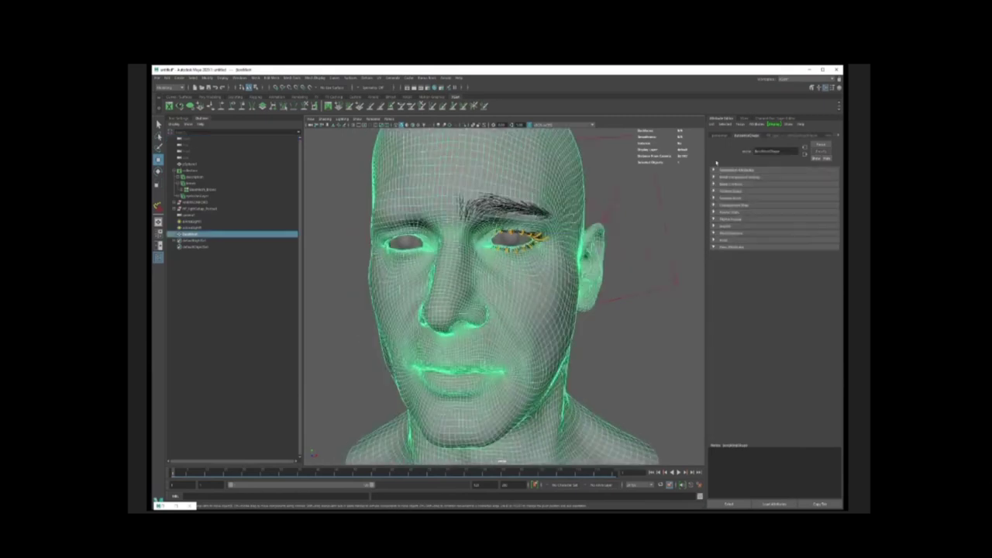
pyautogui.moveTo(551, 166); pyautogui.dragTo(551, 194, button='right')
pyautogui.click(158, 147)
pyautogui.keyDown('alt'); pyautogui.moveTo(566, 256); pyautogui.dragTo(496, 244); pyautogui.keyUp('alt')
pyautogui.moveTo(605, 270)
pyautogui.mouseDown()
pyautogui.moveTo(620, 217)
pyautogui.moveTo(603, 318)
pyautogui.mouseUp()
pyautogui.moveTo(557, 303)
pyautogui.keyDown('alt'); pyautogui.mouseDown()
pyautogui.moveTo(574, 298)
pyautogui.moveTo(542, 364)
pyautogui.mouseUp(); pyautogui.keyUp('alt')
pyautogui.moveTo(496, 333)
pyautogui.keyDown('alt'); pyautogui.mouseDown()
pyautogui.moveTo(542, 326)
pyautogui.moveTo(480, 375)
pyautogui.mouseUp(); pyautogui.keyUp('alt')
pyautogui.keyDown('alt'); pyautogui.moveTo(387, 372); pyautogui.dragTo(447, 377); pyautogui.keyUp('alt')
pyautogui.keyDown('alt'); pyautogui.moveTo(364, 279); pyautogui.dragTo(464, 273); pyautogui.keyUp('alt')
pyautogui.moveTo(356, 213)
pyautogui.mouseDown()
pyautogui.moveTo(361, 303)
pyautogui.moveTo(458, 359)
pyautogui.moveTo(434, 384)
pyautogui.moveTo(444, 313)
pyautogui.moveTo(364, 329)
pyautogui.mouseUp()
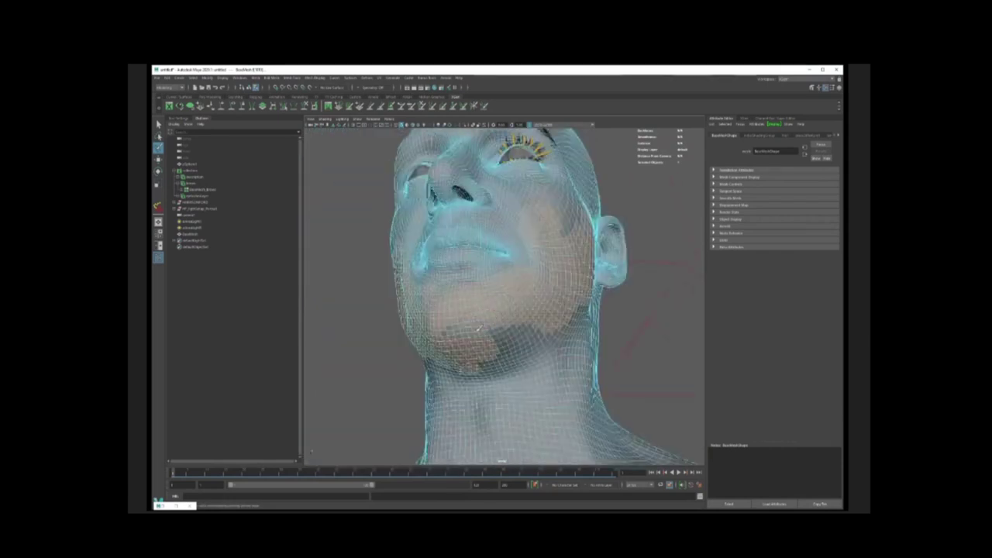
# Extend the painted face selection across the underside of the jaw and the upper neck.
pyautogui.keyDown('alt'); pyautogui.moveTo(543, 310); pyautogui.dragTo(515, 314); pyautogui.keyUp('alt')
pyautogui.moveTo(581, 302)
pyautogui.mouseDown()
pyautogui.moveTo(523, 331)
pyautogui.moveTo(503, 368)
pyautogui.mouseUp()
pyautogui.keyDown('alt'); pyautogui.moveTo(503, 368); pyautogui.dragTo(434, 402); pyautogui.keyUp('alt')
pyautogui.moveTo(639, 228)
pyautogui.mouseDown()
pyautogui.moveTo(618, 284)
pyautogui.moveTo(682, 267)
pyautogui.mouseUp()
pyautogui.moveTo(504, 374); pyautogui.dragTo(481, 391)
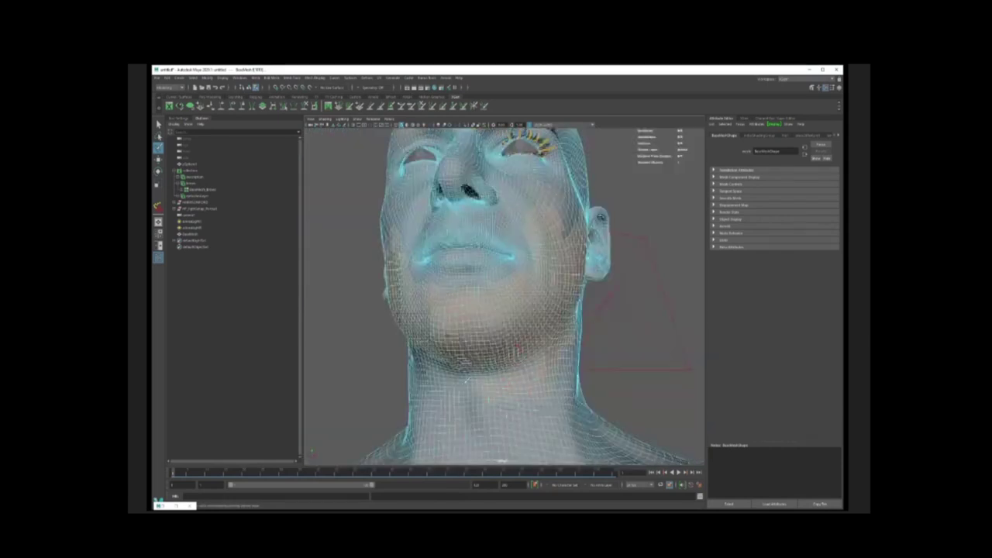
# Add the opposite cheek and the area above the upper lip to the painted face selection.
pyautogui.moveTo(326, 287)
pyautogui.keyDown('alt'); pyautogui.mouseDown()
pyautogui.moveTo(396, 254)
pyautogui.moveTo(378, 306)
pyautogui.mouseUp(); pyautogui.keyUp('alt')
pyautogui.moveTo(496, 240)
pyautogui.keyDown('alt'); pyautogui.mouseDown()
pyautogui.moveTo(467, 232)
pyautogui.moveTo(464, 289)
pyautogui.mouseUp(); pyautogui.keyUp('alt')
pyautogui.keyDown('alt'); pyautogui.moveTo(463, 289); pyautogui.dragTo(513, 281, button='right'); pyautogui.keyUp('alt')
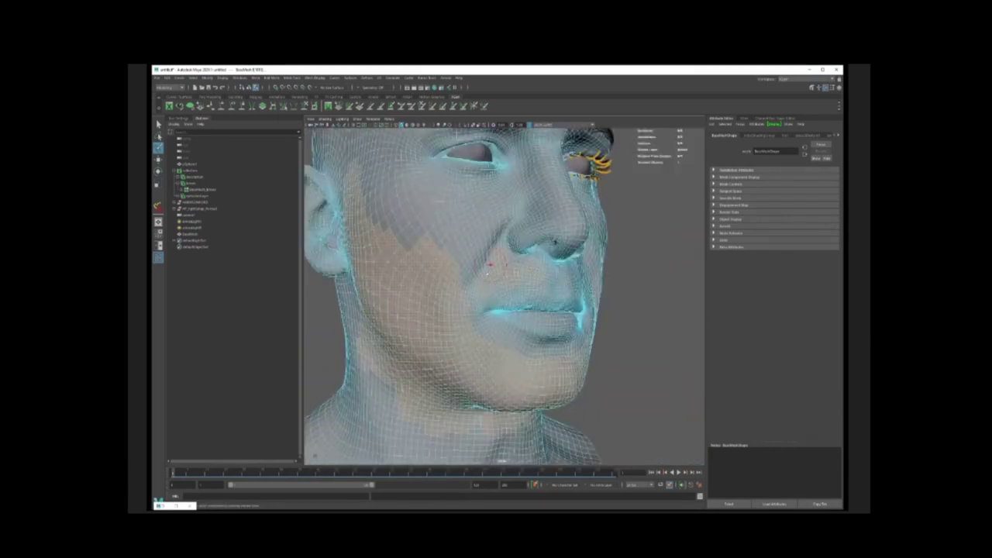
pyautogui.keyDown('alt'); pyautogui.moveTo(490, 264); pyautogui.dragTo(428, 293); pyautogui.keyUp('alt')
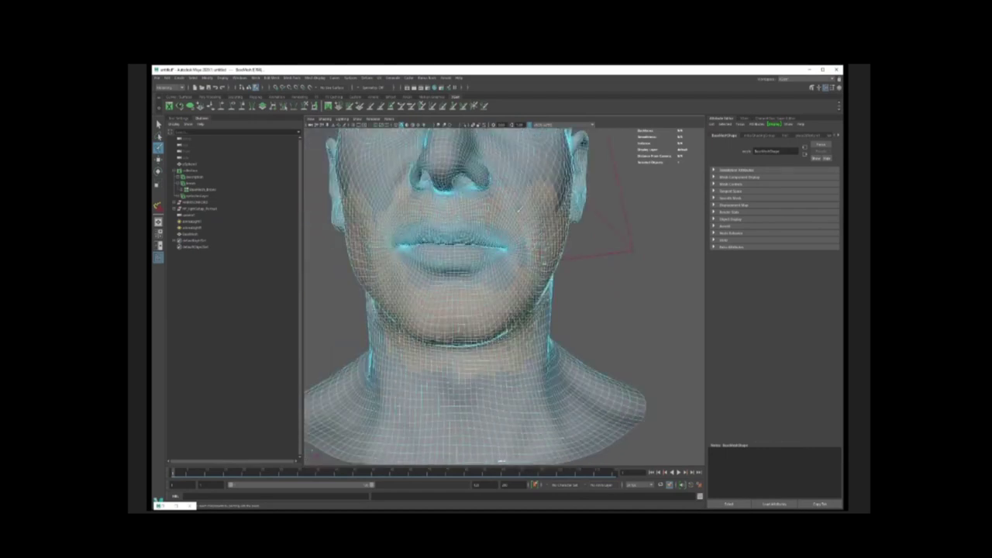
# Create a new spline description for the beard in the existing collection on the selected faces.
pyautogui.keyDown('alt'); pyautogui.moveTo(518, 210); pyautogui.dragTo(440, 269); pyautogui.keyUp('alt')
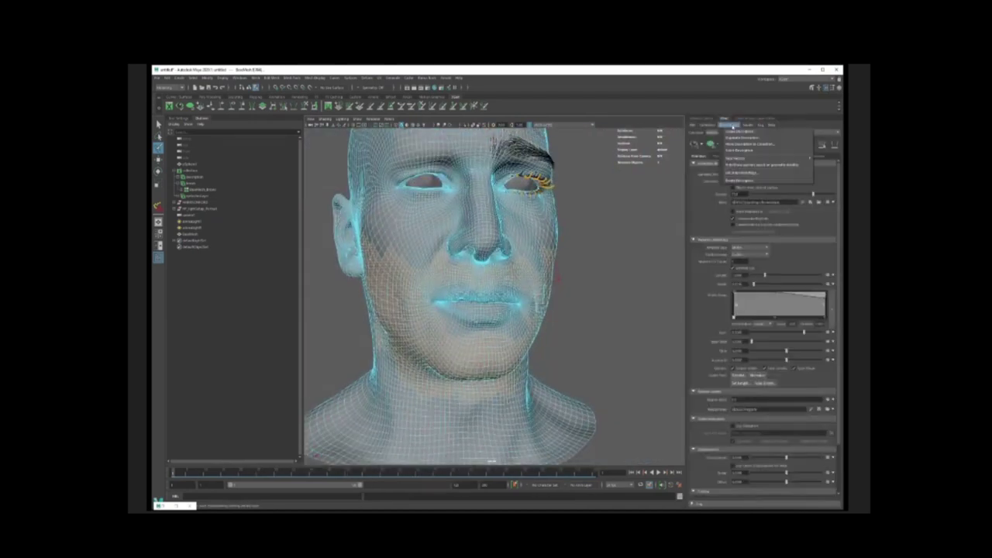
pyautogui.click(711, 144)
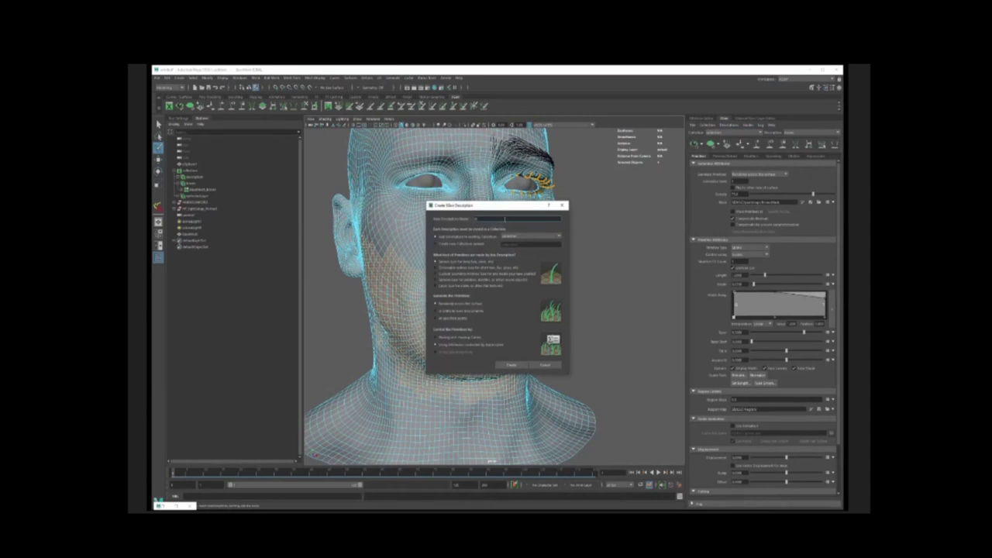
pyautogui.click(510, 365)
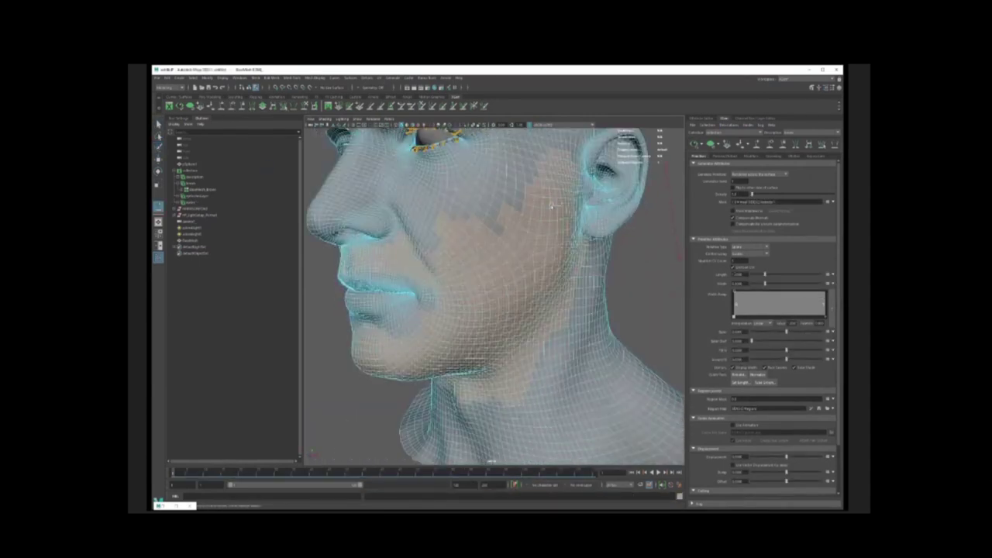
# Place beard guides on the sideburn, cheek, jaw edge and upper lip.
pyautogui.click(555, 202)
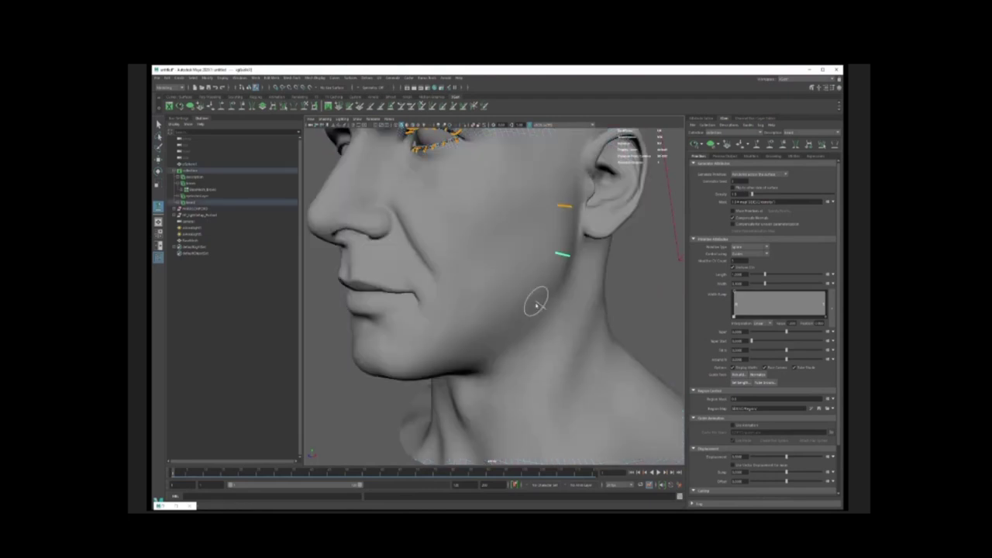
pyautogui.keyDown('alt'); pyautogui.moveTo(527, 297); pyautogui.dragTo(436, 208); pyautogui.keyUp('alt')
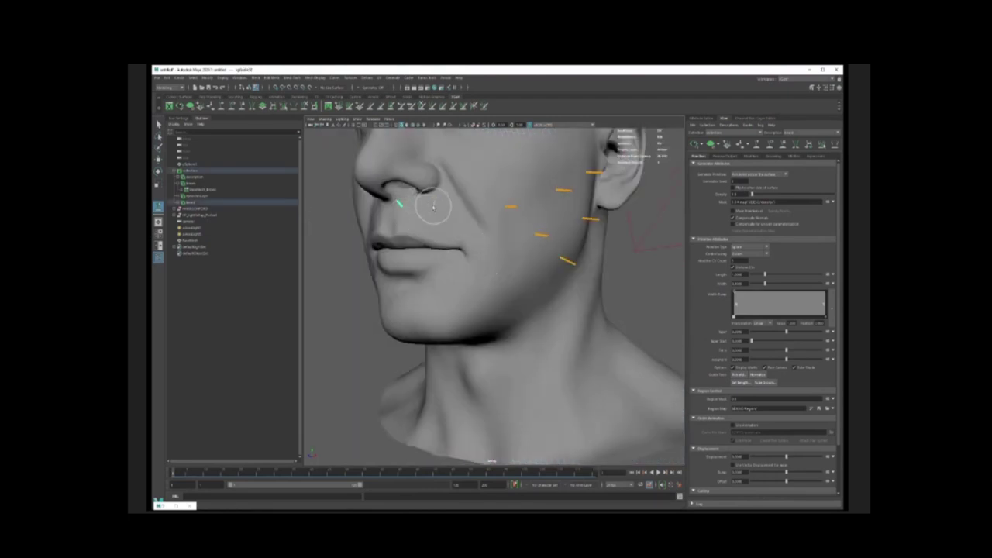
pyautogui.keyDown('alt'); pyautogui.moveTo(515, 295); pyautogui.dragTo(585, 287); pyautogui.keyUp('alt')
# Place beard guides around the chin and along the lower jaw.
pyautogui.click(509, 284)
pyautogui.click(448, 321)
pyautogui.keyDown('alt'); pyautogui.moveTo(448, 320); pyautogui.dragTo(433, 268); pyautogui.keyUp('alt')
pyautogui.click(447, 258)
pyautogui.click(465, 287)
pyautogui.click(483, 273)
# Place more beard guides under the chin, along the jaw's underside, below the ear and on the opposite side of the face.
pyautogui.keyDown('alt'); pyautogui.moveTo(521, 225); pyautogui.dragTo(569, 186); pyautogui.keyUp('alt')
pyautogui.click(452, 259)
pyautogui.click(454, 285)
pyautogui.keyDown('alt'); pyautogui.moveTo(496, 263); pyautogui.dragTo(434, 268); pyautogui.keyUp('alt')
pyautogui.click(492, 276)
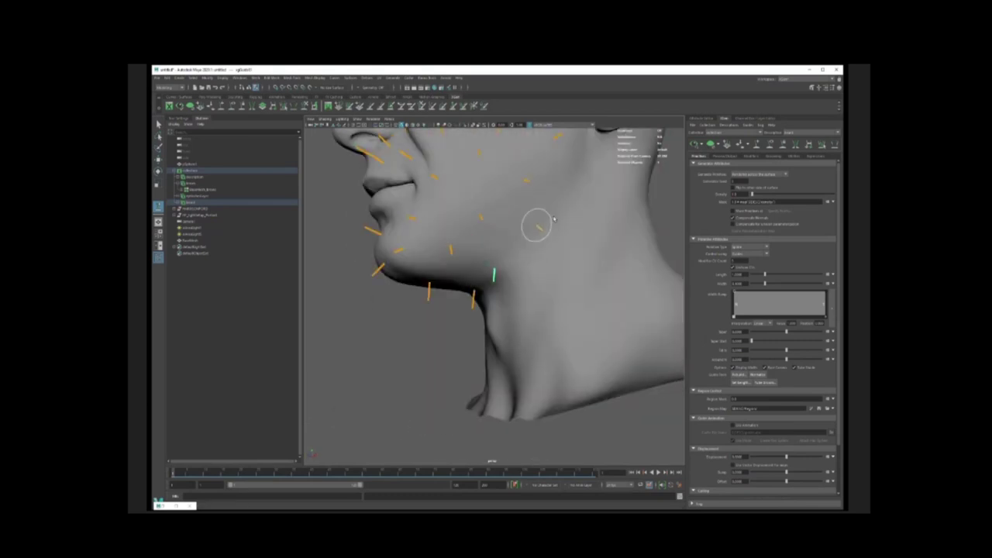
pyautogui.click(535, 225)
pyautogui.keyDown('alt'); pyautogui.moveTo(526, 205); pyautogui.dragTo(584, 229); pyautogui.keyUp('alt')
pyautogui.keyDown('alt'); pyautogui.moveTo(584, 229); pyautogui.dragTo(609, 240, button='middle'); pyautogui.keyUp('alt')
pyautogui.moveTo(468, 229)
pyautogui.keyDown('alt'); pyautogui.mouseDown()
pyautogui.moveTo(487, 294)
pyautogui.moveTo(456, 315)
pyautogui.moveTo(472, 250)
pyautogui.moveTo(414, 295)
pyautogui.mouseUp(); pyautogui.keyUp('alt')
pyautogui.click(436, 231)
# Generate the beard hair preview and set the hair length to 0.2.
pyautogui.scroll(-5, 493, 221)
pyautogui.keyDown('alt'); pyautogui.moveTo(436, 231); pyautogui.dragTo(571, 209); pyautogui.keyUp('alt')
pyautogui.press('w')
pyautogui.click(695, 145)
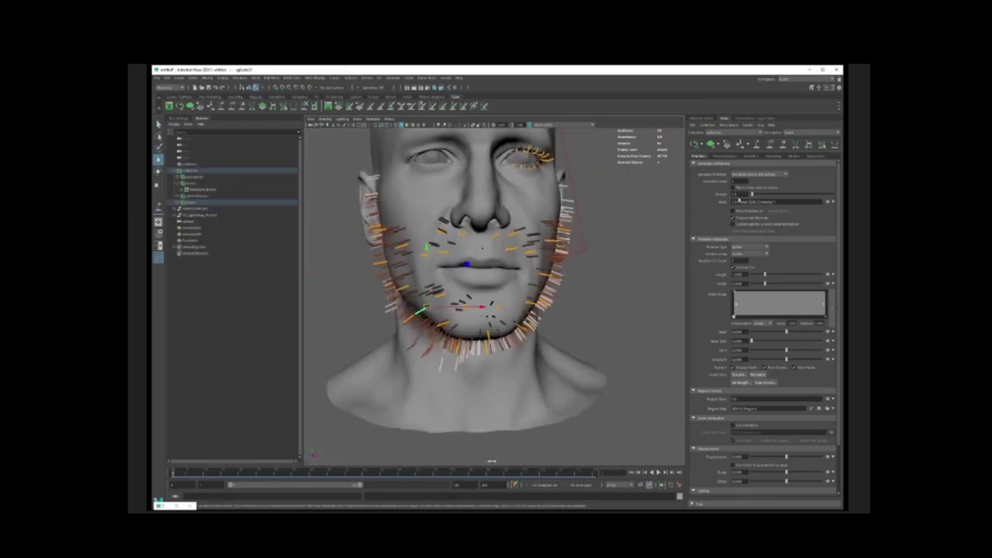
pyautogui.doubleClick(738, 274)
pyautogui.write('0.2')
pyautogui.press('Return')
# Select the beard guides and set the beard density to 10.
pyautogui.keyDown('alt'); pyautogui.moveTo(604, 264); pyautogui.dragTo(525, 250); pyautogui.keyUp('alt')
pyautogui.click(534, 250)
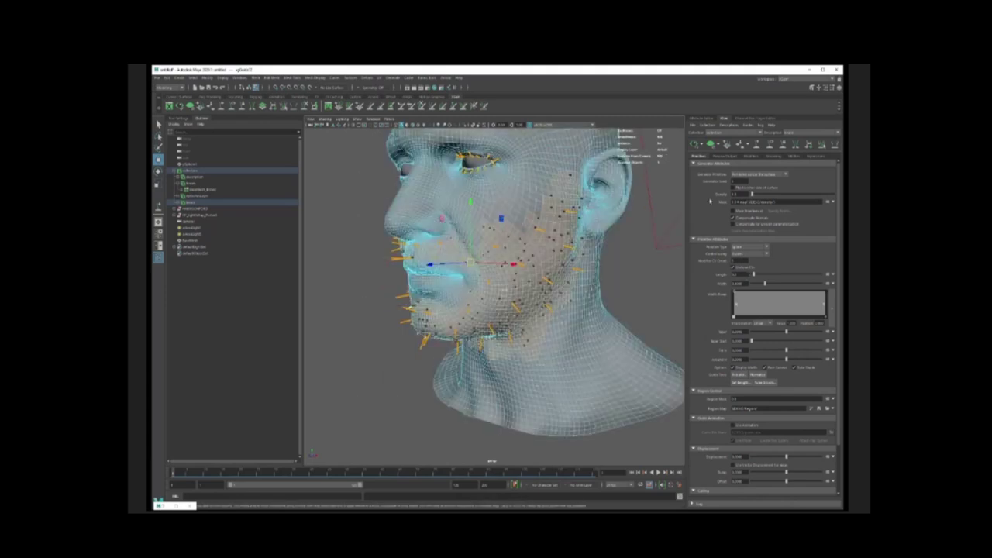
pyautogui.click(649, 285)
pyautogui.moveTo(349, 186); pyautogui.dragTo(612, 372)
pyautogui.doubleClick(736, 194)
pyautogui.write('10')
pyautogui.press('Return')
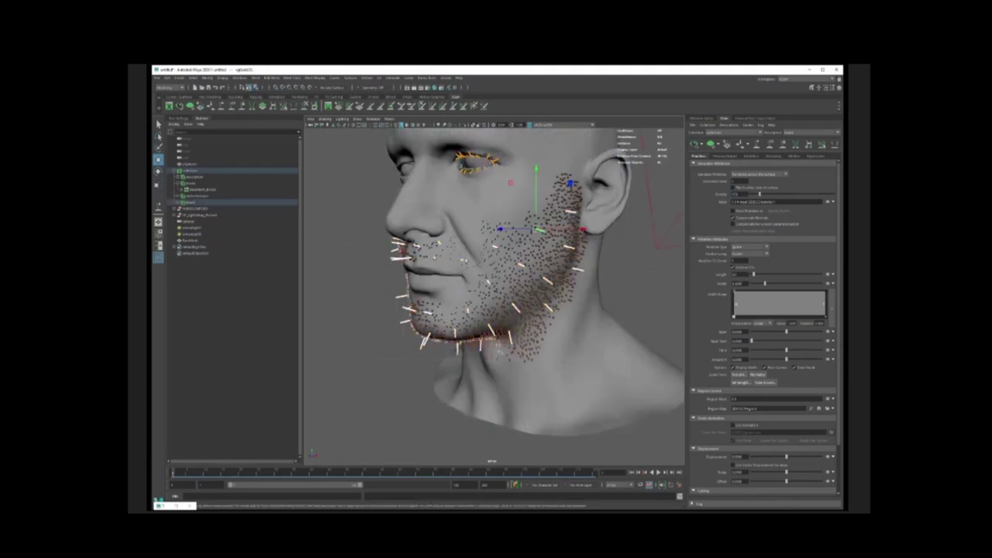
# Deselect the guides on the opposite half and rotate the remaining cheek and jaw guides downward.
pyautogui.press('e')
pyautogui.keyDown('alt'); pyautogui.moveTo(512, 233); pyautogui.dragTo(619, 212); pyautogui.keyUp('alt')
pyautogui.press('w')
pyautogui.keyDown('ctrl'); pyautogui.moveTo(359, 204); pyautogui.dragTo(479, 370); pyautogui.keyUp('ctrl')
pyautogui.press('e')
pyautogui.moveTo(619, 213); pyautogui.dragTo(612, 289)
# Select the guides on the opposite cheek and jaw and rotate them downward.
pyautogui.press('w')
pyautogui.press('e')
pyautogui.press('w')
pyautogui.moveTo(355, 208); pyautogui.dragTo(465, 369)
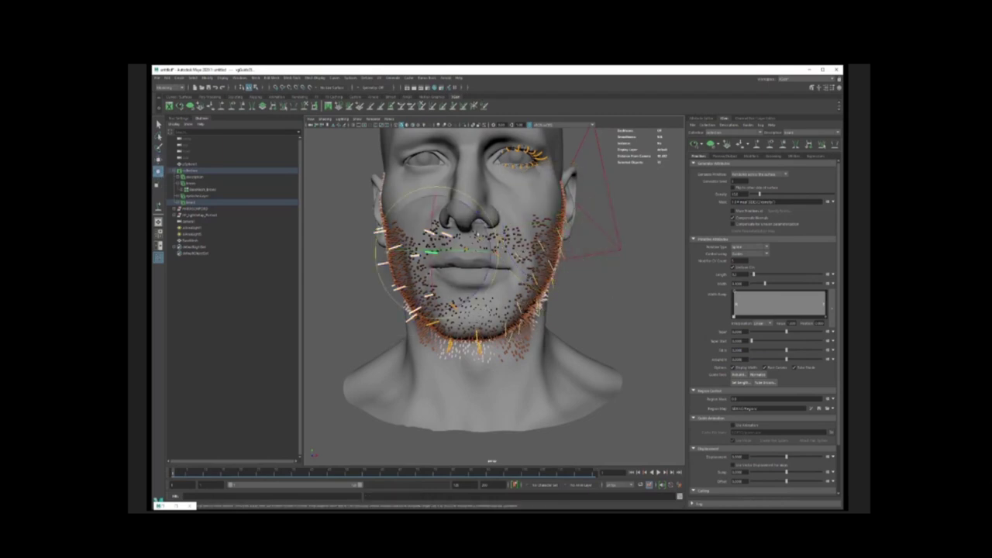
pyautogui.press('e')
pyautogui.moveTo(411, 302); pyautogui.dragTo(472, 256)
# Adjust the rotation of the guides around the mouth and chin so they follow the beard's downward flow.
pyautogui.press('w')
pyautogui.moveTo(422, 299); pyautogui.dragTo(472, 310)
pyautogui.press('e')
pyautogui.press('w')
pyautogui.press('e')
pyautogui.moveTo(430, 298); pyautogui.dragTo(495, 298)
pyautogui.press('w')
pyautogui.click(480, 340)
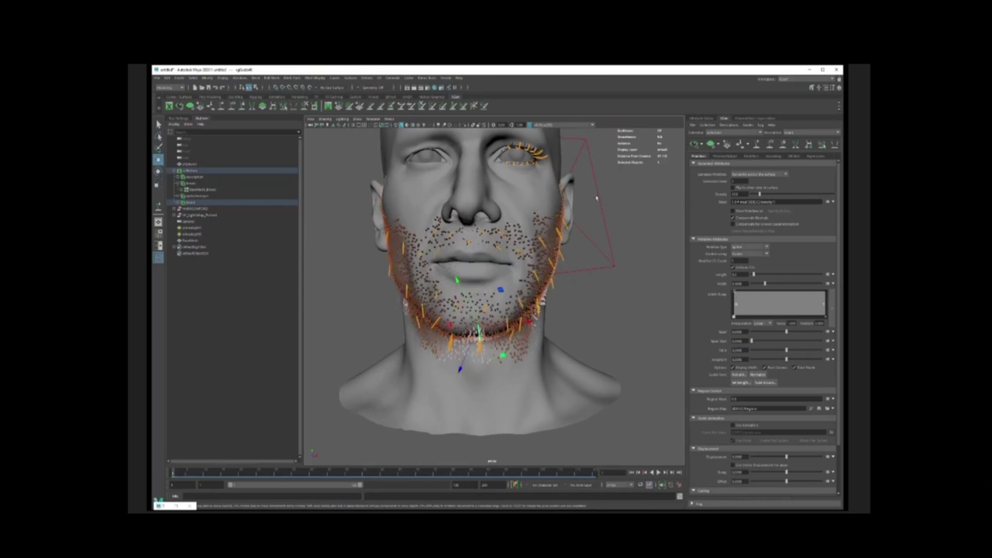
# Reduce the width of the beard hairs.
pyautogui.keyDown('alt'); pyautogui.moveTo(596, 199); pyautogui.dragTo(554, 201); pyautogui.keyUp('alt')
pyautogui.doubleClick(737, 284)
pyautogui.press('Return')
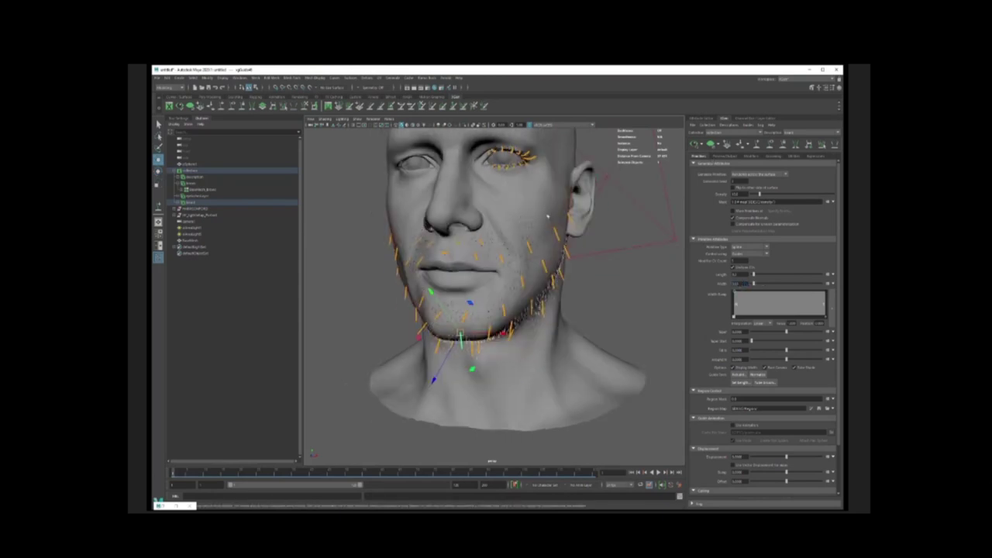
# Add a Noise modifier to the beard and lower the tip end of its magnitude scale ramp.
pyautogui.scroll(2, 547, 215)
pyautogui.click(753, 158)
pyautogui.click(813, 171)
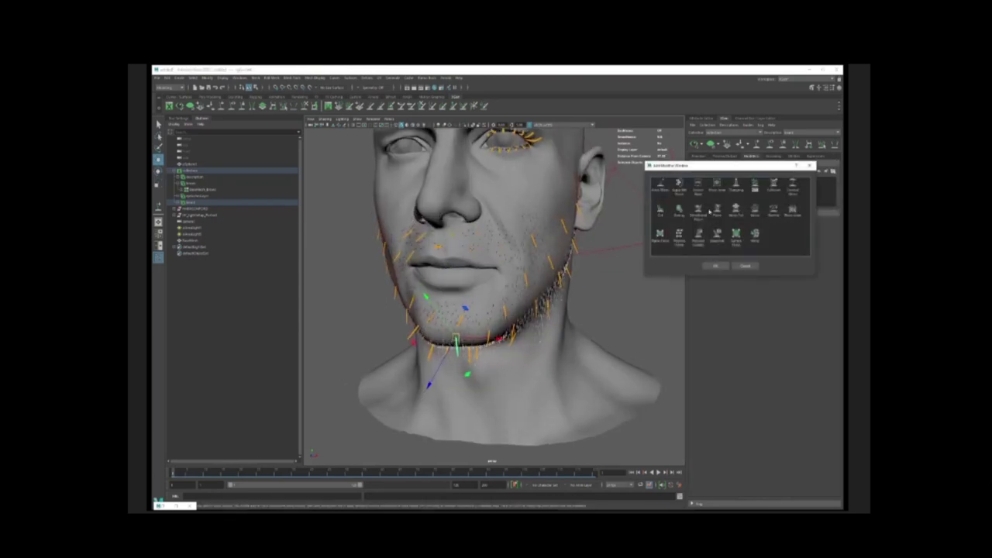
pyautogui.click(716, 265)
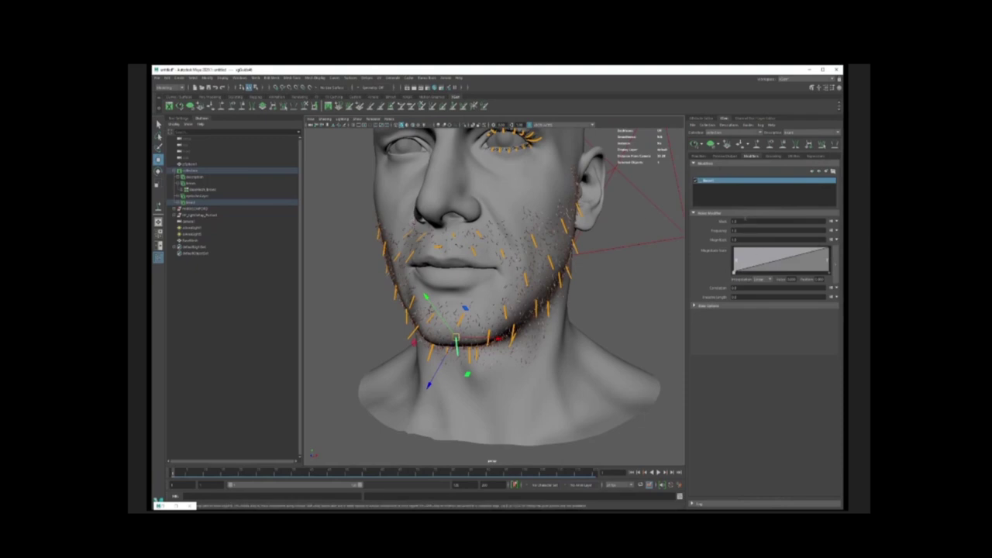
pyautogui.keyDown('alt'); pyautogui.moveTo(543, 221); pyautogui.dragTo(525, 231); pyautogui.keyUp('alt')
pyautogui.moveTo(827, 248); pyautogui.dragTo(827, 261)
# Select the beard description and assign the existing hair shader to it in the Hypershade.
pyautogui.keyDown('alt'); pyautogui.moveTo(585, 228); pyautogui.dragTo(538, 239); pyautogui.keyUp('alt')
pyautogui.click(617, 320)
pyautogui.click(192, 203)
pyautogui.click(176, 505)
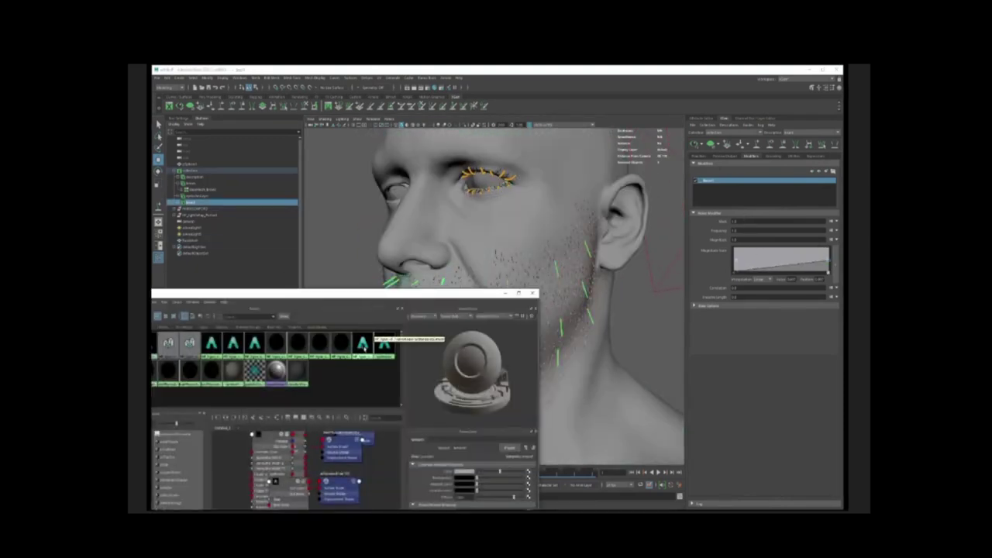
pyautogui.keyDown('alt'); pyautogui.moveTo(294, 461); pyautogui.dragTo(326, 475, button='middle'); pyautogui.keyUp('alt')
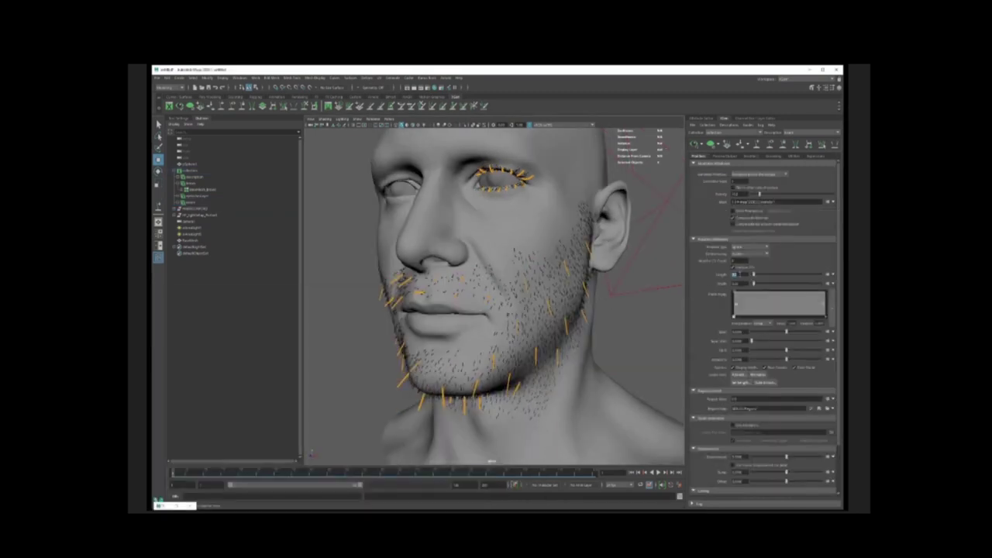
# Select the head mesh and create a paintable map for the beard's density mask.
pyautogui.click(600, 380)
pyautogui.keyDown('alt'); pyautogui.moveTo(564, 257); pyautogui.dragTo(612, 248); pyautogui.keyUp('alt')
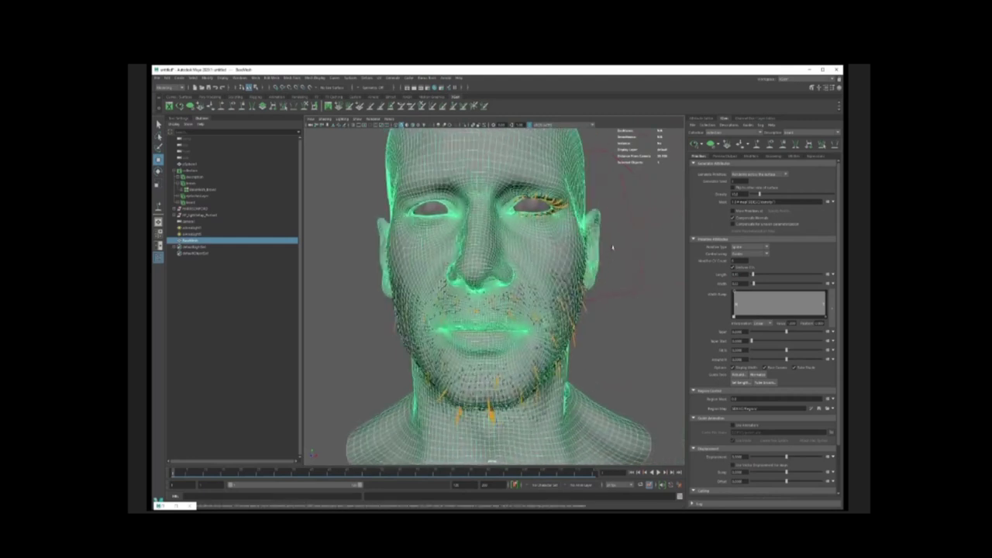
pyautogui.click(835, 212)
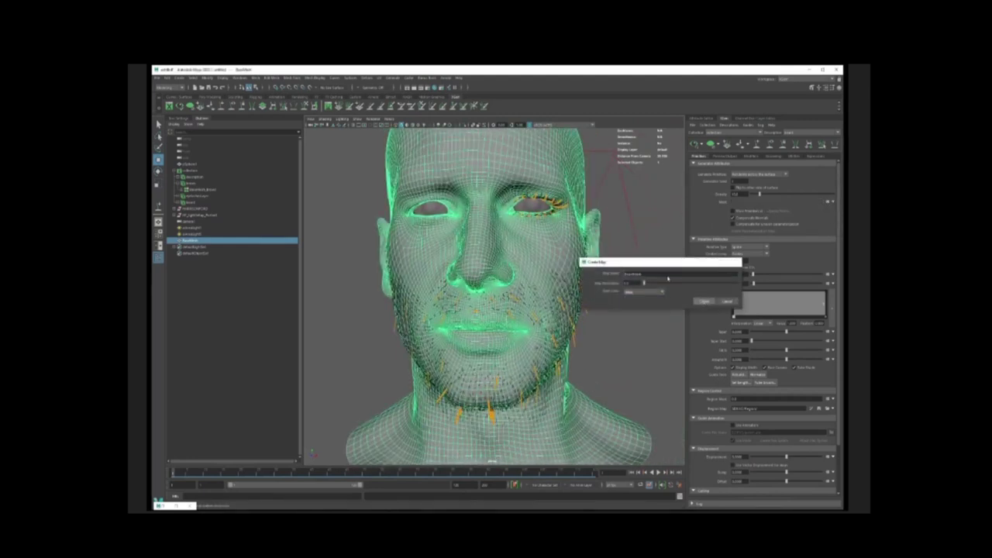
pyautogui.click(704, 302)
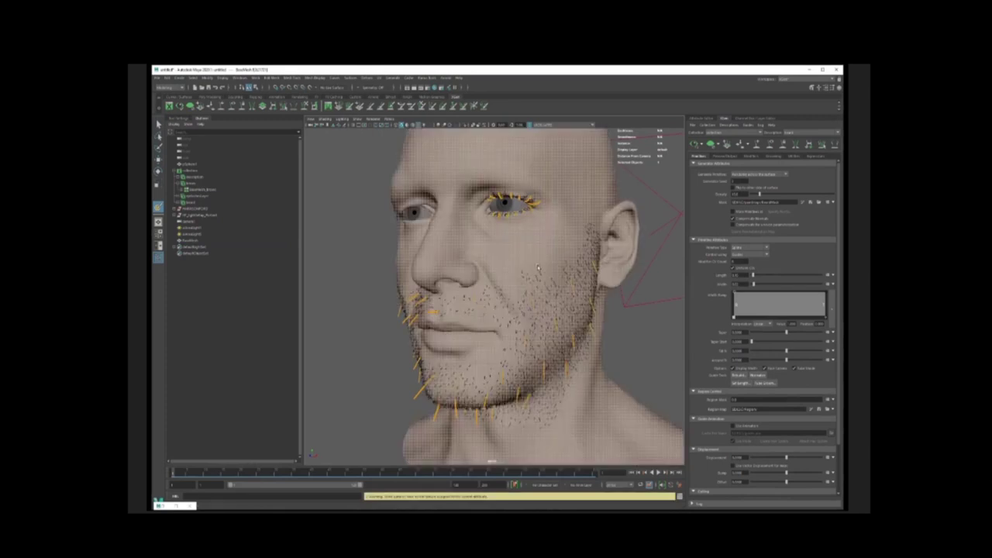
# Reselect the head mesh in object mode and restart painting of the beard mask.
pyautogui.press('w')
pyautogui.moveTo(556, 251); pyautogui.dragTo(642, 206, button='right')
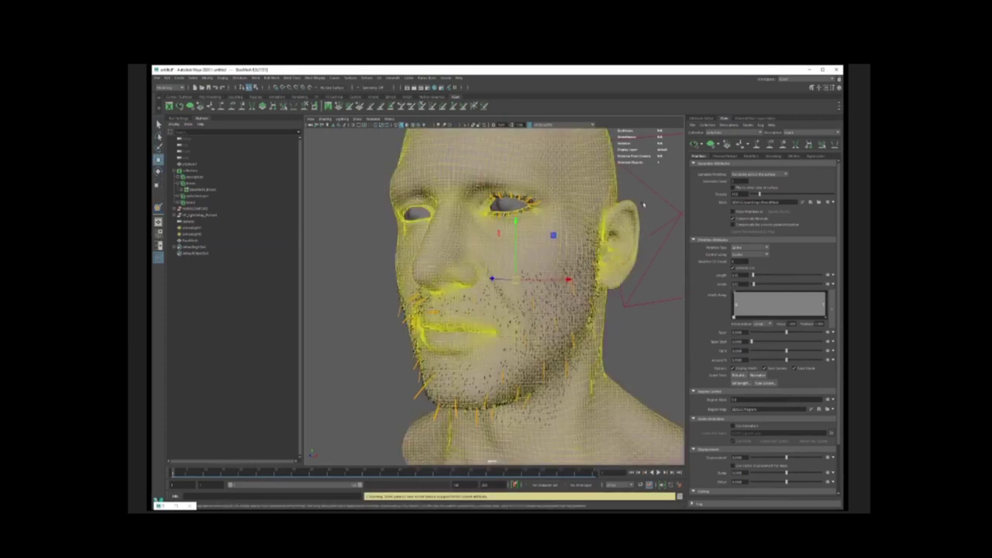
pyautogui.click(626, 313)
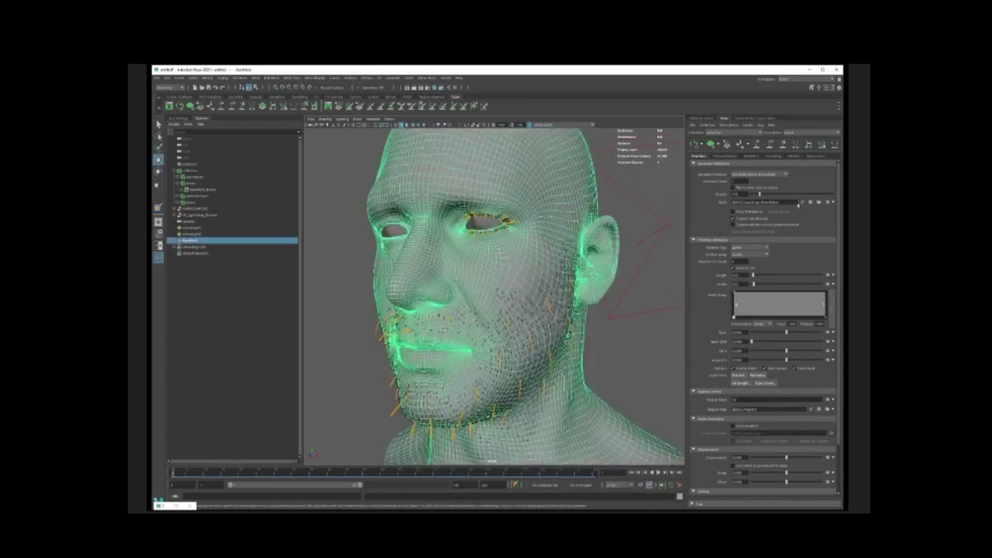
pyautogui.click(803, 202)
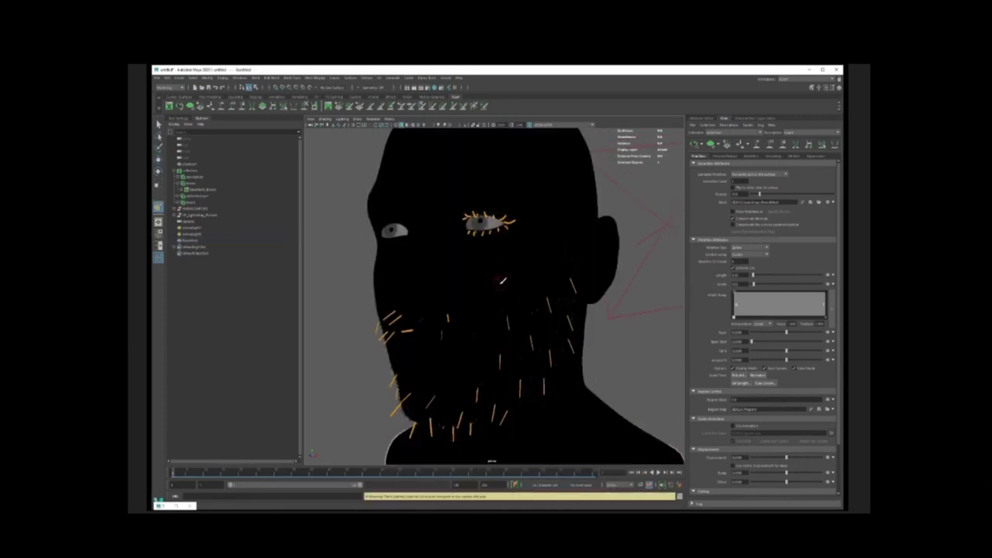
# Set the mask brush to a grey color and enable stylus pressure affecting opacity.
pyautogui.click(184, 120)
pyautogui.click(218, 203)
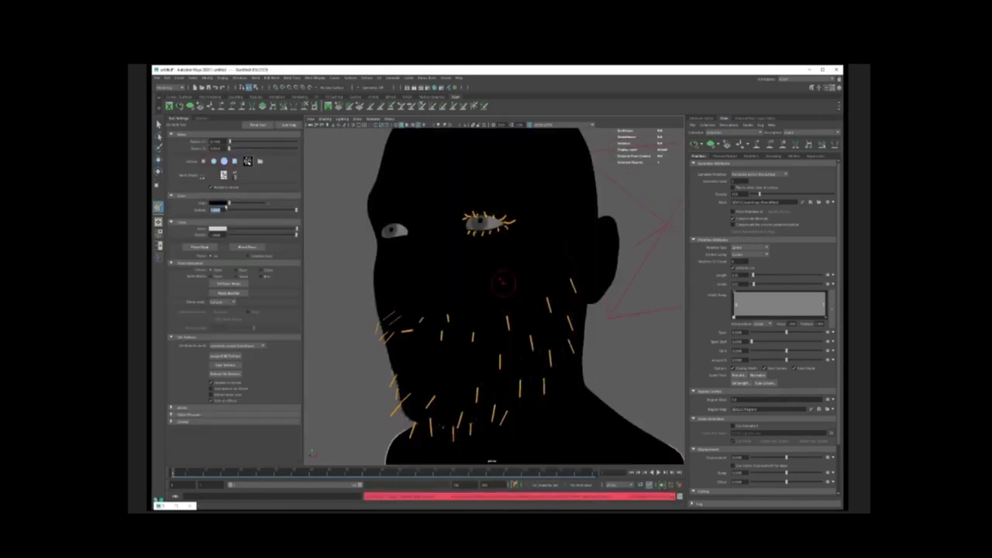
pyautogui.click(200, 193)
pyautogui.keyDown('alt'); pyautogui.moveTo(544, 350); pyautogui.dragTo(527, 311, button='middle'); pyautogui.keyUp('alt')
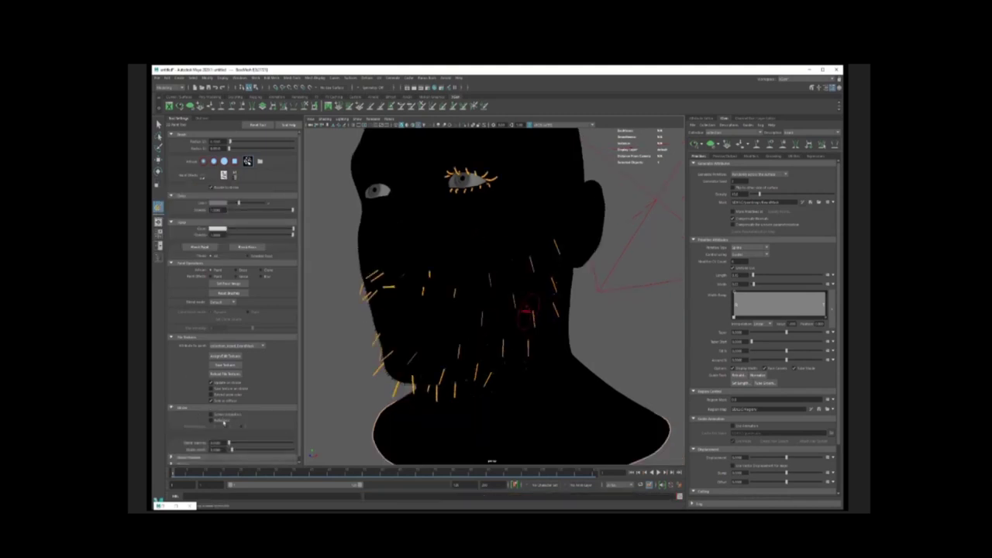
pyautogui.click(175, 408)
pyautogui.click(176, 415)
# Paint the beard mask in grey over the sideburn, cheek and jaw on one side of the face.
pyautogui.keyDown('alt'); pyautogui.moveTo(571, 271); pyautogui.dragTo(538, 267); pyautogui.keyUp('alt')
pyautogui.moveTo(551, 220)
pyautogui.mouseDown()
pyautogui.moveTo(543, 268)
pyautogui.moveTo(496, 301)
pyautogui.moveTo(482, 325)
pyautogui.mouseUp()
pyautogui.keyDown('alt'); pyautogui.moveTo(527, 303); pyautogui.dragTo(476, 290); pyautogui.keyUp('alt')
pyautogui.moveTo(464, 294)
pyautogui.mouseDown()
pyautogui.moveTo(538, 268)
pyautogui.moveTo(471, 314)
pyautogui.moveTo(479, 293)
pyautogui.mouseUp()
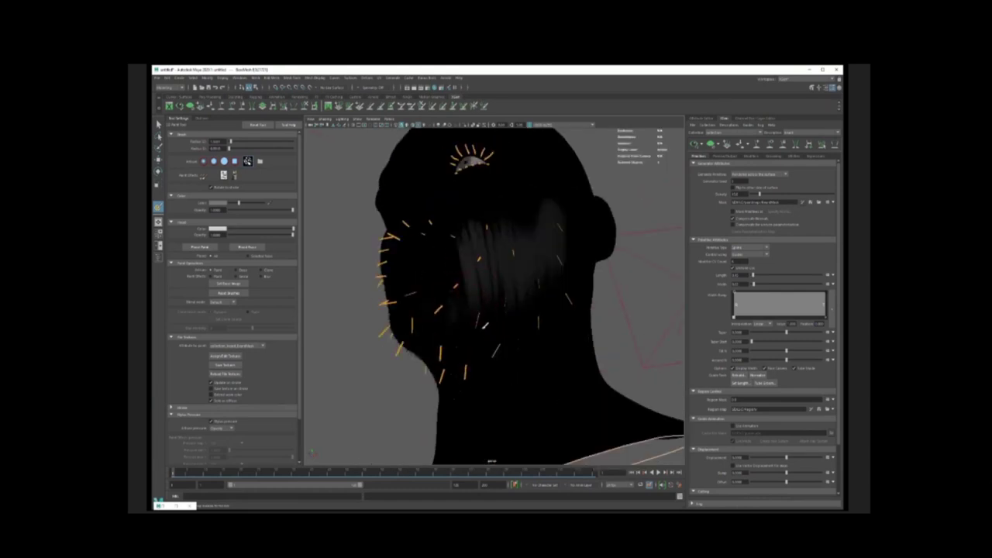
pyautogui.keyDown('alt'); pyautogui.moveTo(524, 254); pyautogui.dragTo(569, 258); pyautogui.keyUp('alt')
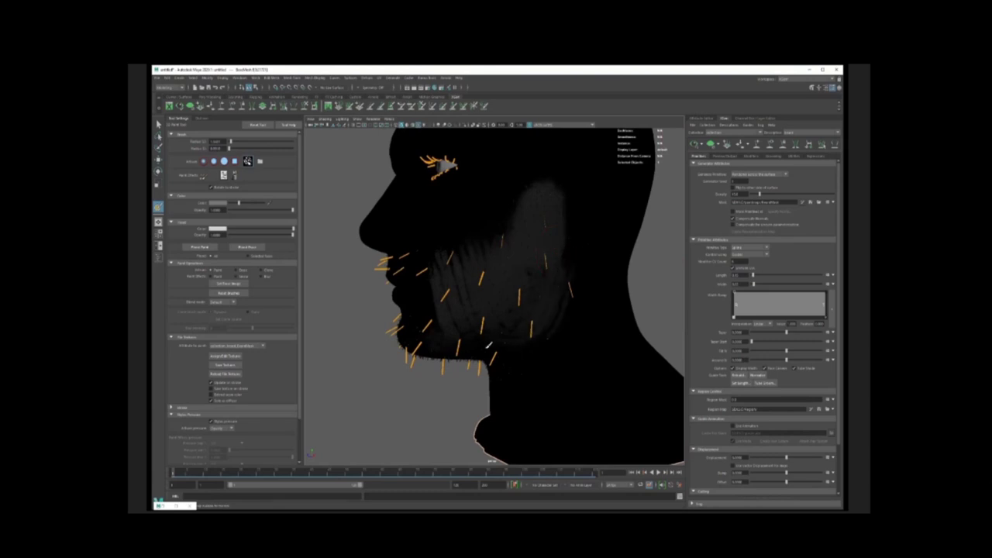
pyautogui.keyDown('alt'); pyautogui.moveTo(633, 259); pyautogui.dragTo(675, 264); pyautogui.keyUp('alt')
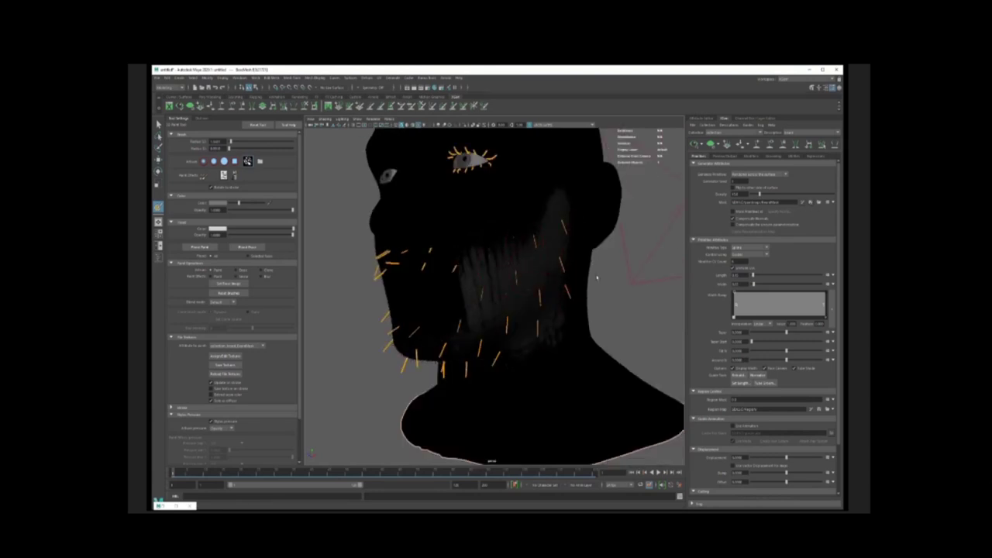
# Reopen the mask for painting and paint the sideburn, cheek and underside of the jaw on the opposite side.
pyautogui.press('q')
pyautogui.keyDown('alt'); pyautogui.moveTo(517, 256); pyautogui.dragTo(521, 298); pyautogui.keyUp('alt')
pyautogui.click(471, 303)
pyautogui.click(802, 203)
pyautogui.keyDown('alt'); pyautogui.moveTo(333, 260); pyautogui.dragTo(433, 260); pyautogui.keyUp('alt')
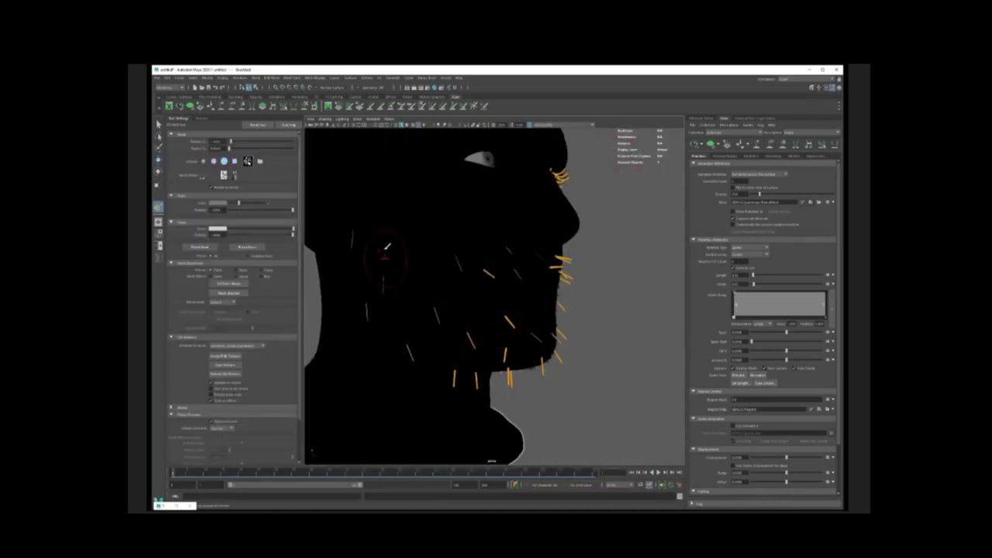
pyautogui.moveTo(377, 231); pyautogui.dragTo(375, 294)
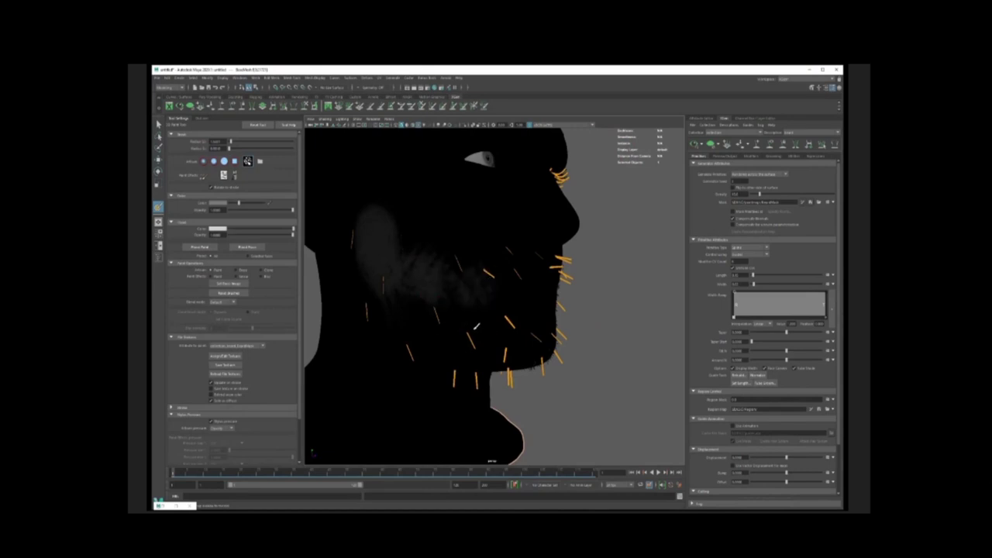
pyautogui.moveTo(407, 258)
pyautogui.keyDown('alt'); pyautogui.mouseDown()
pyautogui.moveTo(454, 221)
pyautogui.moveTo(456, 298)
pyautogui.moveTo(510, 315)
pyautogui.mouseUp(); pyautogui.keyUp('alt')
pyautogui.moveTo(450, 274); pyautogui.dragTo(480, 330)
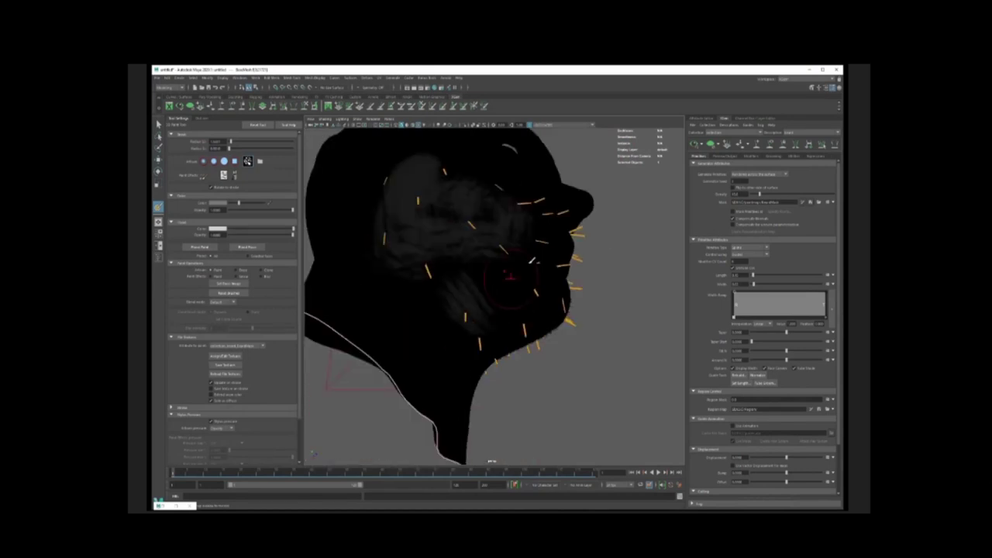
# Extend the painted mask along the lower jaw and across the chin.
pyautogui.keyDown('alt'); pyautogui.moveTo(511, 276); pyautogui.dragTo(475, 365); pyautogui.keyUp('alt')
pyautogui.keyDown('alt'); pyautogui.moveTo(482, 261); pyautogui.dragTo(502, 271); pyautogui.keyUp('alt')
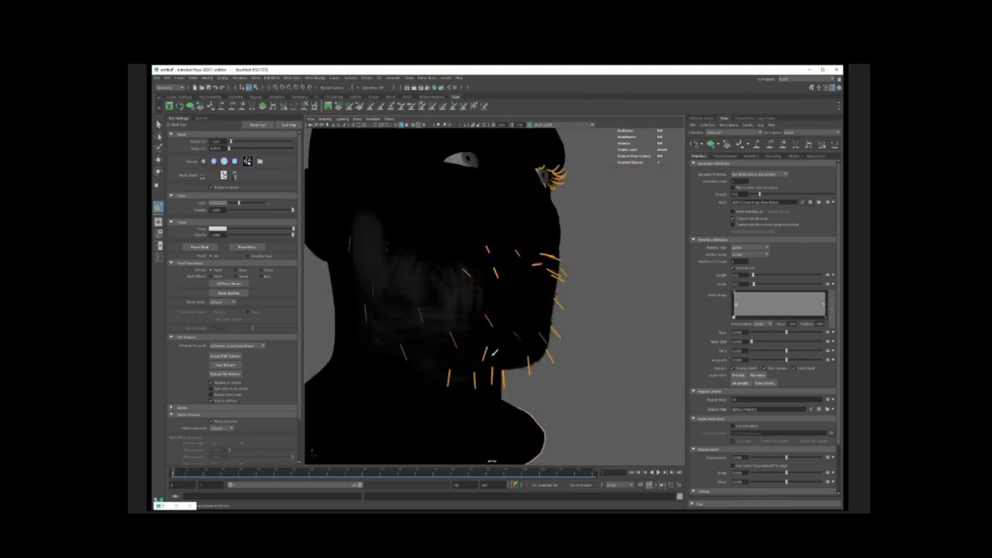
pyautogui.keyDown('alt'); pyautogui.moveTo(488, 191); pyautogui.dragTo(527, 257); pyautogui.keyUp('alt')
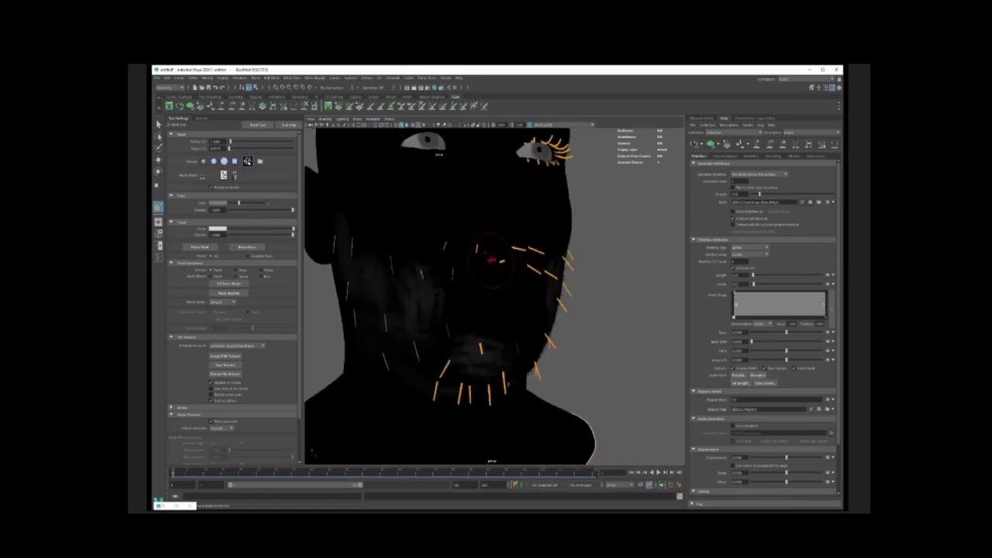
# Leave mask painting and switch the head back from wireframe to plain shaded display.
pyautogui.hotkey('alt', '5')
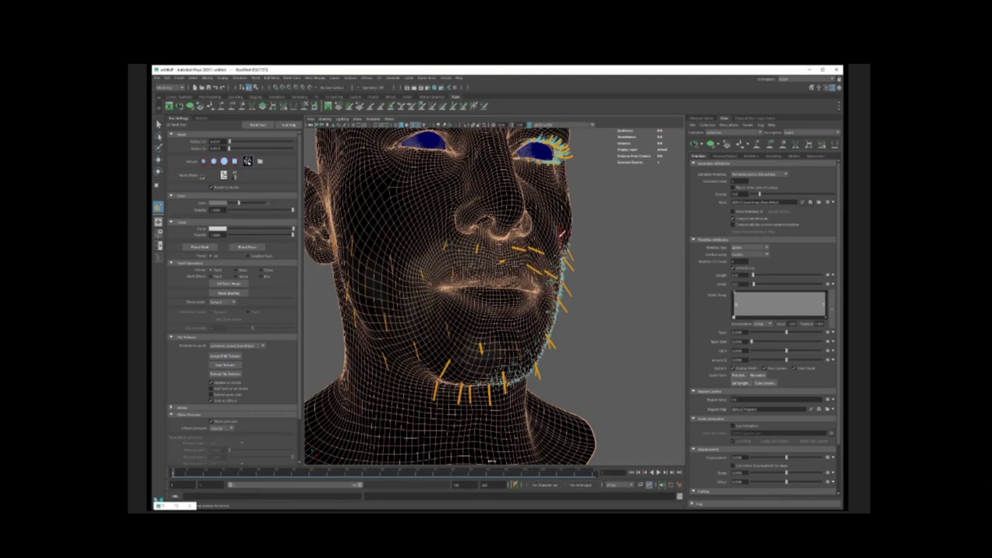
pyautogui.keyDown('alt'); pyautogui.moveTo(561, 234); pyautogui.dragTo(549, 236); pyautogui.keyUp('alt')
pyautogui.press('w')
pyautogui.click(597, 213)
pyautogui.scroll(-3, 597, 212)
pyautogui.keyDown('alt'); pyautogui.moveTo(597, 213); pyautogui.dragTo(504, 210); pyautogui.keyUp('alt')
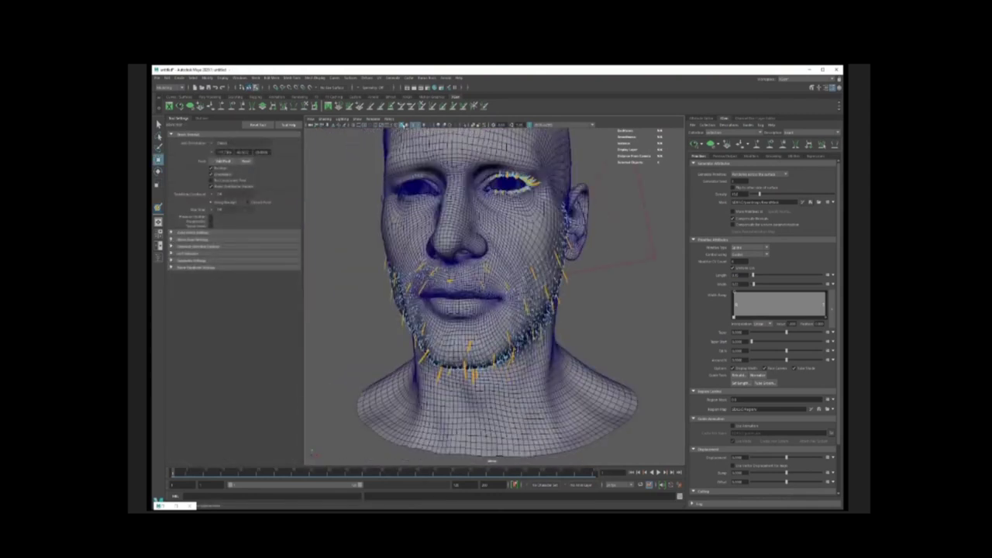
pyautogui.scroll(-1, 543, 227)
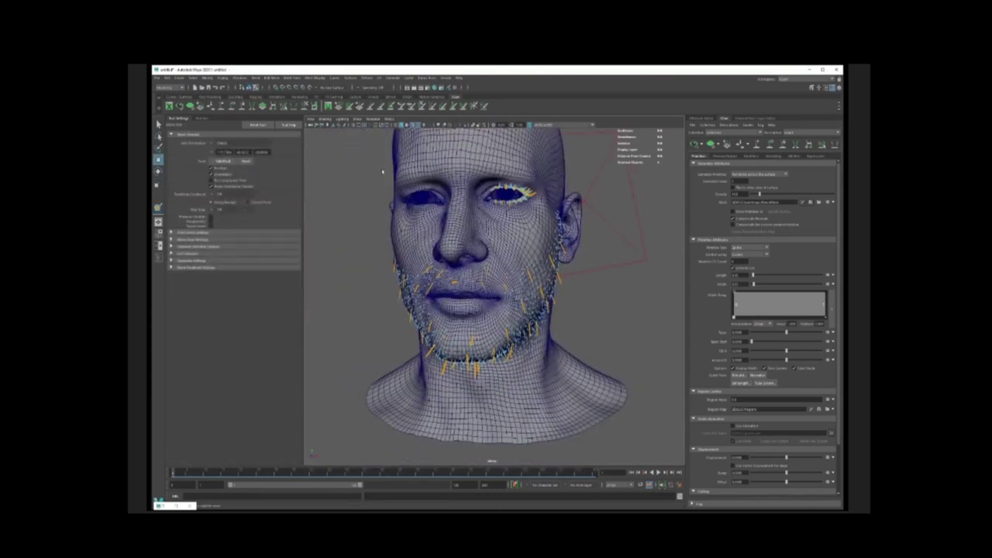
pyautogui.click(412, 125)
# Resume mask painting on the head, fill in the upper lip and mouth corners, and leave the paint tool.
pyautogui.keyDown('alt'); pyautogui.moveTo(457, 233); pyautogui.dragTo(490, 226); pyautogui.keyUp('alt')
pyautogui.scroll(3, 490, 232)
pyautogui.click(491, 255)
pyautogui.press('y')
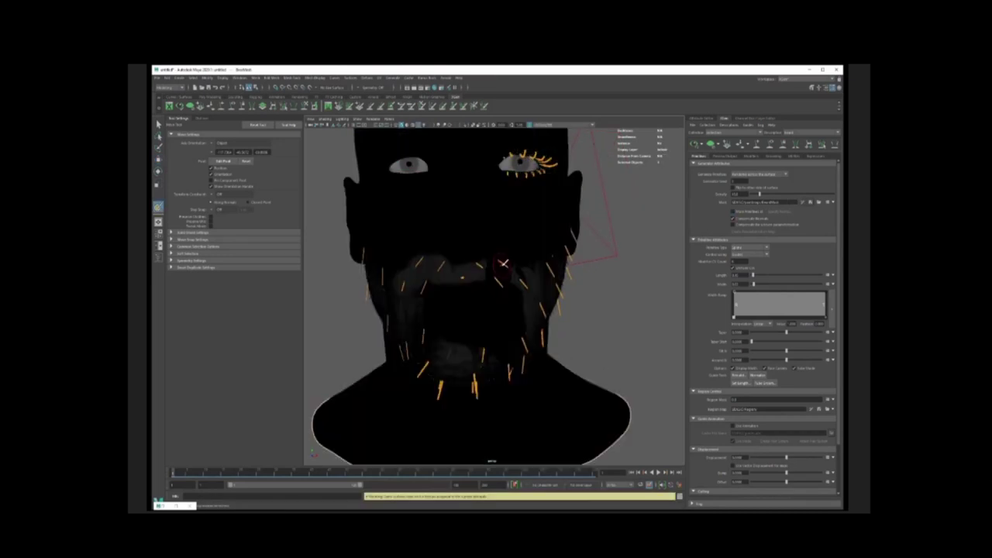
pyautogui.moveTo(527, 266); pyautogui.dragTo(499, 276)
pyautogui.keyDown('alt'); pyautogui.moveTo(549, 269); pyautogui.dragTo(465, 285); pyautogui.keyUp('alt')
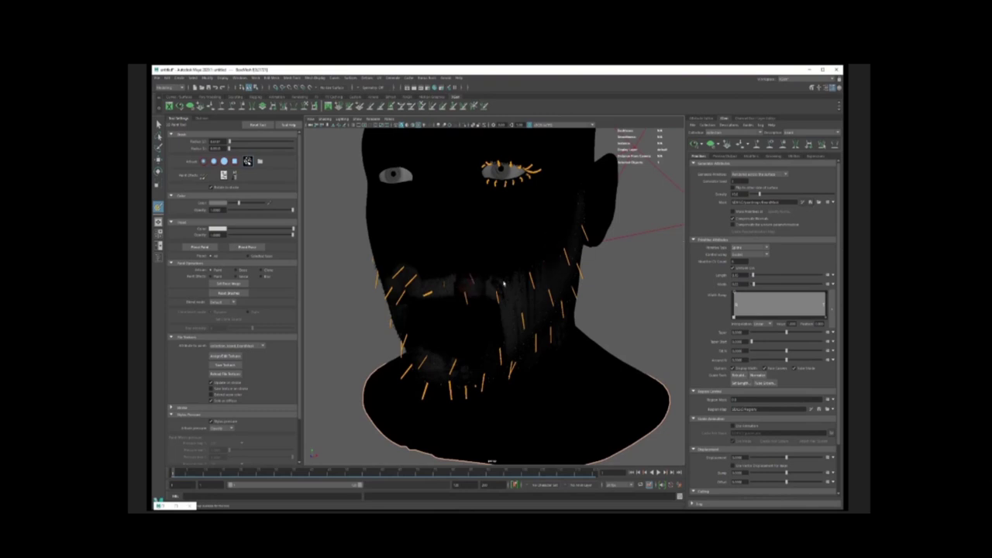
pyautogui.scroll(-1, 500, 284)
pyautogui.press('w')
pyautogui.click(620, 302)
pyautogui.keyDown('alt'); pyautogui.moveTo(605, 298); pyautogui.dragTo(596, 321); pyautogui.keyUp('alt')
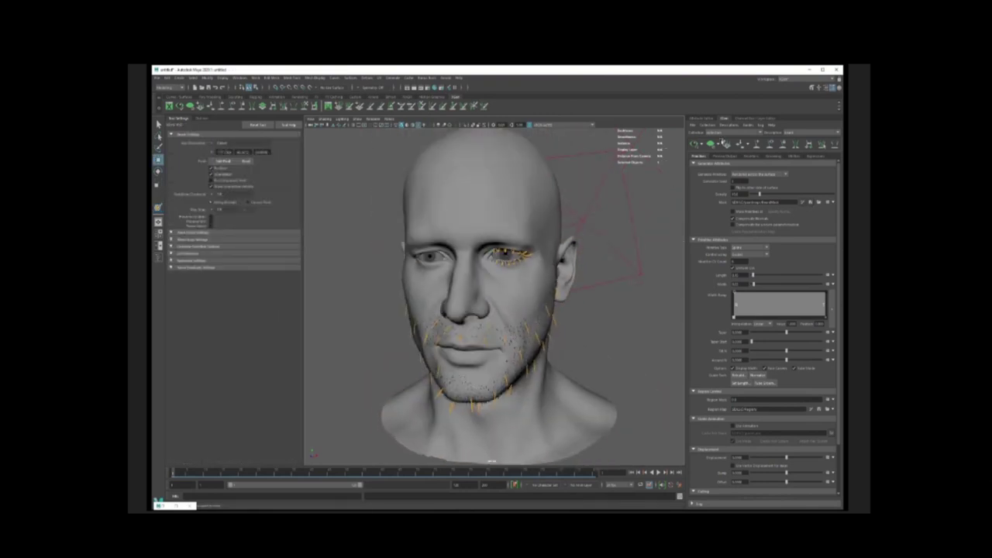
# Switch between the facial-hair descriptions and check the eyebrow, eyelash and beard hair from several angles.
pyautogui.scroll(-3, 596, 310)
pyautogui.click(801, 133)
pyautogui.click(799, 142)
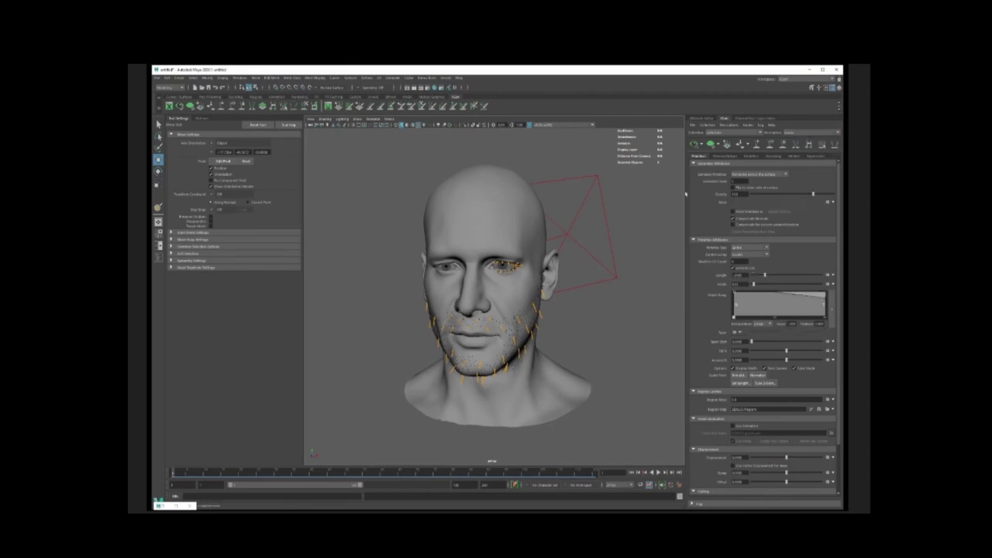
pyautogui.keyDown('alt'); pyautogui.moveTo(570, 221); pyautogui.dragTo(511, 230); pyautogui.keyUp('alt')
pyautogui.scroll(2, 511, 230)
pyautogui.click(801, 134)
pyautogui.click(796, 147)
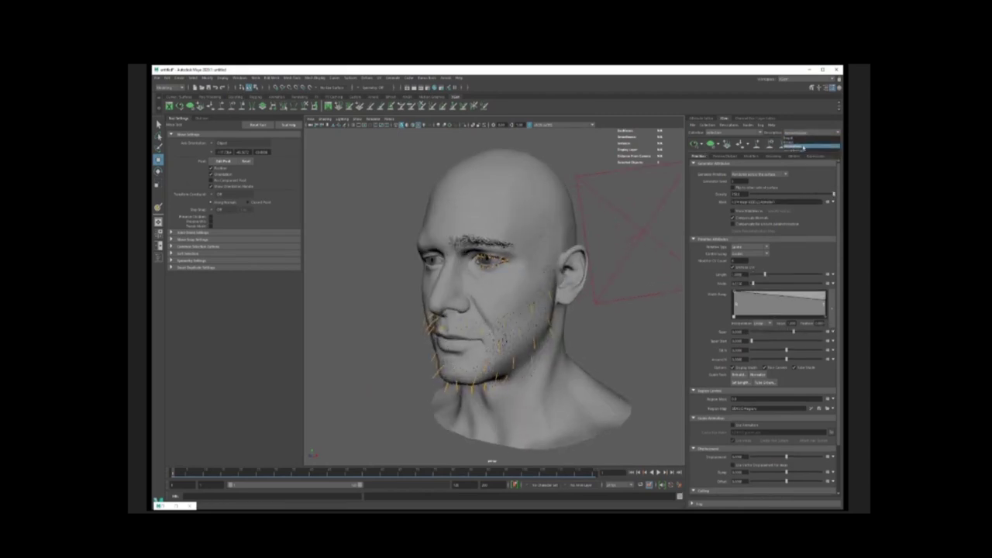
pyautogui.click(798, 146)
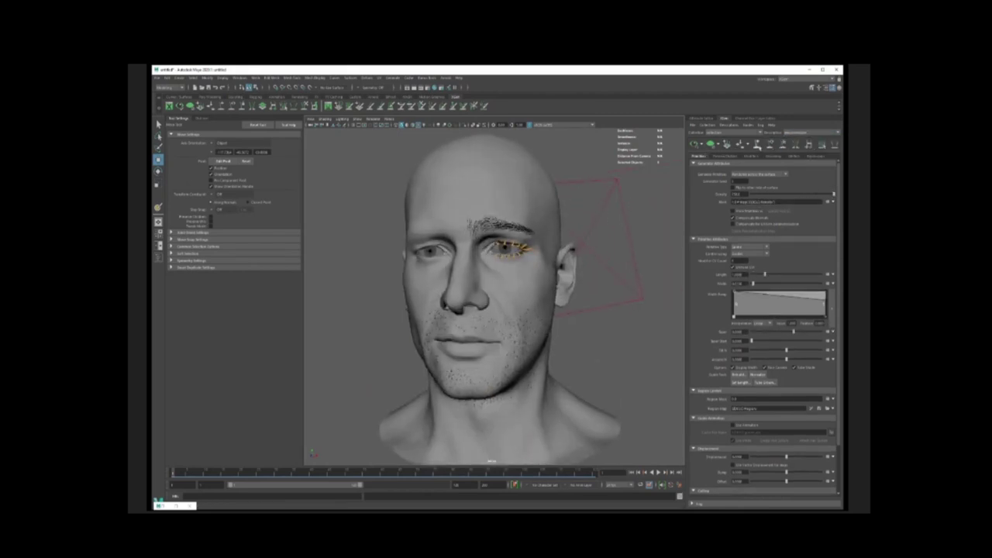
# Save the untitled scene to disk as a new named file.
pyautogui.hotkey('ctrl', 's')
pyautogui.press('Escape')
pyautogui.click(157, 78)
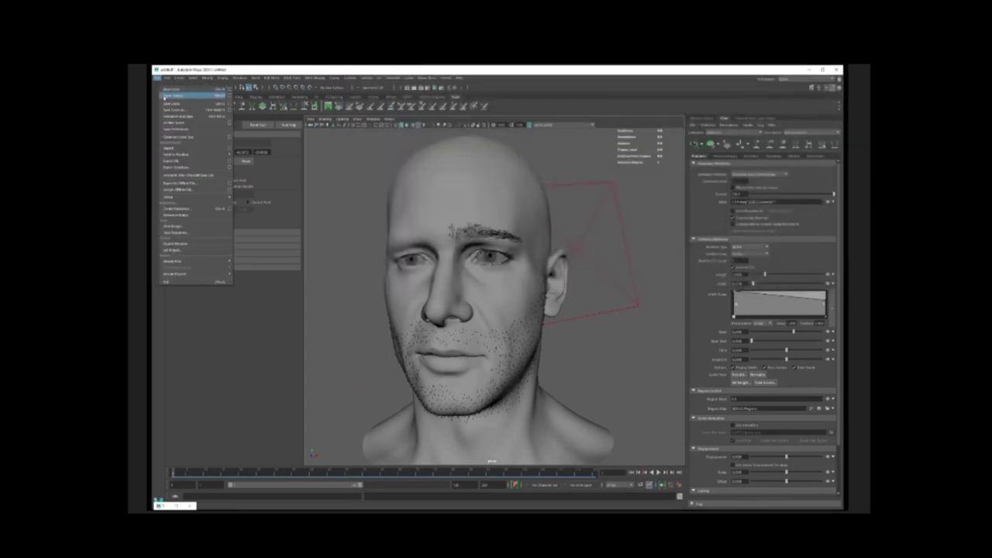
pyautogui.click(184, 109)
pyautogui.doubleClick(399, 98)
pyautogui.click(658, 189)
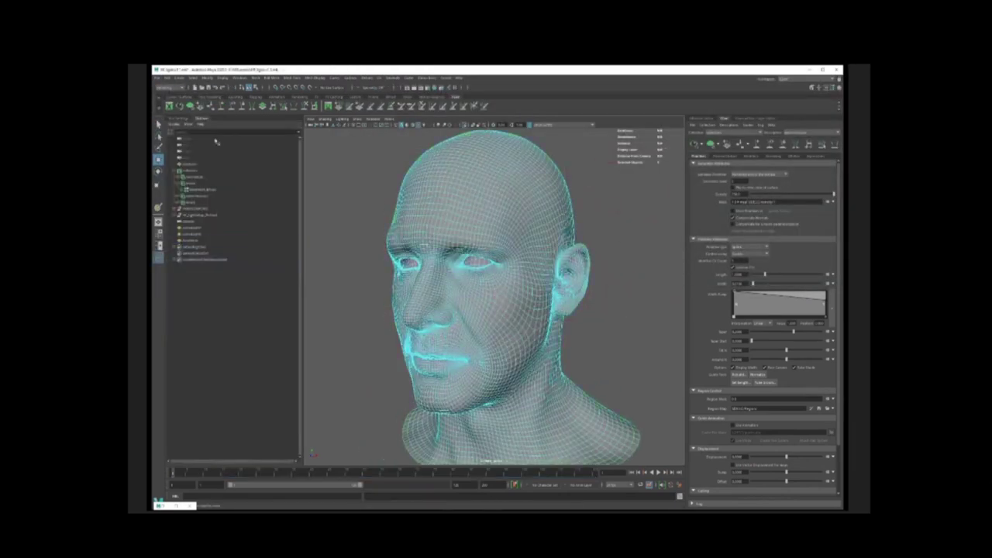
# Paint-select the head mesh faces across the forehead hairline, crown and side of the scalp.
pyautogui.moveTo(535, 233)
pyautogui.keyDown('alt'); pyautogui.mouseDown()
pyautogui.moveTo(493, 230)
pyautogui.moveTo(457, 164)
pyautogui.mouseUp(); pyautogui.keyUp('alt')
pyautogui.keyDown('alt'); pyautogui.moveTo(457, 164); pyautogui.dragTo(543, 172); pyautogui.keyUp('alt')
pyautogui.moveTo(489, 173)
pyautogui.mouseDown()
pyautogui.moveTo(449, 190)
pyautogui.moveTo(422, 236)
pyautogui.mouseUp()
pyautogui.moveTo(422, 236)
pyautogui.keyDown('alt'); pyautogui.mouseDown()
pyautogui.moveTo(453, 242)
pyautogui.moveTo(426, 246)
pyautogui.moveTo(441, 232)
pyautogui.mouseUp(); pyautogui.keyUp('alt')
pyautogui.keyDown('alt'); pyautogui.moveTo(442, 233); pyautogui.dragTo(480, 233); pyautogui.keyUp('alt')
pyautogui.moveTo(460, 233); pyautogui.dragTo(432, 248)
pyautogui.keyDown('alt'); pyautogui.moveTo(424, 344); pyautogui.dragTo(495, 348); pyautogui.keyUp('alt')
pyautogui.moveTo(500, 363)
pyautogui.mouseDown()
pyautogui.moveTo(579, 368)
pyautogui.moveTo(605, 356)
pyautogui.mouseUp()
pyautogui.moveTo(597, 358); pyautogui.dragTo(560, 339)
pyautogui.moveTo(604, 333)
pyautogui.mouseDown()
pyautogui.moveTo(577, 260)
pyautogui.moveTo(546, 281)
pyautogui.mouseUp()
pyautogui.moveTo(585, 244)
pyautogui.mouseDown()
pyautogui.moveTo(549, 336)
pyautogui.moveTo(504, 338)
pyautogui.mouseUp()
pyautogui.moveTo(556, 349)
pyautogui.mouseDown()
pyautogui.moveTo(554, 267)
pyautogui.moveTo(476, 303)
pyautogui.mouseUp()
pyautogui.moveTo(476, 306); pyautogui.dragTo(471, 380)
pyautogui.keyDown('alt'); pyautogui.moveTo(471, 341); pyautogui.dragTo(446, 333); pyautogui.keyUp('alt')
pyautogui.moveTo(443, 239)
pyautogui.mouseDown()
pyautogui.moveTo(434, 237)
pyautogui.moveTo(416, 324)
pyautogui.mouseUp()
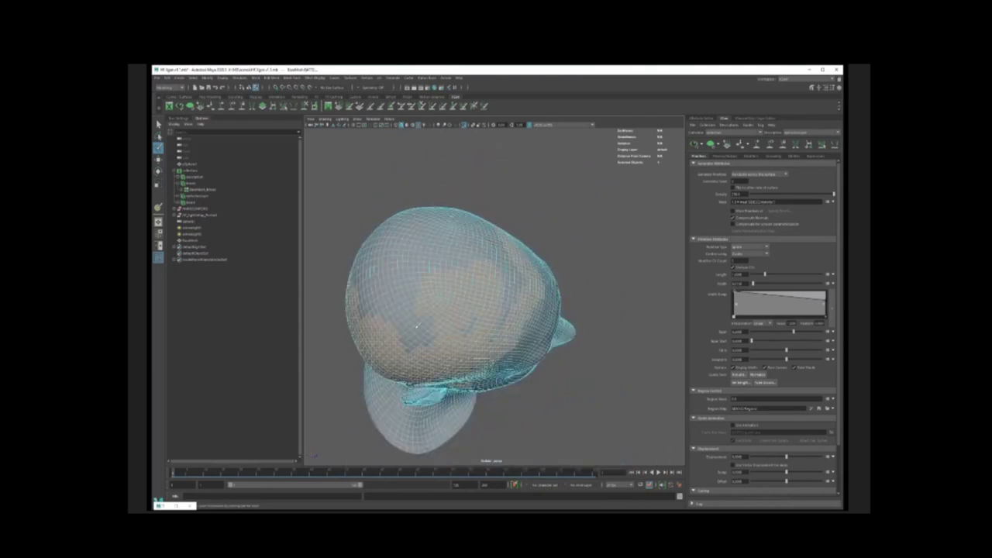
# Extend the face selection over the back and remaining side of the scalp and check the hairline all around.
pyautogui.keyDown('alt'); pyautogui.moveTo(439, 263); pyautogui.dragTo(492, 267); pyautogui.keyUp('alt')
pyautogui.moveTo(457, 353)
pyautogui.mouseDown()
pyautogui.moveTo(496, 379)
pyautogui.moveTo(515, 294)
pyautogui.moveTo(557, 291)
pyautogui.mouseUp()
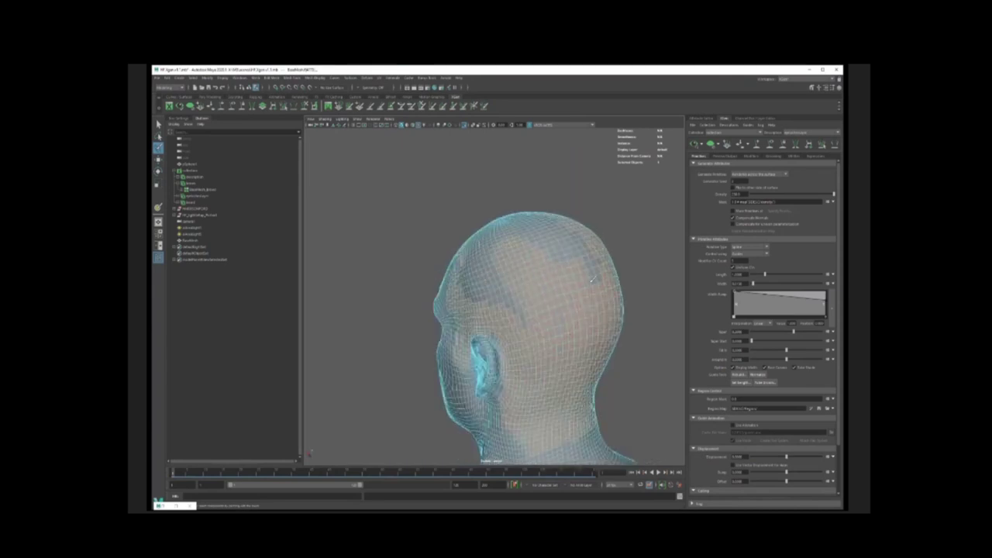
pyautogui.moveTo(503, 256); pyautogui.dragTo(535, 310)
pyautogui.moveTo(534, 295)
pyautogui.keyDown('alt'); pyautogui.mouseDown()
pyautogui.moveTo(581, 286)
pyautogui.moveTo(520, 227)
pyautogui.moveTo(476, 228)
pyautogui.moveTo(484, 260)
pyautogui.mouseUp(); pyautogui.keyUp('alt')
pyautogui.keyDown('alt'); pyautogui.moveTo(425, 285); pyautogui.dragTo(522, 325); pyautogui.keyUp('alt')
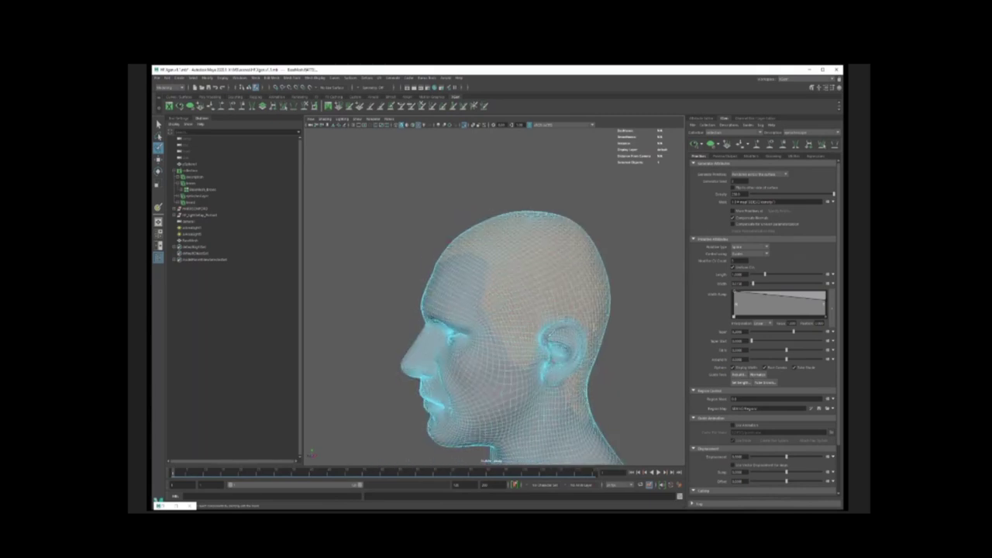
pyautogui.keyDown('alt'); pyautogui.moveTo(518, 260); pyautogui.dragTo(525, 209, button='middle'); pyautogui.keyUp('alt')
pyautogui.moveTo(465, 225)
pyautogui.keyDown('alt'); pyautogui.mouseDown()
pyautogui.moveTo(570, 221)
pyautogui.moveTo(450, 236)
pyautogui.mouseUp(); pyautogui.keyUp('alt')
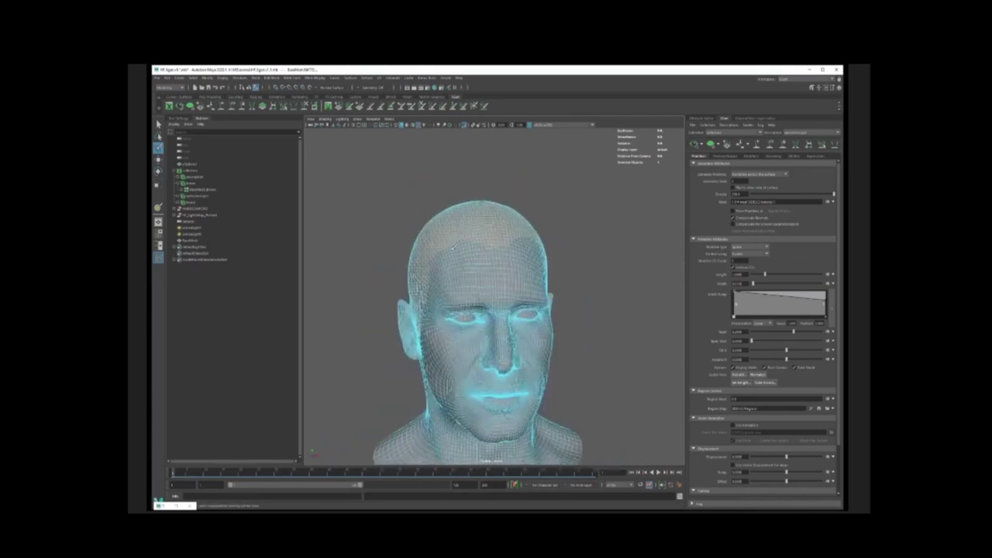
pyautogui.keyDown('alt'); pyautogui.moveTo(541, 232); pyautogui.dragTo(506, 235); pyautogui.keyUp('alt')
# Create a scalp hair description in the existing collection with splines generated randomly across the surface and controlled by placed guides.
pyautogui.click(728, 124)
pyautogui.click(742, 131)
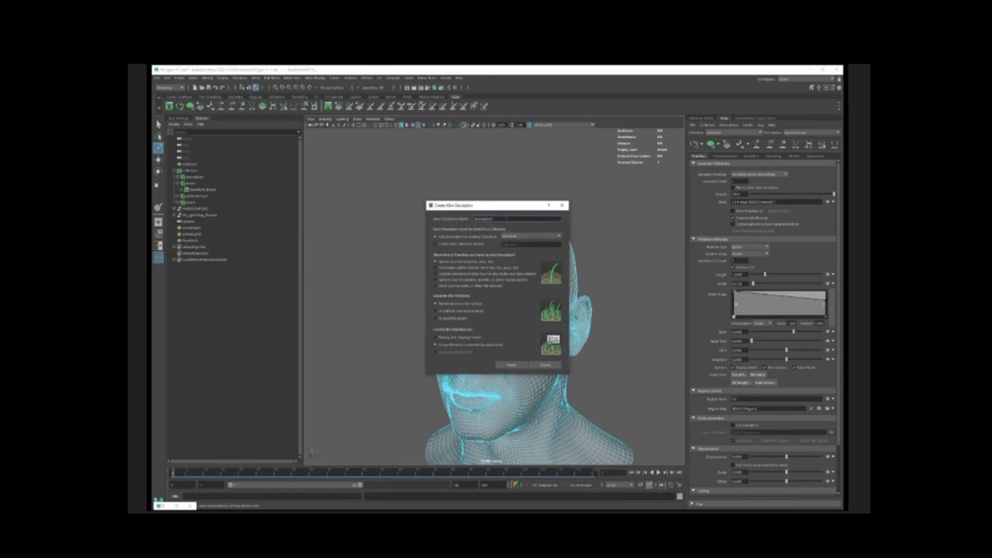
pyautogui.click(508, 364)
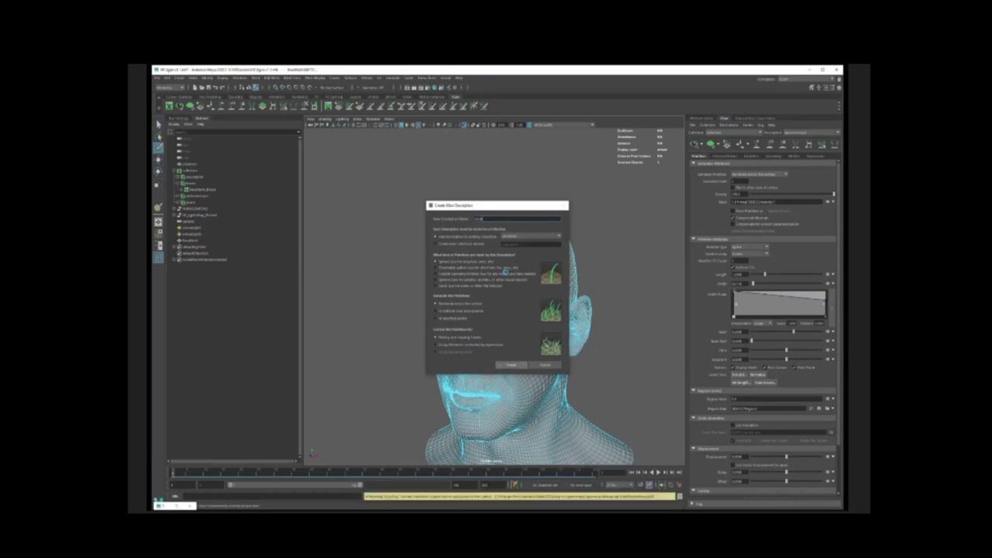
# Place guides on the scalp faces behind the ear, down the nape and at the temple.
pyautogui.scroll(3, 511, 286)
pyautogui.click(242, 106)
pyautogui.moveTo(577, 281)
pyautogui.keyDown('alt'); pyautogui.mouseDown()
pyautogui.moveTo(521, 284)
pyautogui.moveTo(542, 287)
pyautogui.mouseUp(); pyautogui.keyUp('alt')
pyautogui.keyDown('alt'); pyautogui.moveTo(546, 313); pyautogui.dragTo(535, 260, button='middle'); pyautogui.keyUp('alt')
pyautogui.keyDown('alt'); pyautogui.moveTo(569, 267); pyautogui.dragTo(523, 270); pyautogui.keyUp('alt')
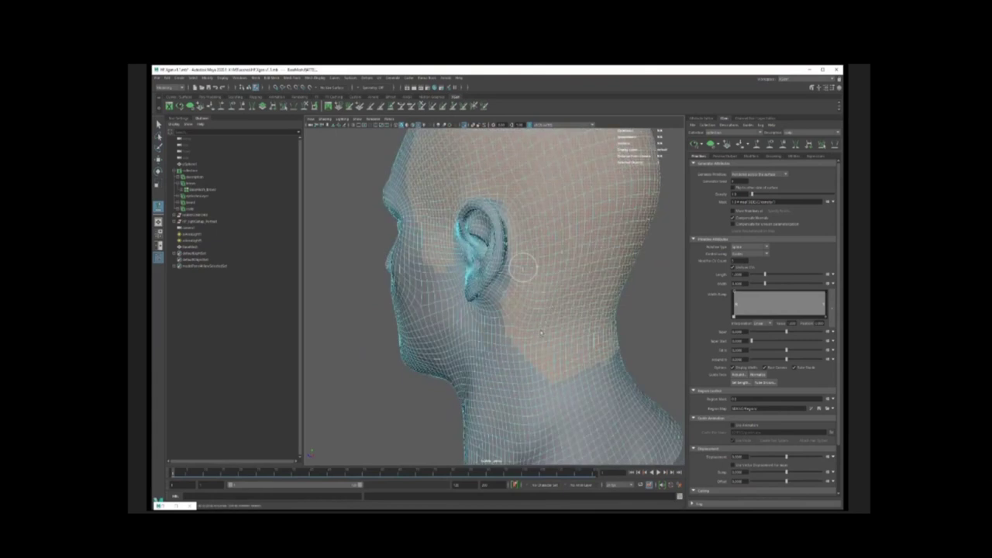
pyautogui.click(523, 269)
pyautogui.click(537, 321)
pyautogui.keyDown('alt'); pyautogui.moveTo(537, 319); pyautogui.dragTo(509, 246); pyautogui.keyUp('alt')
pyautogui.click(526, 306)
pyautogui.click(486, 270)
pyautogui.click(513, 248)
pyautogui.keyDown('alt'); pyautogui.moveTo(548, 299); pyautogui.dragTo(551, 271); pyautogui.keyUp('alt')
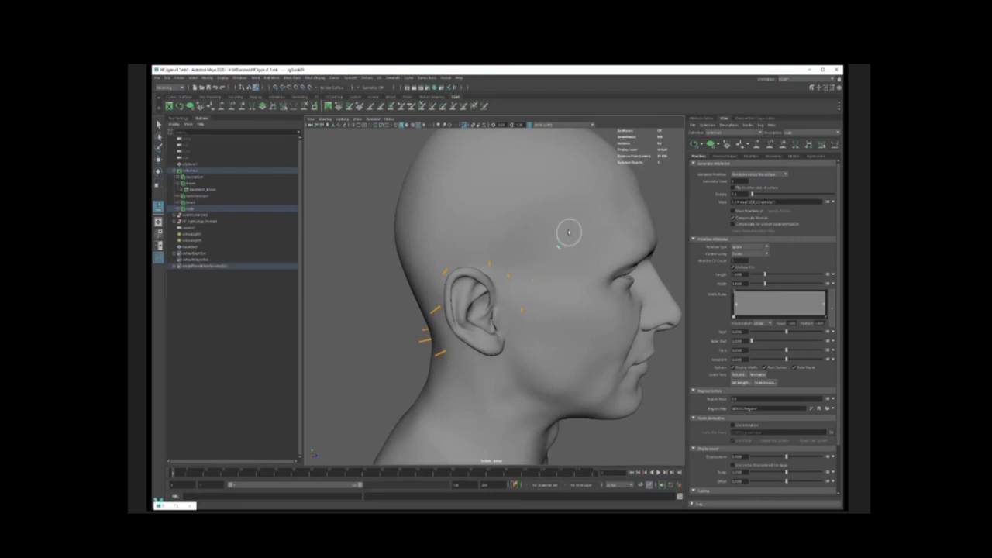
pyautogui.moveTo(568, 231)
pyautogui.keyDown('alt'); pyautogui.mouseDown()
pyautogui.moveTo(460, 237)
pyautogui.moveTo(470, 228)
pyautogui.moveTo(476, 284)
pyautogui.moveTo(556, 224)
pyautogui.moveTo(587, 232)
pyautogui.mouseUp(); pyautogui.keyUp('alt')
pyautogui.scroll(-3, 566, 229)
# Select the guides around the ear and nape and rotate them to follow the hair direction.
pyautogui.press('w')
pyautogui.moveTo(377, 201); pyautogui.dragTo(465, 330)
pyautogui.keyDown('alt'); pyautogui.moveTo(464, 329); pyautogui.dragTo(495, 333); pyautogui.keyUp('alt')
pyautogui.press('F8')
pyautogui.keyDown('alt'); pyautogui.moveTo(516, 295); pyautogui.dragTo(502, 289); pyautogui.keyUp('alt')
pyautogui.press('e')
pyautogui.keyDown('alt'); pyautogui.moveTo(558, 348); pyautogui.dragTo(505, 273); pyautogui.keyUp('alt')
pyautogui.press('w')
pyautogui.moveTo(404, 227); pyautogui.dragTo(473, 337)
pyautogui.moveTo(494, 262)
pyautogui.keyDown('alt'); pyautogui.mouseDown()
pyautogui.moveTo(485, 255)
pyautogui.moveTo(533, 256)
pyautogui.moveTo(547, 271)
pyautogui.moveTo(496, 282)
pyautogui.moveTo(507, 268)
pyautogui.mouseUp(); pyautogui.keyUp('alt')
pyautogui.press('w')
pyautogui.press('e')
pyautogui.press('5')
# Update the hair preview with the head in full view and deselect the guides.
pyautogui.click(694, 144)
pyautogui.keyDown('alt'); pyautogui.moveTo(598, 221); pyautogui.dragTo(576, 226); pyautogui.keyUp('alt')
pyautogui.hotkey('ctrl', '1')
pyautogui.keyDown('alt'); pyautogui.moveTo(676, 209); pyautogui.dragTo(641, 213); pyautogui.keyUp('alt')
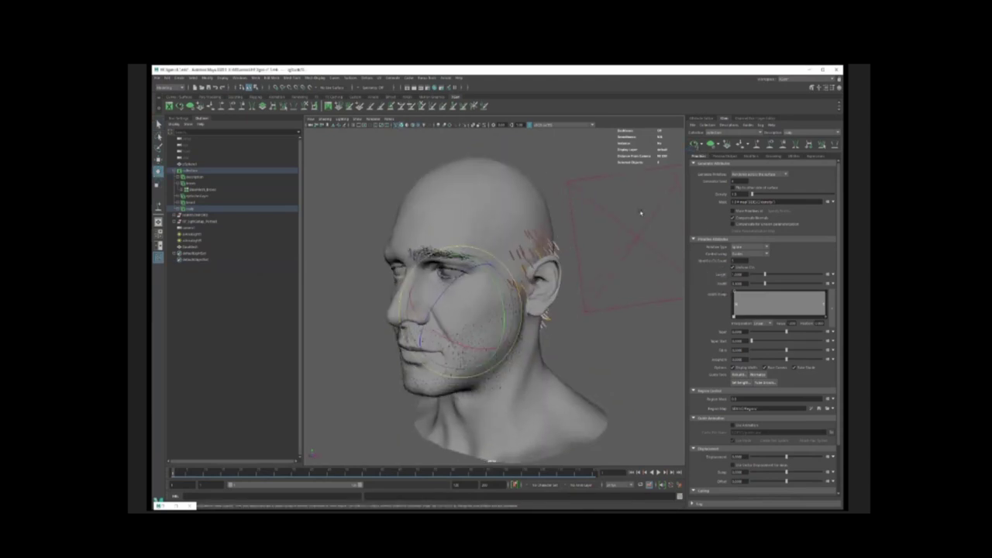
pyautogui.click(560, 254)
pyautogui.click(556, 246)
pyautogui.moveTo(553, 203); pyautogui.dragTo(634, 378, button='right')
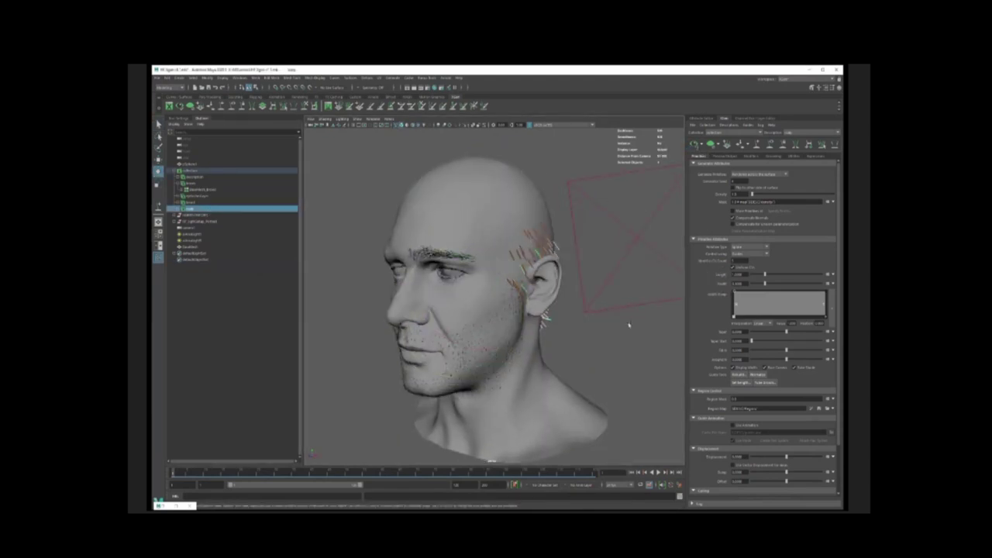
# Set the scalp hair density to 5 and make the strands thinner.
pyautogui.doubleClick(736, 194)
pyautogui.write('5')
pyautogui.press('Return')
pyautogui.keyDown('alt'); pyautogui.moveTo(496, 310); pyautogui.dragTo(474, 308); pyautogui.keyUp('alt')
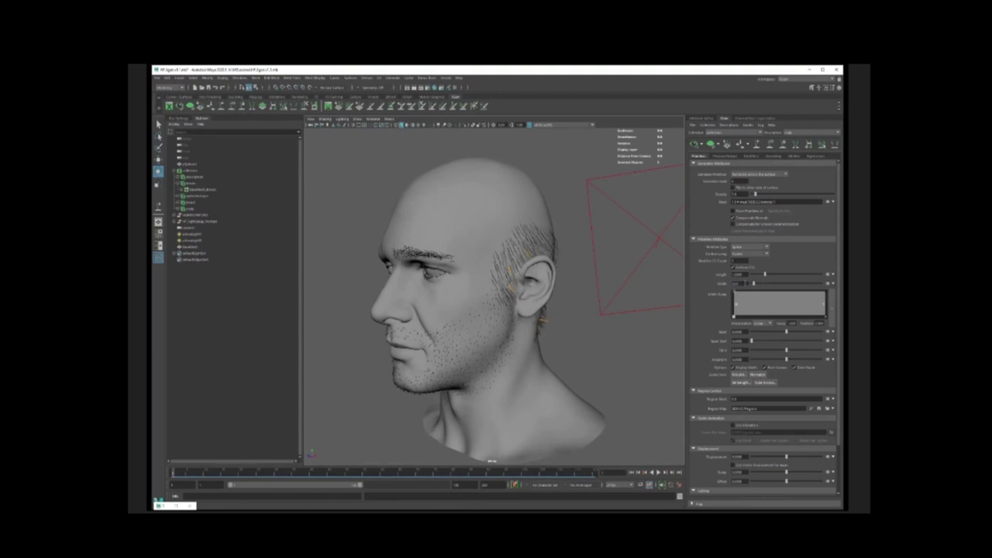
# Show the scene in wireframe, select and rotate the guide behind the ear, and return to shaded display.
pyautogui.moveTo(566, 203)
pyautogui.keyDown('alt'); pyautogui.mouseDown()
pyautogui.moveTo(545, 206)
pyautogui.moveTo(613, 211)
pyautogui.moveTo(572, 213)
pyautogui.moveTo(587, 215)
pyautogui.mouseUp(); pyautogui.keyUp('alt')
pyautogui.press('4')
pyautogui.press('w')
pyautogui.click(543, 316)
pyautogui.press('e')
pyautogui.press('w')
pyautogui.press('e')
pyautogui.click(594, 268)
pyautogui.press('5')
# Select the guides along the temple and upper hairline and move, rotate and scale them to lie along the scalp.
pyautogui.click(542, 213)
pyautogui.press('w')
pyautogui.keyDown('alt'); pyautogui.moveTo(659, 186); pyautogui.dragTo(677, 178); pyautogui.keyUp('alt')
pyautogui.keyDown('alt'); pyautogui.moveTo(410, 198); pyautogui.dragTo(468, 265); pyautogui.keyUp('alt')
pyautogui.click(516, 210)
pyautogui.click(473, 275)
pyautogui.press('w')
pyautogui.keyDown('alt'); pyautogui.moveTo(457, 210); pyautogui.dragTo(530, 161); pyautogui.keyUp('alt')
pyautogui.click(547, 187)
pyautogui.press('e')
pyautogui.keyDown('alt'); pyautogui.moveTo(532, 198); pyautogui.dragTo(523, 256); pyautogui.keyUp('alt')
pyautogui.click(471, 196)
pyautogui.press('w')
pyautogui.press('r')
pyautogui.moveTo(523, 256)
pyautogui.keyDown('alt'); pyautogui.mouseDown()
pyautogui.moveTo(487, 266)
pyautogui.moveTo(480, 192)
pyautogui.moveTo(491, 186)
pyautogui.moveTo(418, 194)
pyautogui.mouseUp(); pyautogui.keyUp('alt')
# Activate guide sculpting and shape the guides along the temple.
pyautogui.press('r')
pyautogui.click(200, 106)
pyautogui.click(294, 107)
pyautogui.press('w')
pyautogui.press('y')
pyautogui.press('w')
pyautogui.click(460, 255)
pyautogui.press('y')
pyautogui.press('w')
pyautogui.press('y')
pyautogui.press('w')
# Bend the guide at the front hairline back over the head and update the hair preview.
pyautogui.click(400, 192)
pyautogui.press('r')
pyautogui.keyDown('alt'); pyautogui.moveTo(418, 194); pyautogui.dragTo(427, 209, button='middle'); pyautogui.keyUp('alt')
pyautogui.press('y')
pyautogui.moveTo(412, 190); pyautogui.dragTo(433, 179)
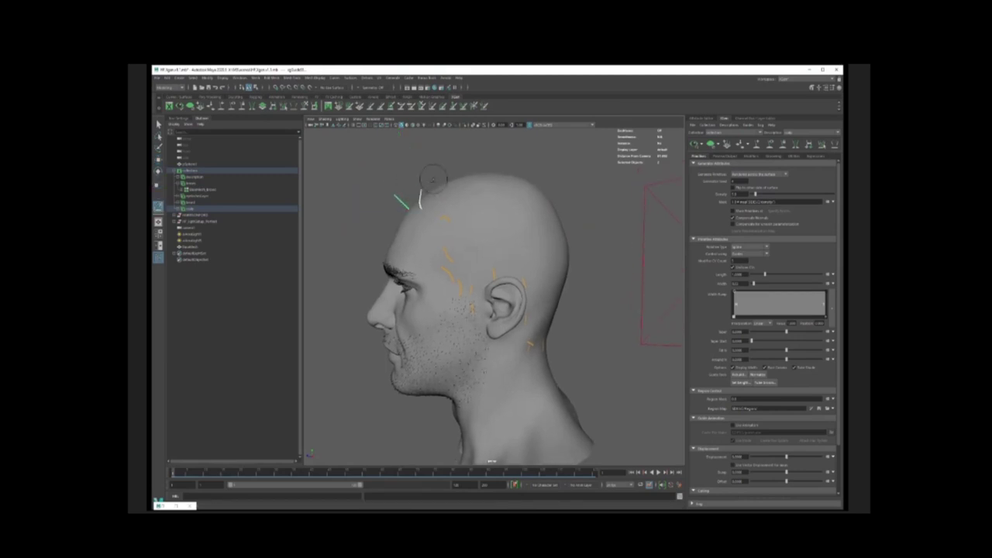
pyautogui.press('w')
pyautogui.click(406, 203)
pyautogui.click(695, 144)
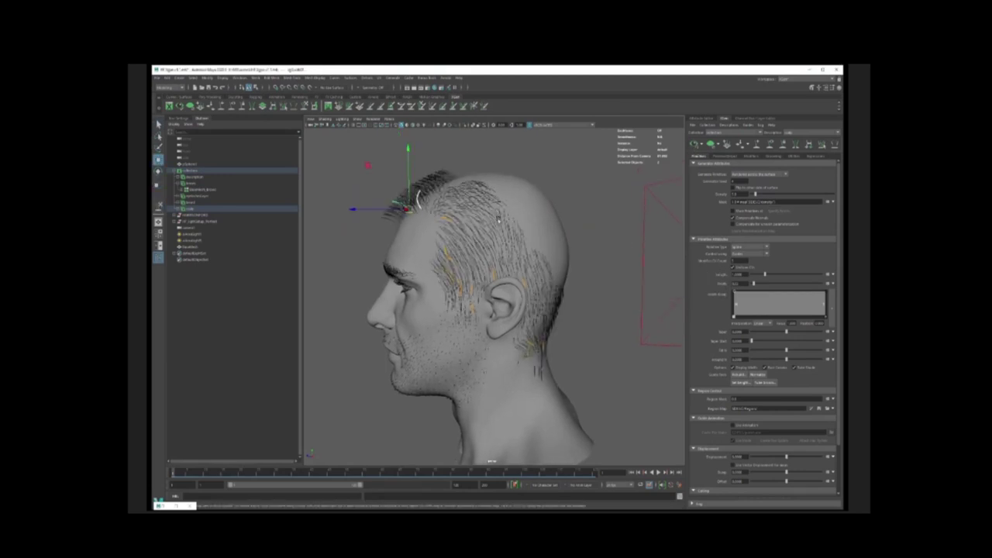
# Clear the hair preview, try sculpting a guide at the top of the hairline and undo the stroke.
pyautogui.keyDown('alt'); pyautogui.moveTo(480, 213); pyautogui.dragTo(629, 206); pyautogui.keyUp('alt')
pyautogui.click(540, 203)
pyautogui.click(711, 144)
pyautogui.press('y')
pyautogui.moveTo(490, 206)
pyautogui.keyDown('alt'); pyautogui.mouseDown()
pyautogui.moveTo(523, 207)
pyautogui.moveTo(554, 220)
pyautogui.moveTo(556, 233)
pyautogui.moveTo(586, 227)
pyautogui.moveTo(535, 224)
pyautogui.moveTo(552, 225)
pyautogui.moveTo(520, 234)
pyautogui.moveTo(560, 273)
pyautogui.moveTo(528, 271)
pyautogui.moveTo(552, 285)
pyautogui.moveTo(430, 221)
pyautogui.moveTo(475, 203)
pyautogui.moveTo(547, 206)
pyautogui.moveTo(431, 184)
pyautogui.moveTo(431, 277)
pyautogui.moveTo(465, 225)
pyautogui.moveTo(504, 208)
pyautogui.mouseUp(); pyautogui.keyUp('alt')
pyautogui.hotkey('ctrl', 'z')
# Move and rotate the guides above the temple and at the front hairline.
pyautogui.press('w')
pyautogui.press('e')
pyautogui.press('w')
pyautogui.click(522, 252)
pyautogui.press('e')
pyautogui.press('w')
pyautogui.click(447, 200)
# Select the front hairline and temple guides and sculpt their curves on the opposite side of the head.
pyautogui.click(304, 106)
pyautogui.press('w')
pyautogui.click(426, 217)
pyautogui.keyDown('shift'); pyautogui.click(566, 194); pyautogui.keyUp('shift')
pyautogui.moveTo(567, 187)
pyautogui.keyDown('alt'); pyautogui.mouseDown()
pyautogui.moveTo(461, 210)
pyautogui.moveTo(499, 224)
pyautogui.moveTo(483, 270)
pyautogui.moveTo(521, 280)
pyautogui.mouseUp(); pyautogui.keyUp('alt')
pyautogui.click(476, 261)
pyautogui.keyDown('shift'); pyautogui.click(484, 233); pyautogui.keyUp('shift')
pyautogui.press('y')
pyautogui.press('w')
pyautogui.click(509, 289)
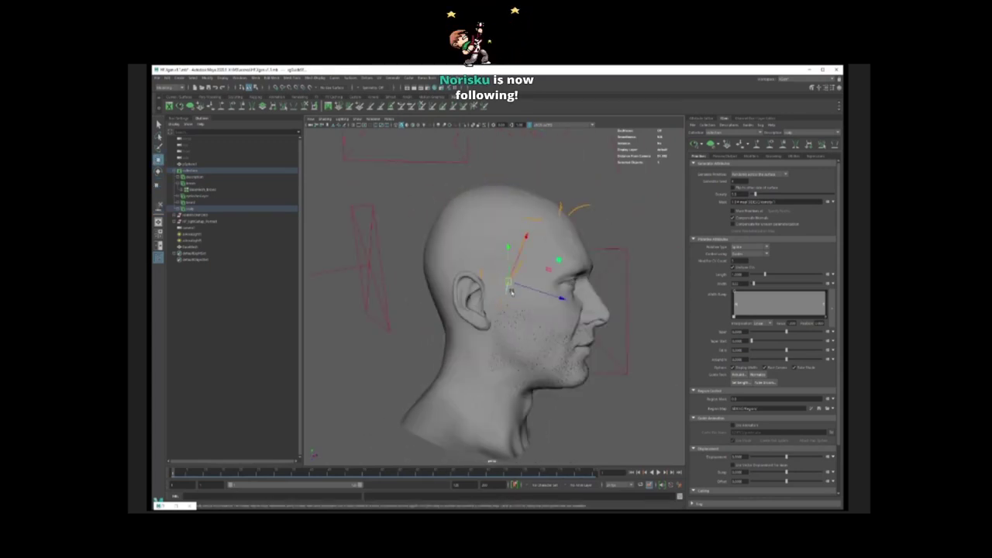
# Sculpt the guides in front of and above the ear to lie against the head.
pyautogui.press('y')
pyautogui.press('w')
pyautogui.click(479, 274)
pyautogui.press('y')
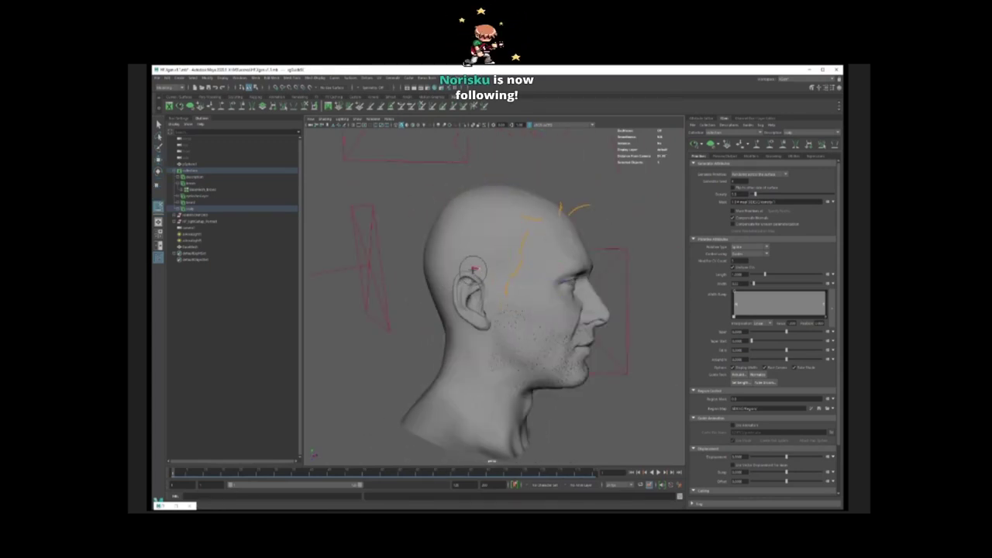
pyautogui.press('w')
# Adjust the temple guides and place guides in front of and above the ear.
pyautogui.moveTo(540, 265)
pyautogui.keyDown('alt'); pyautogui.mouseDown()
pyautogui.moveTo(500, 265)
pyautogui.moveTo(534, 251)
pyautogui.moveTo(516, 272)
pyautogui.mouseUp(); pyautogui.keyUp('alt')
pyautogui.press('e')
pyautogui.press('y')
pyautogui.press('w')
pyautogui.click(517, 292)
pyautogui.press('y')
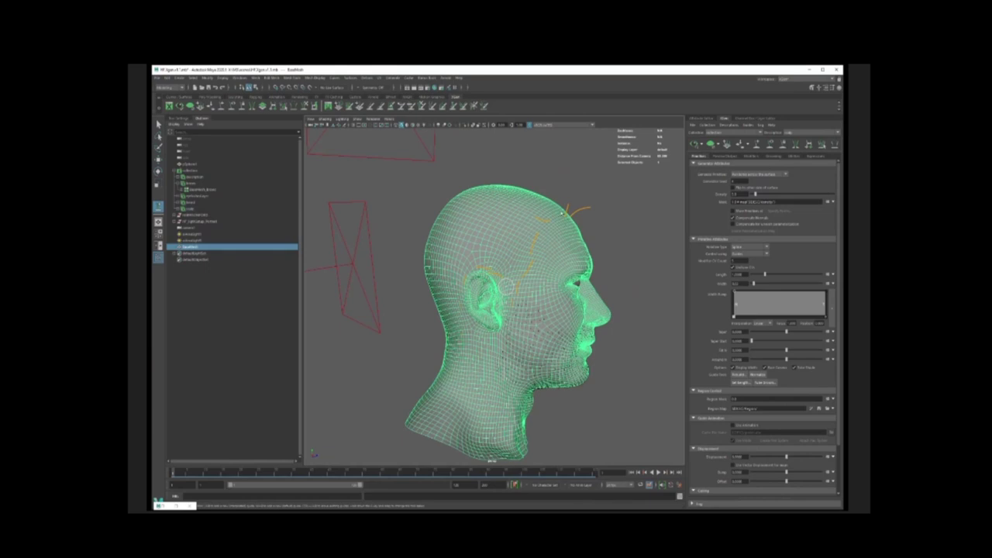
pyautogui.click(504, 286)
# Reposition the guides around the ear and refresh the hair preview over the front of the scalp.
pyautogui.keyDown('alt'); pyautogui.moveTo(602, 233); pyautogui.dragTo(535, 237); pyautogui.keyUp('alt')
pyautogui.keyDown('alt'); pyautogui.moveTo(480, 267); pyautogui.dragTo(504, 256); pyautogui.keyUp('alt')
pyautogui.press('w')
pyautogui.keyDown('alt'); pyautogui.moveTo(574, 240); pyautogui.dragTo(512, 240); pyautogui.keyUp('alt')
pyautogui.click(179, 106)
pyautogui.keyDown('alt'); pyautogui.moveTo(540, 209); pyautogui.dragTo(533, 263); pyautogui.keyUp('alt')
pyautogui.click(512, 268)
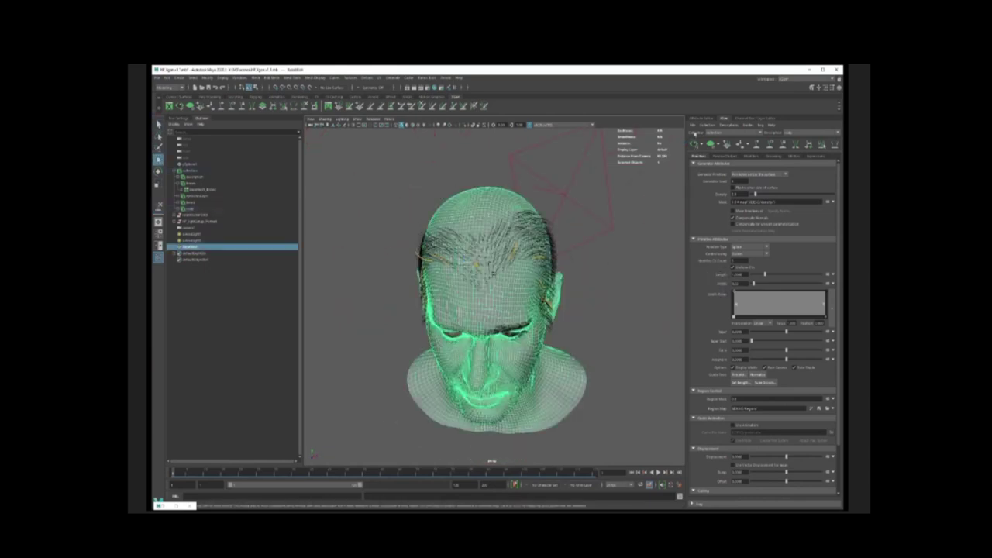
# Add guides along the scalp's centre line from the top to the back of the head and scale them.
pyautogui.click(222, 106)
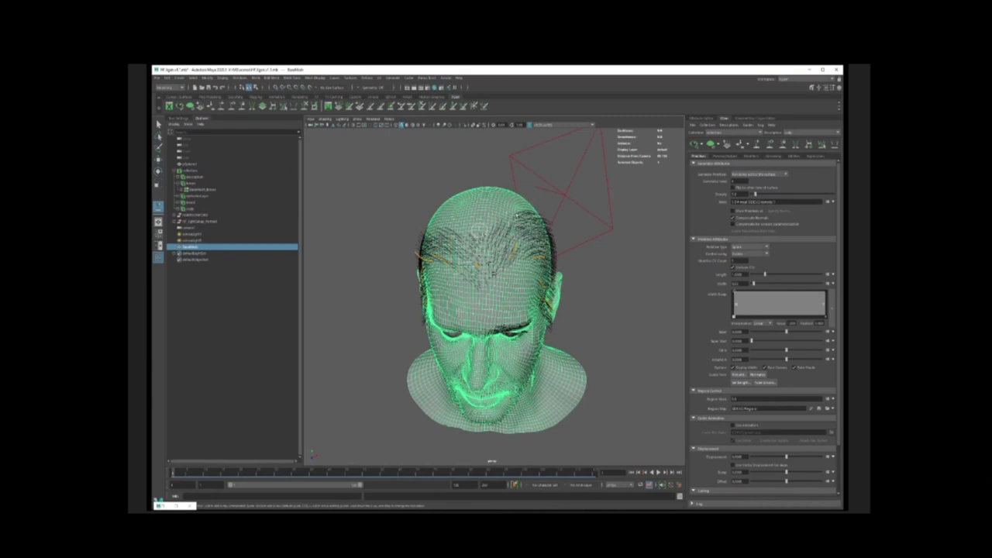
pyautogui.click(486, 230)
pyautogui.keyDown('alt'); pyautogui.moveTo(485, 213); pyautogui.dragTo(444, 186); pyautogui.keyUp('alt')
pyautogui.press('w')
pyautogui.click(442, 194)
pyautogui.click(544, 202)
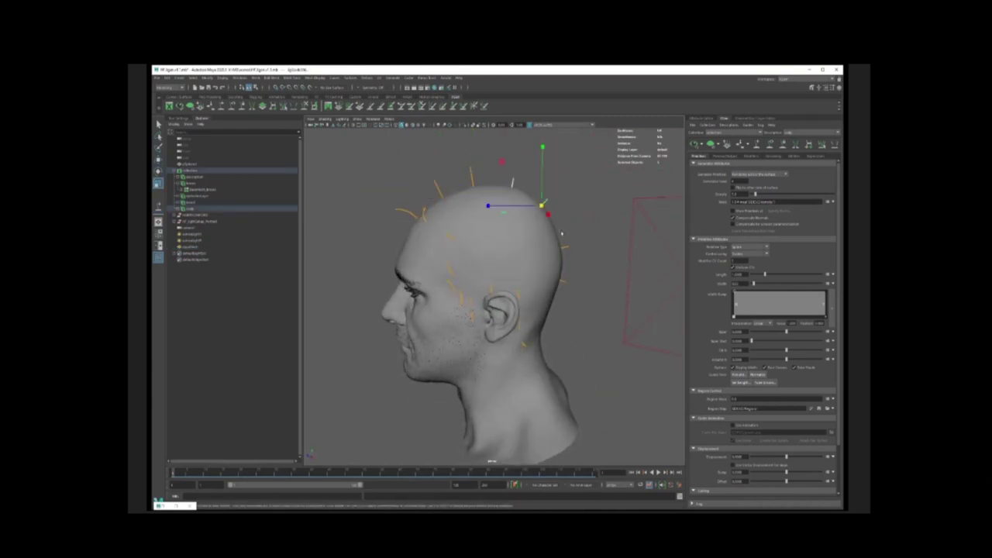
pyautogui.keyDown('alt'); pyautogui.moveTo(494, 200); pyautogui.dragTo(487, 201); pyautogui.keyUp('alt')
# Sculpt the guides along the crown and back of the head to follow the scalp, with the hair preview updated.
pyautogui.click(210, 105)
pyautogui.moveTo(574, 282); pyautogui.dragTo(567, 298)
pyautogui.click(695, 144)
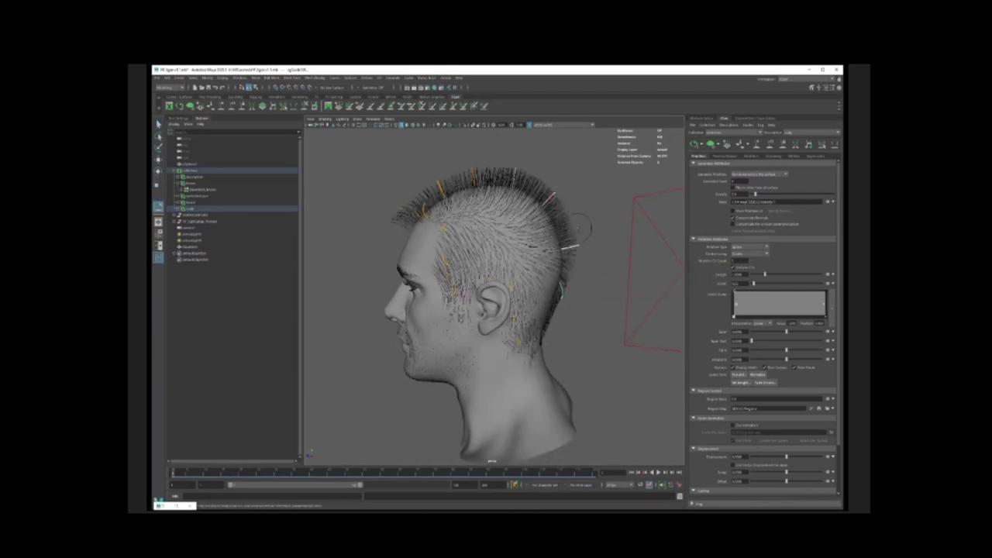
pyautogui.moveTo(561, 186)
pyautogui.mouseDown()
pyautogui.moveTo(587, 217)
pyautogui.moveTo(500, 203)
pyautogui.moveTo(533, 170)
pyautogui.mouseUp()
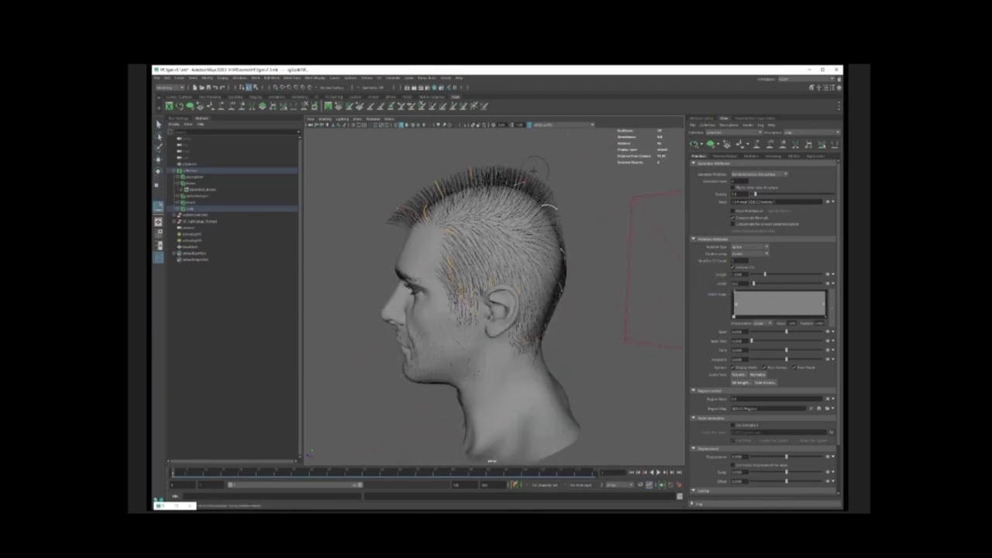
pyautogui.moveTo(435, 175); pyautogui.dragTo(415, 182)
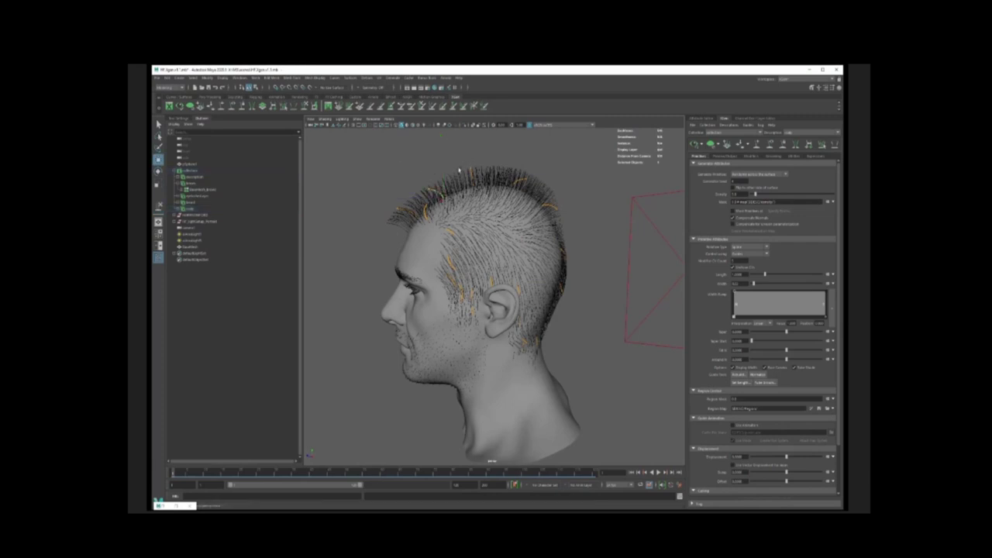
pyautogui.press('w')
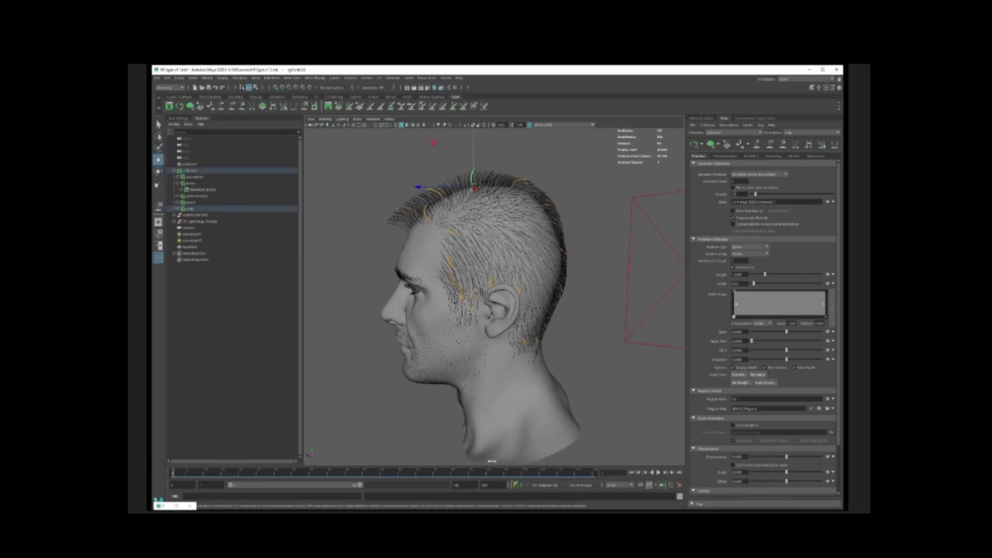
# Increase the density of the scalp hair and check the coverage from behind the head.
pyautogui.press('Return')
pyautogui.doubleClick(736, 193)
pyautogui.write('20')
pyautogui.press('Return')
pyautogui.doubleClick(736, 194)
pyautogui.write('40')
pyautogui.press('Return')
pyautogui.keyDown('alt'); pyautogui.moveTo(612, 229); pyautogui.dragTo(524, 238); pyautogui.keyUp('alt')
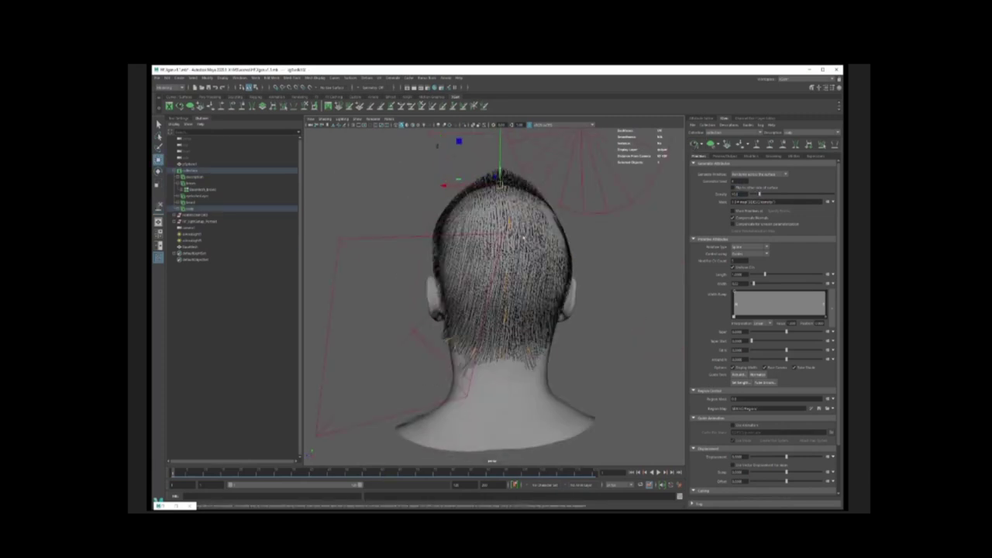
# Add and select guides on the side of the head behind and above the ear.
pyautogui.click(524, 238)
pyautogui.click(222, 108)
pyautogui.keyDown('alt'); pyautogui.moveTo(460, 232); pyautogui.dragTo(551, 213); pyautogui.keyUp('alt')
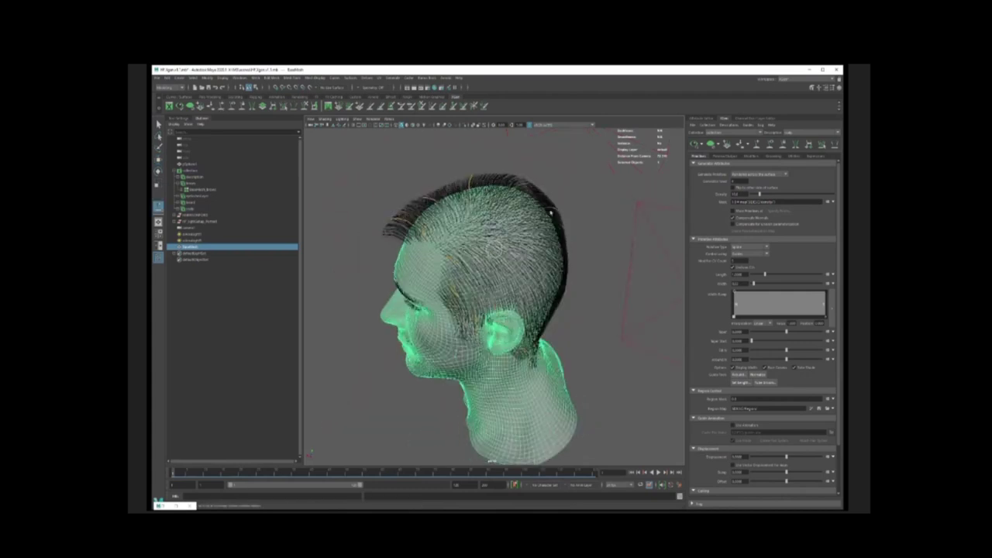
pyautogui.keyDown('alt'); pyautogui.moveTo(532, 256); pyautogui.dragTo(523, 240); pyautogui.keyUp('alt')
pyautogui.click(486, 221)
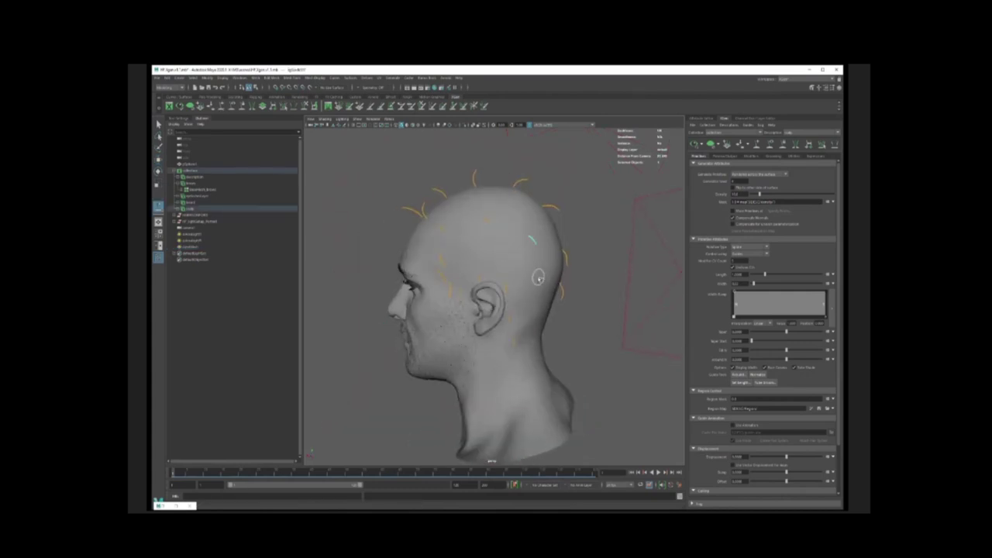
pyautogui.keyDown('alt'); pyautogui.moveTo(538, 278); pyautogui.dragTo(532, 247); pyautogui.keyUp('alt')
pyautogui.press('w')
pyautogui.keyDown('shift'); pyautogui.click(532, 244); pyautogui.keyUp('shift')
# Scale, rotate and move the new side guides, then mirror them to the opposite side of the head.
pyautogui.press('r')
pyautogui.moveTo(463, 225)
pyautogui.keyDown('alt'); pyautogui.mouseDown()
pyautogui.moveTo(504, 225)
pyautogui.moveTo(469, 232)
pyautogui.moveTo(457, 256)
pyautogui.moveTo(434, 248)
pyautogui.moveTo(516, 248)
pyautogui.moveTo(465, 263)
pyautogui.moveTo(508, 268)
pyautogui.mouseUp(); pyautogui.keyUp('alt')
pyautogui.press('e')
pyautogui.press('w')
pyautogui.click(293, 106)
pyautogui.press('w')
pyautogui.click(293, 106)
pyautogui.moveTo(516, 327)
pyautogui.keyDown('alt'); pyautogui.mouseDown()
pyautogui.moveTo(474, 262)
pyautogui.moveTo(527, 268)
pyautogui.mouseUp(); pyautogui.keyUp('alt')
pyautogui.press('w')
pyautogui.keyDown('alt'); pyautogui.moveTo(540, 210); pyautogui.dragTo(480, 221); pyautogui.keyUp('alt')
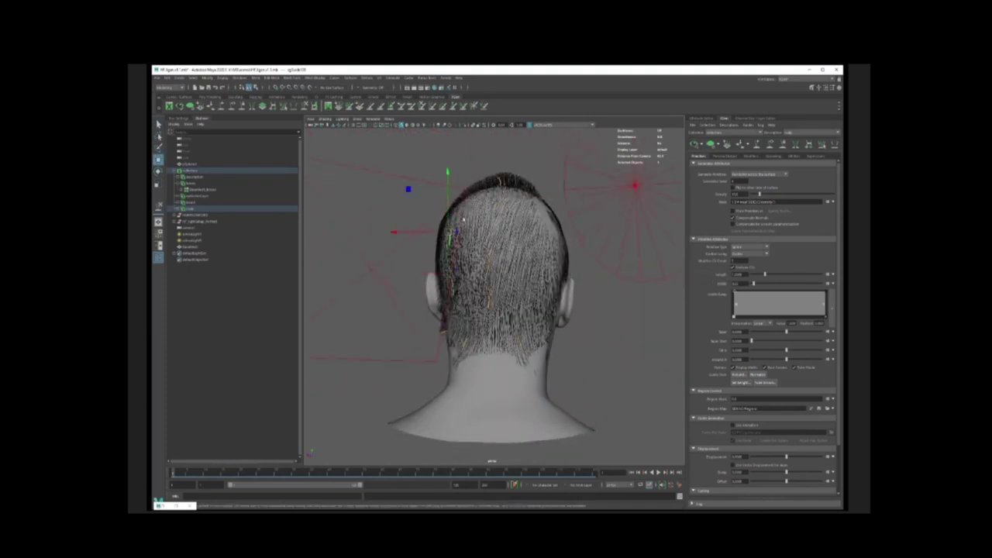
# Mirror the selected back guides across the head and start shaping the guides on the upper scalp.
pyautogui.click(293, 106)
pyautogui.moveTo(504, 256)
pyautogui.keyDown('alt'); pyautogui.mouseDown()
pyautogui.moveTo(473, 252)
pyautogui.moveTo(519, 256)
pyautogui.mouseUp(); pyautogui.keyUp('alt')
pyautogui.moveTo(473, 209)
pyautogui.keyDown('alt'); pyautogui.mouseDown()
pyautogui.moveTo(579, 193)
pyautogui.moveTo(524, 264)
pyautogui.mouseUp(); pyautogui.keyUp('alt')
pyautogui.press('w')
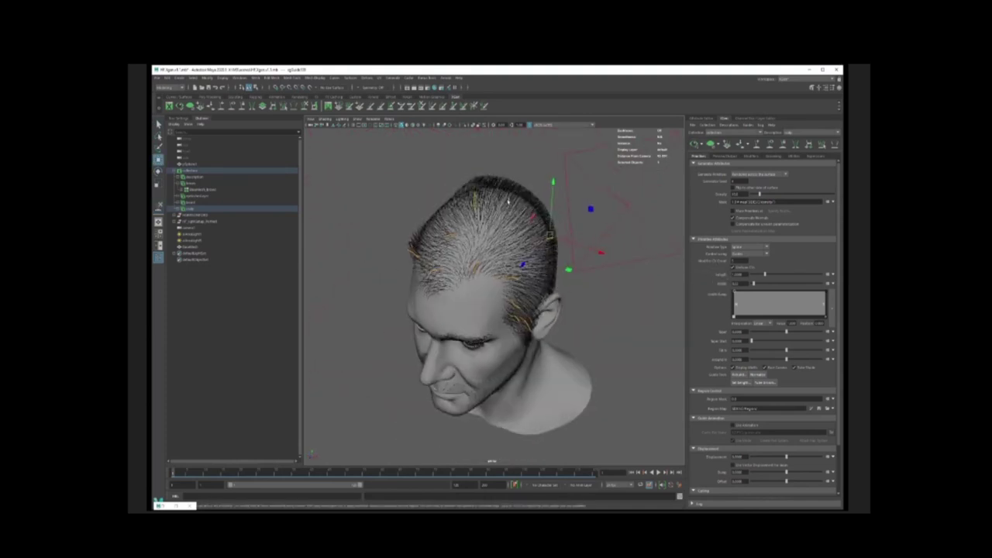
pyautogui.click(244, 106)
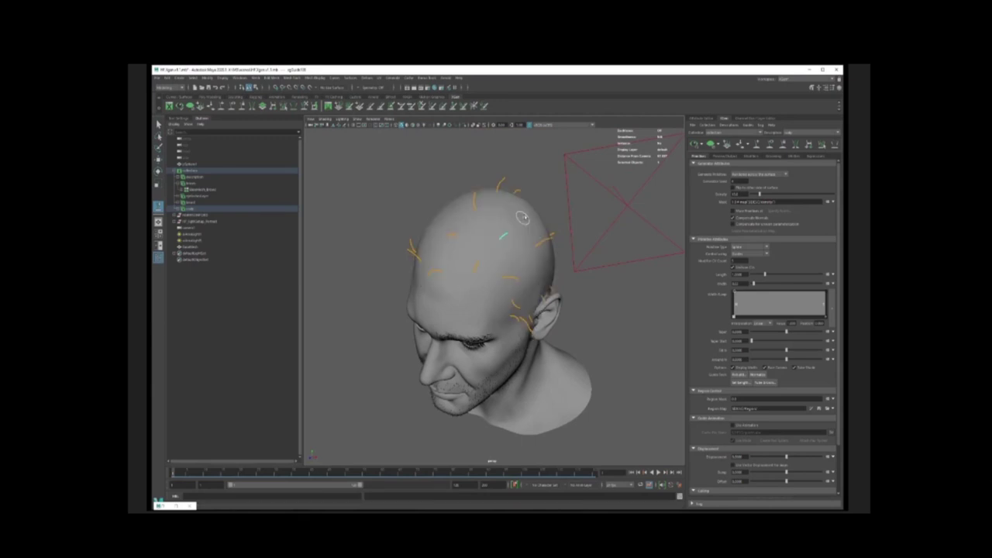
# Fill in the upper side of the scalp with guides and update the hair preview.
pyautogui.moveTo(523, 218)
pyautogui.keyDown('alt'); pyautogui.mouseDown()
pyautogui.moveTo(529, 238)
pyautogui.moveTo(500, 281)
pyautogui.moveTo(496, 264)
pyautogui.moveTo(512, 235)
pyautogui.mouseUp(); pyautogui.keyUp('alt')
pyautogui.click(499, 293)
pyautogui.click(486, 218)
pyautogui.press('q')
pyautogui.keyDown('alt'); pyautogui.moveTo(507, 199); pyautogui.dragTo(493, 273); pyautogui.keyUp('alt')
pyautogui.click(695, 144)
# Scale and sculpt the selected guides down the back of the head.
pyautogui.press('r')
pyautogui.keyDown('shift'); pyautogui.click(559, 225); pyautogui.keyUp('shift')
pyautogui.moveTo(542, 248)
pyautogui.keyDown('alt'); pyautogui.mouseDown()
pyautogui.moveTo(473, 252)
pyautogui.moveTo(542, 240)
pyautogui.mouseUp(); pyautogui.keyUp('alt')
pyautogui.press('y')
pyautogui.moveTo(456, 265)
pyautogui.keyDown('alt'); pyautogui.mouseDown()
pyautogui.moveTo(487, 230)
pyautogui.moveTo(479, 217)
pyautogui.moveTo(518, 297)
pyautogui.moveTo(491, 233)
pyautogui.moveTo(454, 233)
pyautogui.mouseUp(); pyautogui.keyUp('alt')
pyautogui.press('w')
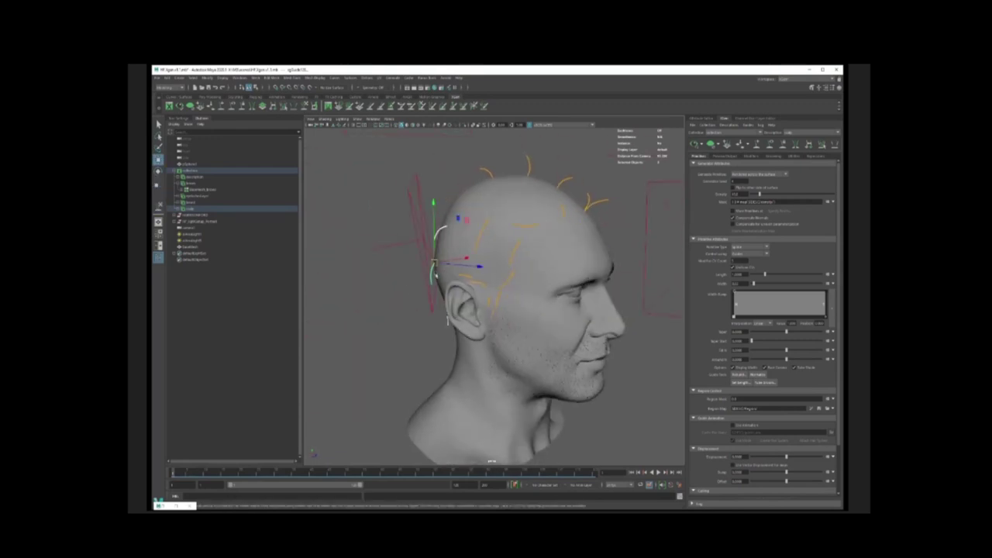
# Scale the guide on the upper side of the head and sculpt it above the ear.
pyautogui.click(445, 225)
pyautogui.press('r')
pyautogui.click(486, 224)
pyautogui.keyDown('alt'); pyautogui.moveTo(552, 250); pyautogui.dragTo(590, 258); pyautogui.keyUp('alt')
pyautogui.press('e')
pyautogui.press('y')
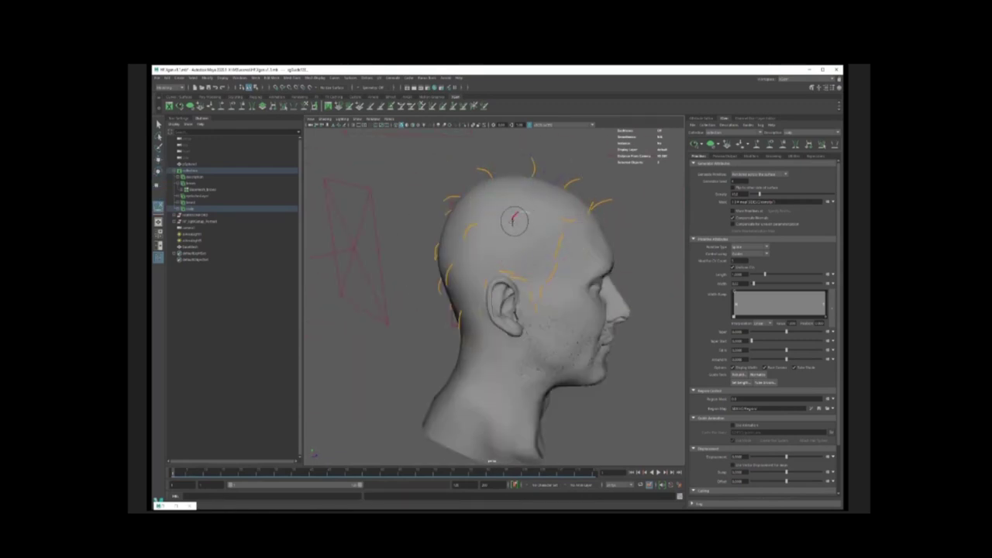
# Move the guide on the rear side of the head and sculpt its curve toward the scalp.
pyautogui.moveTo(538, 194)
pyautogui.keyDown('alt'); pyautogui.mouseDown()
pyautogui.moveTo(448, 307)
pyautogui.moveTo(425, 291)
pyautogui.moveTo(423, 244)
pyautogui.moveTo(496, 193)
pyautogui.mouseUp(); pyautogui.keyUp('alt')
pyautogui.press('w')
pyautogui.click(424, 262)
pyautogui.press('y')
pyautogui.press('w')
pyautogui.keyDown('alt'); pyautogui.moveTo(526, 268); pyautogui.dragTo(542, 258); pyautogui.keyUp('alt')
pyautogui.press('y')
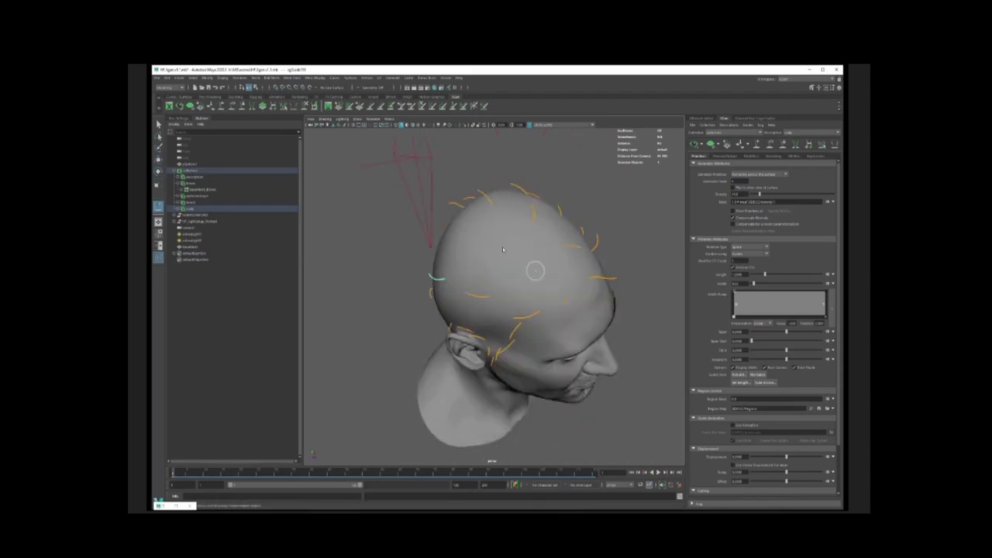
# Scale the guides across the back of the head and sculpt them downward along the scalp.
pyautogui.keyDown('alt'); pyautogui.moveTo(498, 220); pyautogui.dragTo(552, 191); pyautogui.keyUp('alt')
pyautogui.keyDown('alt'); pyautogui.moveTo(493, 294); pyautogui.dragTo(524, 281); pyautogui.keyUp('alt')
pyautogui.press('r')
pyautogui.moveTo(532, 197)
pyautogui.mouseDown()
pyautogui.moveTo(504, 299)
pyautogui.moveTo(467, 294)
pyautogui.moveTo(487, 308)
pyautogui.mouseUp()
pyautogui.press('y')
pyautogui.moveTo(496, 219); pyautogui.dragTo(488, 223)
pyautogui.keyDown('alt'); pyautogui.moveTo(472, 270); pyautogui.dragTo(512, 259); pyautogui.keyUp('alt')
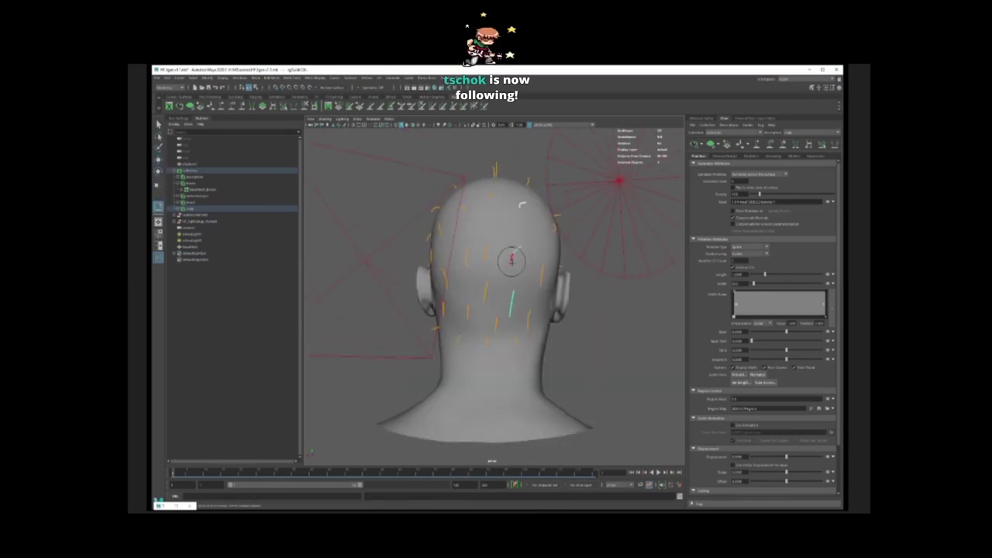
pyautogui.moveTo(515, 298)
pyautogui.mouseDown()
pyautogui.moveTo(509, 309)
pyautogui.moveTo(418, 307)
pyautogui.mouseUp()
# Scale the guide at the top of the crown and update the hair preview.
pyautogui.press('w')
pyautogui.click(524, 191)
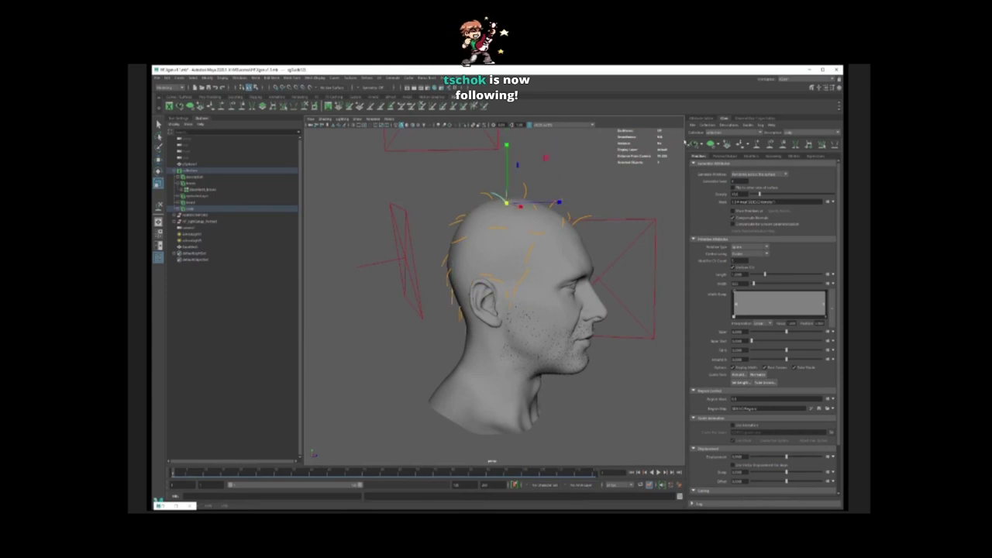
pyautogui.click(695, 144)
pyautogui.click(548, 193)
pyautogui.keyDown('alt'); pyautogui.moveTo(549, 225); pyautogui.dragTo(454, 233); pyautogui.keyUp('alt')
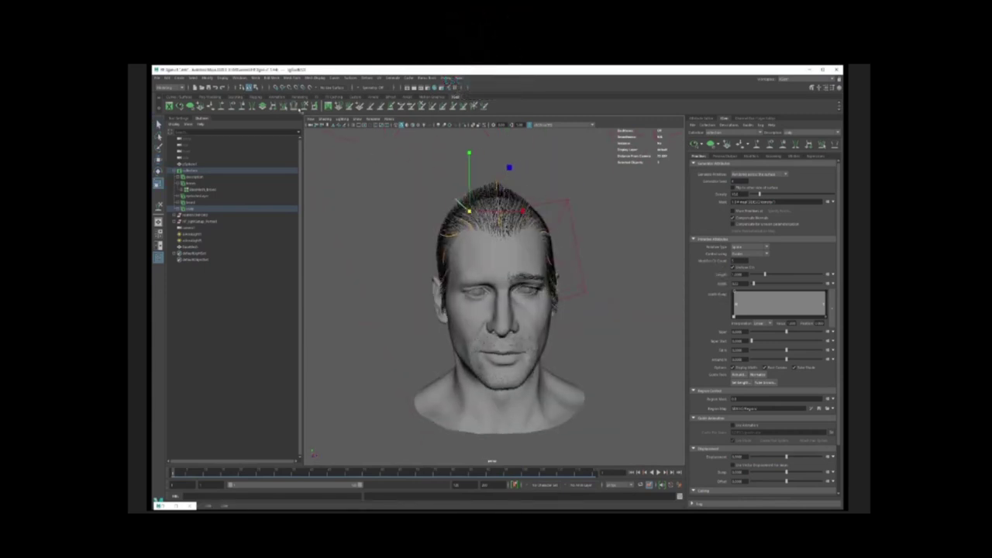
# Mirror the crown guide to the other side, then rotate and reposition the front hairline guides.
pyautogui.click(295, 107)
pyautogui.press('w')
pyautogui.moveTo(514, 191)
pyautogui.keyDown('alt'); pyautogui.mouseDown()
pyautogui.moveTo(551, 210)
pyautogui.moveTo(463, 204)
pyautogui.moveTo(587, 180)
pyautogui.mouseUp(); pyautogui.keyUp('alt')
pyautogui.click(463, 204)
pyautogui.press('e')
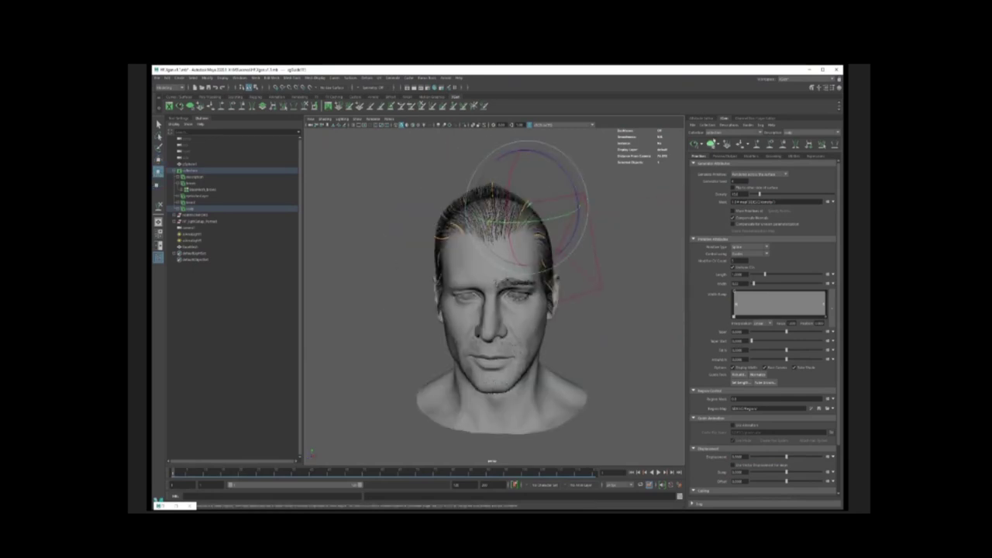
pyautogui.press('w')
pyautogui.keyDown('alt'); pyautogui.moveTo(524, 208); pyautogui.dragTo(570, 242); pyautogui.keyUp('alt')
pyautogui.click(429, 220)
# Set the scalp hair density to 15.
pyautogui.scroll(4, 527, 225)
pyautogui.scroll(-3, 539, 232)
pyautogui.doubleClick(735, 194)
pyautogui.write('15')
pyautogui.press('Return')
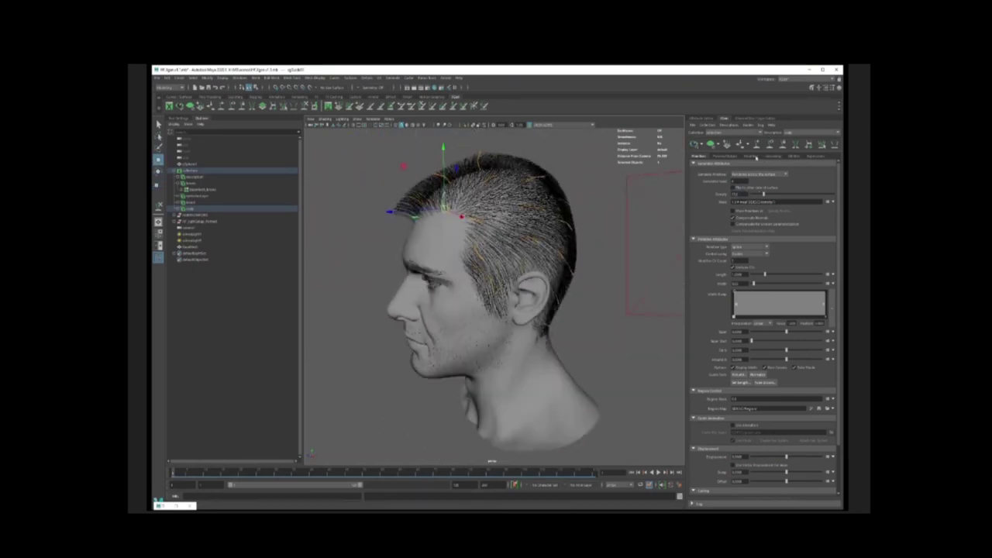
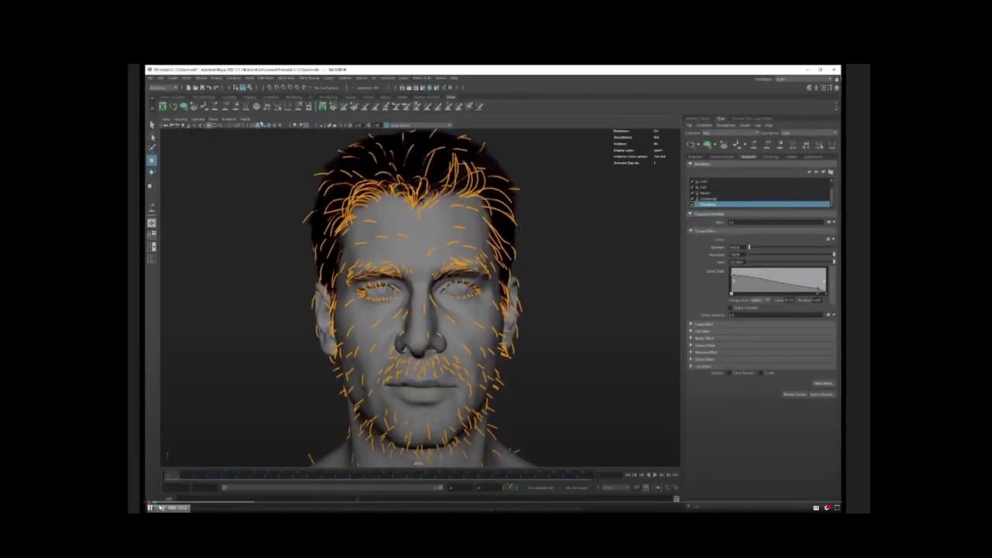
# Examine the guide placement of the finished groom on the hairline, brows, lashes, beard and ear area.
pyautogui.click(269, 125)
pyautogui.click(270, 126)
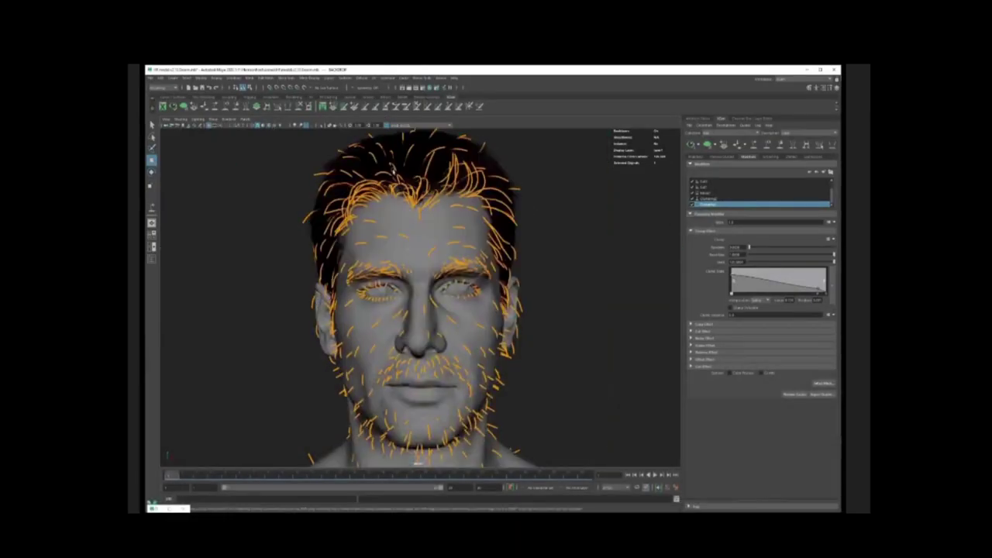
pyautogui.scroll(3, 456, 240)
pyautogui.keyDown('alt'); pyautogui.moveTo(455, 241); pyautogui.dragTo(454, 277, button='middle'); pyautogui.keyUp('alt')
pyautogui.scroll(2, 450, 269)
pyautogui.scroll(4, 447, 267)
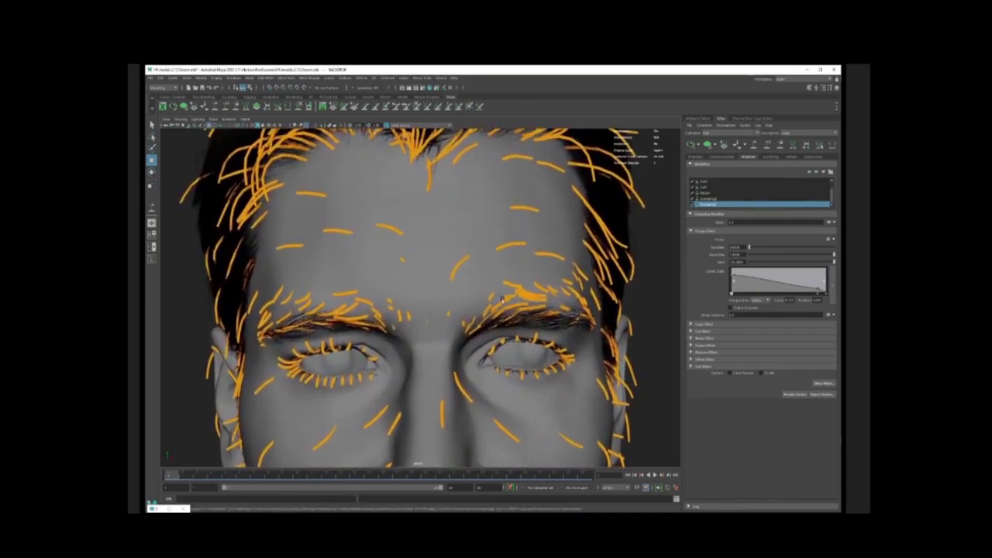
pyautogui.keyDown('alt'); pyautogui.moveTo(535, 310); pyautogui.dragTo(454, 248, button='middle'); pyautogui.keyUp('alt')
pyautogui.moveTo(527, 232)
pyautogui.keyDown('alt'); pyautogui.mouseDown()
pyautogui.moveTo(492, 240)
pyautogui.moveTo(523, 223)
pyautogui.mouseUp(); pyautogui.keyUp('alt')
pyautogui.scroll(-3, 523, 223)
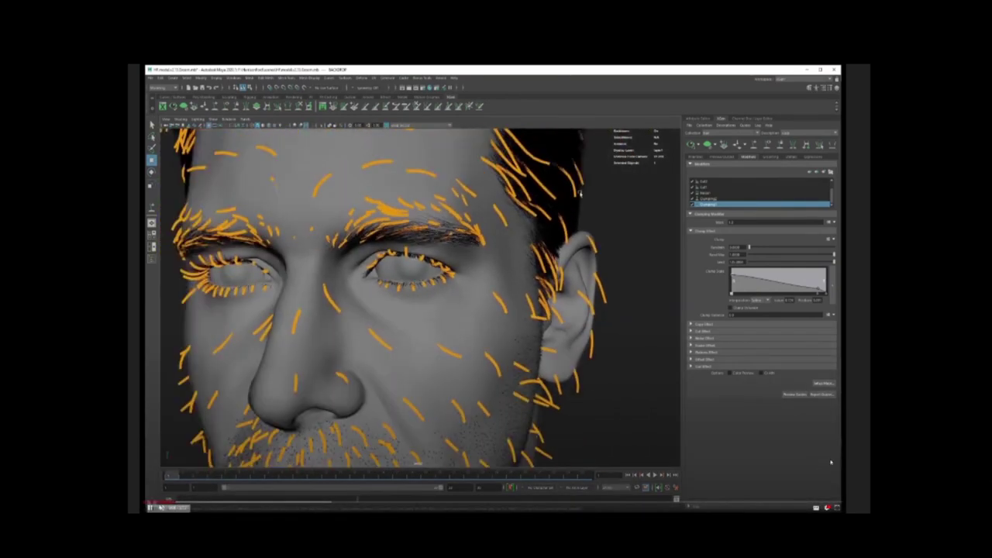
pyautogui.keyDown('alt'); pyautogui.moveTo(504, 310); pyautogui.dragTo(535, 155, button='middle'); pyautogui.keyUp('alt')
pyautogui.keyDown('alt'); pyautogui.moveTo(523, 166); pyautogui.dragTo(572, 162); pyautogui.keyUp('alt')
pyautogui.keyDown('alt'); pyautogui.moveTo(571, 147); pyautogui.dragTo(493, 234, button='middle'); pyautogui.keyUp('alt')
pyautogui.keyDown('alt'); pyautogui.moveTo(482, 174); pyautogui.dragTo(477, 308, button='middle'); pyautogui.keyUp('alt')
pyautogui.scroll(-2, 478, 298)
pyautogui.keyDown('alt'); pyautogui.moveTo(462, 279); pyautogui.dragTo(483, 286); pyautogui.keyUp('alt')
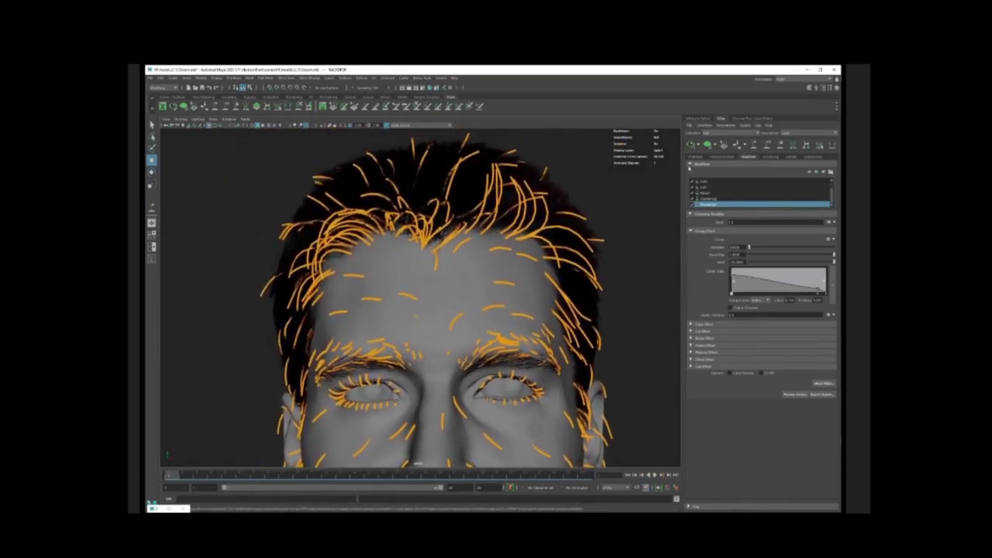
# Hide the guides of the head hair, face fuzz and eyebrow descriptions one after another.
pyautogui.click(767, 145)
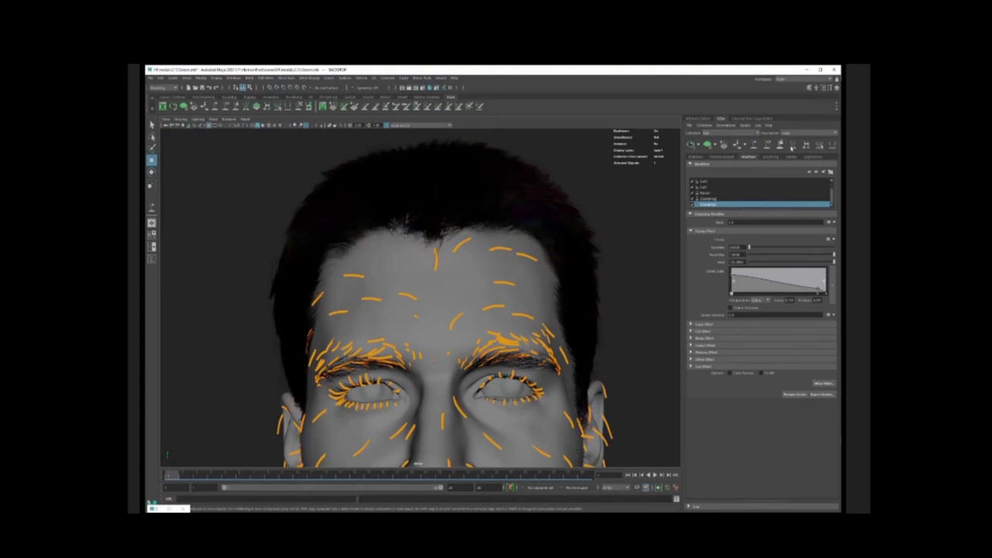
pyautogui.click(792, 133)
pyautogui.click(790, 156)
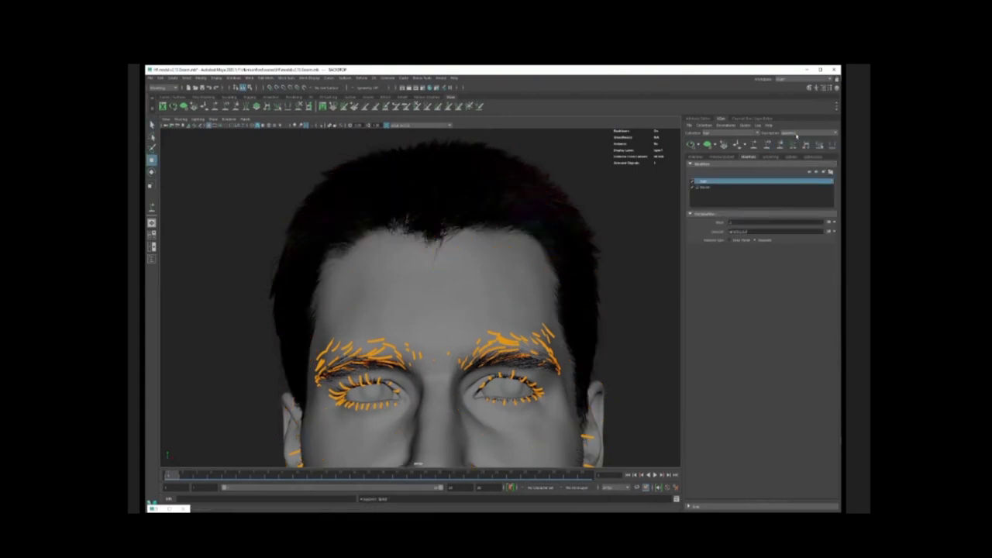
pyautogui.click(796, 134)
pyautogui.click(791, 144)
pyautogui.click(767, 145)
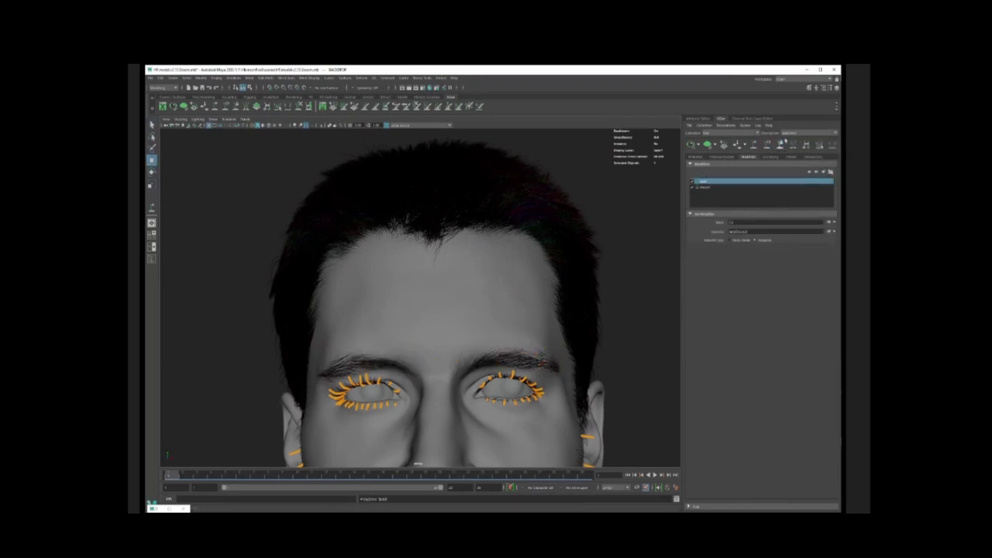
# Hide the eyelash guides and make the head hair description current again.
pyautogui.click(795, 134)
pyautogui.click(792, 147)
pyautogui.click(793, 134)
pyautogui.click(792, 160)
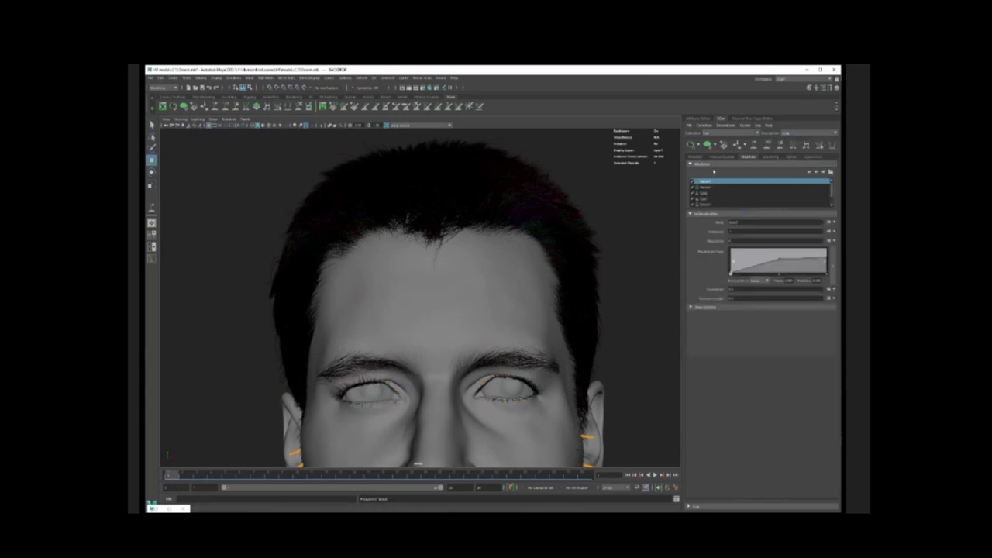
# Examine the head hair's density mask, width map and preview output settings.
pyautogui.click(696, 157)
pyautogui.moveTo(777, 203); pyautogui.dragTo(725, 203)
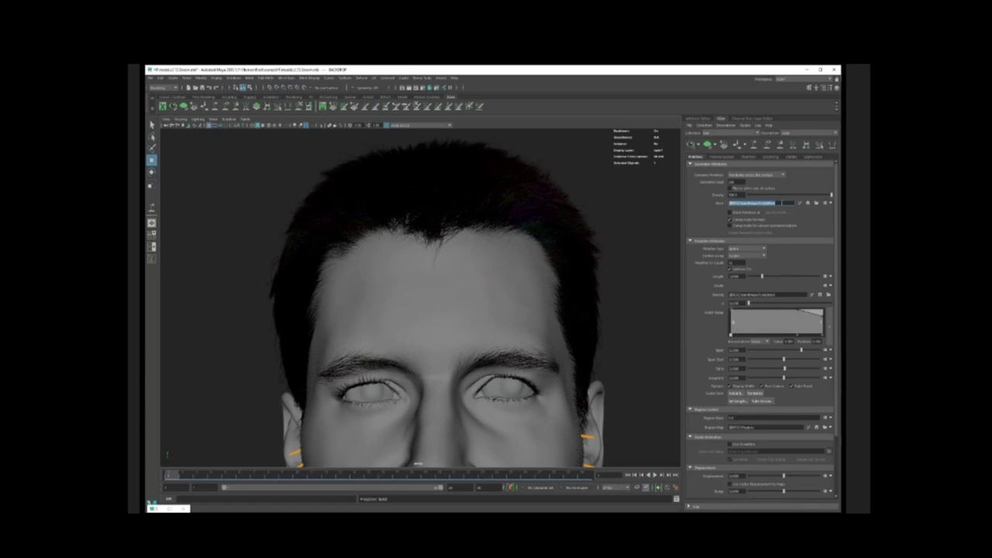
pyautogui.click(784, 203)
pyautogui.moveTo(782, 294); pyautogui.dragTo(722, 288)
pyautogui.click(787, 295)
pyautogui.moveTo(836, 298)
pyautogui.mouseDown()
pyautogui.moveTo(836, 343)
pyautogui.moveTo(836, 294)
pyautogui.mouseUp()
pyautogui.click(722, 158)
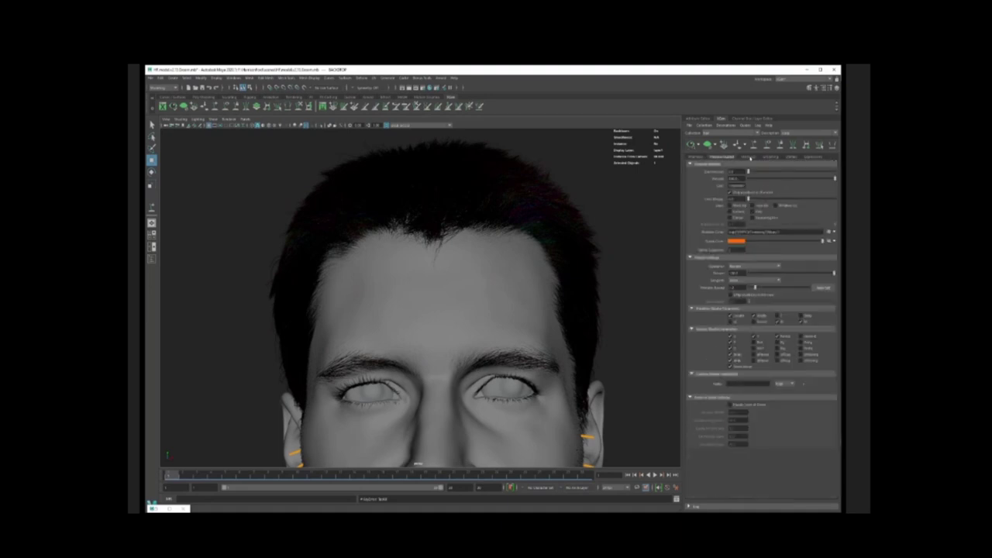
# Isolate the head hair's first clumping modifier, toggle its color preview and display the hair with wireframe on shaded.
pyautogui.click(748, 157)
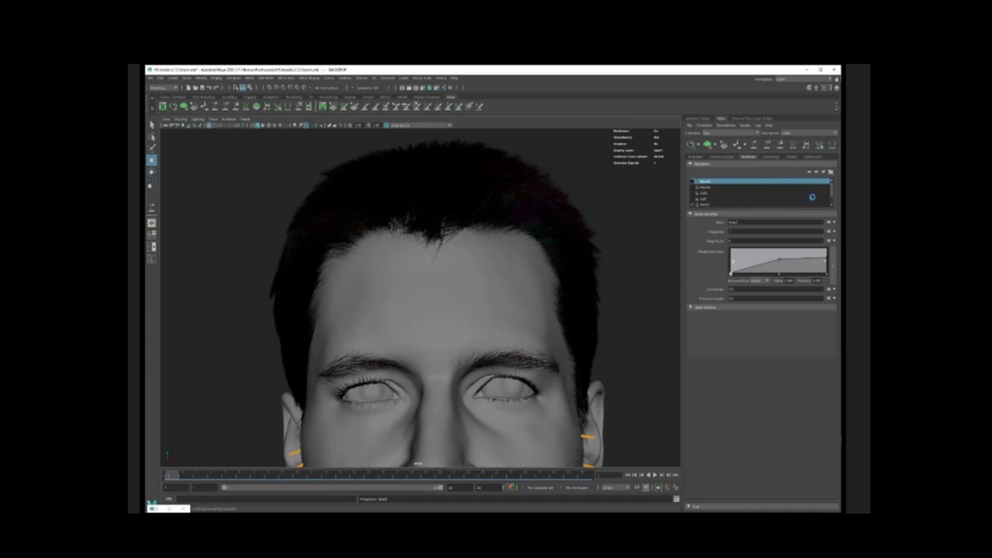
pyautogui.moveTo(831, 196); pyautogui.dragTo(830, 203)
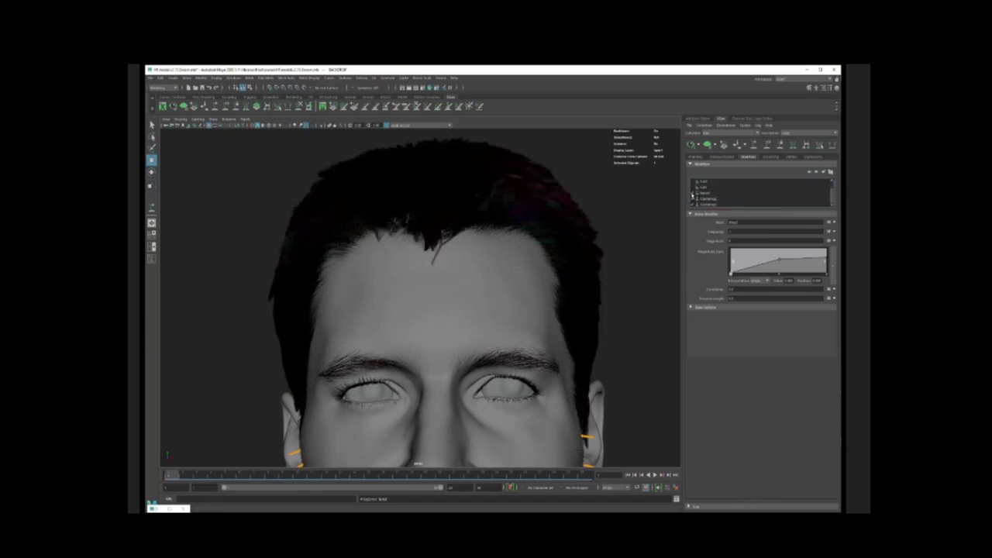
pyautogui.click(693, 199)
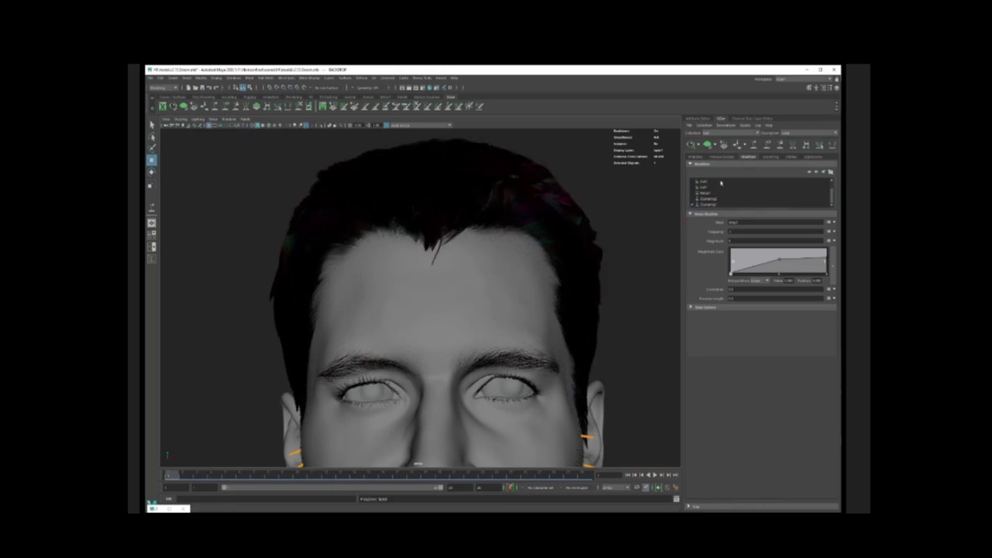
pyautogui.click(709, 204)
pyautogui.click(740, 373)
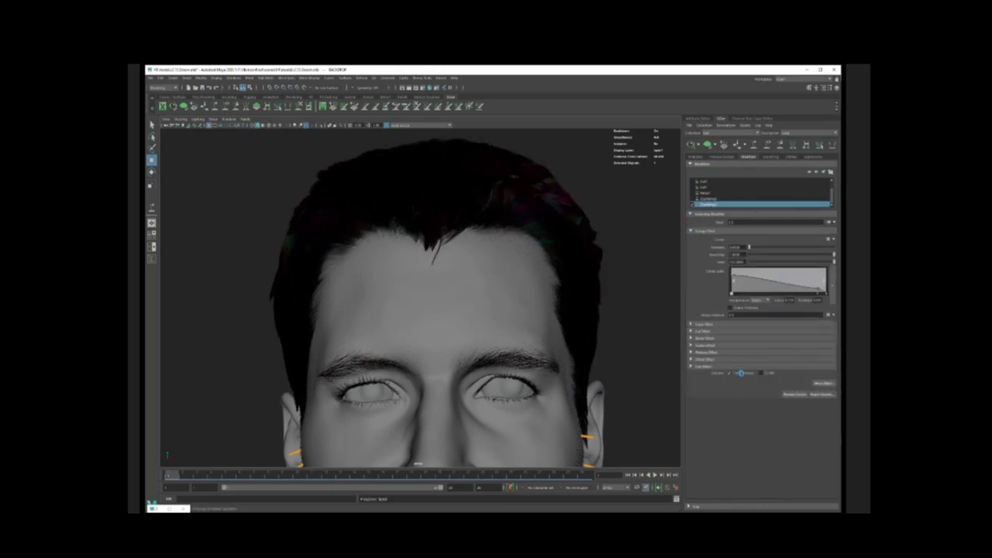
pyautogui.click(741, 375)
pyautogui.click(269, 125)
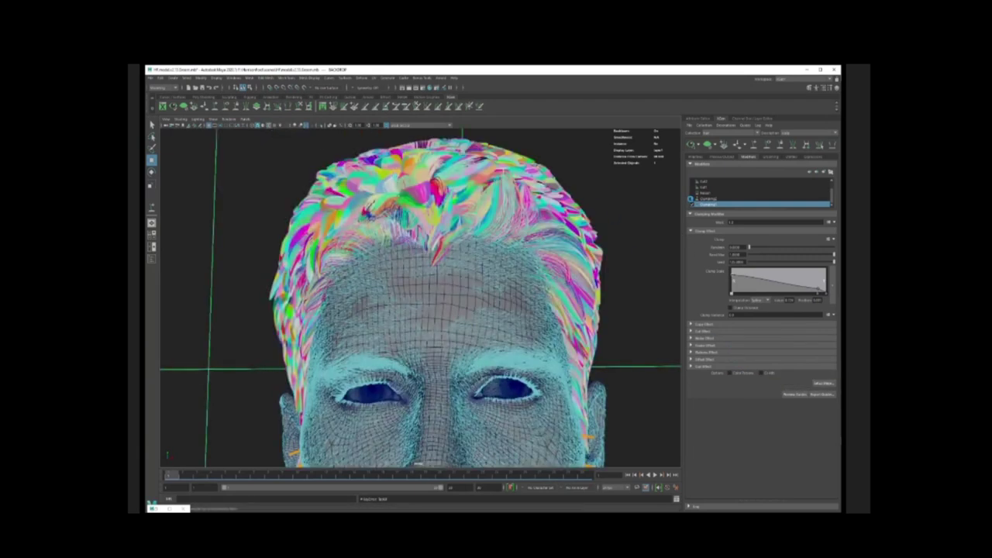
# Turn the second clumping modifier back on, compare the clumps with the head hair guides, and hide the wireframe and guides again.
pyautogui.click(690, 199)
pyautogui.click(768, 145)
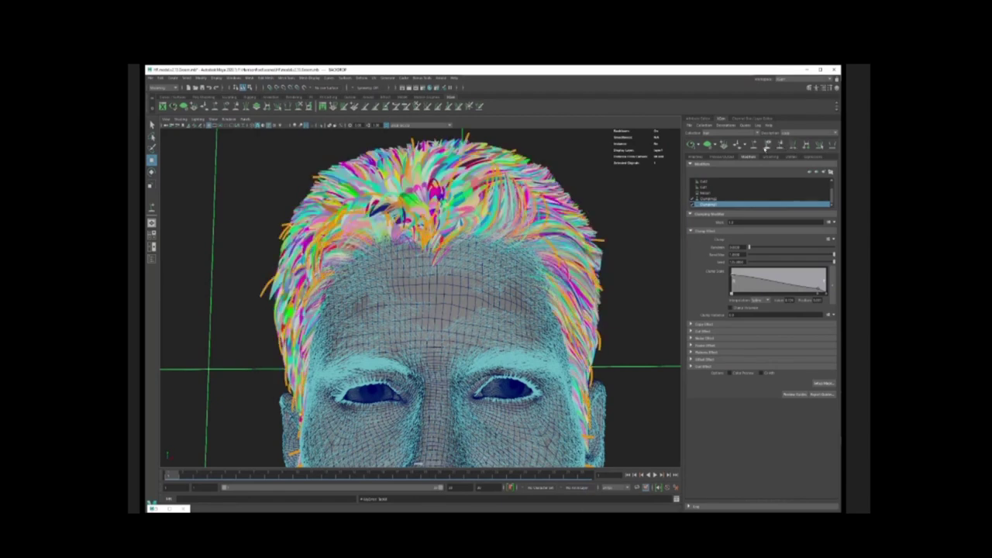
pyautogui.click(269, 125)
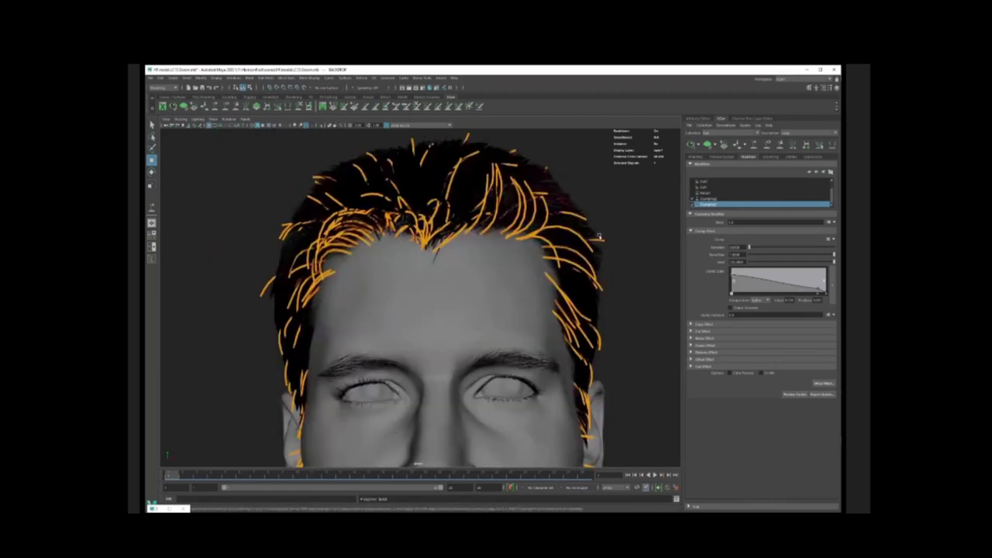
pyautogui.keyDown('alt'); pyautogui.moveTo(546, 224); pyautogui.dragTo(568, 224, button='right'); pyautogui.keyUp('alt')
pyautogui.keyDown('alt'); pyautogui.moveTo(568, 224); pyautogui.dragTo(515, 241); pyautogui.keyUp('alt')
pyautogui.keyDown('alt'); pyautogui.moveTo(515, 242); pyautogui.dragTo(574, 232, button='middle'); pyautogui.keyUp('alt')
pyautogui.click(768, 146)
# Re-enable the head hair's noise and cut modifiers one by one, working up the stack to the topmost noise modifier.
pyautogui.click(692, 193)
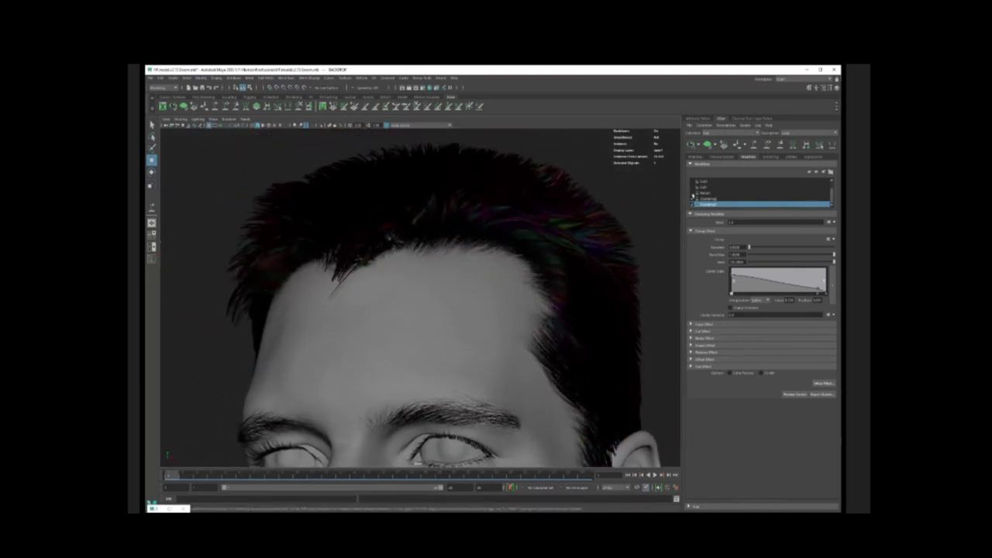
pyautogui.click(735, 193)
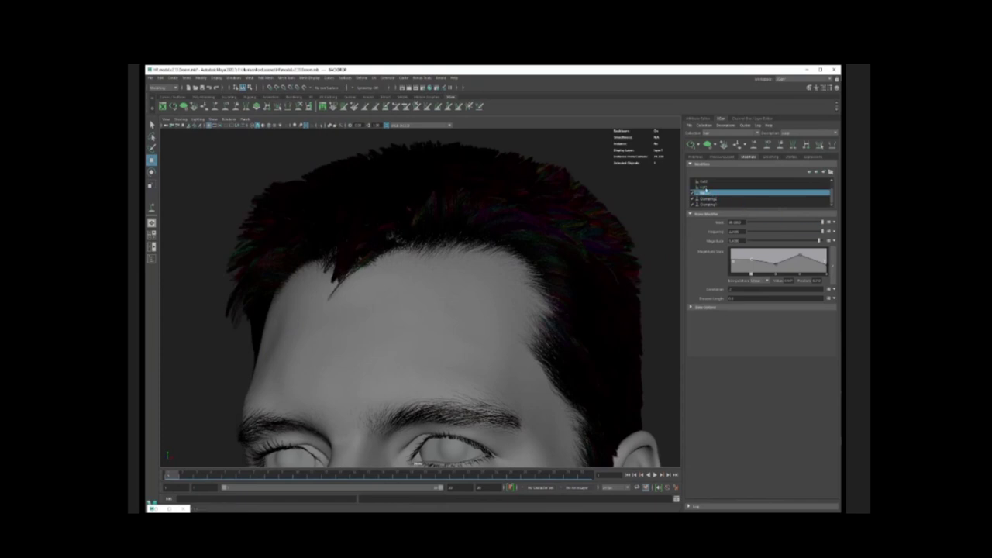
pyautogui.click(692, 188)
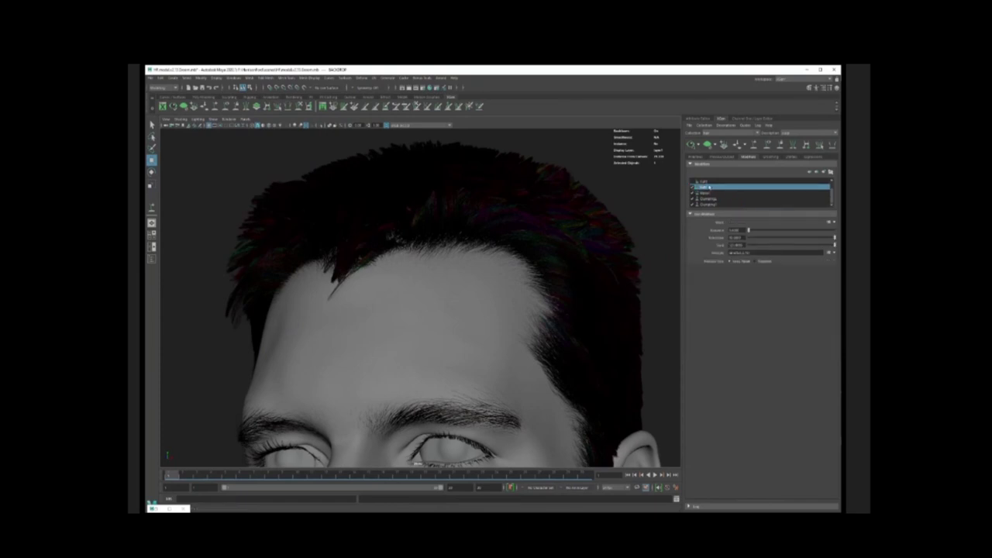
pyautogui.click(698, 182)
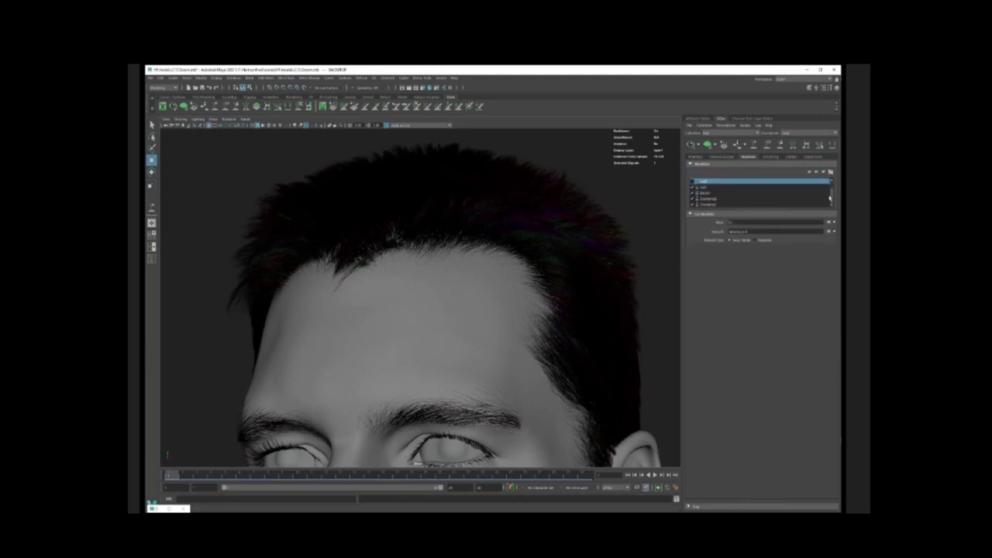
pyautogui.moveTo(832, 198); pyautogui.dragTo(832, 189)
pyautogui.click(692, 193)
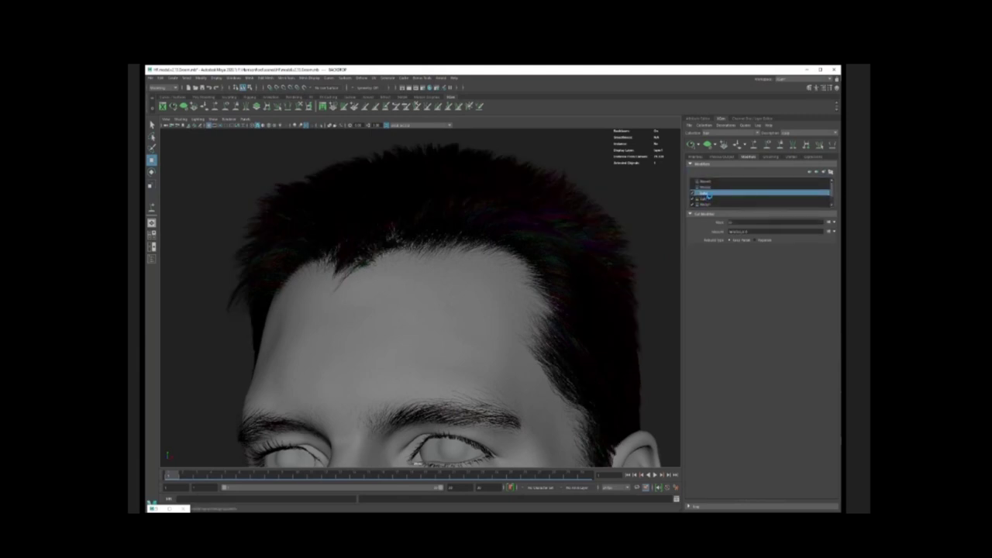
pyautogui.click(691, 188)
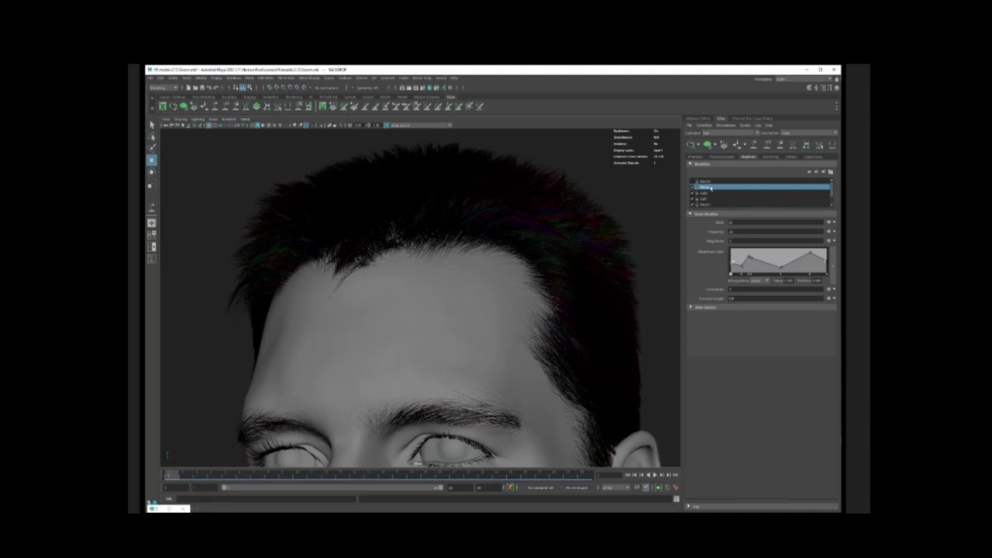
pyautogui.click(692, 181)
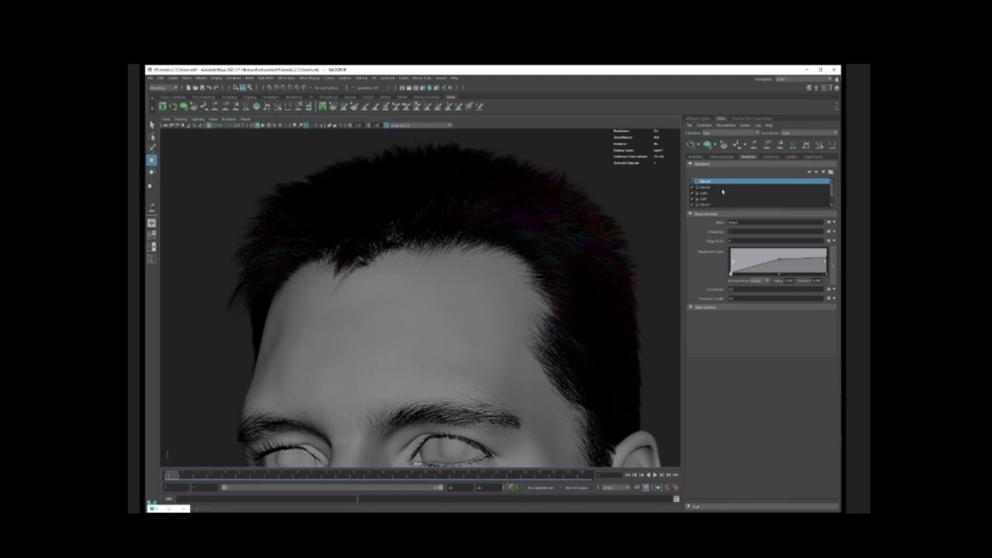
# Set the head hair description's stray percentage to 5.
pyautogui.click(726, 126)
pyautogui.click(733, 173)
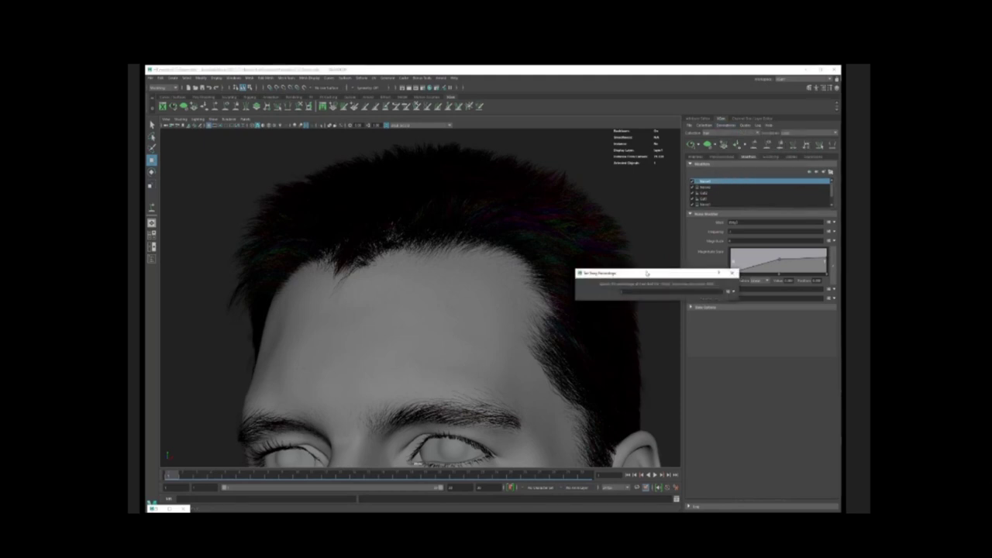
pyautogui.click(633, 293)
pyautogui.moveTo(618, 276); pyautogui.dragTo(532, 316)
pyautogui.doubleClick(546, 331)
pyautogui.write('5')
pyautogui.press('Return')
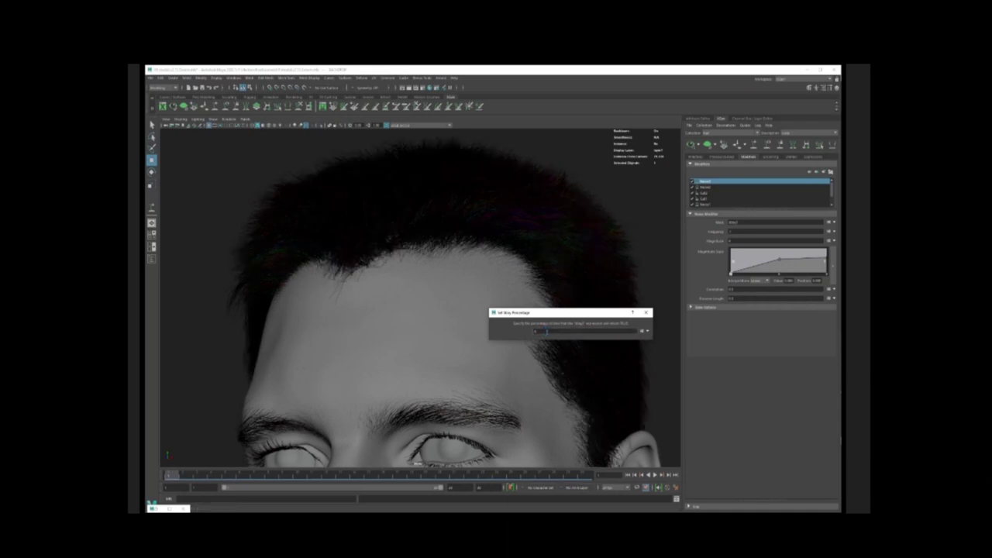
pyautogui.click(646, 312)
# Make the beard description current.
pyautogui.keyDown('alt'); pyautogui.moveTo(535, 264); pyautogui.dragTo(542, 218, button='middle'); pyautogui.keyUp('alt')
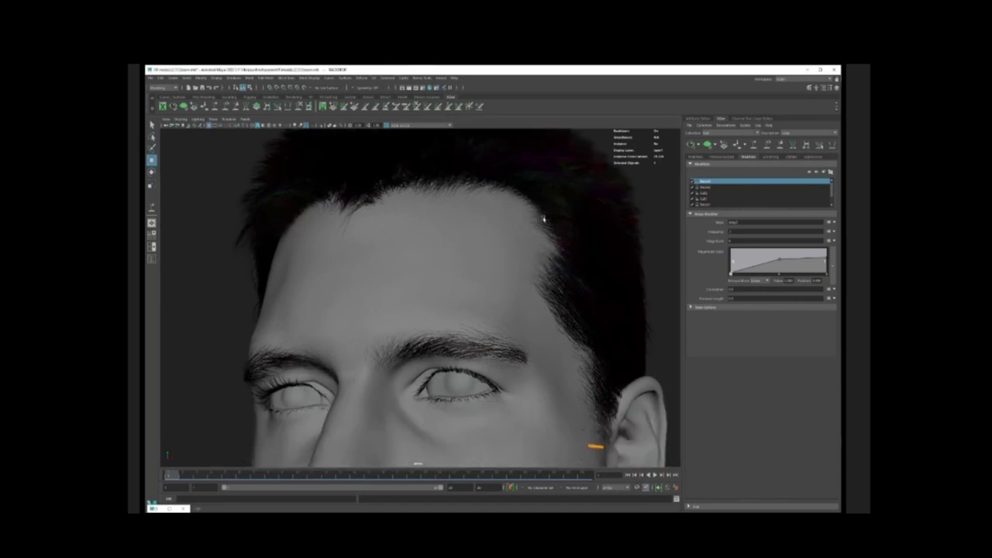
pyautogui.keyDown('alt'); pyautogui.moveTo(542, 218); pyautogui.dragTo(545, 243); pyautogui.keyUp('alt')
pyautogui.keyDown('alt'); pyautogui.moveTo(545, 243); pyautogui.dragTo(696, 174, button='right'); pyautogui.keyUp('alt')
pyautogui.click(790, 134)
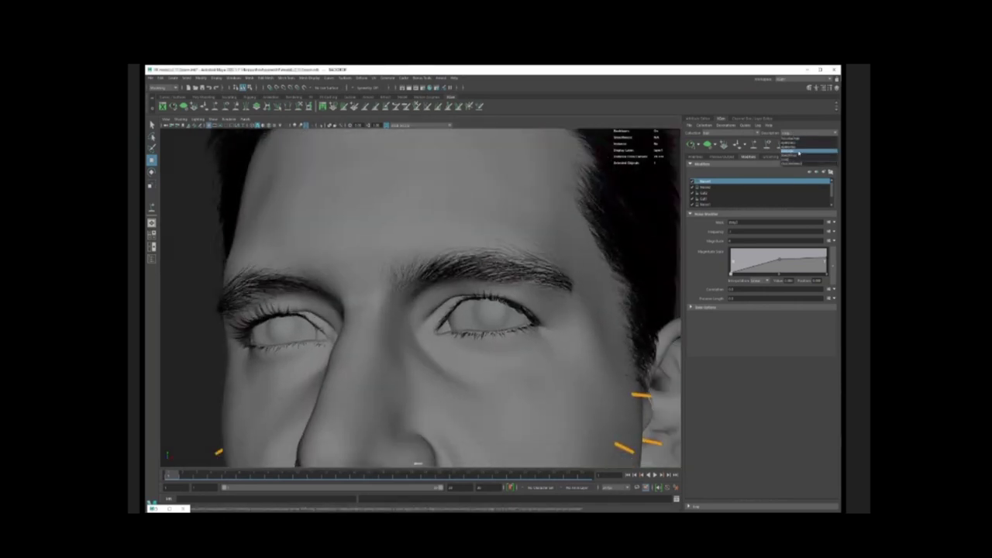
pyautogui.click(791, 144)
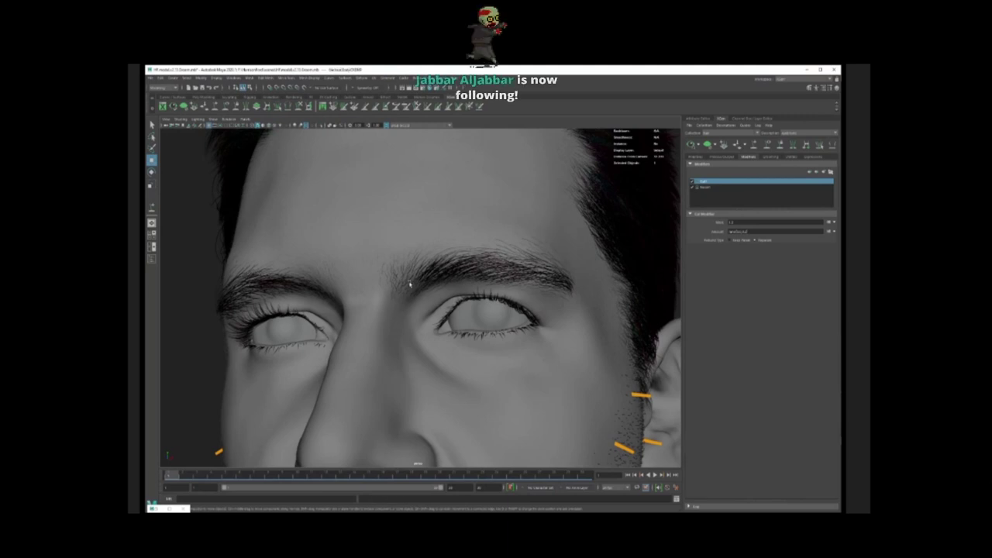
# Check the face in wireframe, return to shaded display, and show the beard's primitive settings.
pyautogui.scroll(-1, 499, 182)
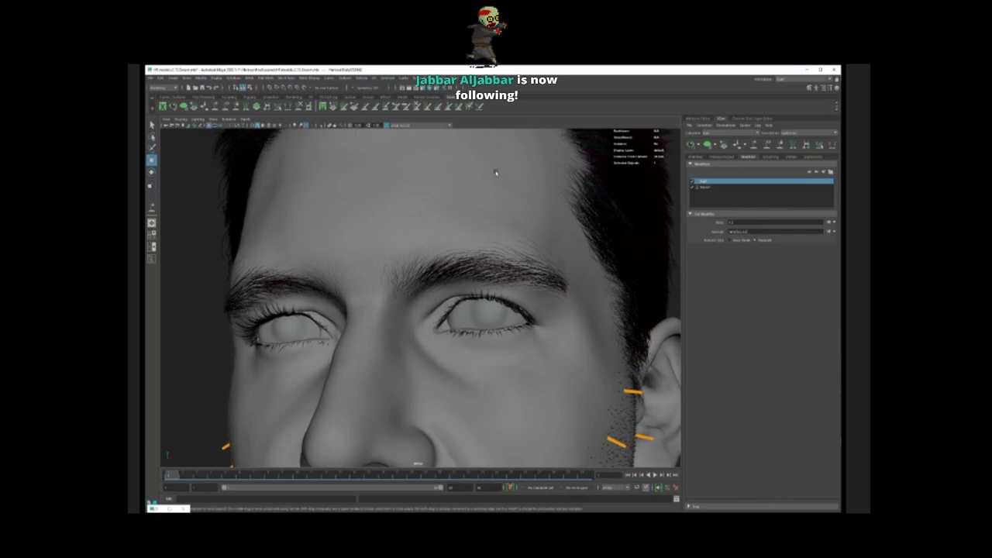
pyautogui.keyDown('alt'); pyautogui.moveTo(496, 175); pyautogui.dragTo(471, 195, button='right'); pyautogui.keyUp('alt')
pyautogui.keyDown('alt'); pyautogui.moveTo(470, 195); pyautogui.dragTo(480, 217); pyautogui.keyUp('alt')
pyautogui.press('4')
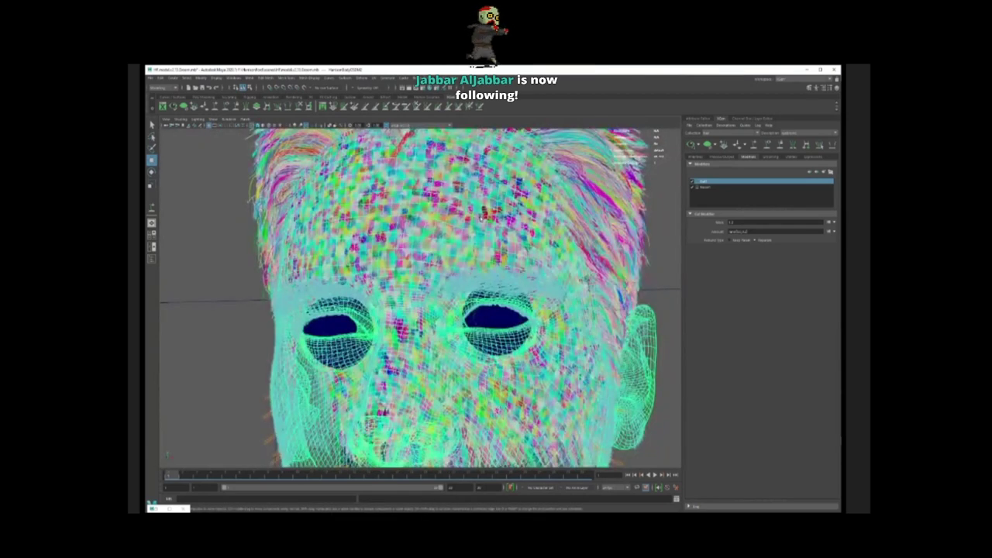
pyautogui.press('5')
pyautogui.moveTo(481, 217)
pyautogui.mouseDown(button='right')
pyautogui.moveTo(488, 354)
pyautogui.moveTo(547, 452)
pyautogui.mouseUp(button='right')
pyautogui.click(692, 157)
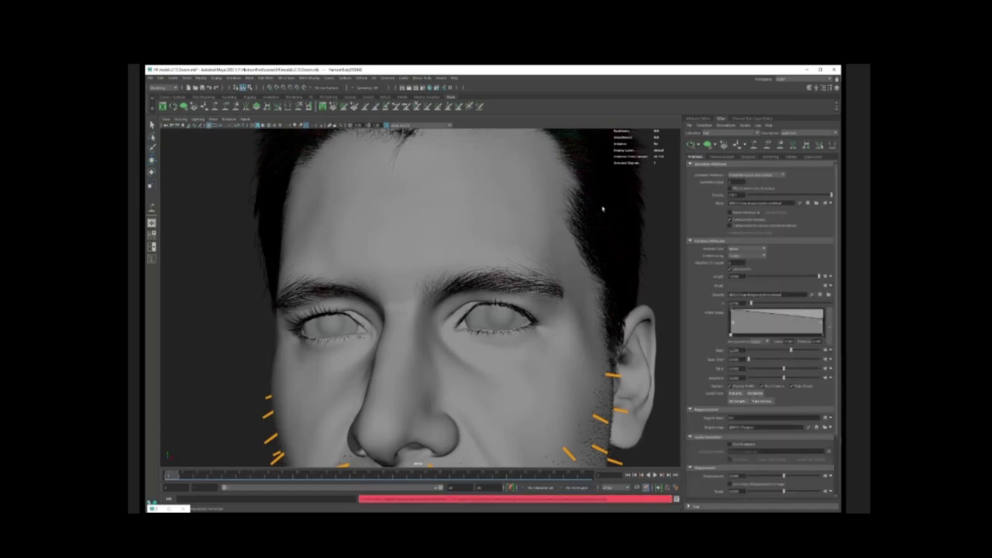
# Compare the face in textured and plain shaded display.
pyautogui.press('6')
pyautogui.press('w')
pyautogui.click(546, 249)
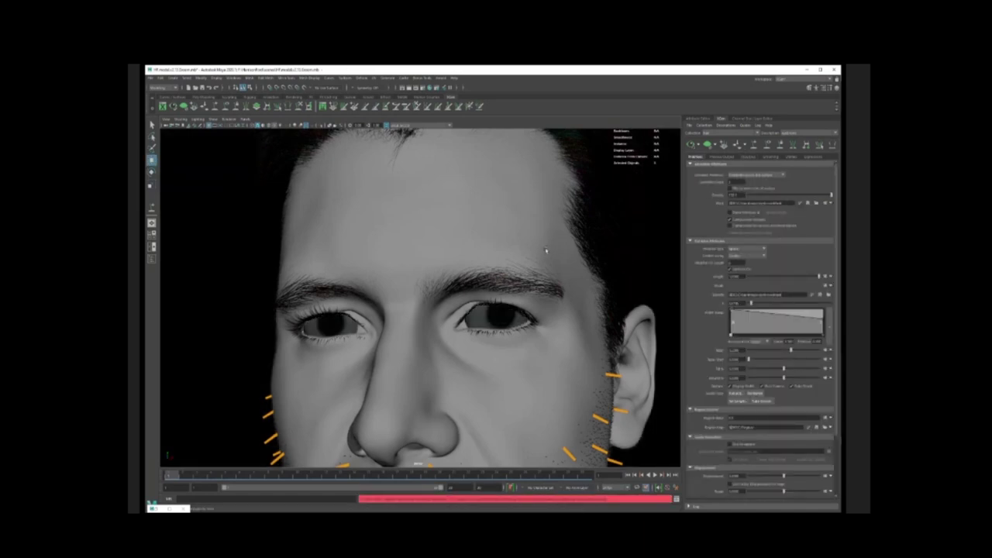
pyautogui.press('5')
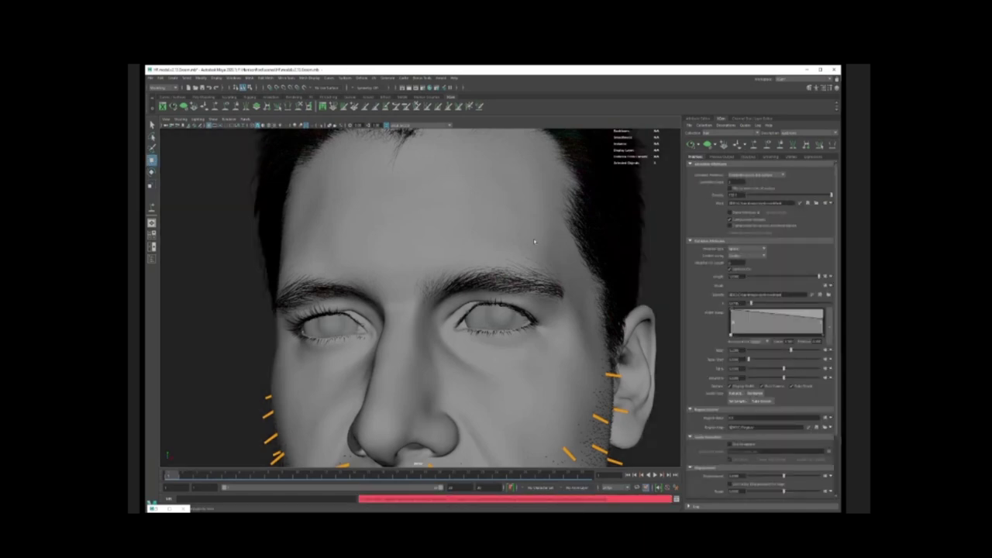
pyautogui.press('6')
pyautogui.click(535, 237)
pyautogui.press('y')
pyautogui.scroll(-1, 515, 221)
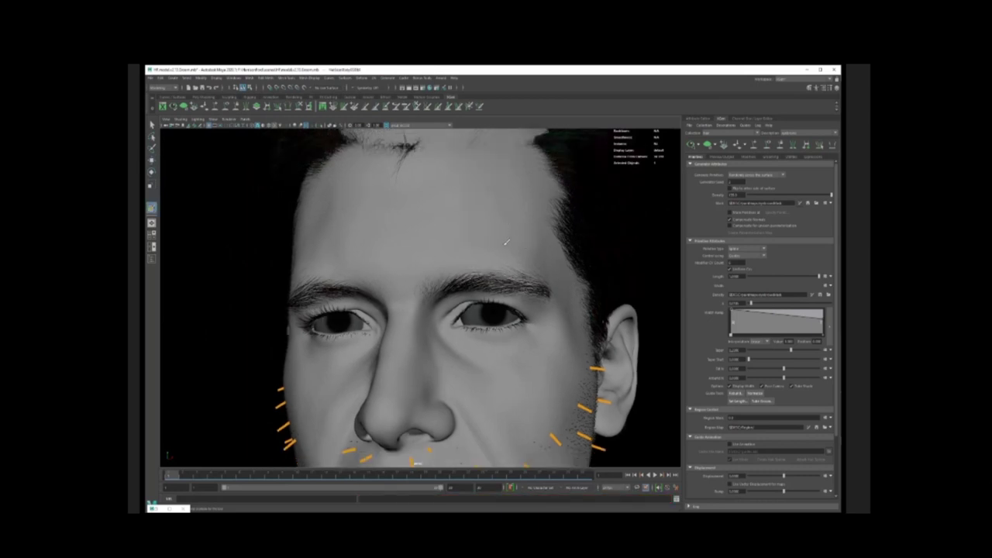
pyautogui.press('w')
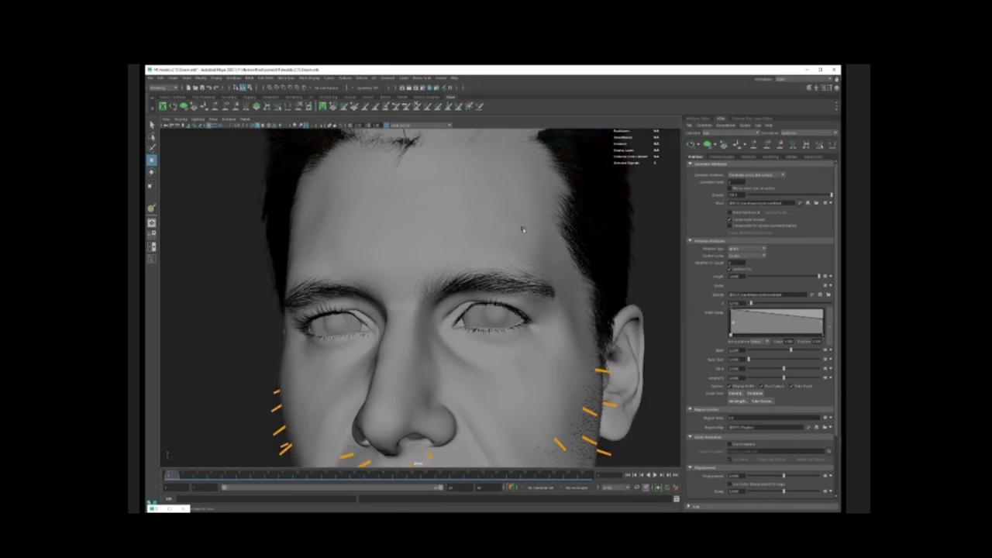
pyautogui.keyDown('alt'); pyautogui.moveTo(597, 238); pyautogui.dragTo(579, 235, button='right'); pyautogui.keyUp('alt')
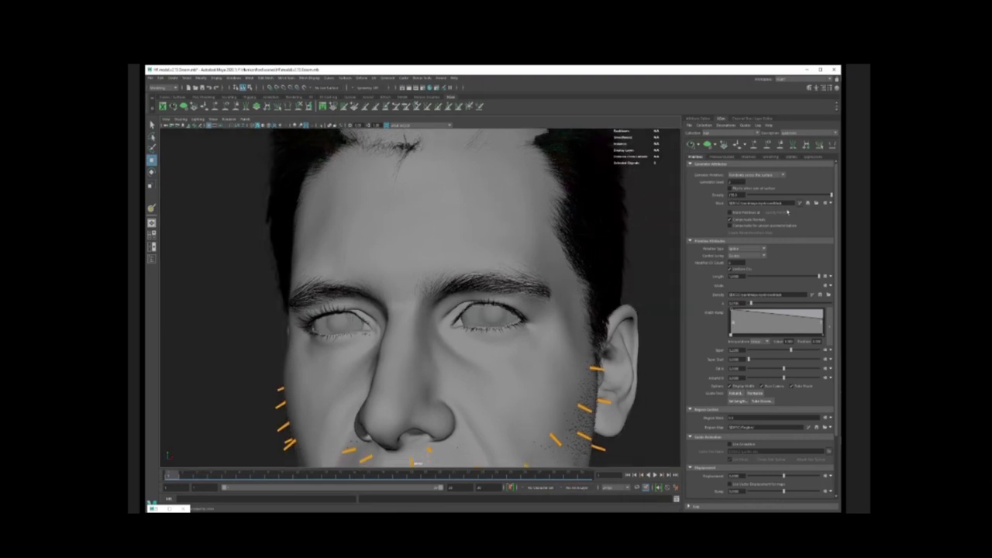
# Review the beard's preview and output settings and its modifier stack, with the whole face in view.
pyautogui.click(718, 157)
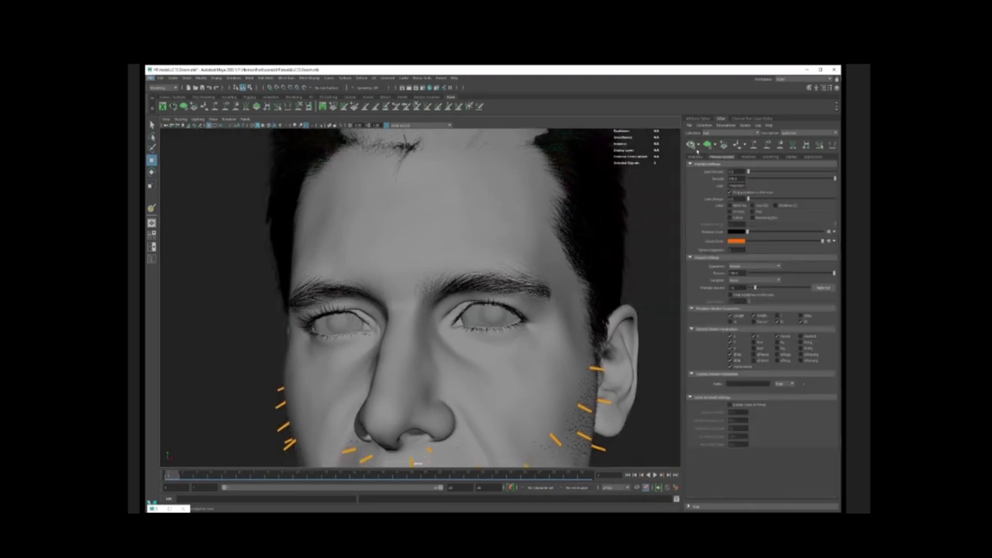
pyautogui.click(748, 157)
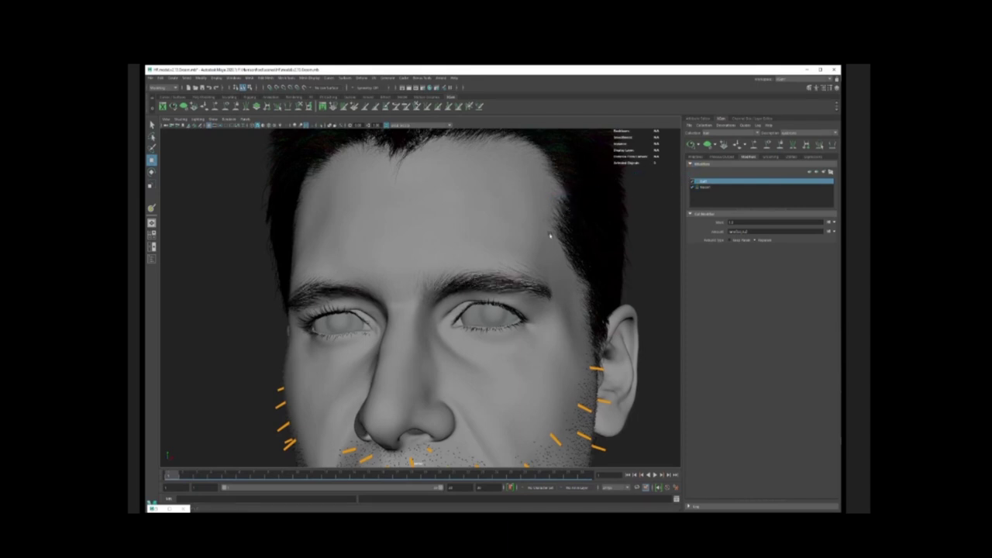
pyautogui.keyDown('alt'); pyautogui.moveTo(542, 264); pyautogui.dragTo(569, 252, button='right'); pyautogui.keyUp('alt')
pyautogui.keyDown('alt'); pyautogui.moveTo(457, 226); pyautogui.dragTo(531, 256); pyautogui.keyUp('alt')
pyautogui.keyDown('alt'); pyautogui.moveTo(531, 256); pyautogui.dragTo(542, 214, button='middle'); pyautogui.keyUp('alt')
pyautogui.keyDown('alt'); pyautogui.moveTo(543, 215); pyautogui.dragTo(301, 350, button='right'); pyautogui.keyUp('alt')
pyautogui.keyDown('alt'); pyautogui.moveTo(640, 182); pyautogui.dragTo(639, 155, button='right'); pyautogui.keyUp('alt')
pyautogui.keyDown('alt'); pyautogui.moveTo(639, 155); pyautogui.dragTo(651, 190, button='middle'); pyautogui.keyUp('alt')
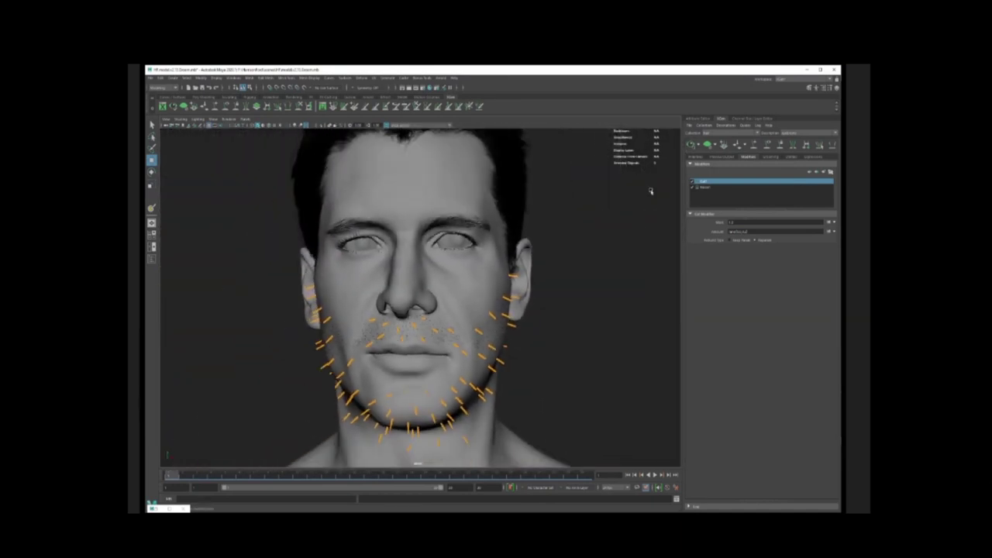
# Update the beard's preview and examine the stubble on the cheek and jaw up close.
pyautogui.click(689, 146)
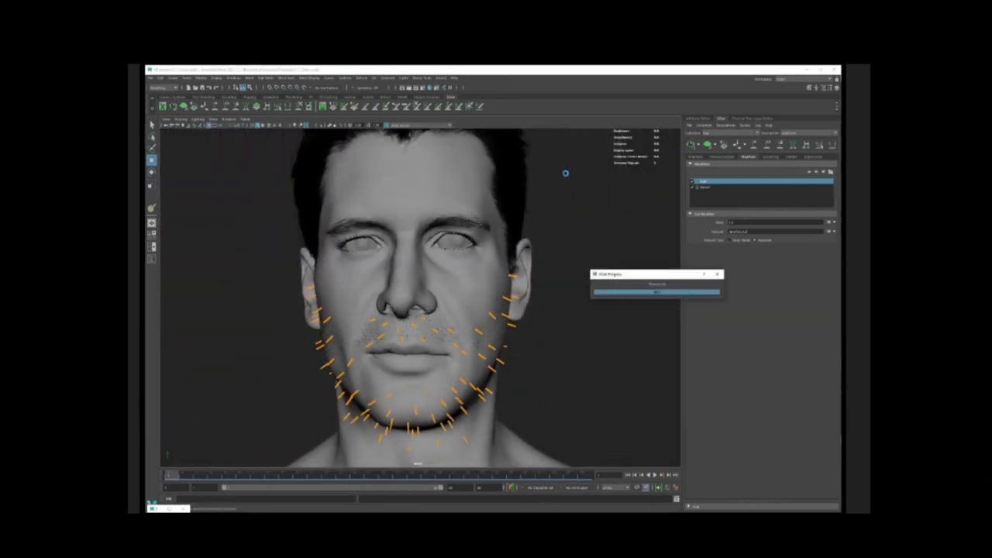
pyautogui.keyDown('alt'); pyautogui.moveTo(485, 270); pyautogui.dragTo(543, 267, button='right'); pyautogui.keyUp('alt')
pyautogui.keyDown('alt'); pyautogui.moveTo(542, 268); pyautogui.dragTo(470, 269); pyautogui.keyUp('alt')
pyautogui.keyDown('alt'); pyautogui.moveTo(470, 269); pyautogui.dragTo(499, 273, button='right'); pyautogui.keyUp('alt')
pyautogui.keyDown('alt'); pyautogui.moveTo(500, 272); pyautogui.dragTo(522, 284, button='middle'); pyautogui.keyUp('alt')
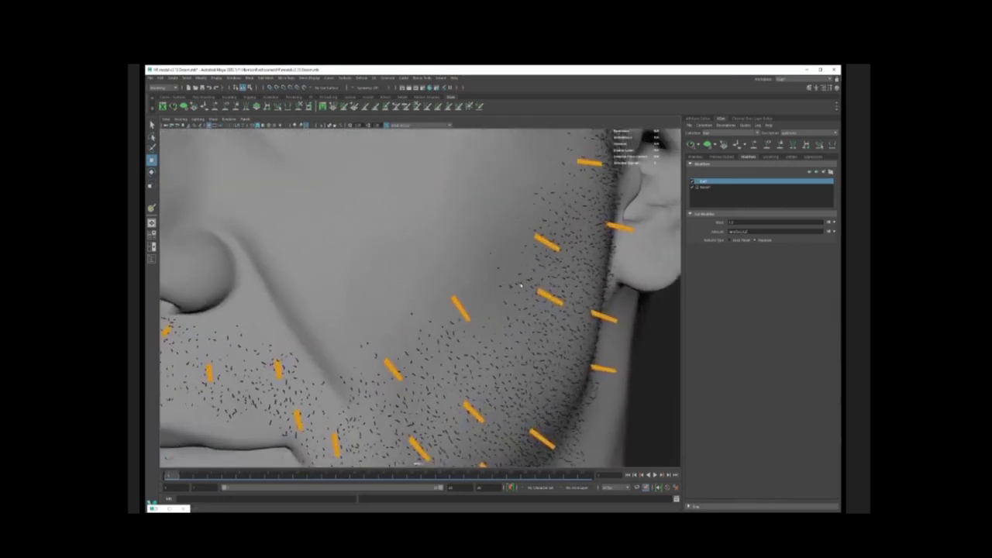
pyautogui.keyDown('alt'); pyautogui.moveTo(449, 289); pyautogui.dragTo(514, 248, button='middle'); pyautogui.keyUp('alt')
pyautogui.keyDown('alt'); pyautogui.moveTo(484, 228); pyautogui.dragTo(474, 233); pyautogui.keyUp('alt')
# Examine the hair at the temple, hairline and eyebrow, and the whole groom from the front.
pyautogui.keyDown('alt'); pyautogui.moveTo(574, 167); pyautogui.dragTo(465, 221, button='middle'); pyautogui.keyUp('alt')
pyautogui.keyDown('alt'); pyautogui.moveTo(465, 222); pyautogui.dragTo(445, 209, button='right'); pyautogui.keyUp('alt')
pyautogui.keyDown('alt'); pyautogui.moveTo(445, 209); pyautogui.dragTo(585, 278, button='middle'); pyautogui.keyUp('alt')
pyautogui.keyDown('alt'); pyautogui.moveTo(513, 223); pyautogui.dragTo(469, 290, button='middle'); pyautogui.keyUp('alt')
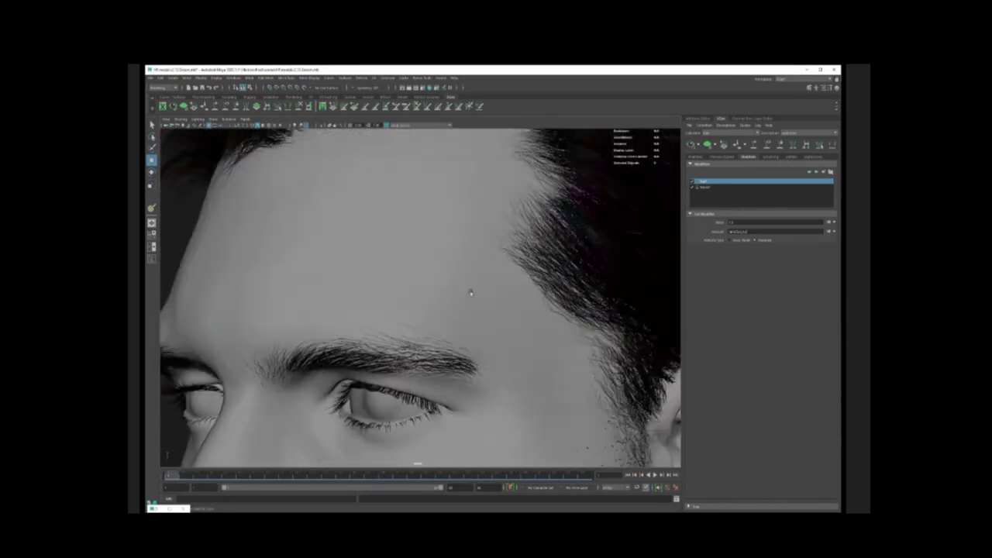
pyautogui.keyDown('alt'); pyautogui.moveTo(470, 289); pyautogui.dragTo(512, 269); pyautogui.keyUp('alt')
pyautogui.keyDown('alt'); pyautogui.moveTo(512, 268); pyautogui.dragTo(496, 241, button='middle'); pyautogui.keyUp('alt')
pyautogui.keyDown('alt'); pyautogui.moveTo(496, 241); pyautogui.dragTo(477, 236, button='right'); pyautogui.keyUp('alt')
pyautogui.keyDown('alt'); pyautogui.moveTo(476, 236); pyautogui.dragTo(475, 273, button='middle'); pyautogui.keyUp('alt')
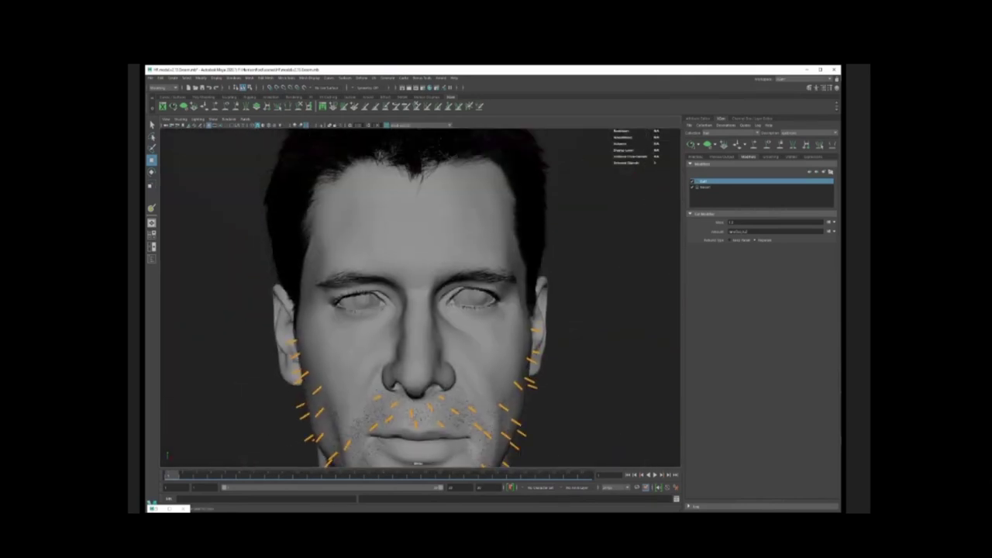
# Restore the minimized Hypershade window to show the Hair_Scalp shader network.
pyautogui.doubleClick(159, 509)
pyautogui.moveTo(726, 406)
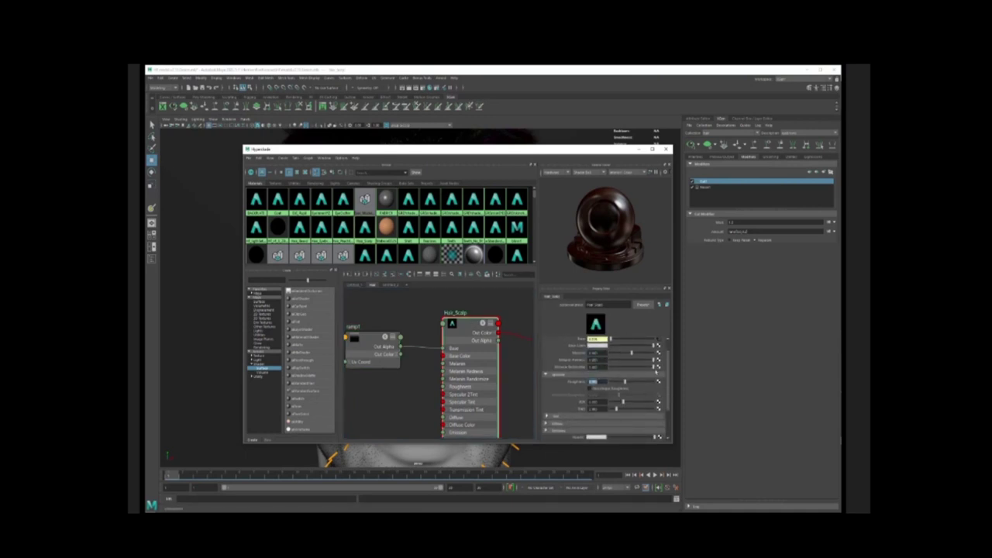
# Review the Hair_Scalp shader's attributes and the Arnold standard_hair documentation from specular sampling to the diffuse and emission parameters.
pyautogui.moveTo(668, 373); pyautogui.dragTo(667, 344)
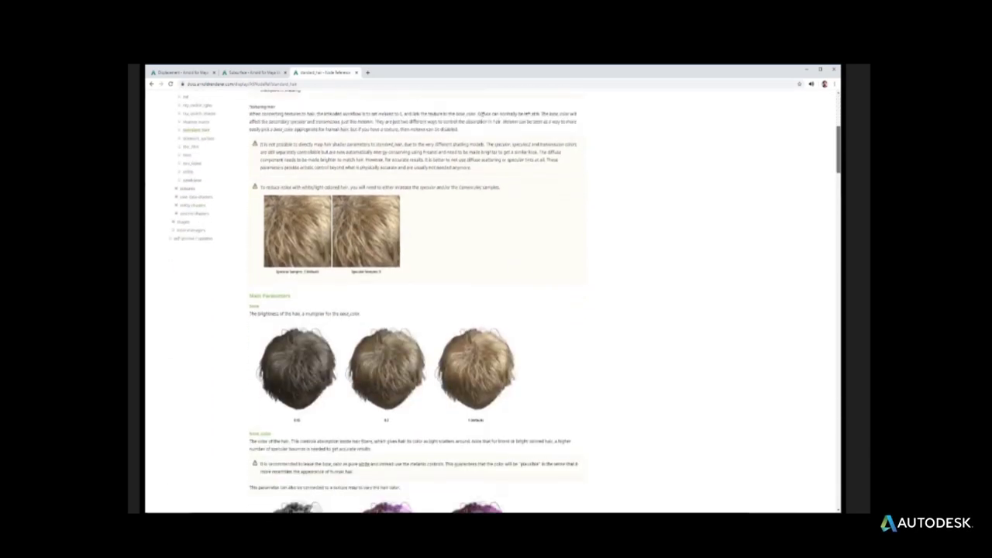
pyautogui.moveTo(261, 184); pyautogui.dragTo(494, 185)
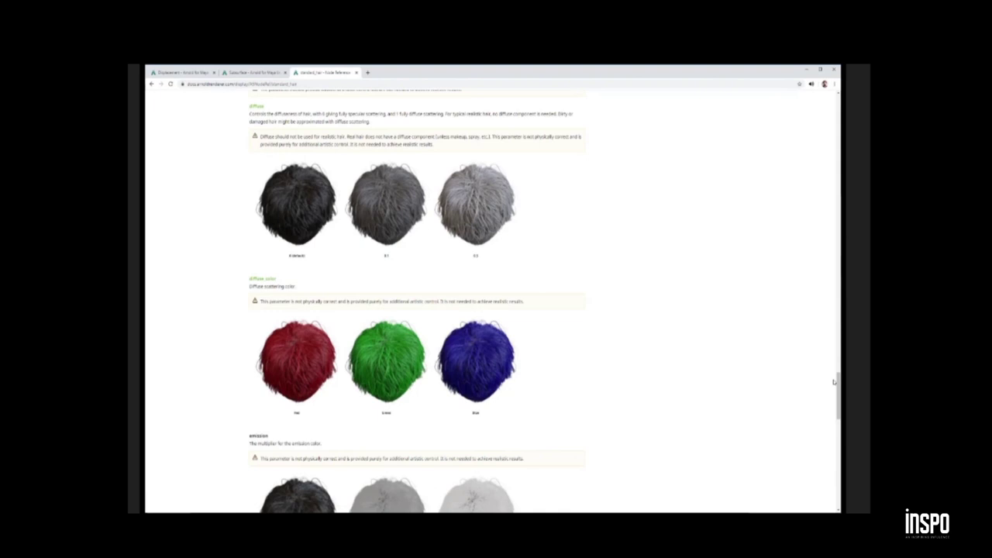
pyautogui.moveTo(838, 383); pyautogui.dragTo(837, 458)
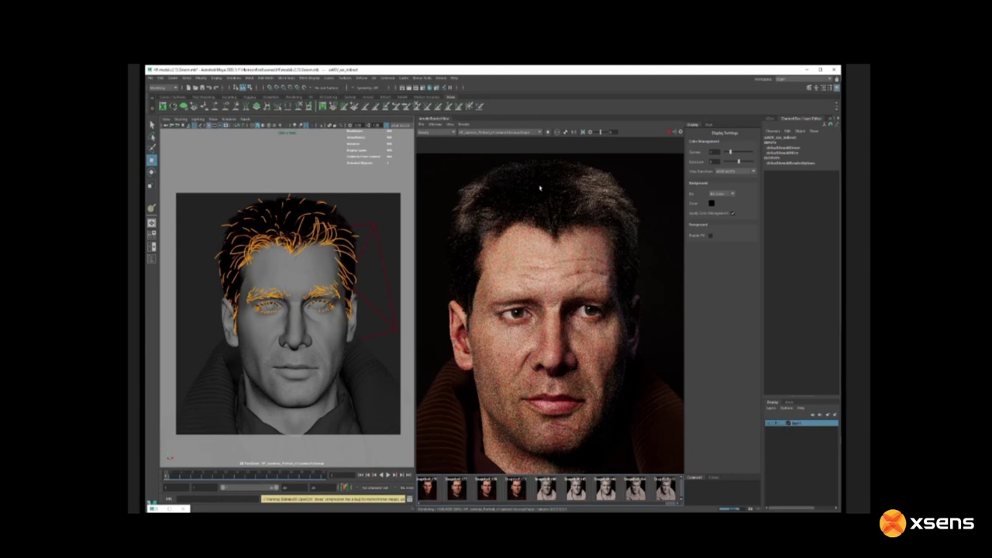
# Inspect the portrait render's coat, specular and subsurface AOVs one after another.
pyautogui.click(452, 132)
pyautogui.click(433, 148)
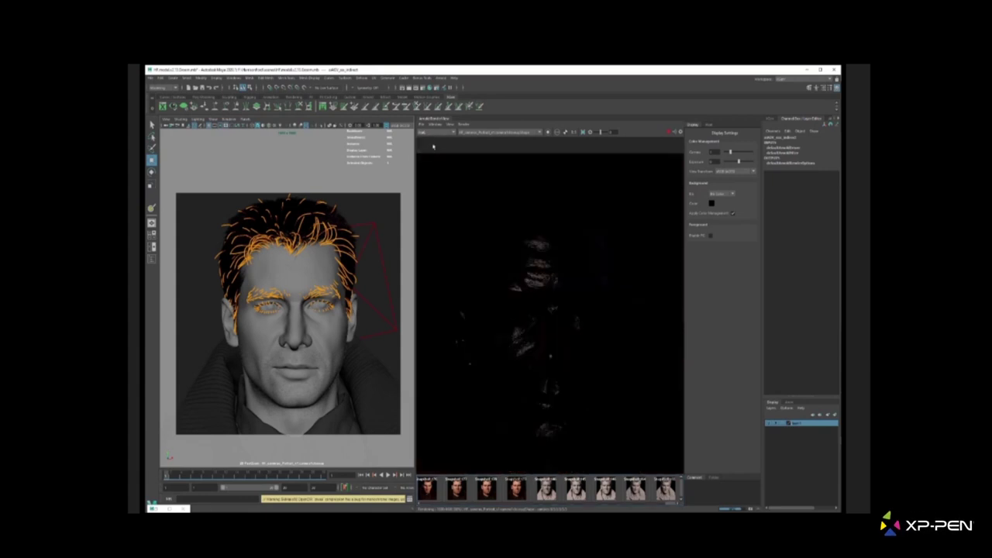
pyautogui.click(436, 132)
pyautogui.click(439, 158)
pyautogui.click(436, 133)
pyautogui.click(433, 171)
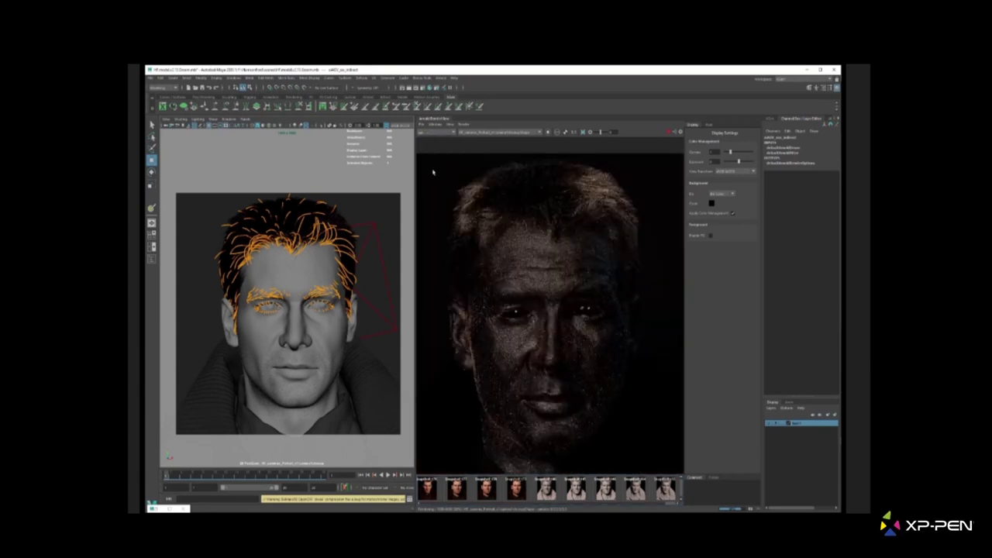
pyautogui.click(438, 132)
pyautogui.click(443, 176)
# Compare the direct and indirect coat AOVs with the specular AOV, and return the render view to Beauty.
pyautogui.click(444, 133)
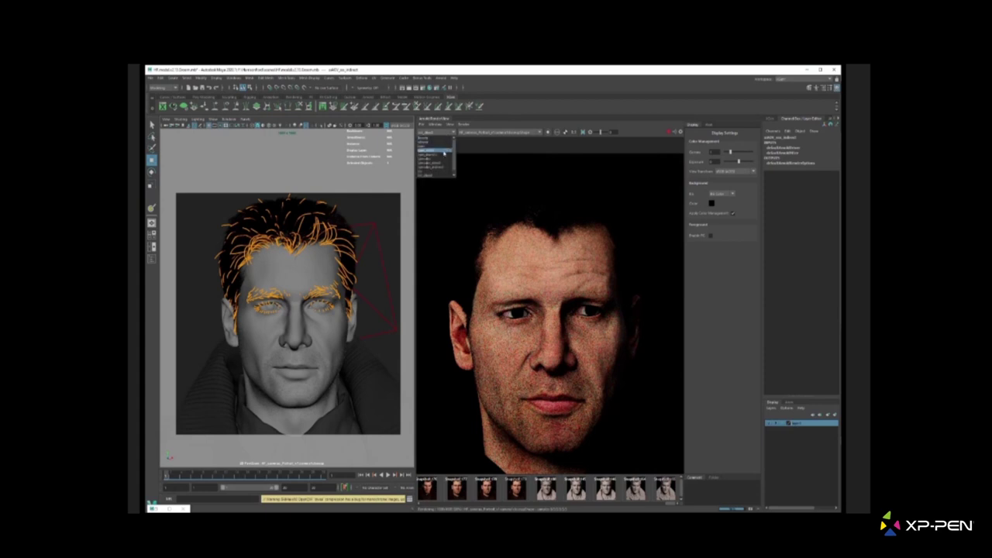
pyautogui.click(444, 154)
pyautogui.click(444, 132)
pyautogui.click(440, 151)
pyautogui.click(452, 133)
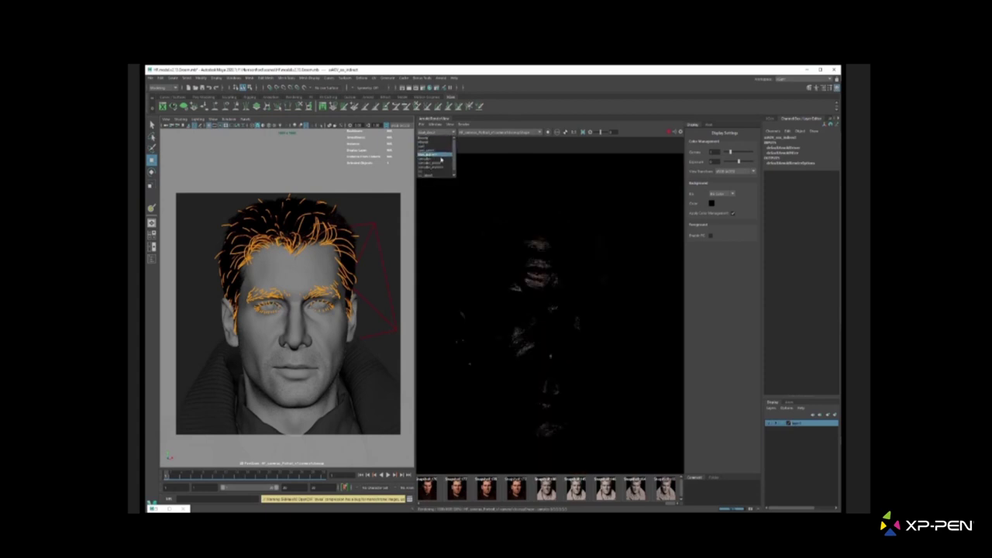
pyautogui.click(440, 159)
pyautogui.click(444, 133)
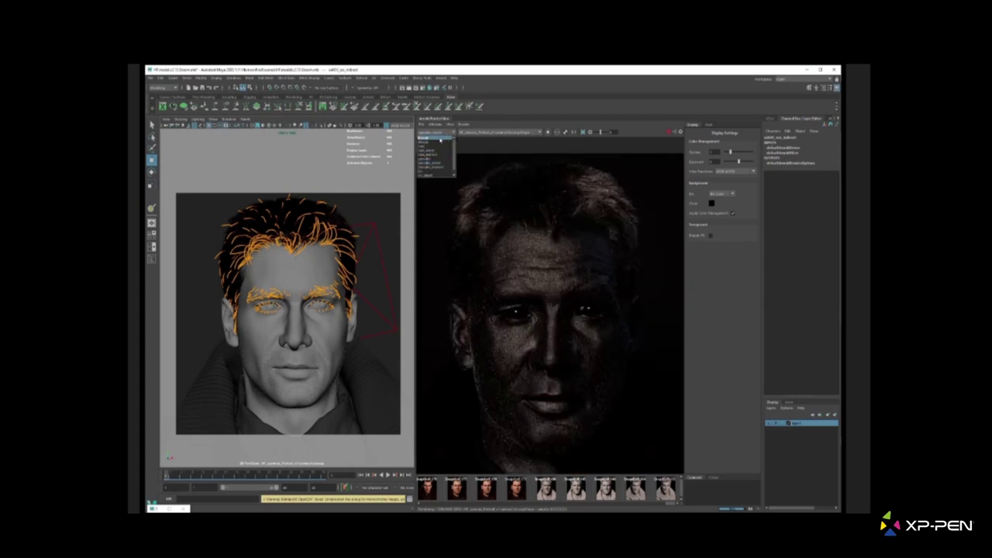
pyautogui.click(440, 138)
# Examine the beauty render's skin and stubble up close, and the whole portrait in frame.
pyautogui.scroll(3, 570, 207)
pyautogui.moveTo(570, 207); pyautogui.dragTo(566, 182, button='middle')
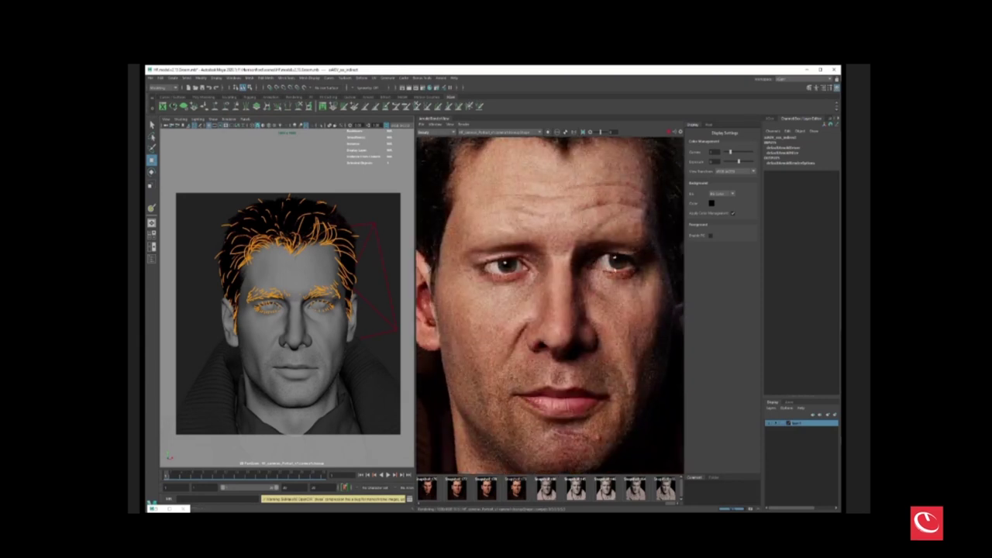
pyautogui.scroll(-4, 616, 267)
pyautogui.moveTo(616, 267); pyautogui.dragTo(591, 302, button='middle')
# Set the render view's view transform to Rec.709 (ACES).
pyautogui.click(742, 171)
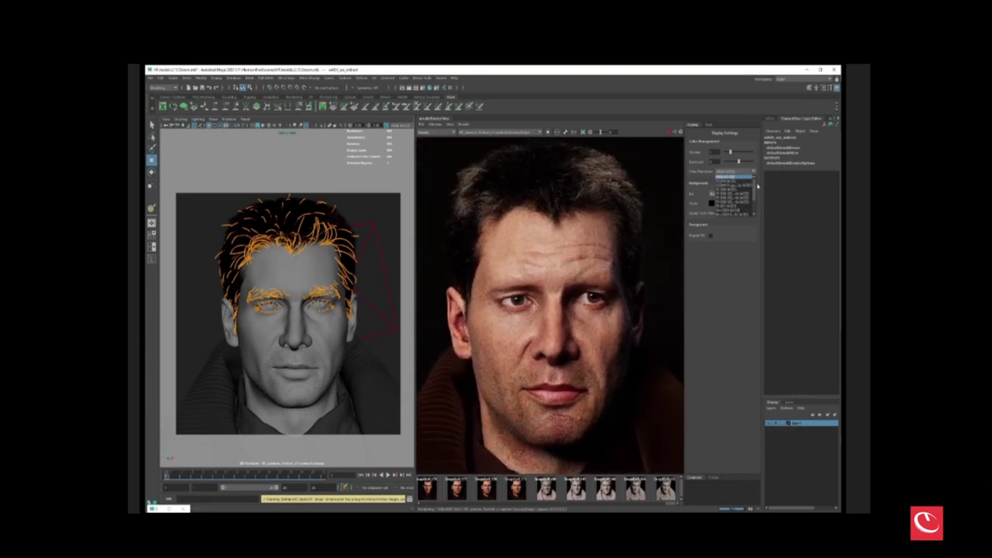
pyautogui.moveTo(756, 186); pyautogui.dragTo(755, 204)
pyautogui.click(735, 198)
pyautogui.moveTo(594, 241); pyautogui.dragTo(596, 237, button='middle')
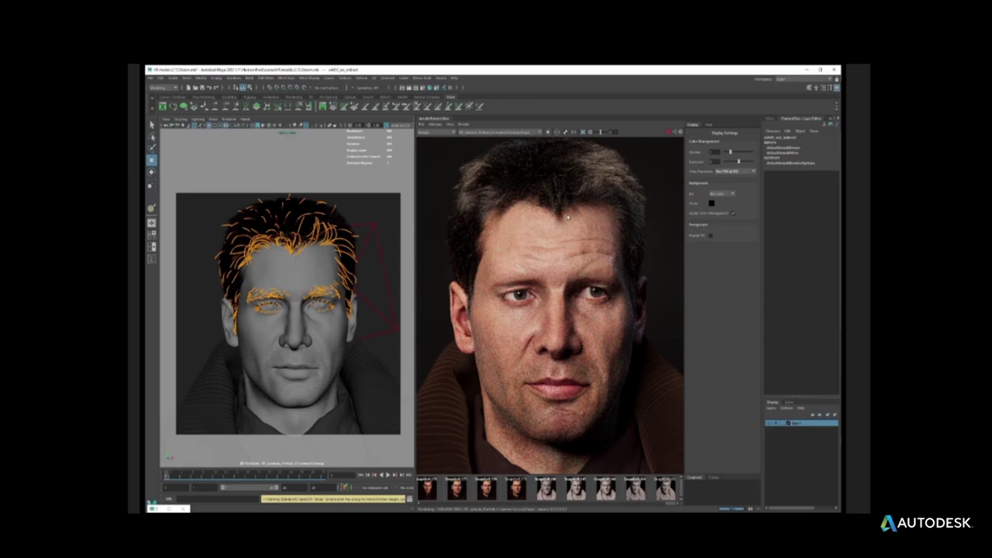
# Select the backdrop plane and examine it and the surrounding light setup in the perspective view.
pyautogui.click(260, 150)
pyautogui.press('space')
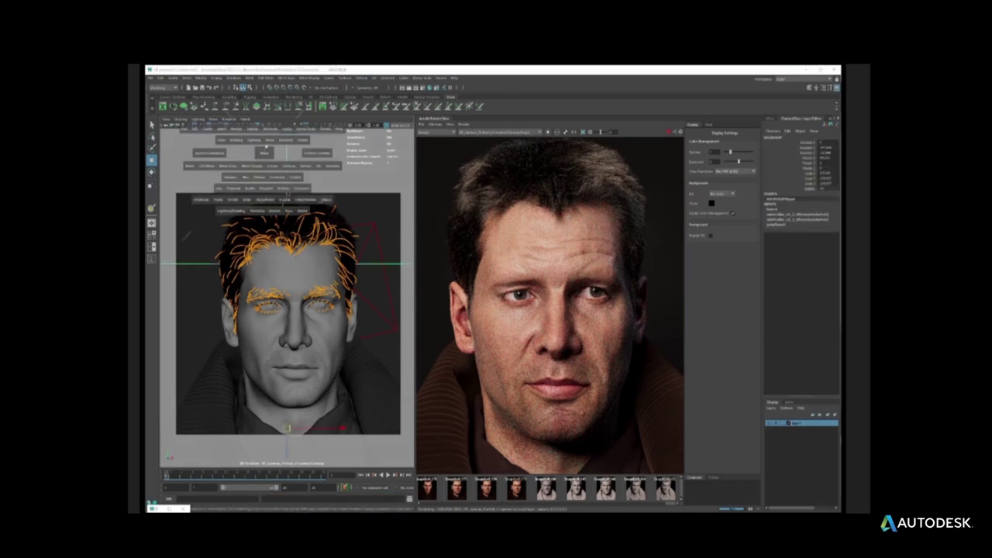
pyautogui.moveTo(263, 152); pyautogui.dragTo(294, 187)
pyautogui.keyDown('alt'); pyautogui.moveTo(294, 187); pyautogui.dragTo(356, 243, button='right'); pyautogui.keyUp('alt')
pyautogui.keyDown('alt'); pyautogui.moveTo(356, 244); pyautogui.dragTo(312, 292); pyautogui.keyUp('alt')
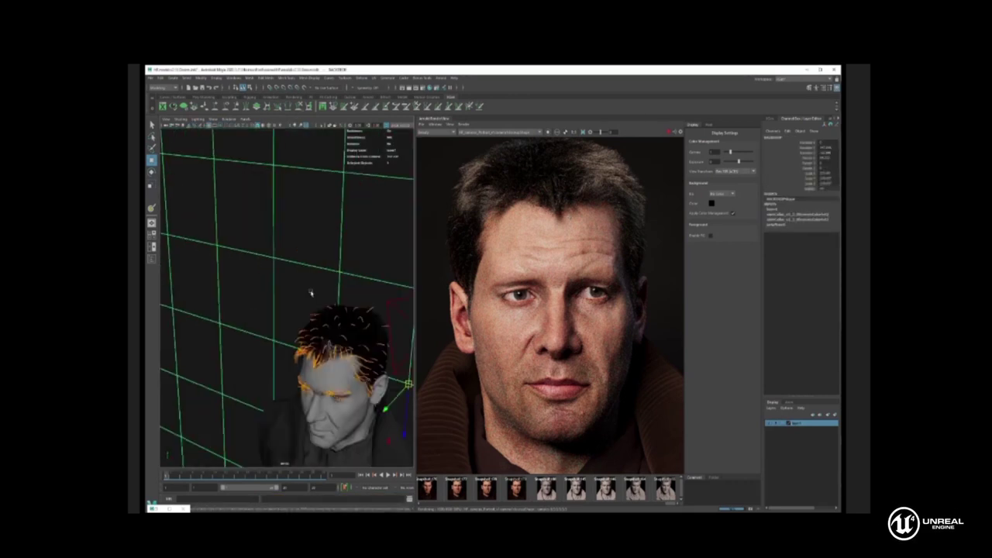
pyautogui.moveTo(311, 292)
pyautogui.keyDown('alt'); pyautogui.mouseDown(button='right')
pyautogui.moveTo(266, 257)
pyautogui.moveTo(279, 246)
pyautogui.moveTo(267, 242)
pyautogui.mouseUp(button='right'); pyautogui.keyUp('alt')
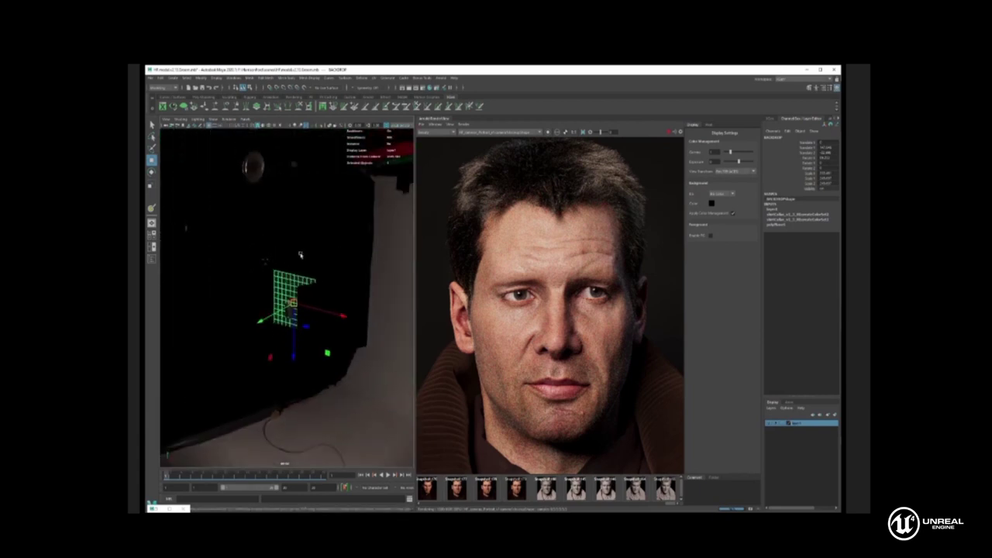
pyautogui.moveTo(321, 256)
pyautogui.keyDown('alt'); pyautogui.mouseDown()
pyautogui.moveTo(251, 257)
pyautogui.moveTo(376, 276)
pyautogui.mouseUp(); pyautogui.keyUp('alt')
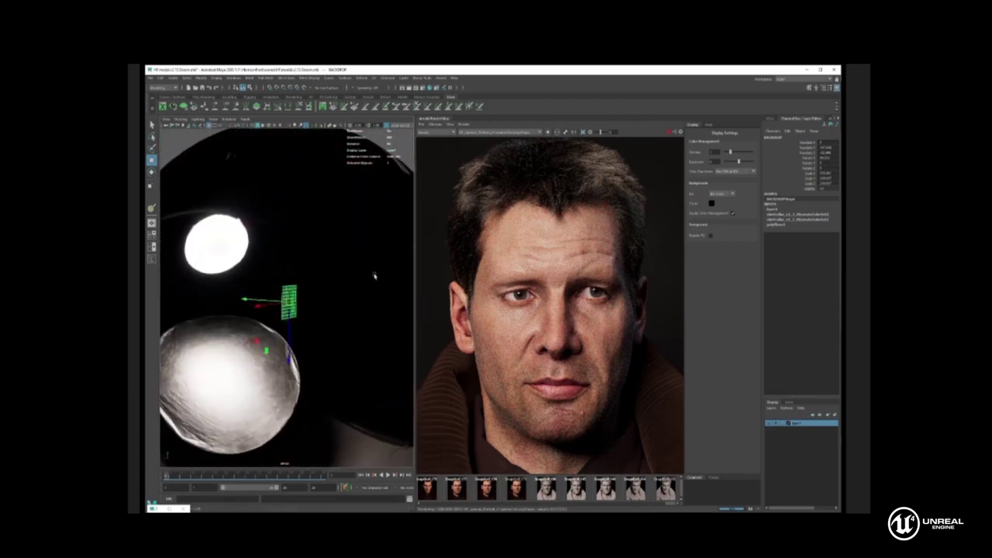
pyautogui.keyDown('alt'); pyautogui.moveTo(284, 273); pyautogui.dragTo(363, 300); pyautogui.keyUp('alt')
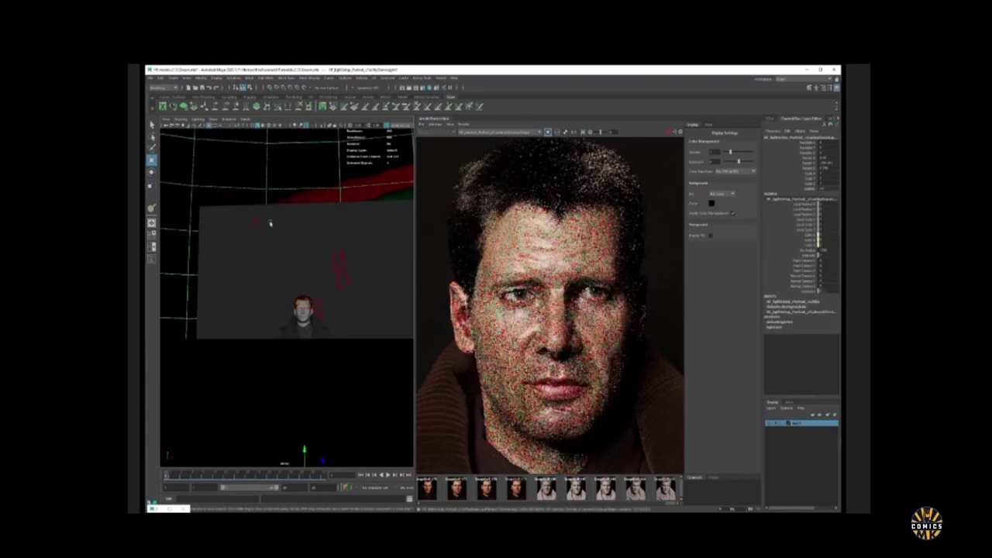
# Inspect the isolated render contribution of each light around the head, and toggle the IPR render.
pyautogui.click(340, 270)
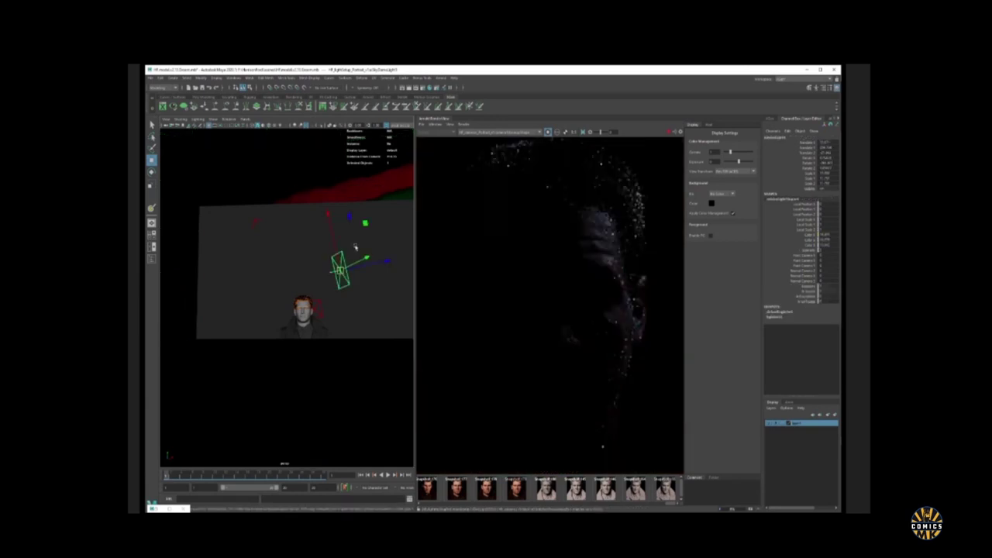
pyautogui.scroll(-1, 577, 240)
pyautogui.keyDown('alt'); pyautogui.moveTo(577, 240); pyautogui.dragTo(557, 242, button='middle'); pyautogui.keyUp('alt')
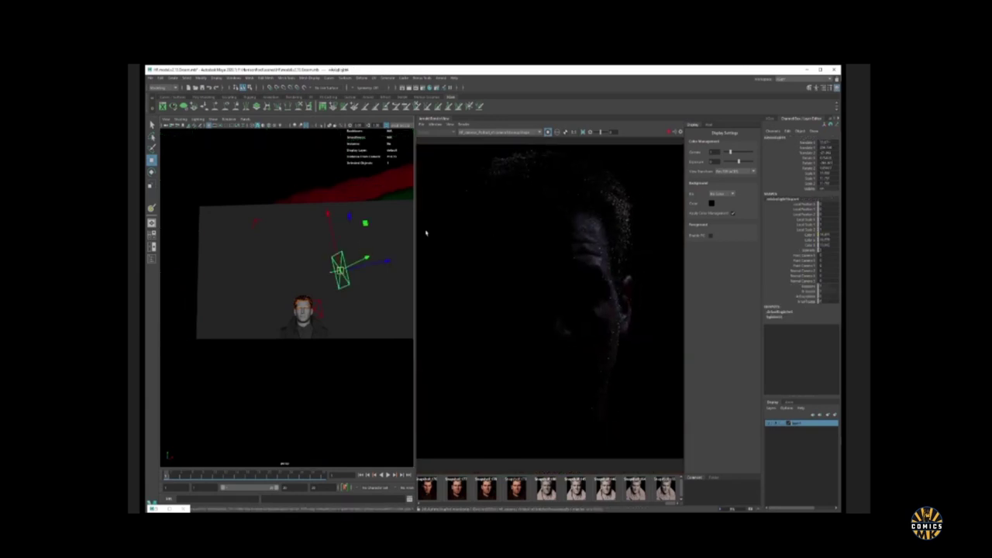
pyautogui.click(256, 223)
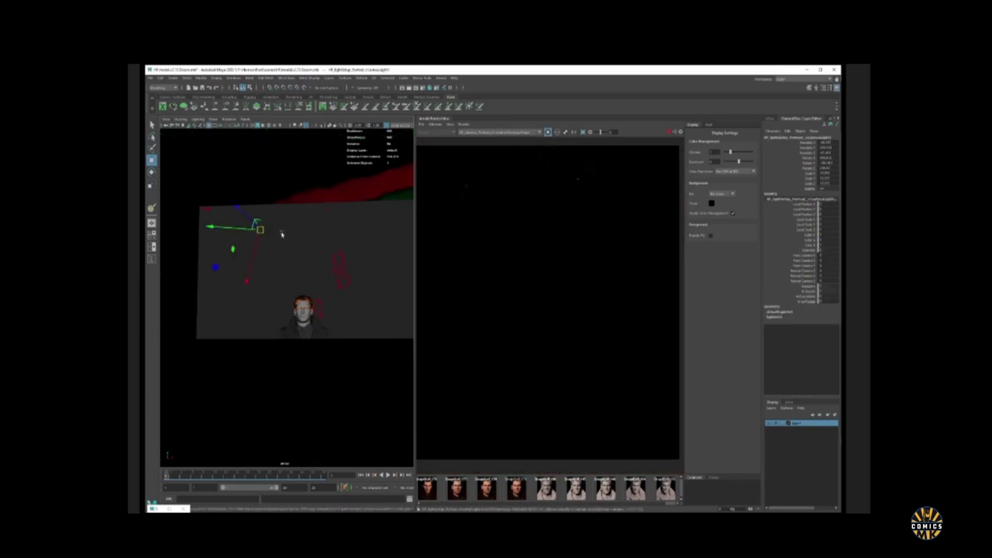
pyautogui.click(317, 306)
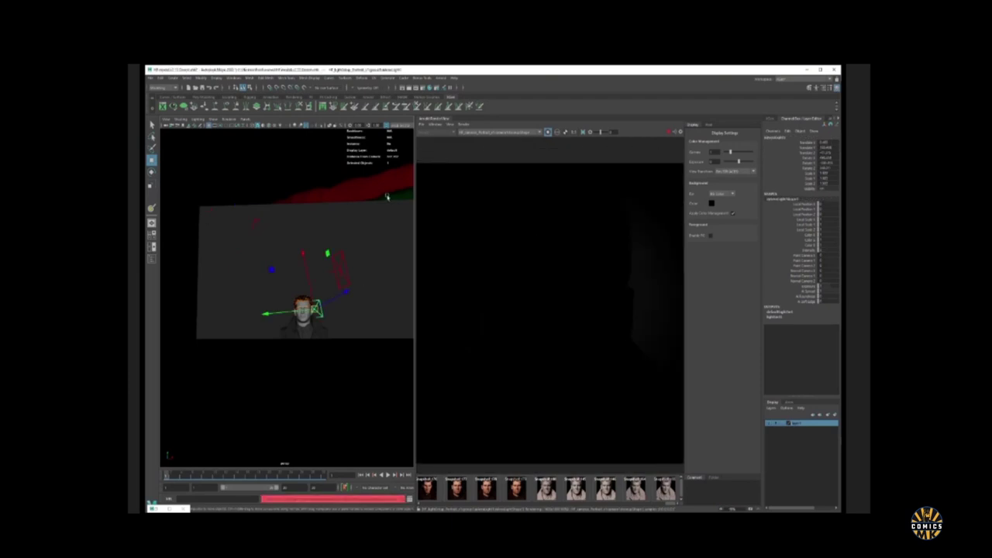
pyautogui.click(463, 124)
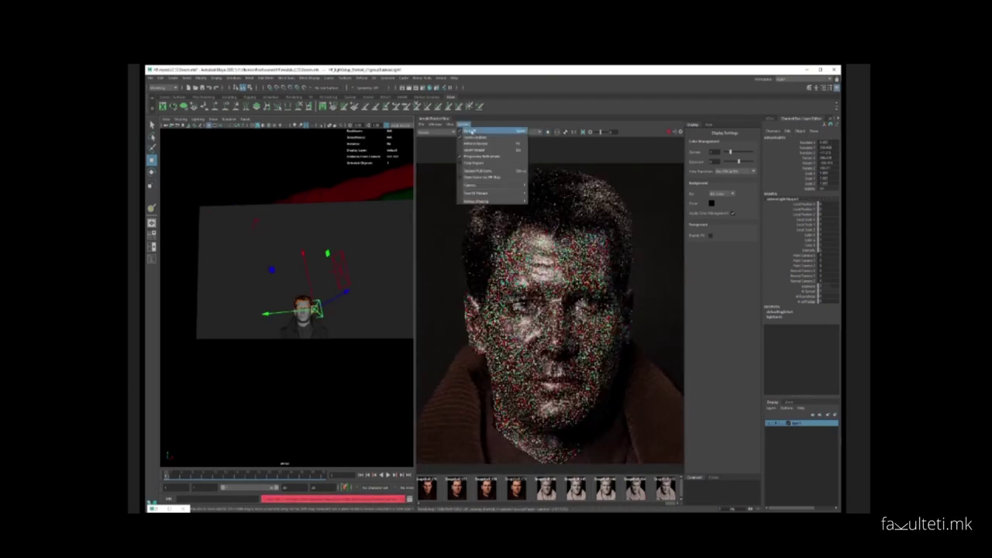
pyautogui.click(470, 130)
# Restore the minimized Hypershade window beside the render and inspect the skin shader's network.
pyautogui.click(156, 508)
pyautogui.moveTo(459, 181); pyautogui.dragTo(463, 178)
pyautogui.scroll(7, 420, 341)
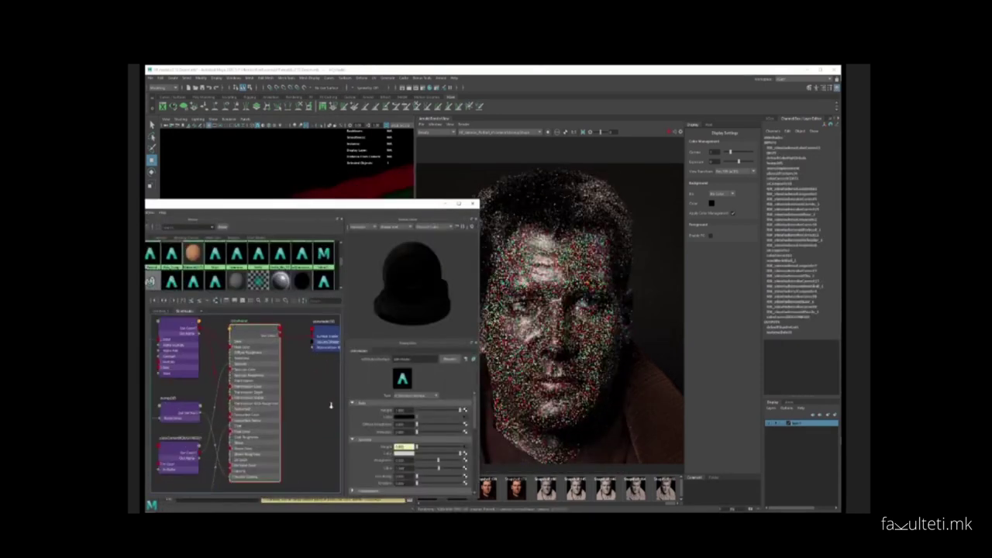
pyautogui.scroll(-1, 465, 429)
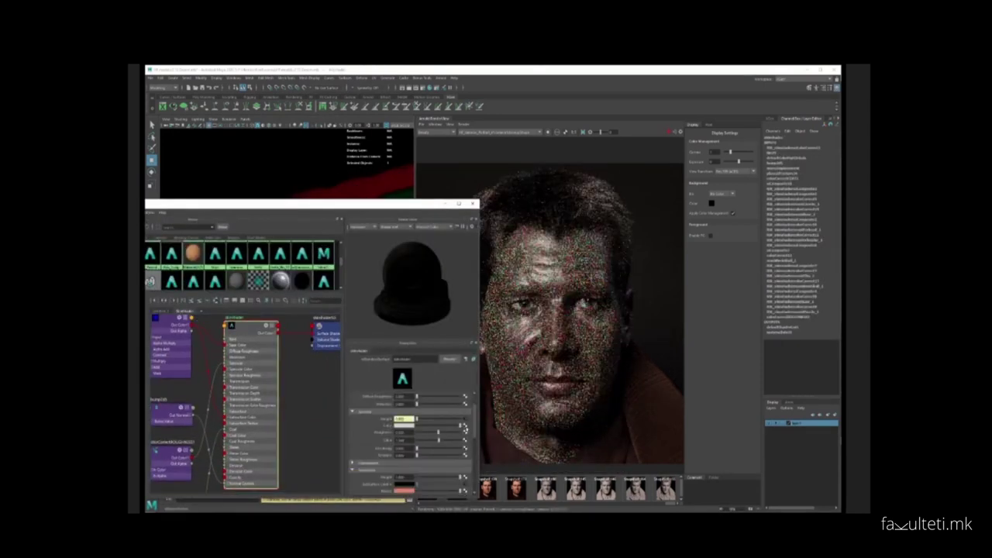
pyautogui.keyDown('alt'); pyautogui.moveTo(186, 409); pyautogui.dragTo(261, 400, button='middle'); pyautogui.keyUp('alt')
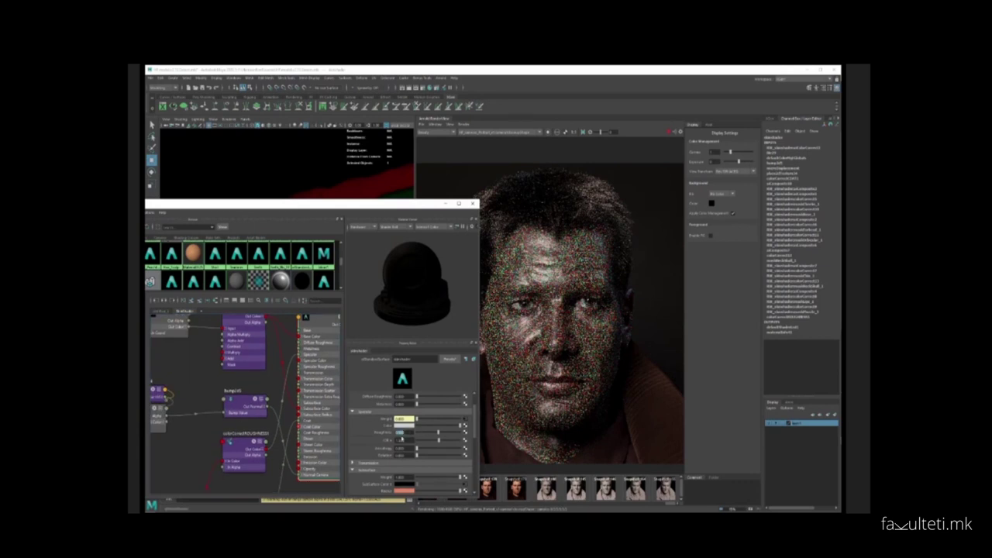
# Review the skin shader's specular, subsurface and coat attributes along with its bump and color-correct connections.
pyautogui.scroll(-3, 425, 429)
pyautogui.scroll(-3, 374, 430)
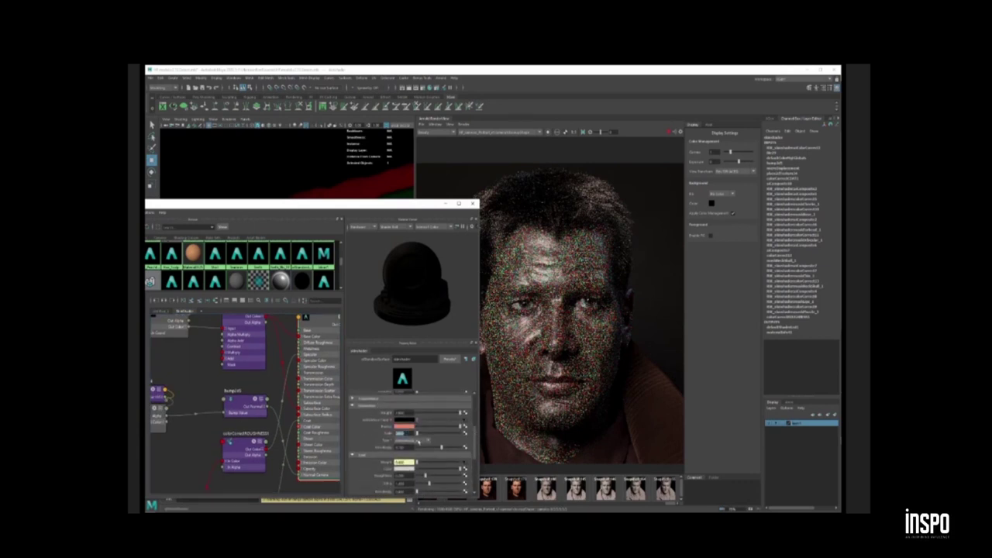
pyautogui.scroll(-3, 411, 430)
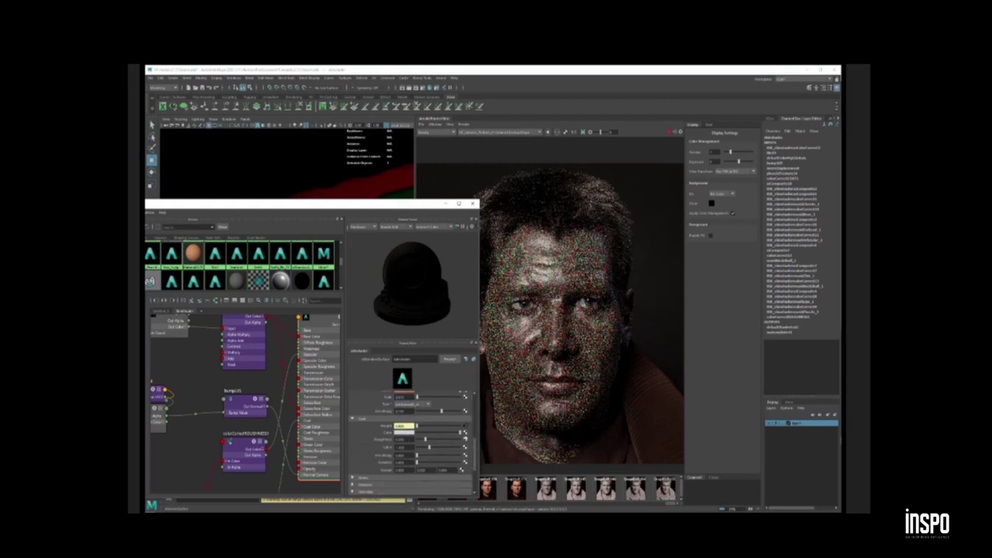
pyautogui.scroll(-5, 386, 438)
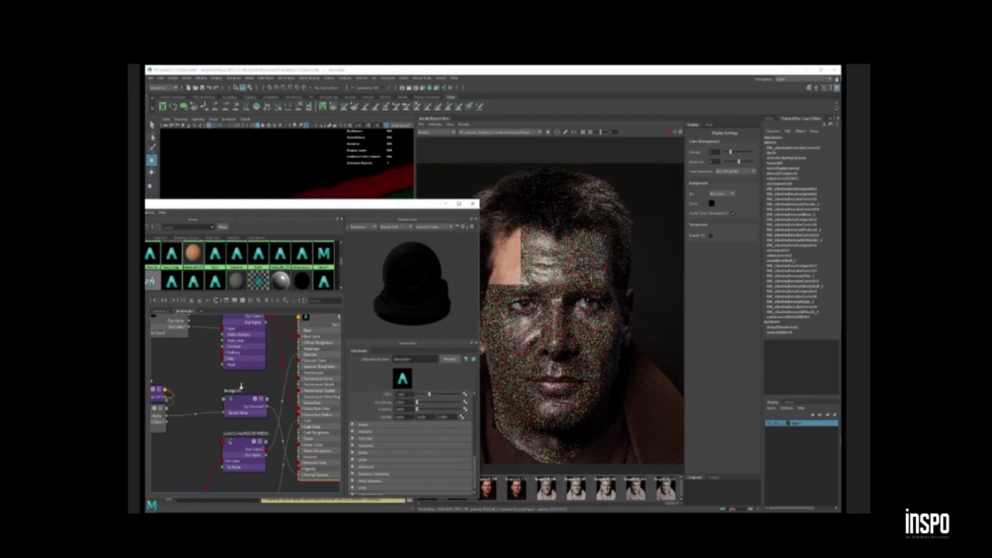
pyautogui.scroll(-3, 241, 386)
pyautogui.moveTo(215, 421)
pyautogui.keyDown('alt'); pyautogui.mouseDown(button='middle')
pyautogui.moveTo(232, 372)
pyautogui.moveTo(207, 411)
pyautogui.mouseUp(button='middle'); pyautogui.keyUp('alt')
pyautogui.scroll(1, 309, 377)
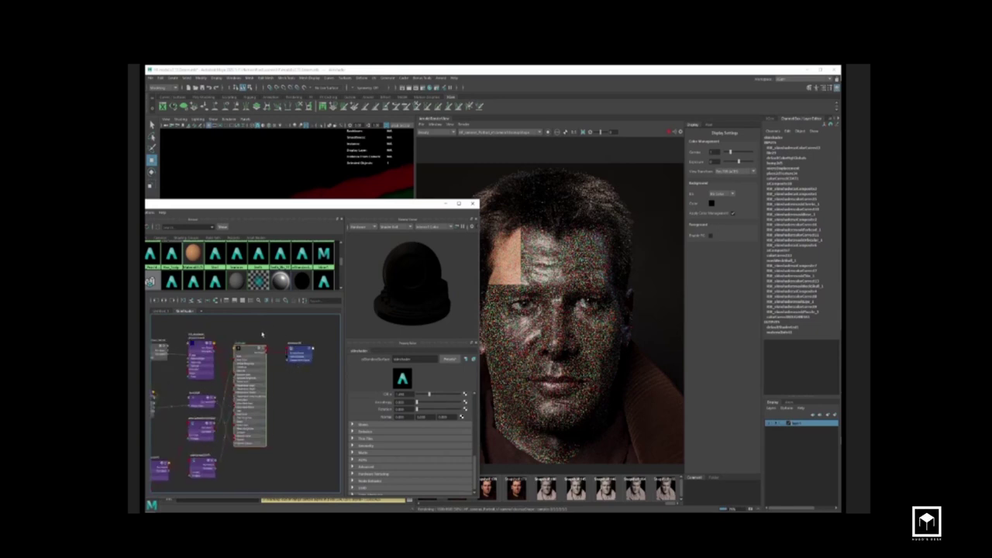
# Stop the running IPR render and open the Render Settings.
pyautogui.click(464, 124)
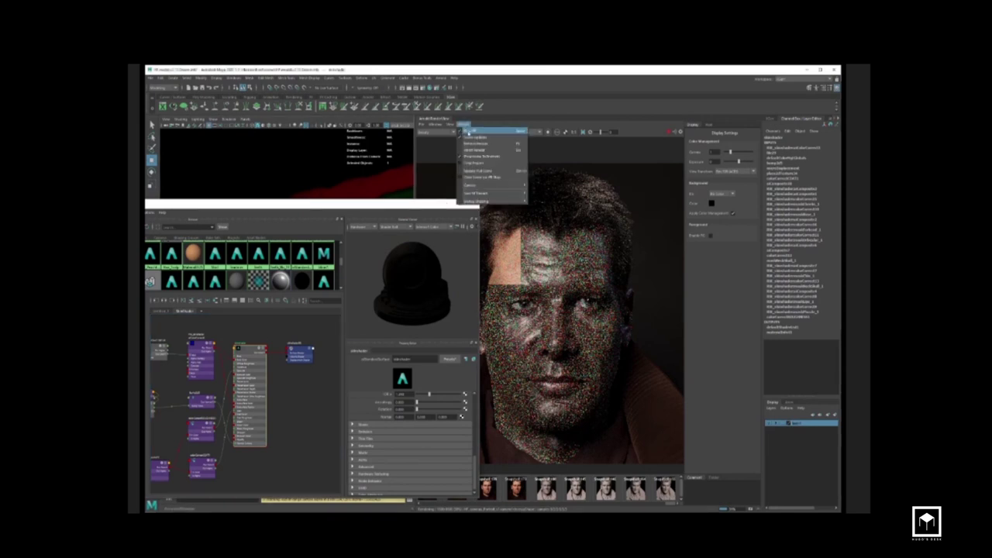
pyautogui.click(468, 132)
pyautogui.click(428, 87)
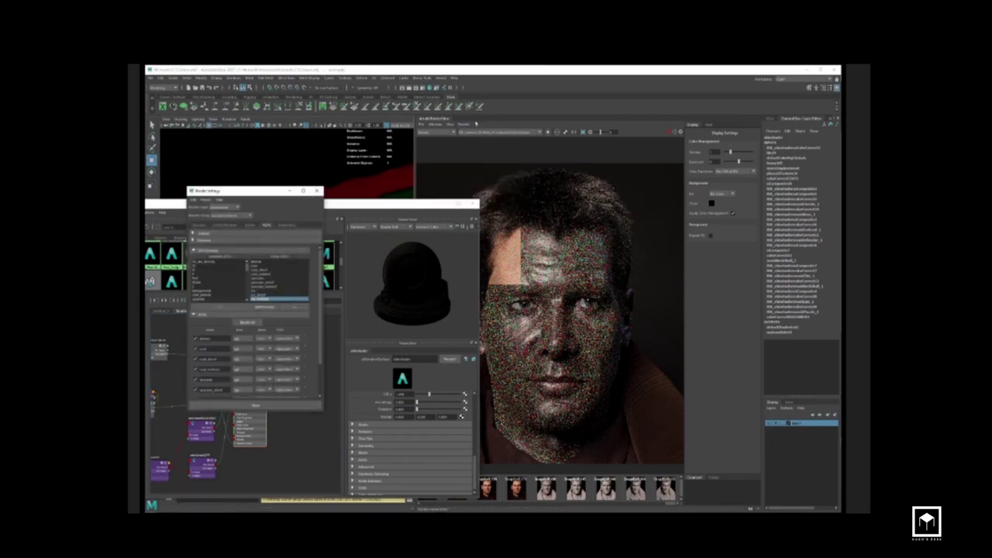
# Restart the IPR render and limit it to a crop region around the mouth.
pyautogui.keyDown('shift'); pyautogui.moveTo(527, 374); pyautogui.dragTo(593, 396); pyautogui.keyUp('shift')
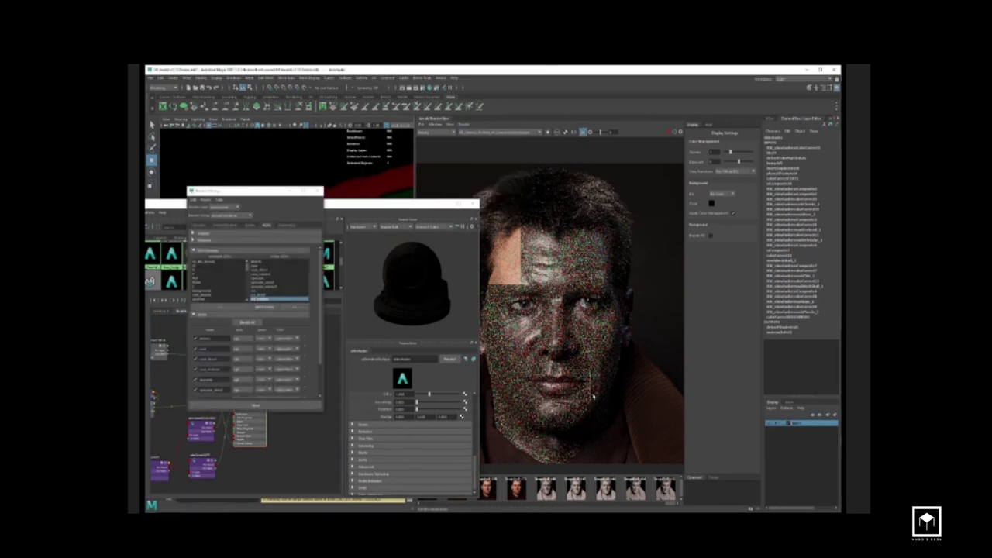
pyautogui.click(468, 125)
pyautogui.click(469, 138)
pyautogui.moveTo(529, 373); pyautogui.dragTo(545, 347, button='middle')
pyautogui.keyDown('shift'); pyautogui.moveTo(540, 343); pyautogui.dragTo(611, 378); pyautogui.keyUp('shift')
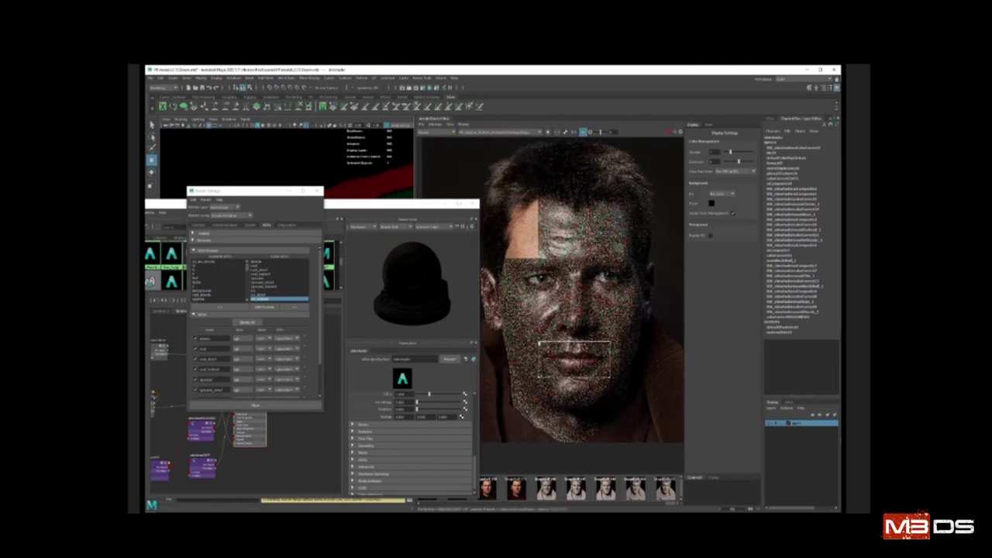
# Review the Common settings and the Arnold sampling and ray depth settings, and expand Adaptive Sampling.
pyautogui.click(199, 224)
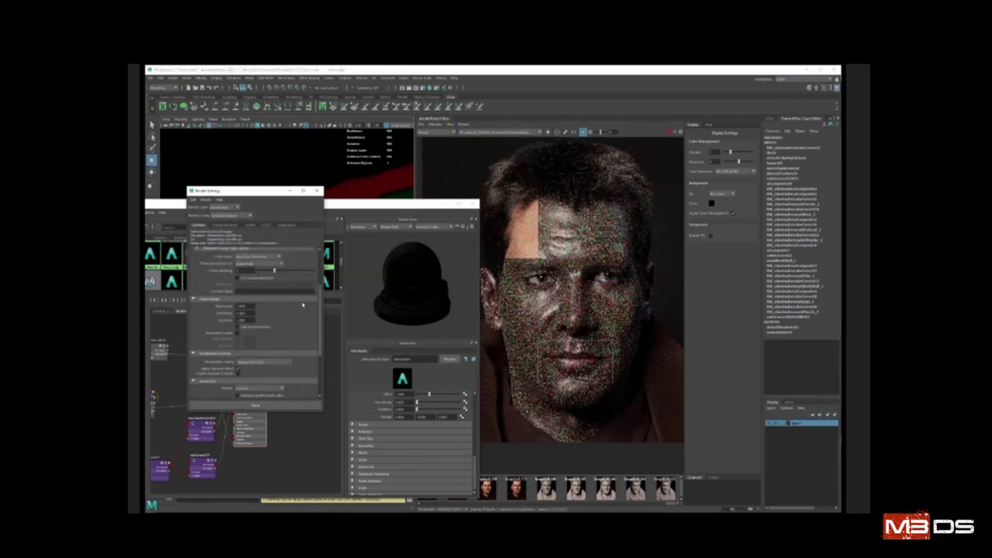
pyautogui.moveTo(320, 304); pyautogui.dragTo(322, 354)
pyautogui.click(224, 225)
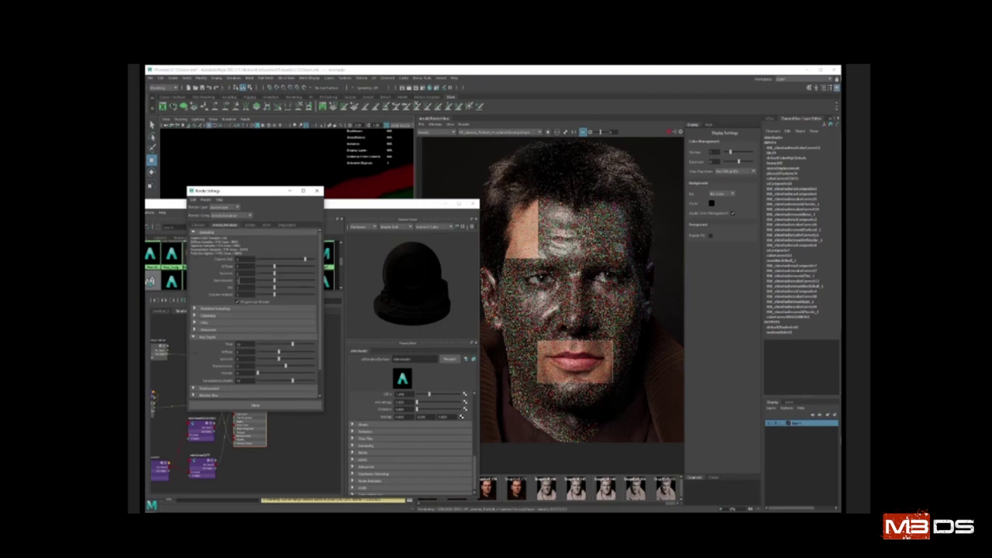
pyautogui.click(216, 309)
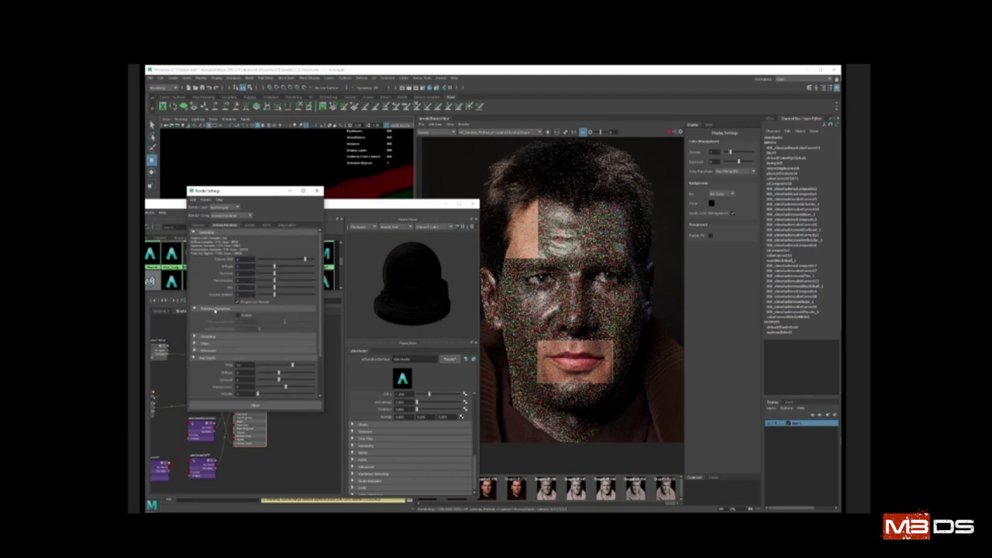
# Expand the Clamping, Filter and Advanced sections of the Arnold render settings and review them along with the ray depth values.
pyautogui.click(210, 337)
pyautogui.click(206, 369)
pyautogui.moveTo(319, 334); pyautogui.dragTo(320, 368)
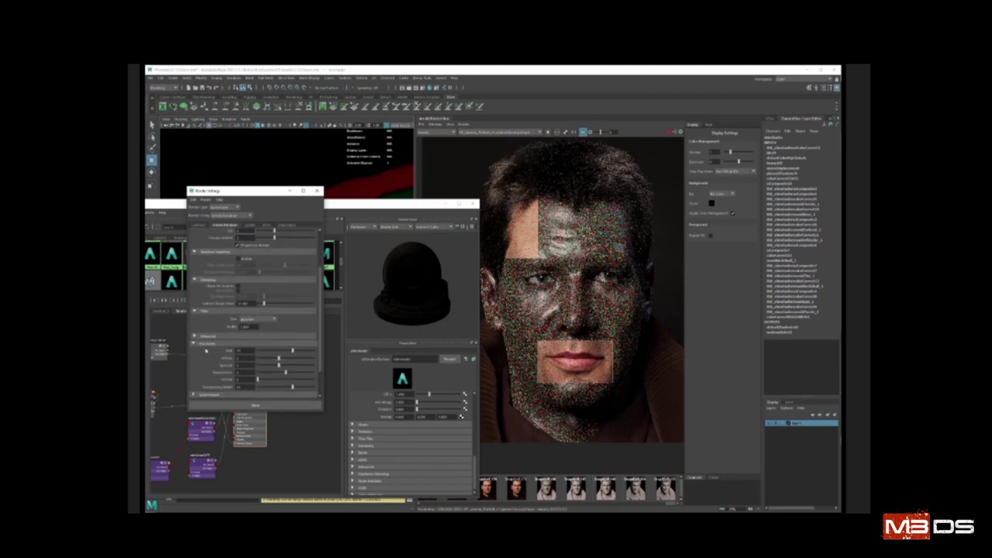
pyautogui.click(208, 336)
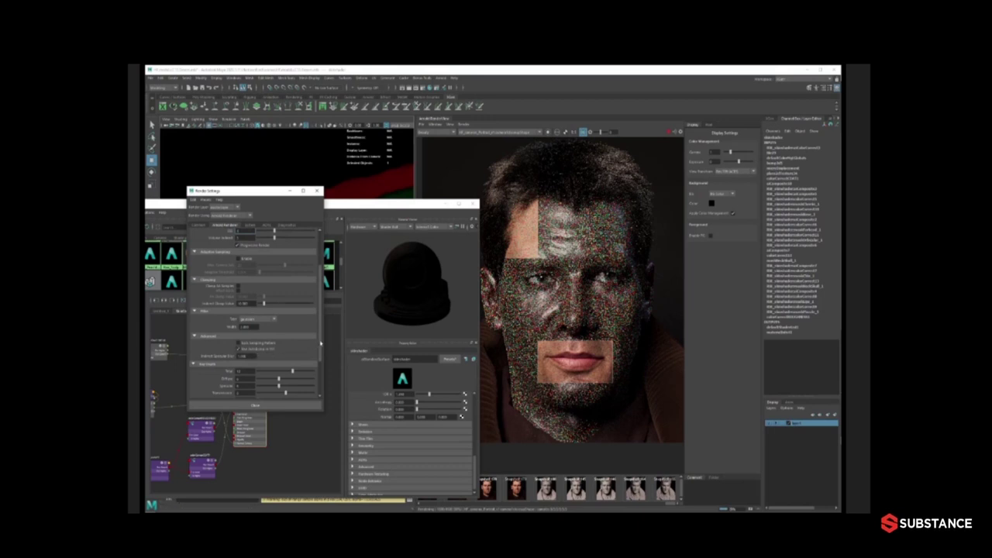
pyautogui.scroll(-2, 320, 342)
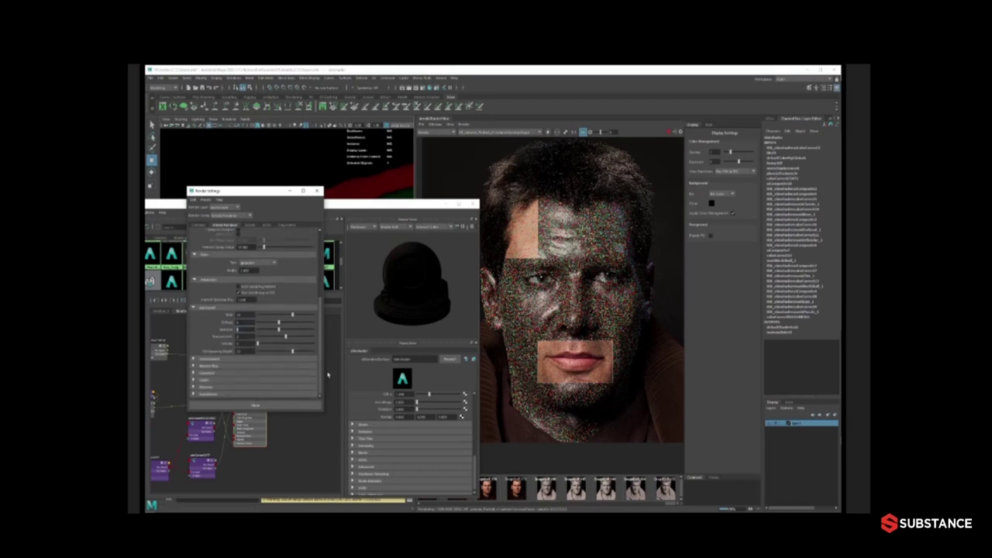
pyautogui.moveTo(327, 375); pyautogui.dragTo(316, 283)
# Review the active AOVs in the render settings and preview the albedo, sss and specular_direct passes in the render view, returning to beauty.
pyautogui.click(265, 225)
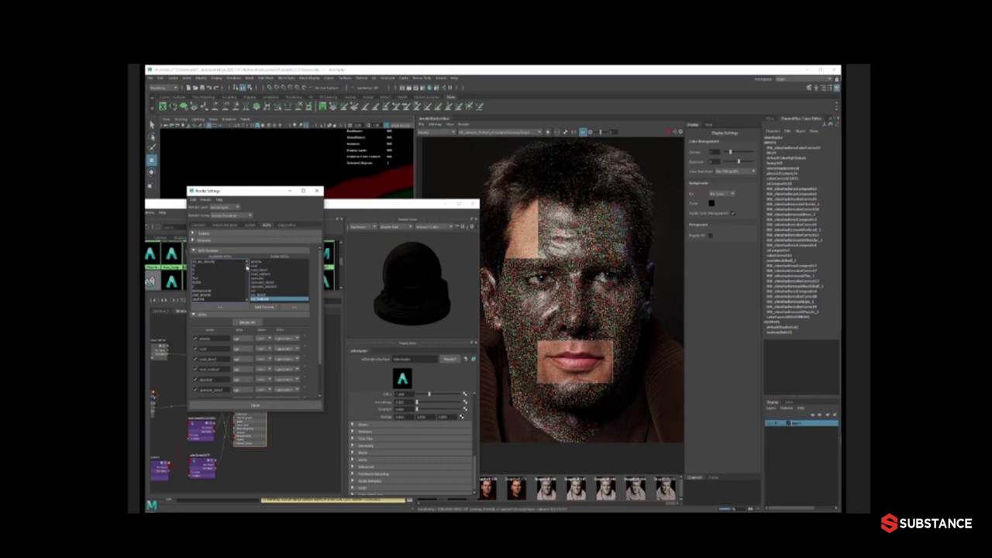
pyautogui.moveTo(247, 268)
pyautogui.mouseDown()
pyautogui.moveTo(247, 286)
pyautogui.moveTo(249, 266)
pyautogui.mouseUp()
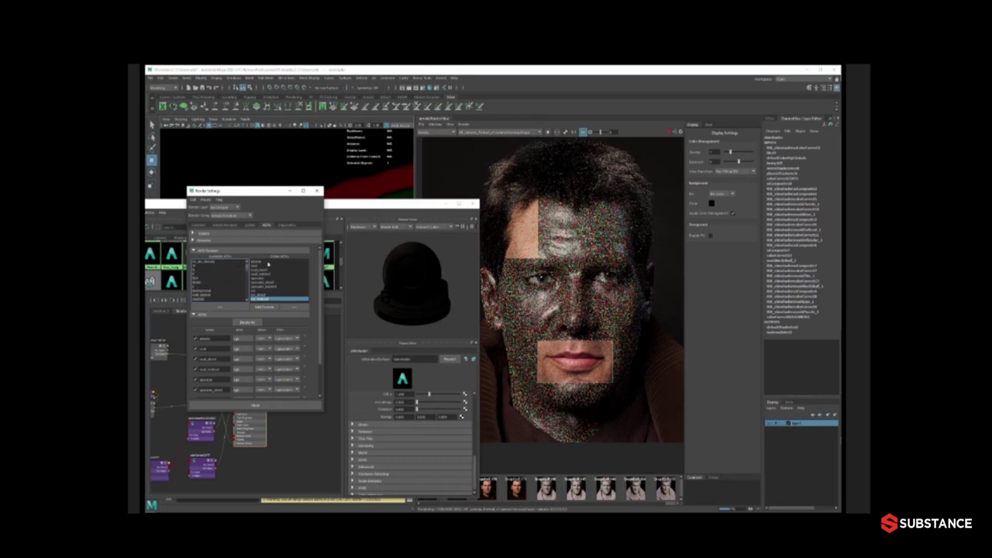
pyautogui.click(435, 133)
pyautogui.click(435, 143)
pyautogui.click(434, 132)
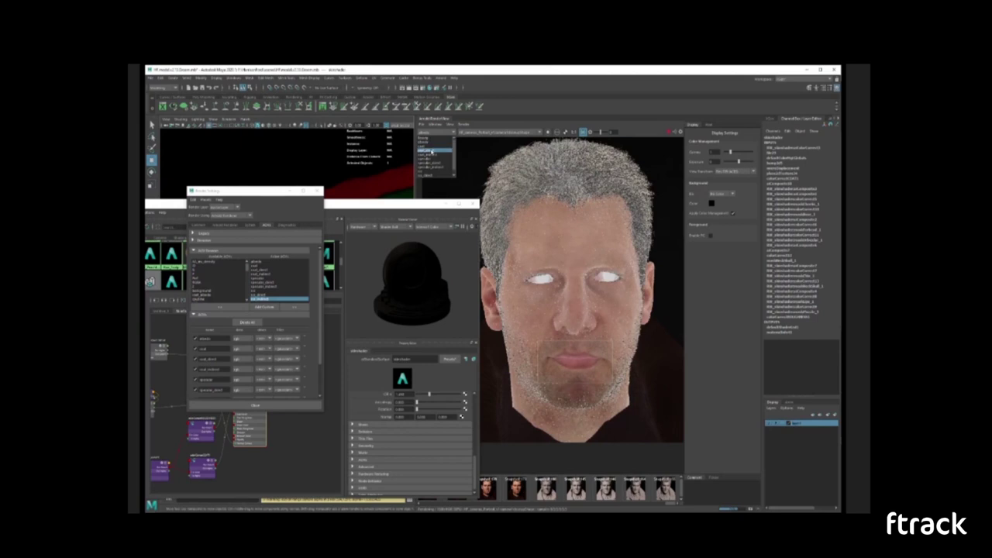
pyautogui.click(434, 172)
pyautogui.click(434, 133)
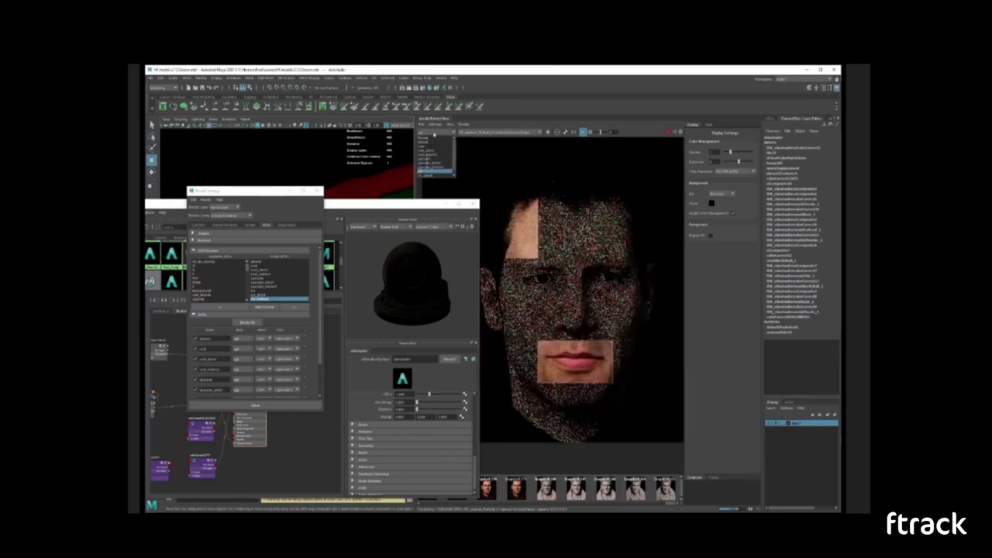
pyautogui.click(440, 163)
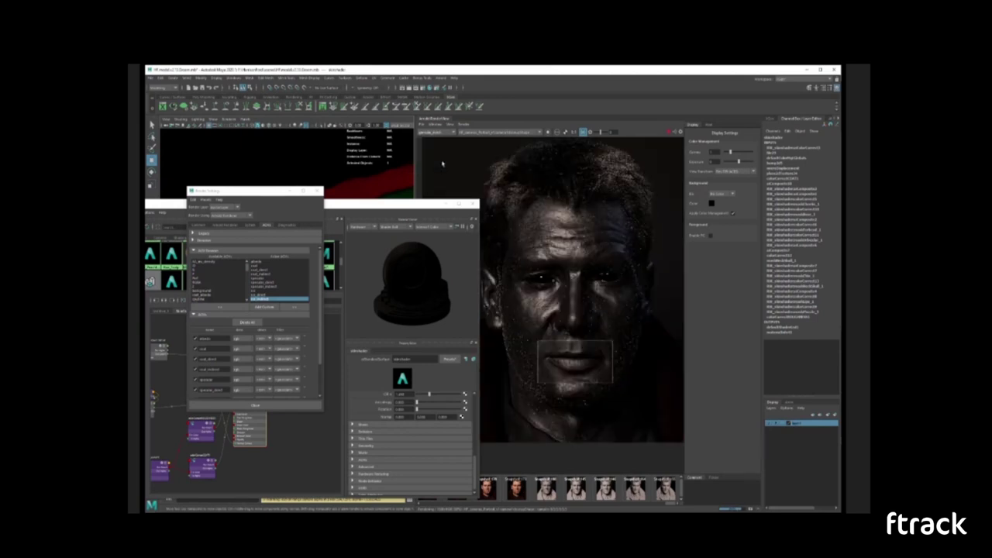
pyautogui.click(441, 133)
pyautogui.click(441, 139)
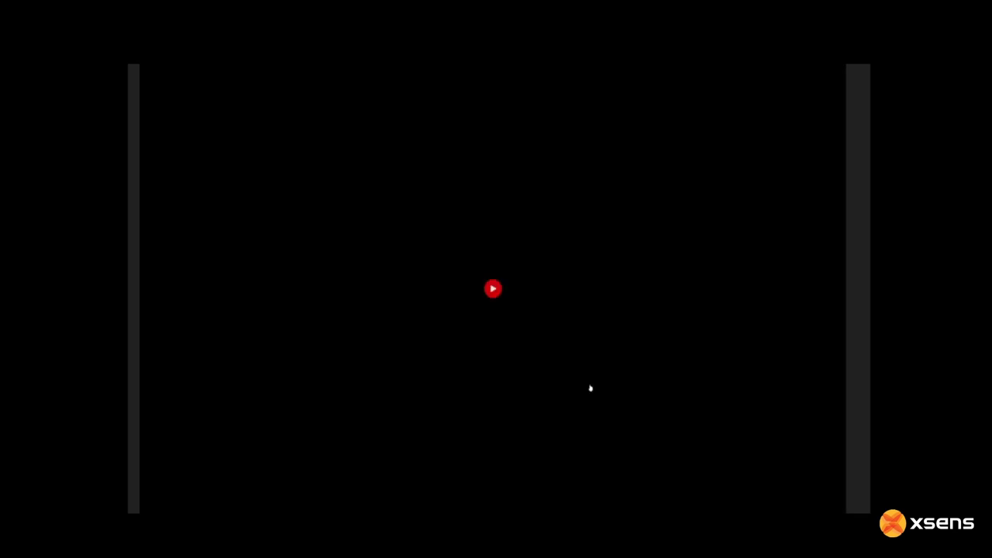
pyautogui.click(589, 386)
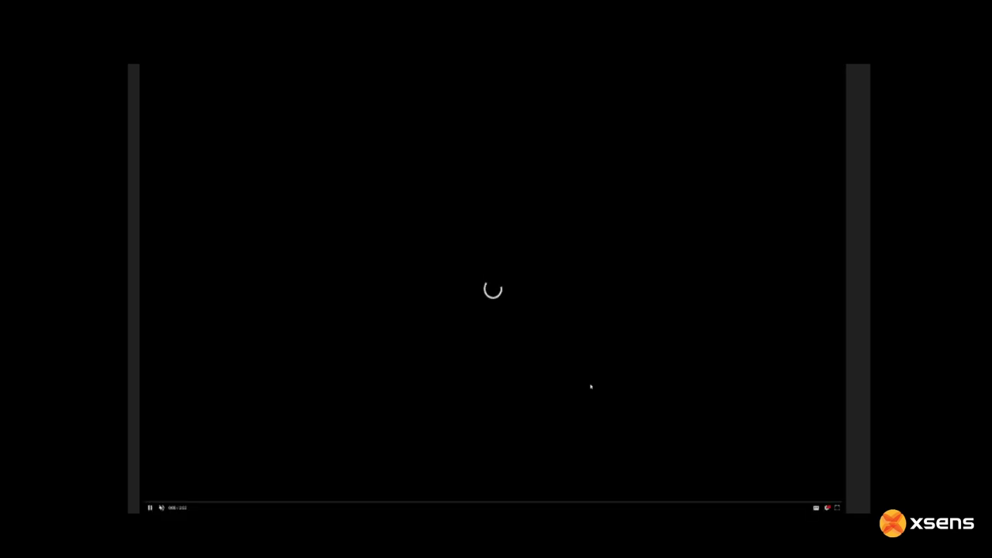